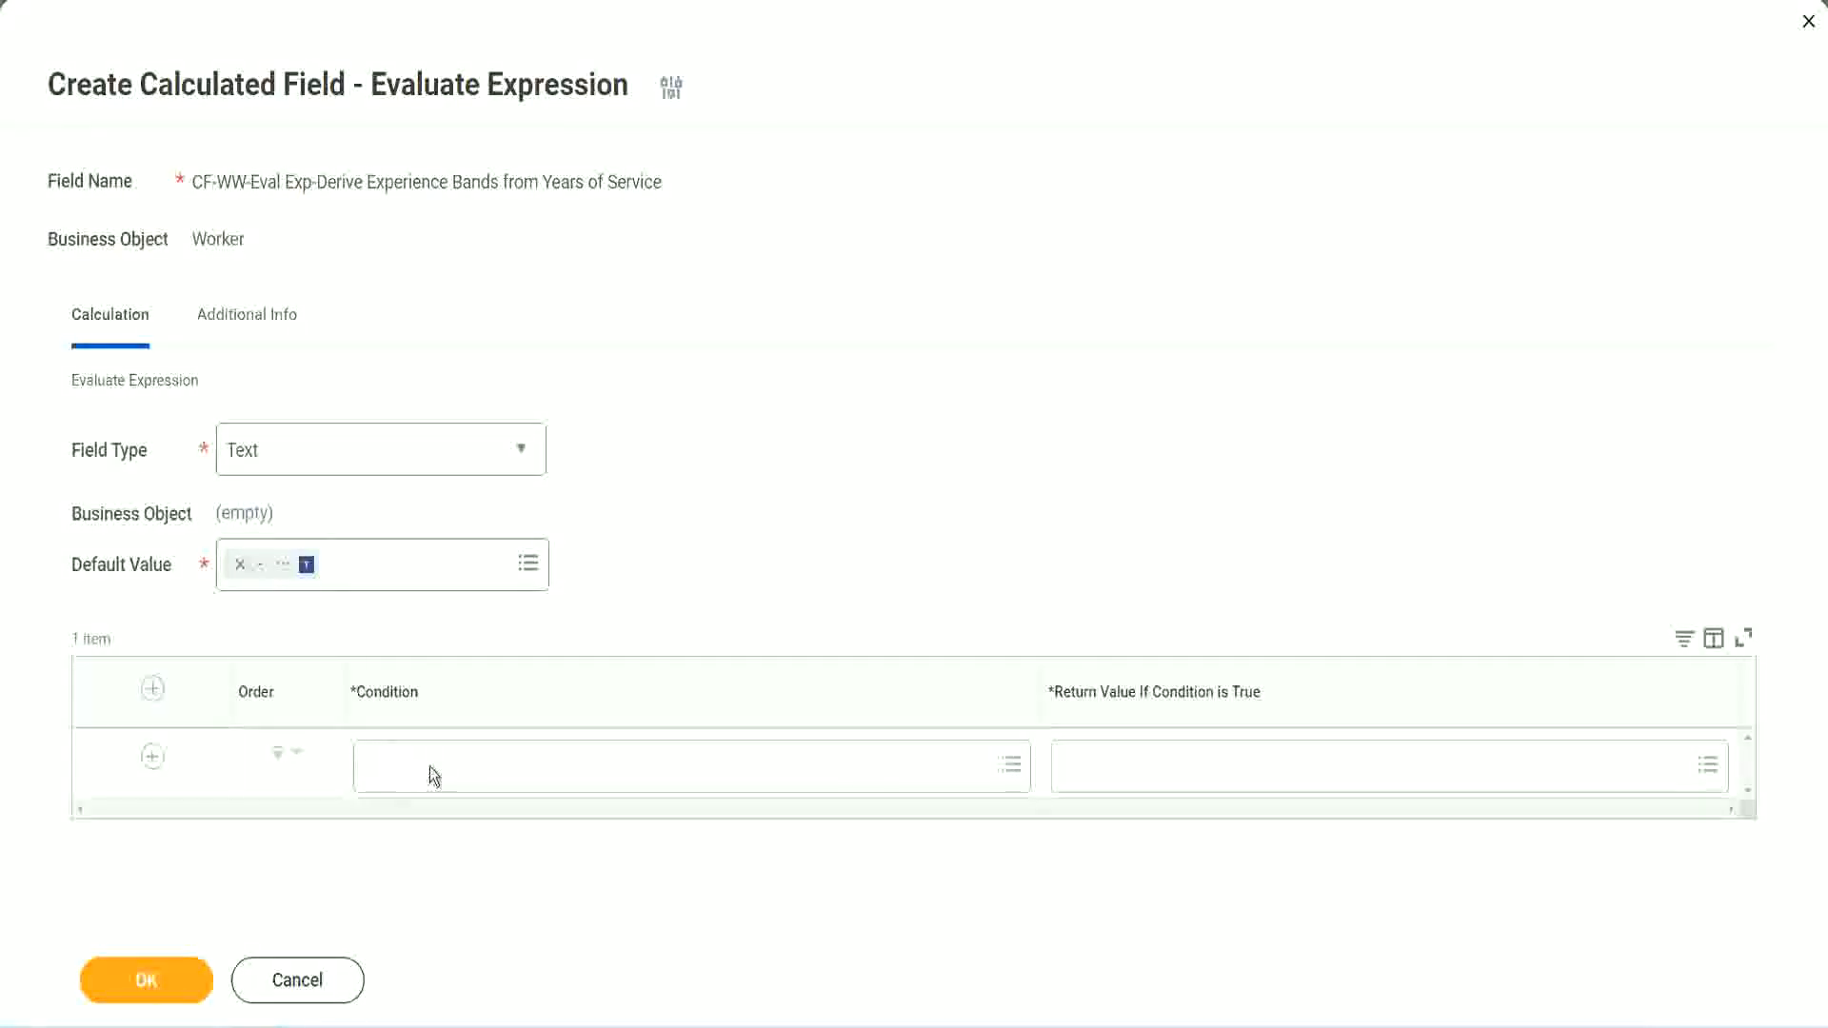
Step: Switch to the Notepad++ notes and copy the Field 1 name, CF-WW-TF-Length of Service between 0 and 7 years
left_click(431, 767)
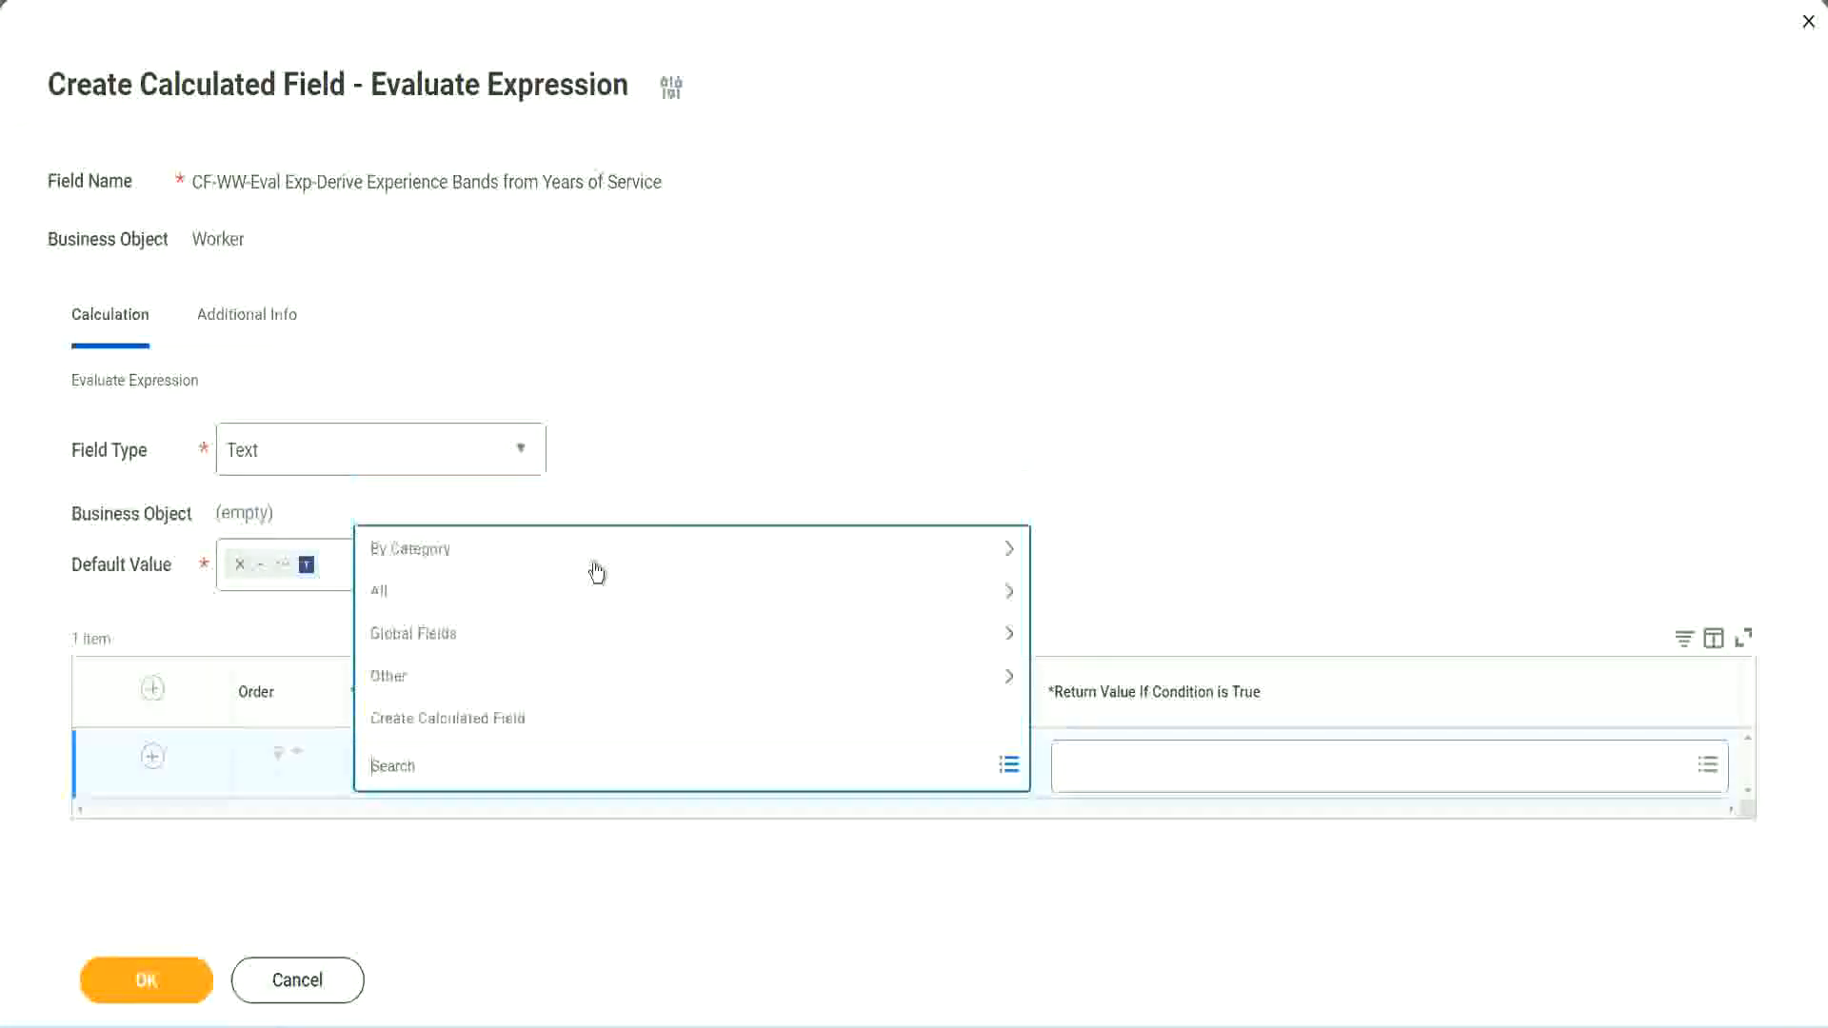
left_click(699, 422)
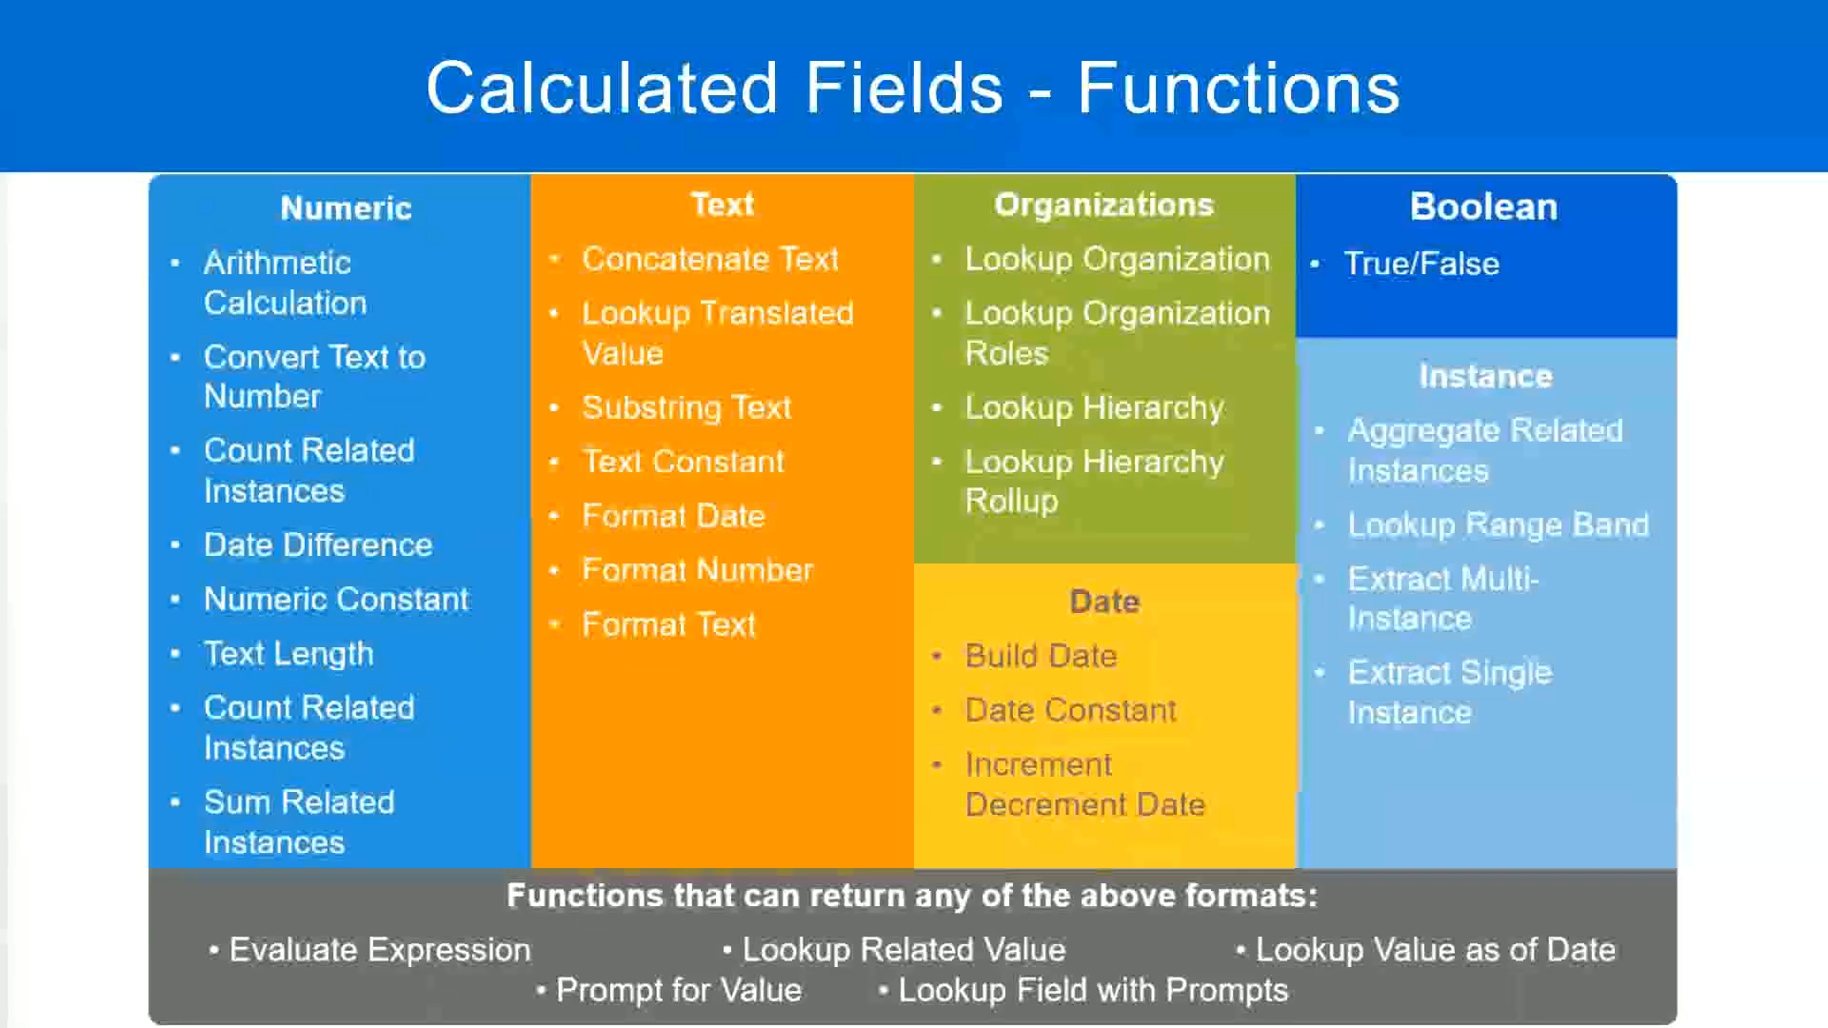
key("alt+Tab")
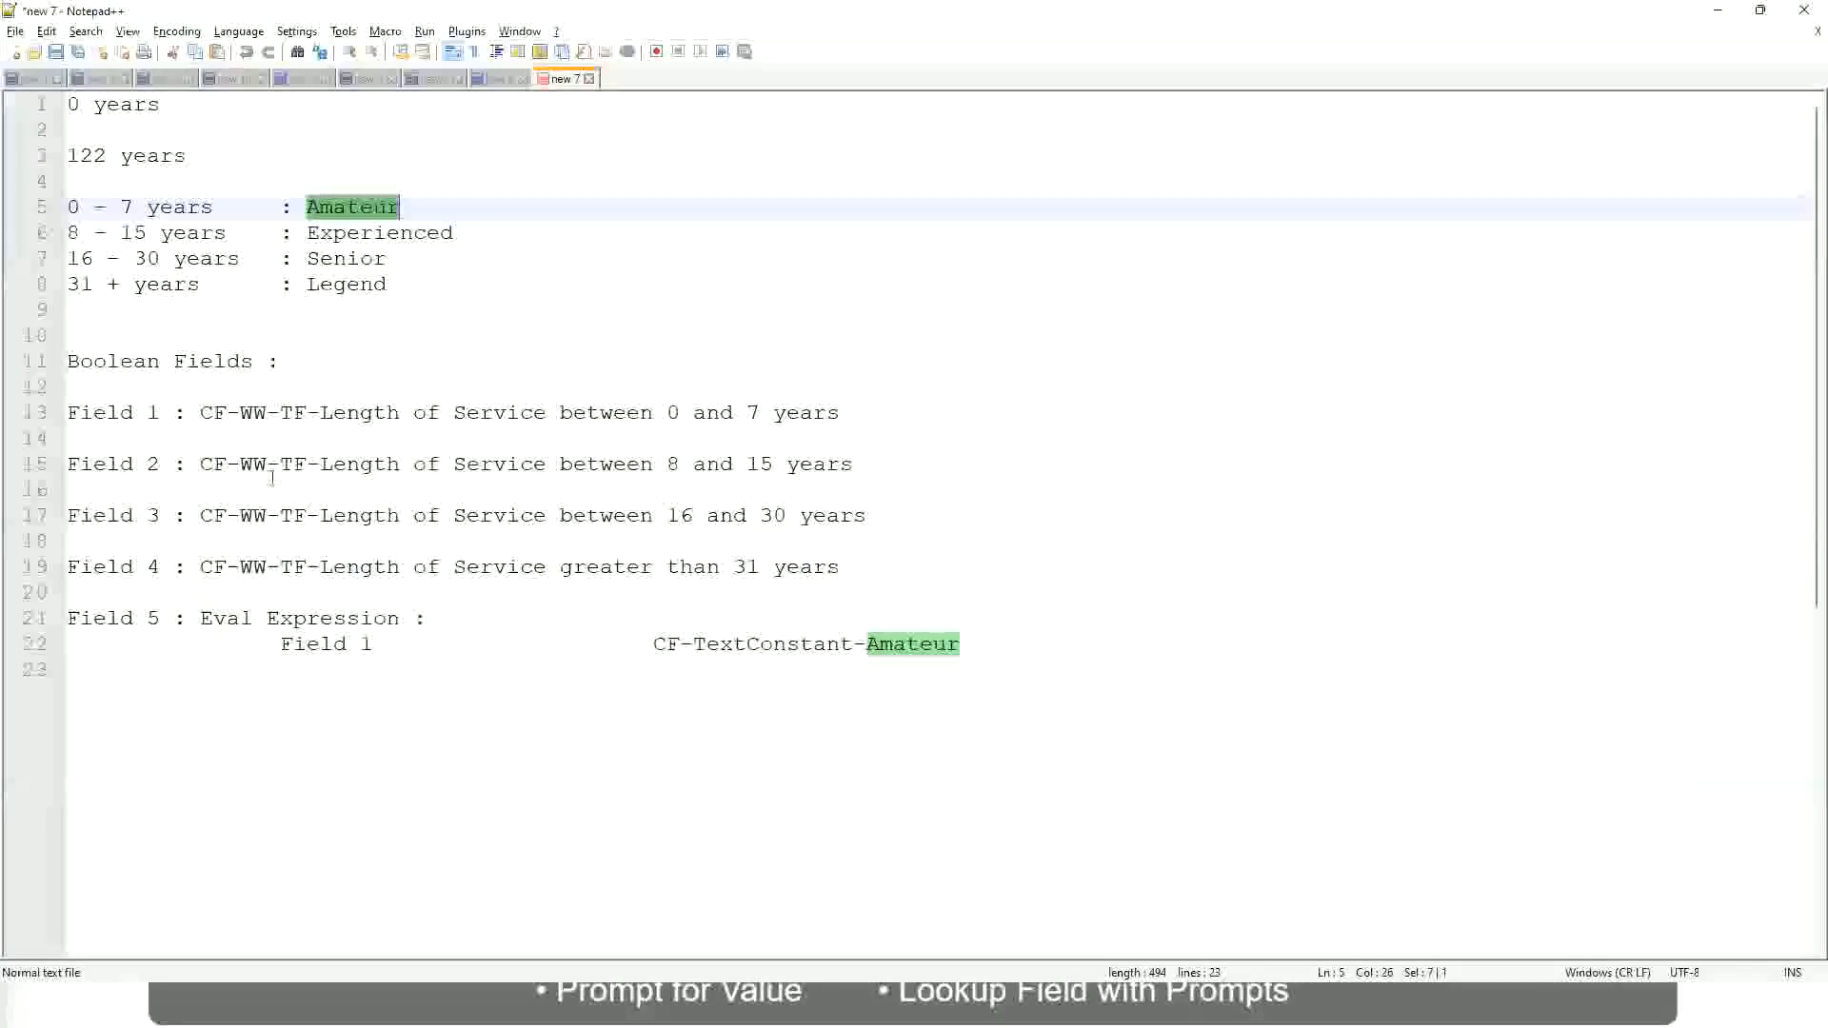
double_click(209, 412)
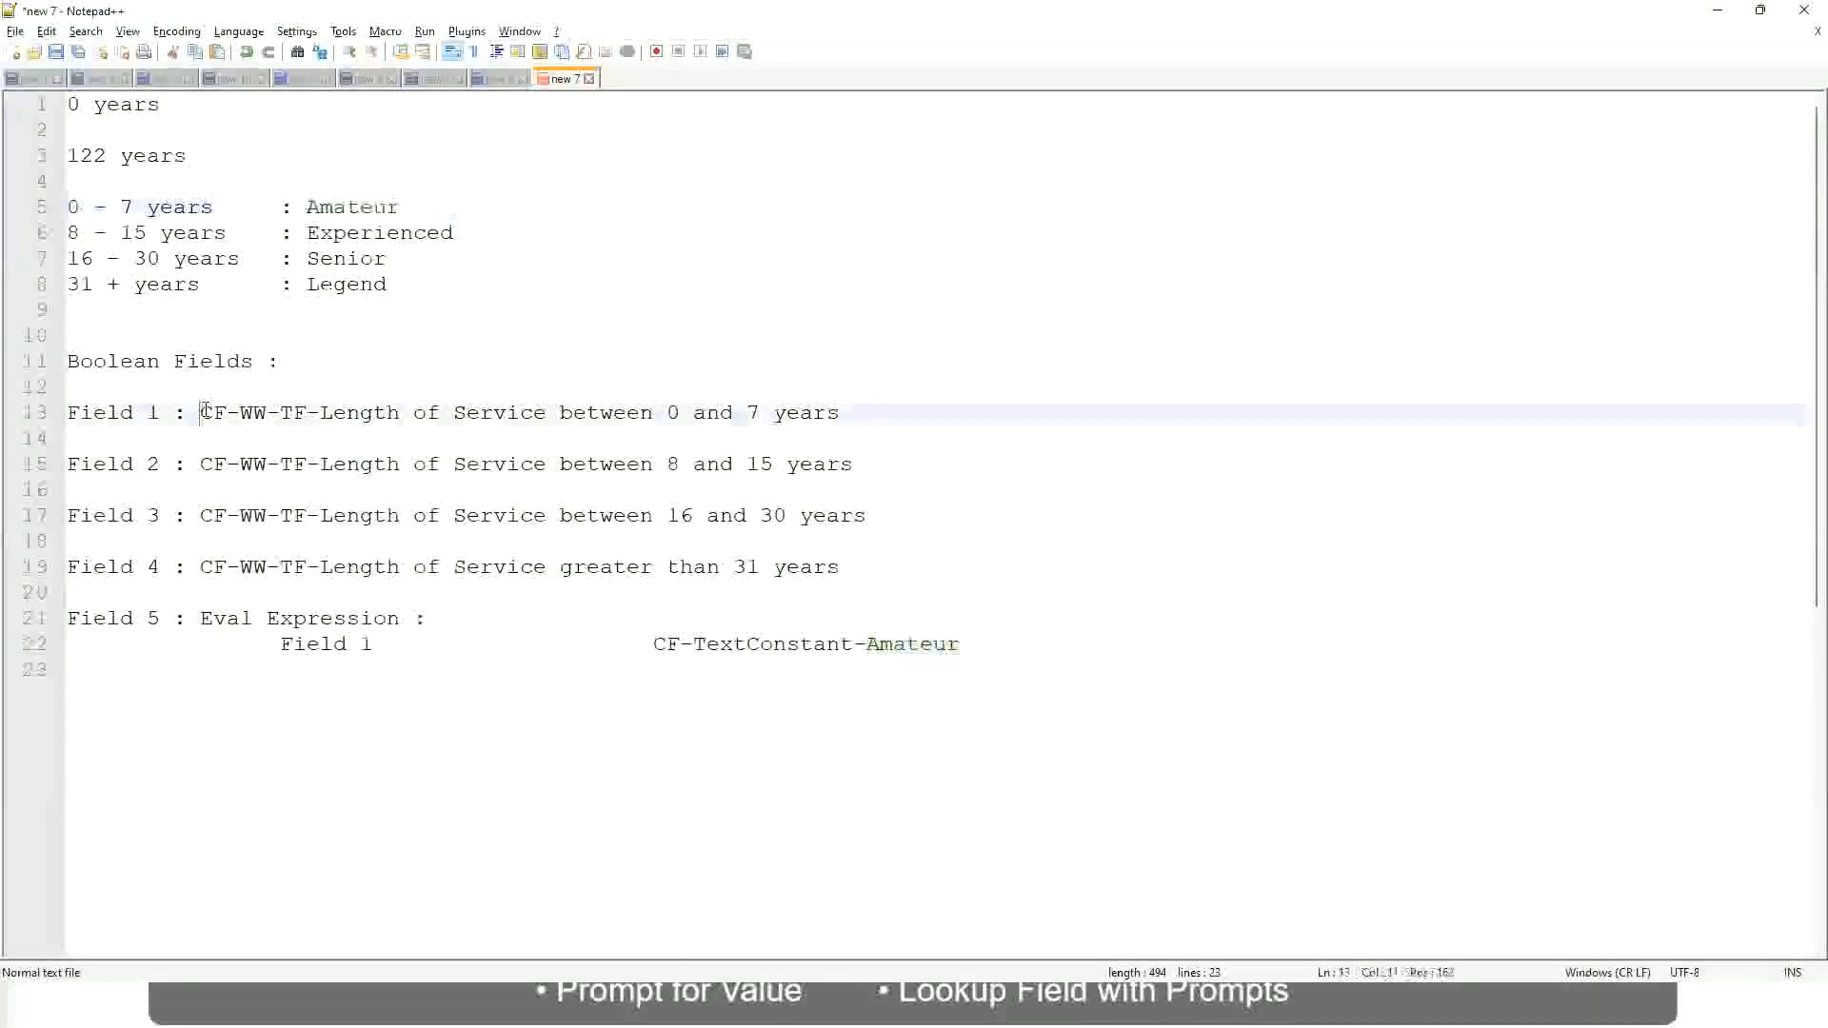
left_click_drag(315, 415, 837, 416)
key("ctrl+c")
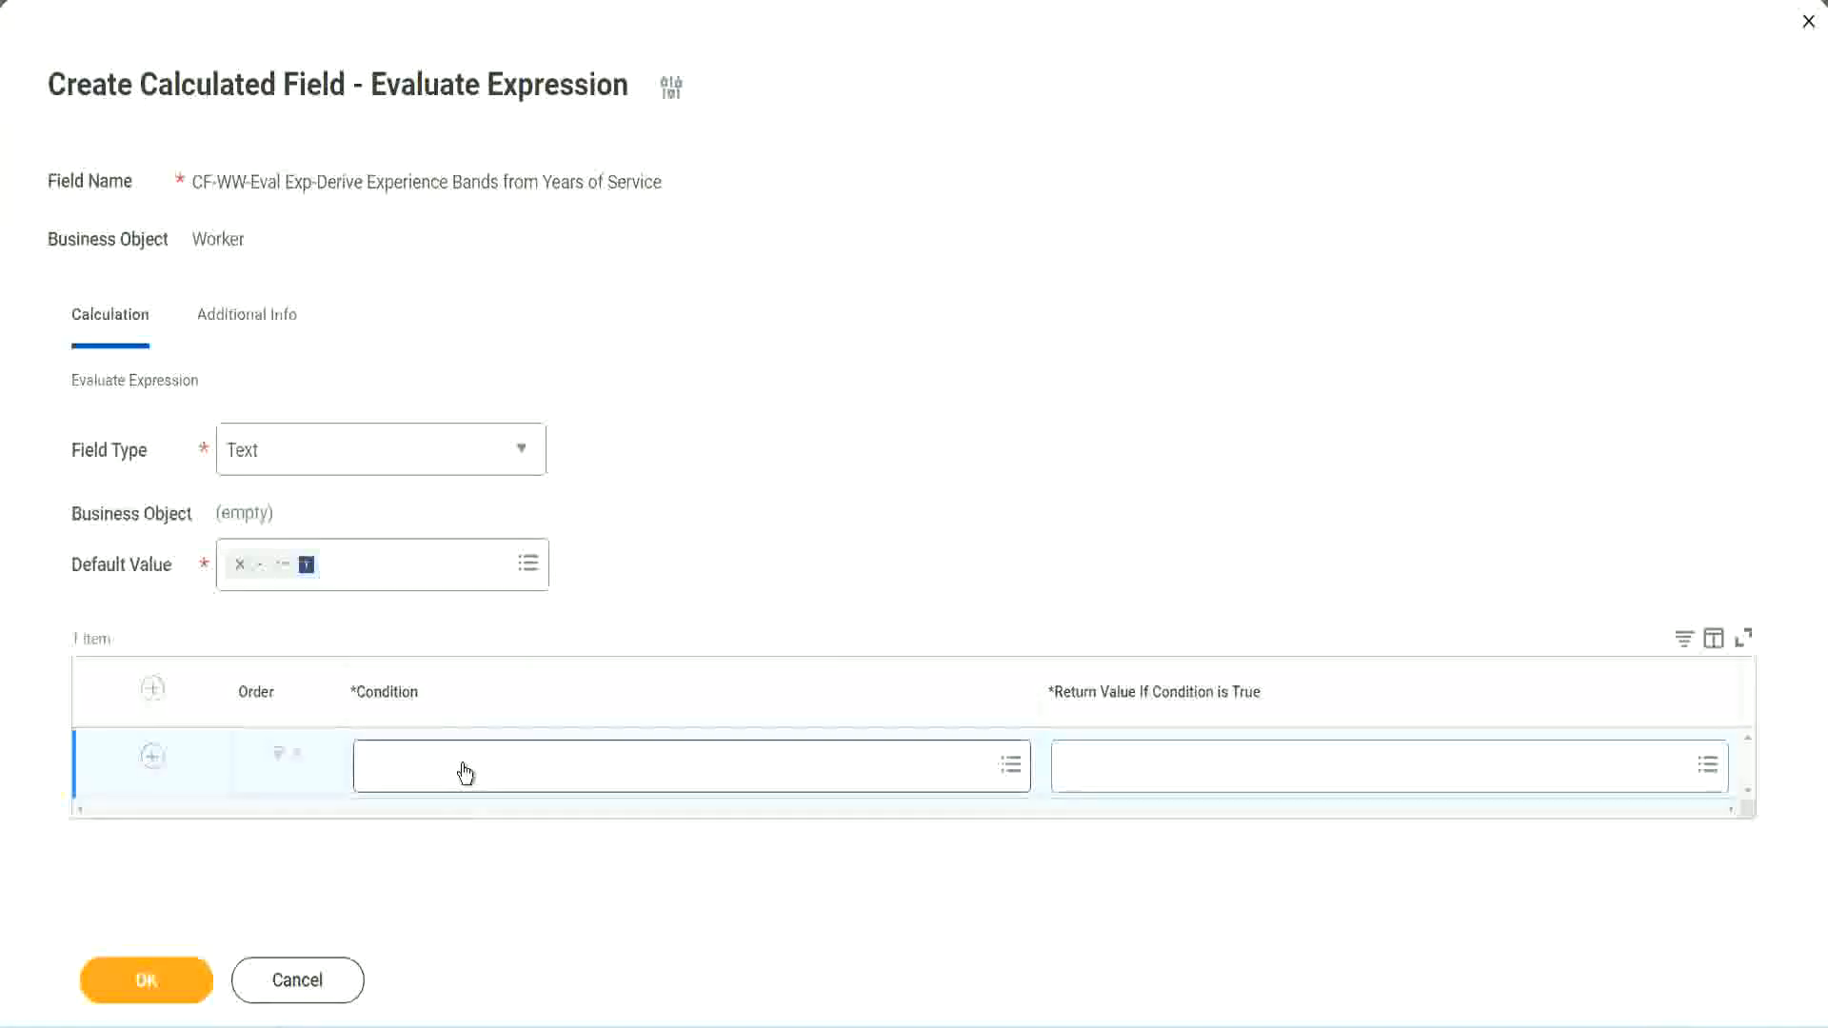
Step: Back in Workday, set the first row's condition to CF-WW-TF-Length of Service between 0 and 7 years
left_click(465, 772)
key("ctrl+v")
key("Return")
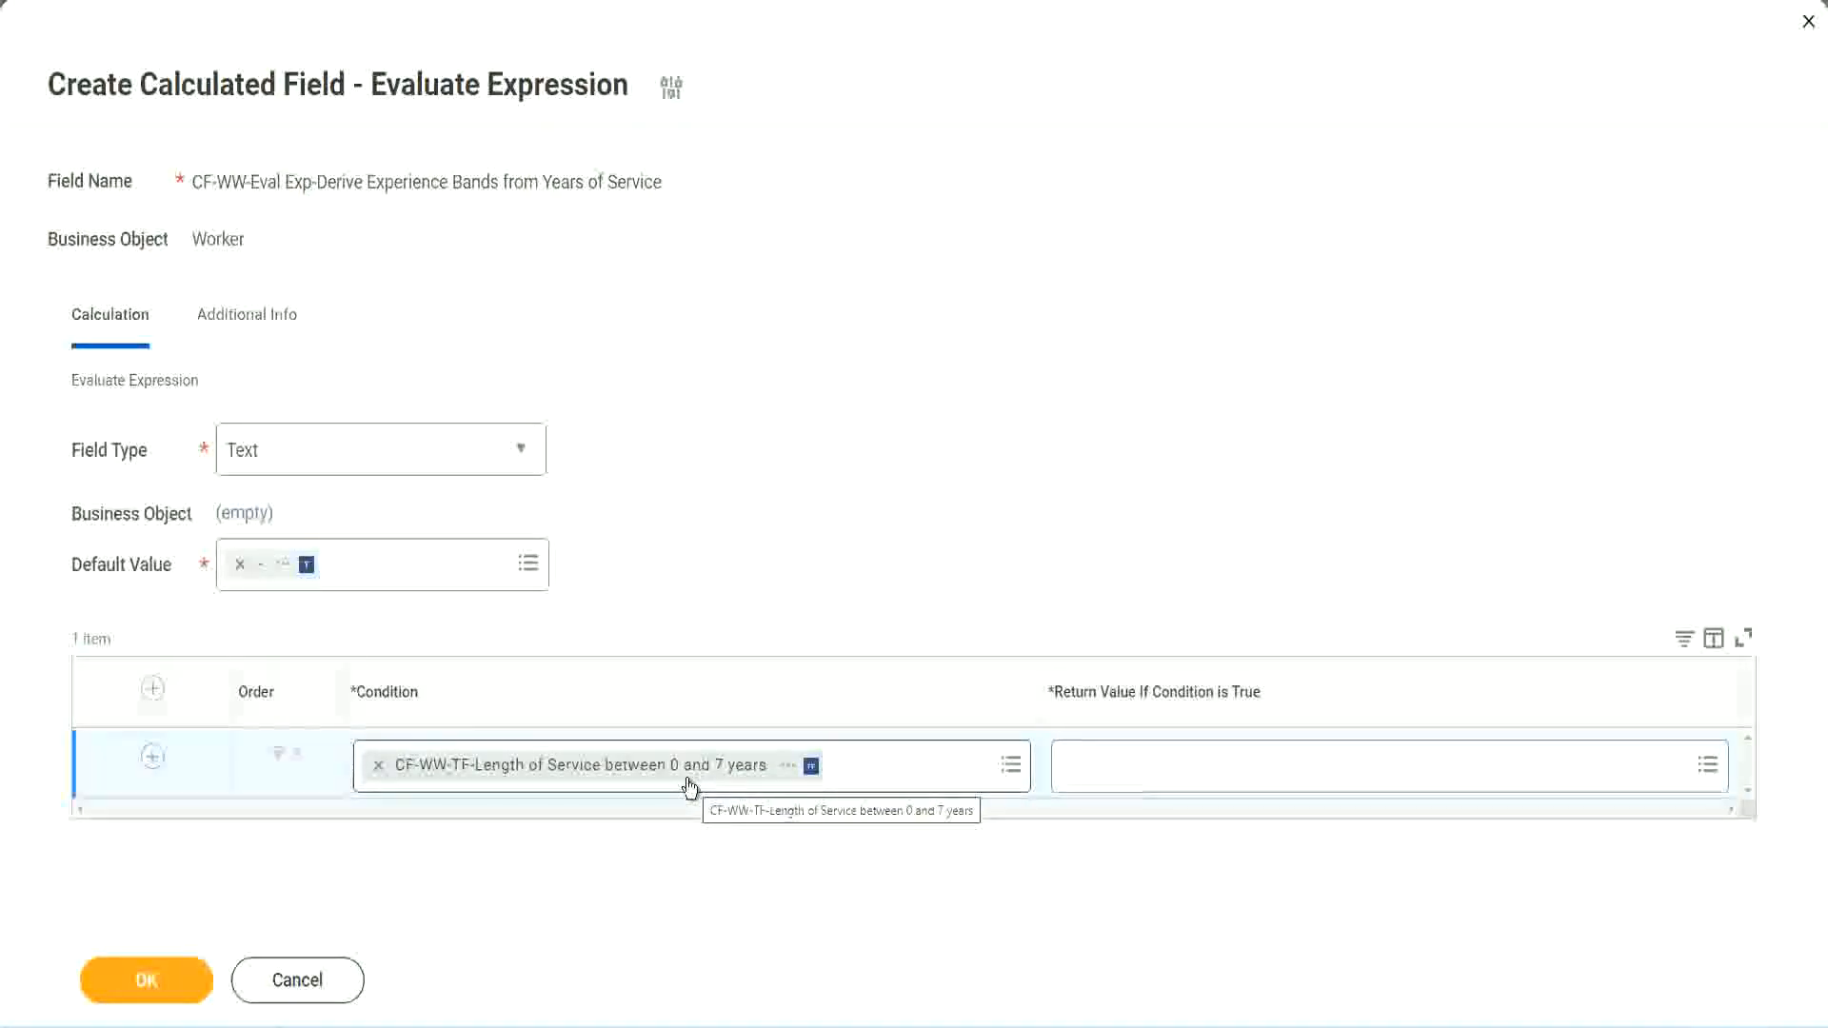
left_click(1189, 781)
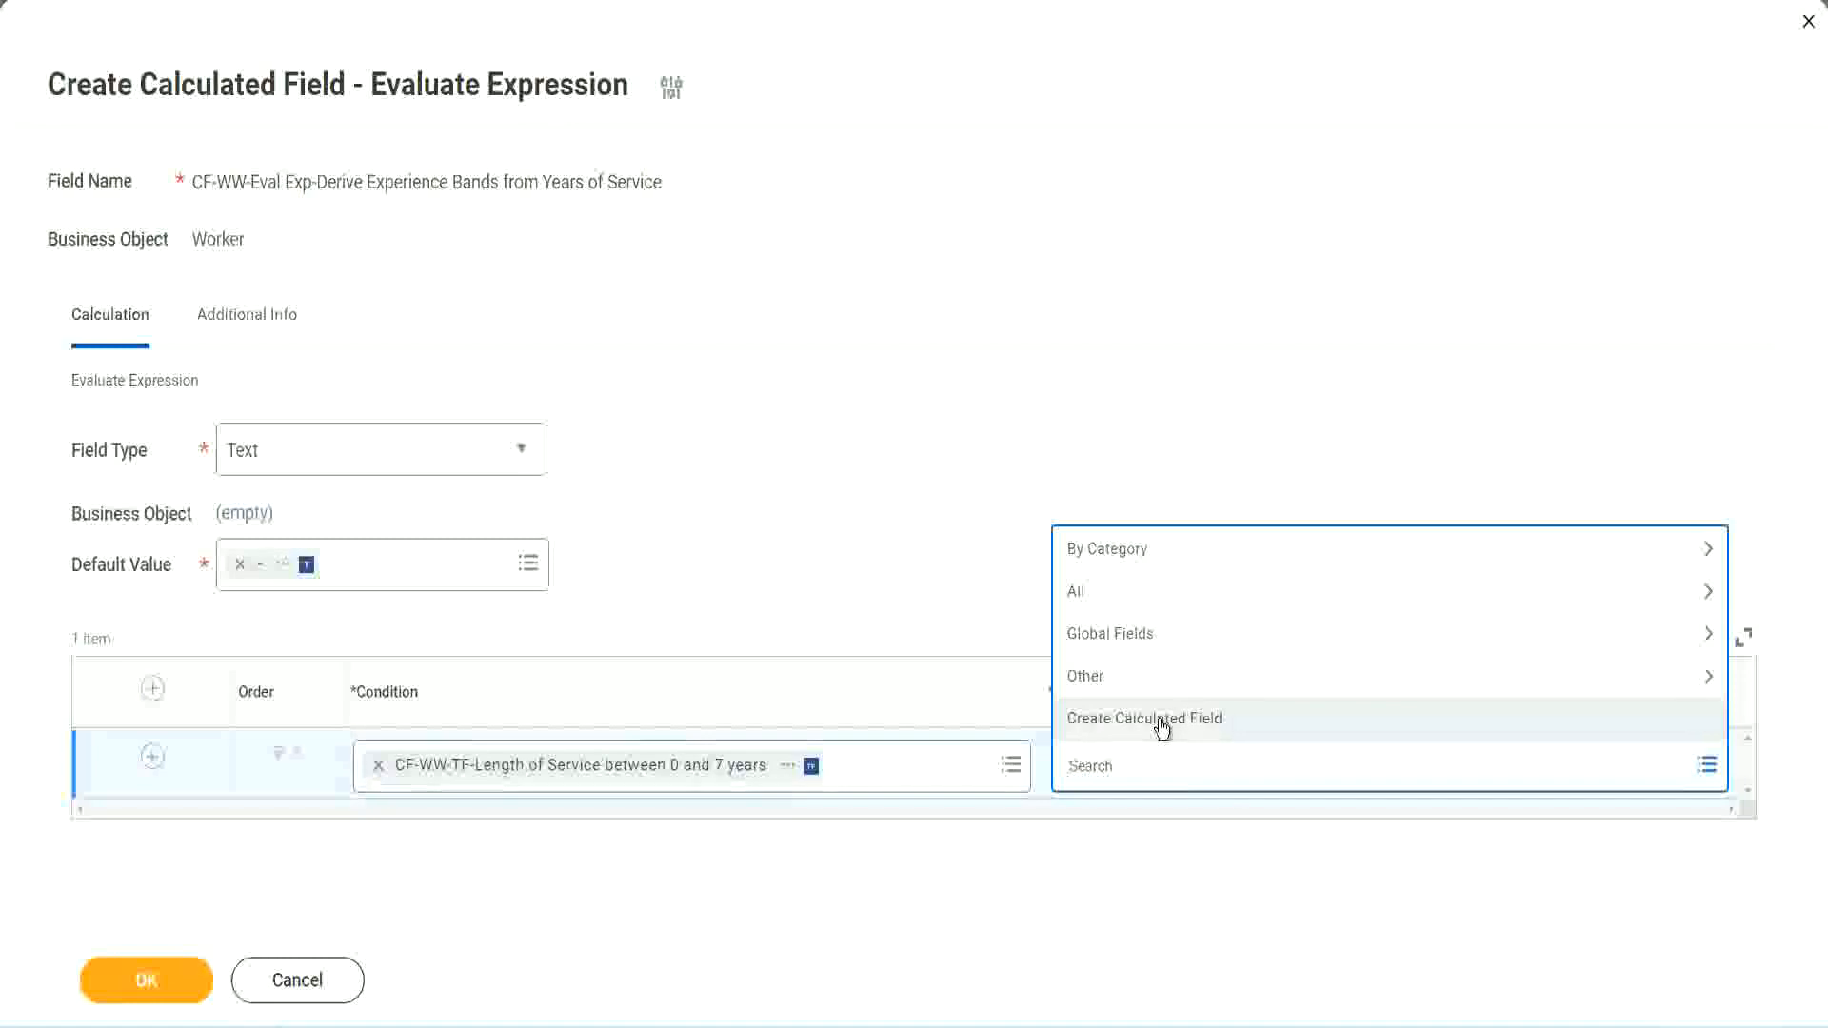
left_click(1060, 473)
left_click(1102, 772)
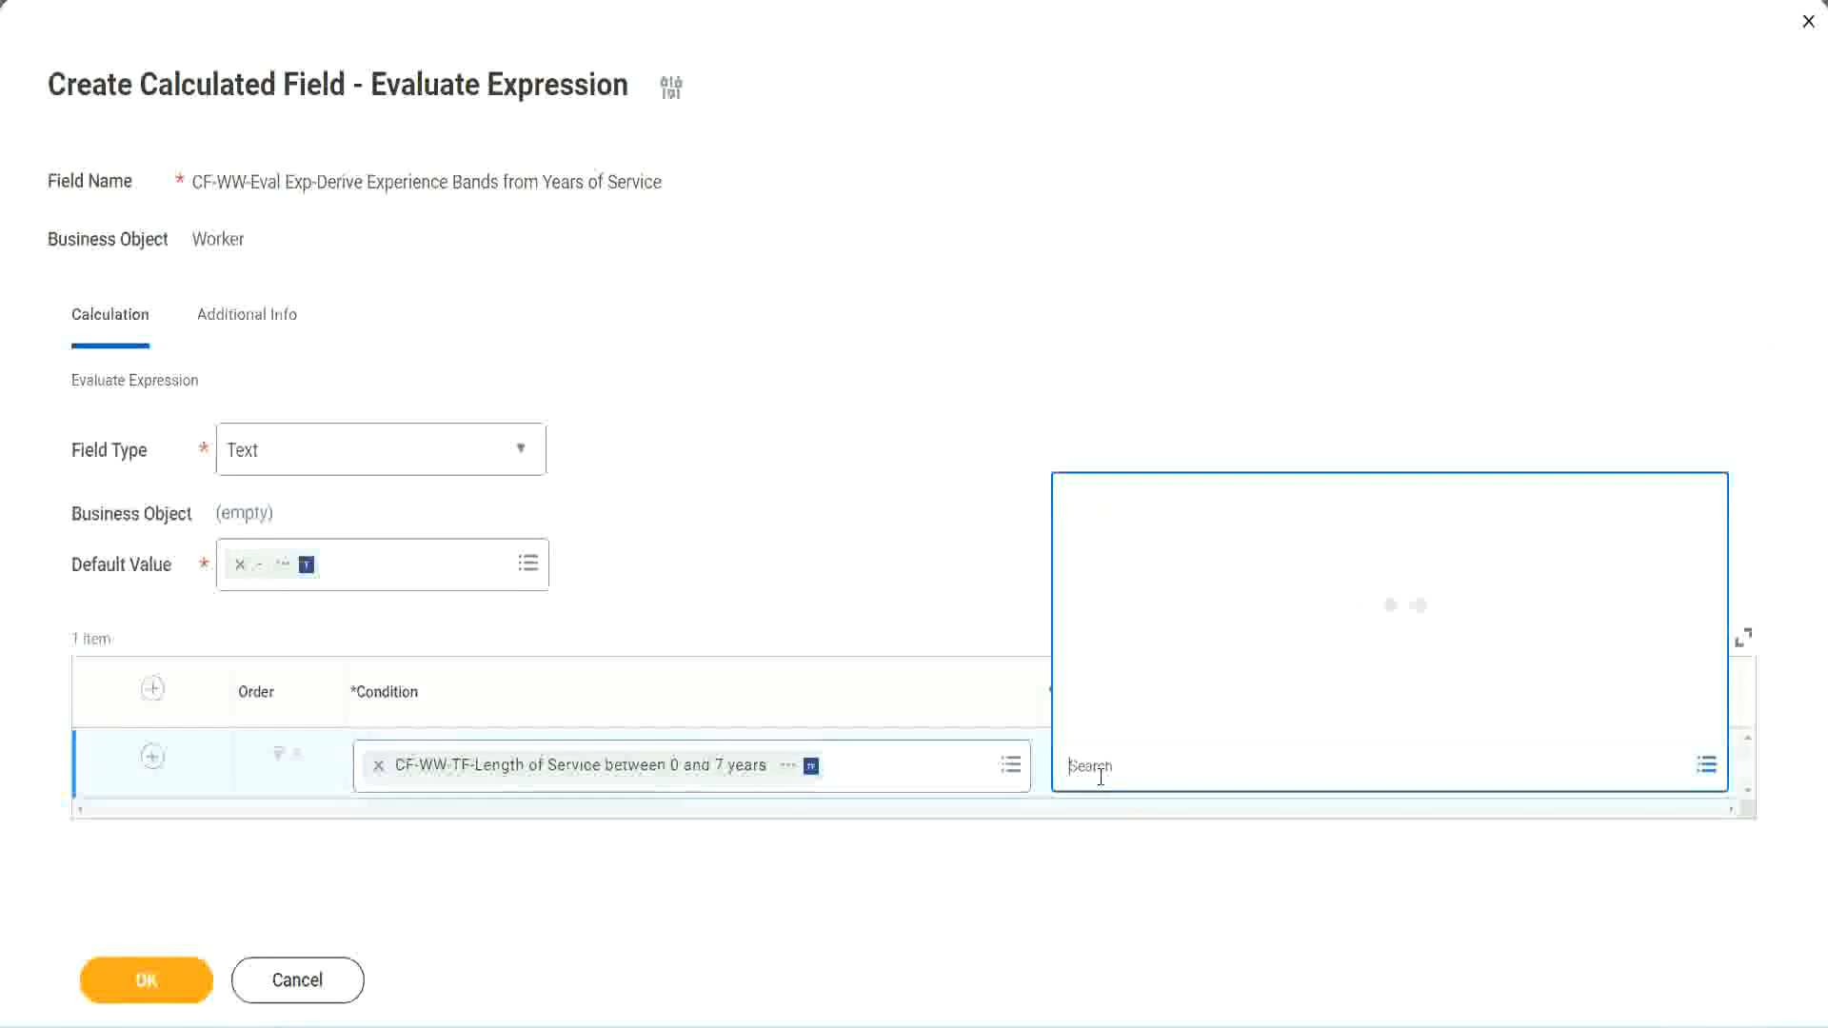
type("Amaterue")
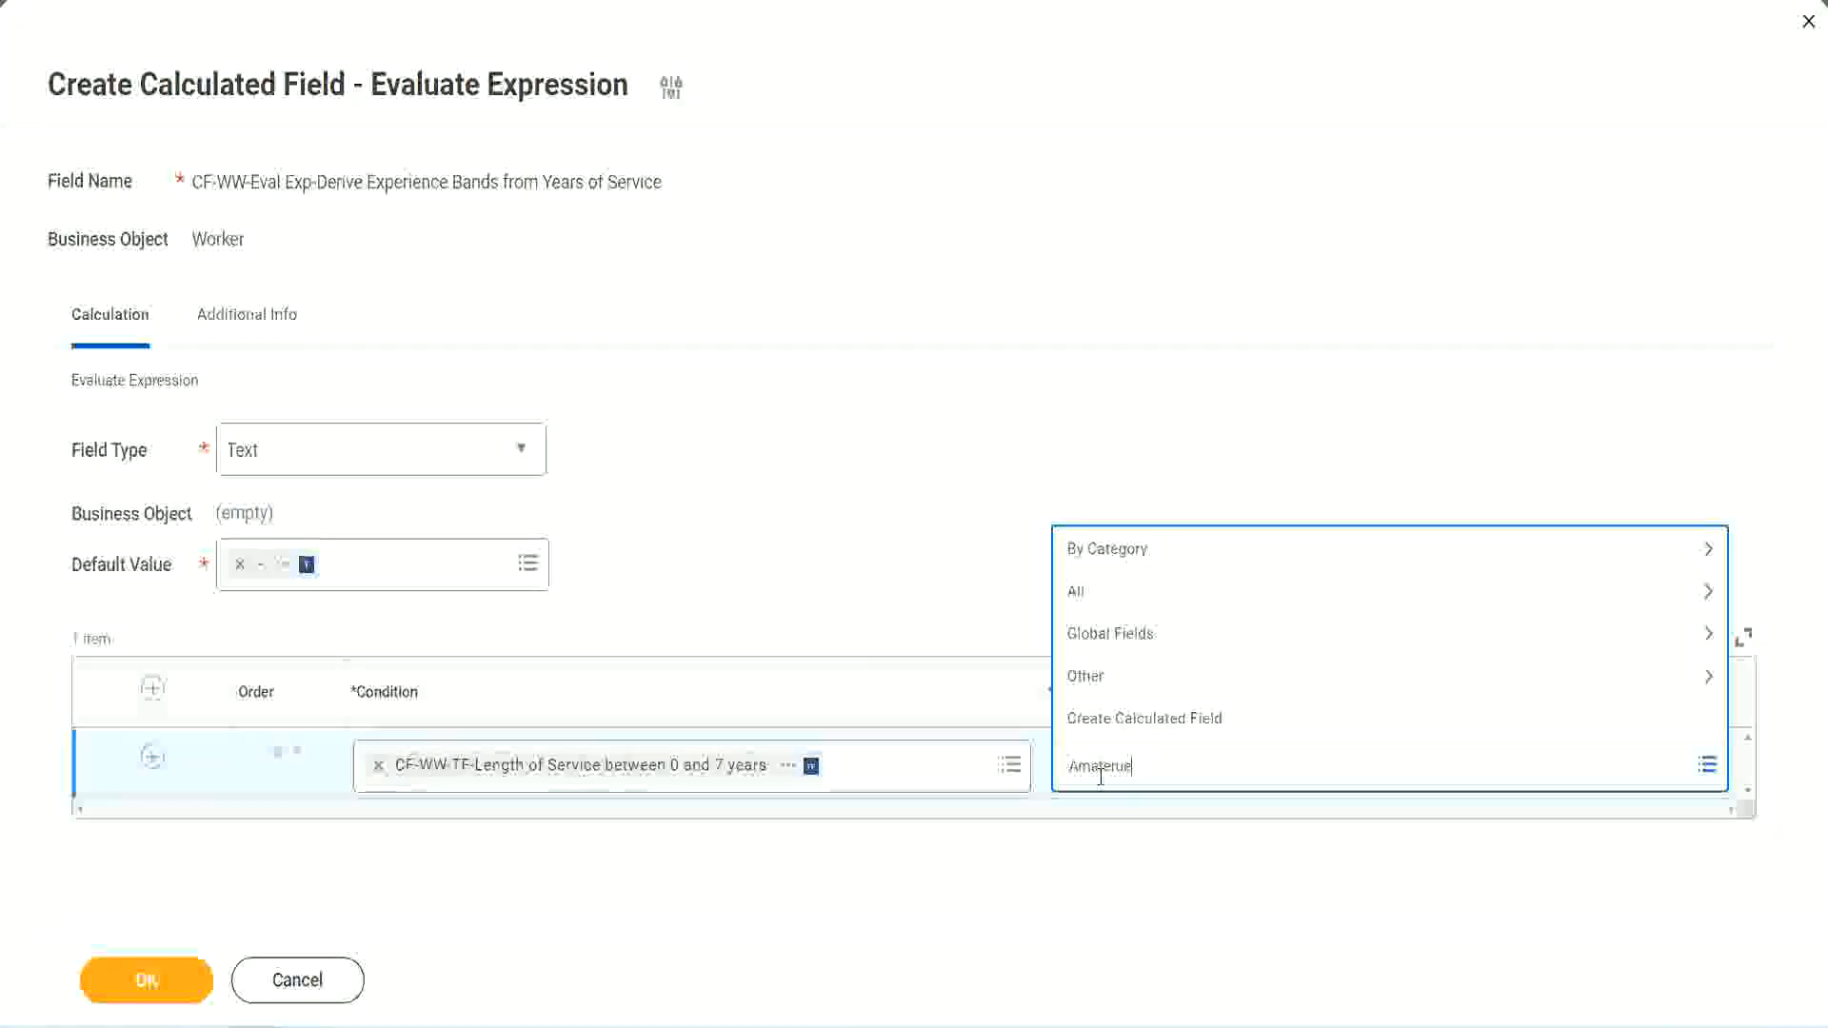
left_click(923, 552)
left_click(1152, 779)
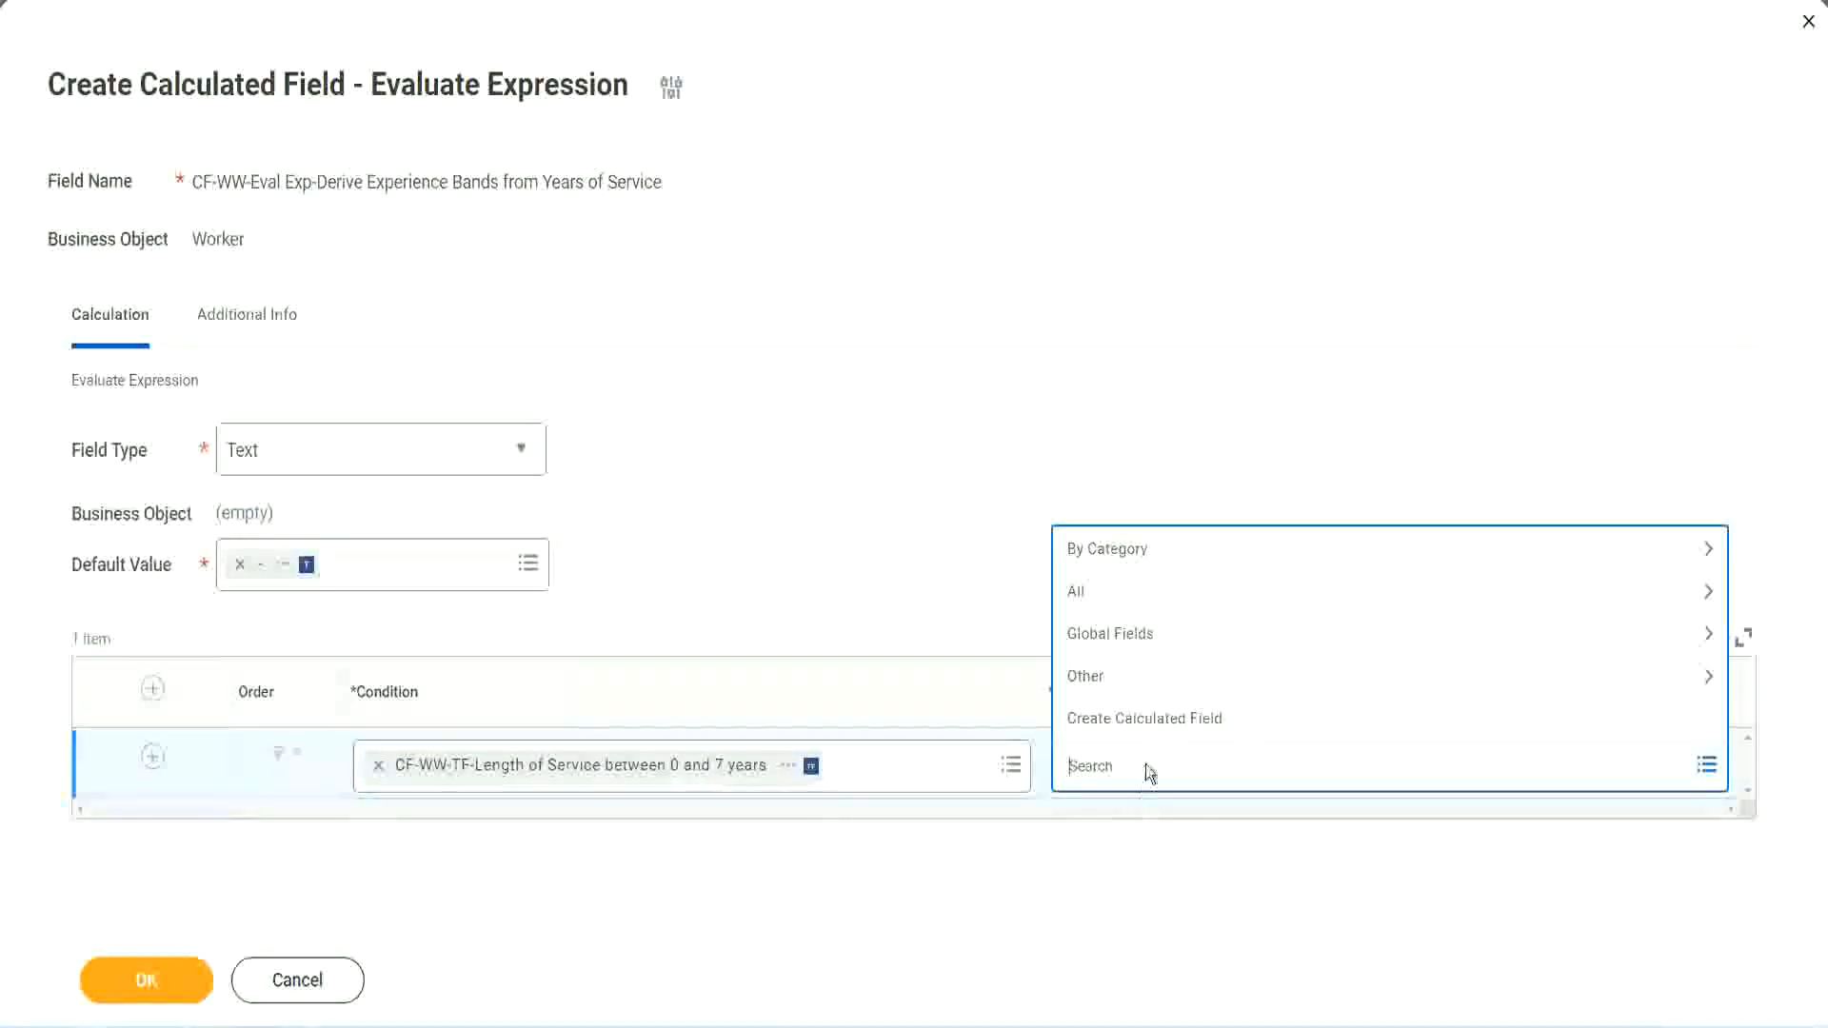
left_click(921, 554)
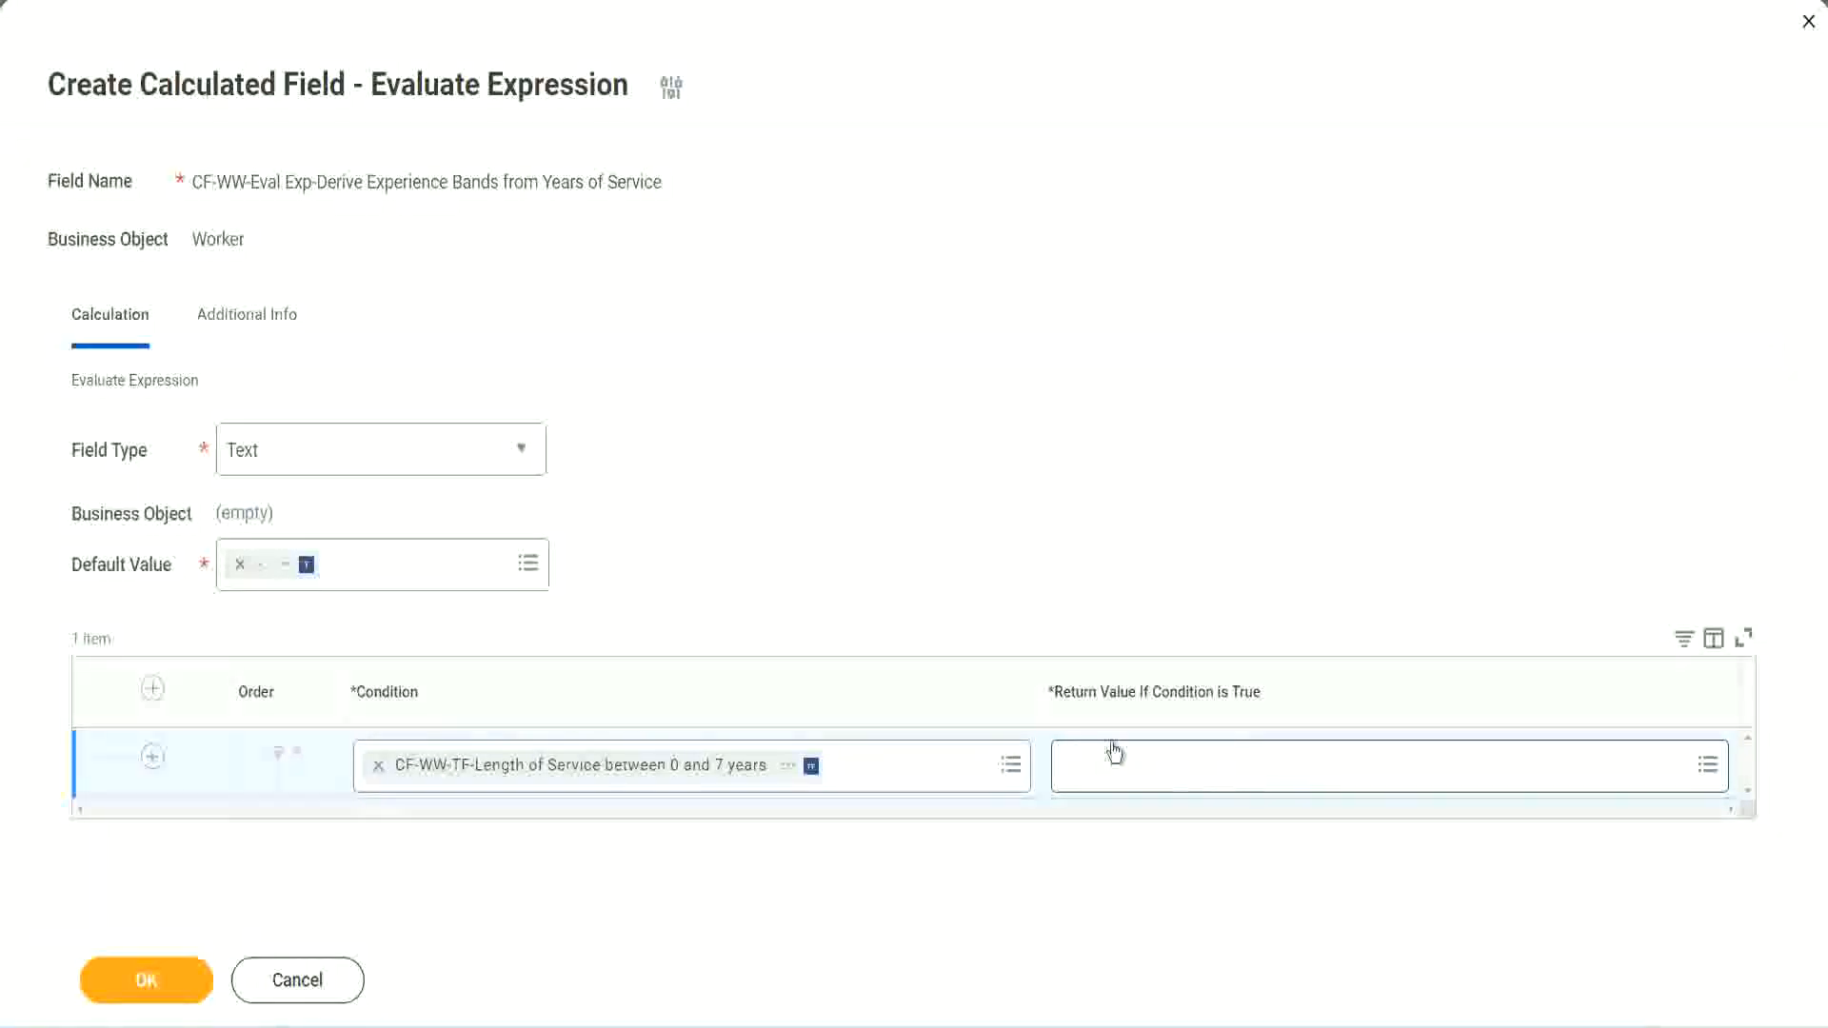
Step: Start a new calculated field for the first row's return value and name it CF-WW-TC-Amateur
left_click(1185, 765)
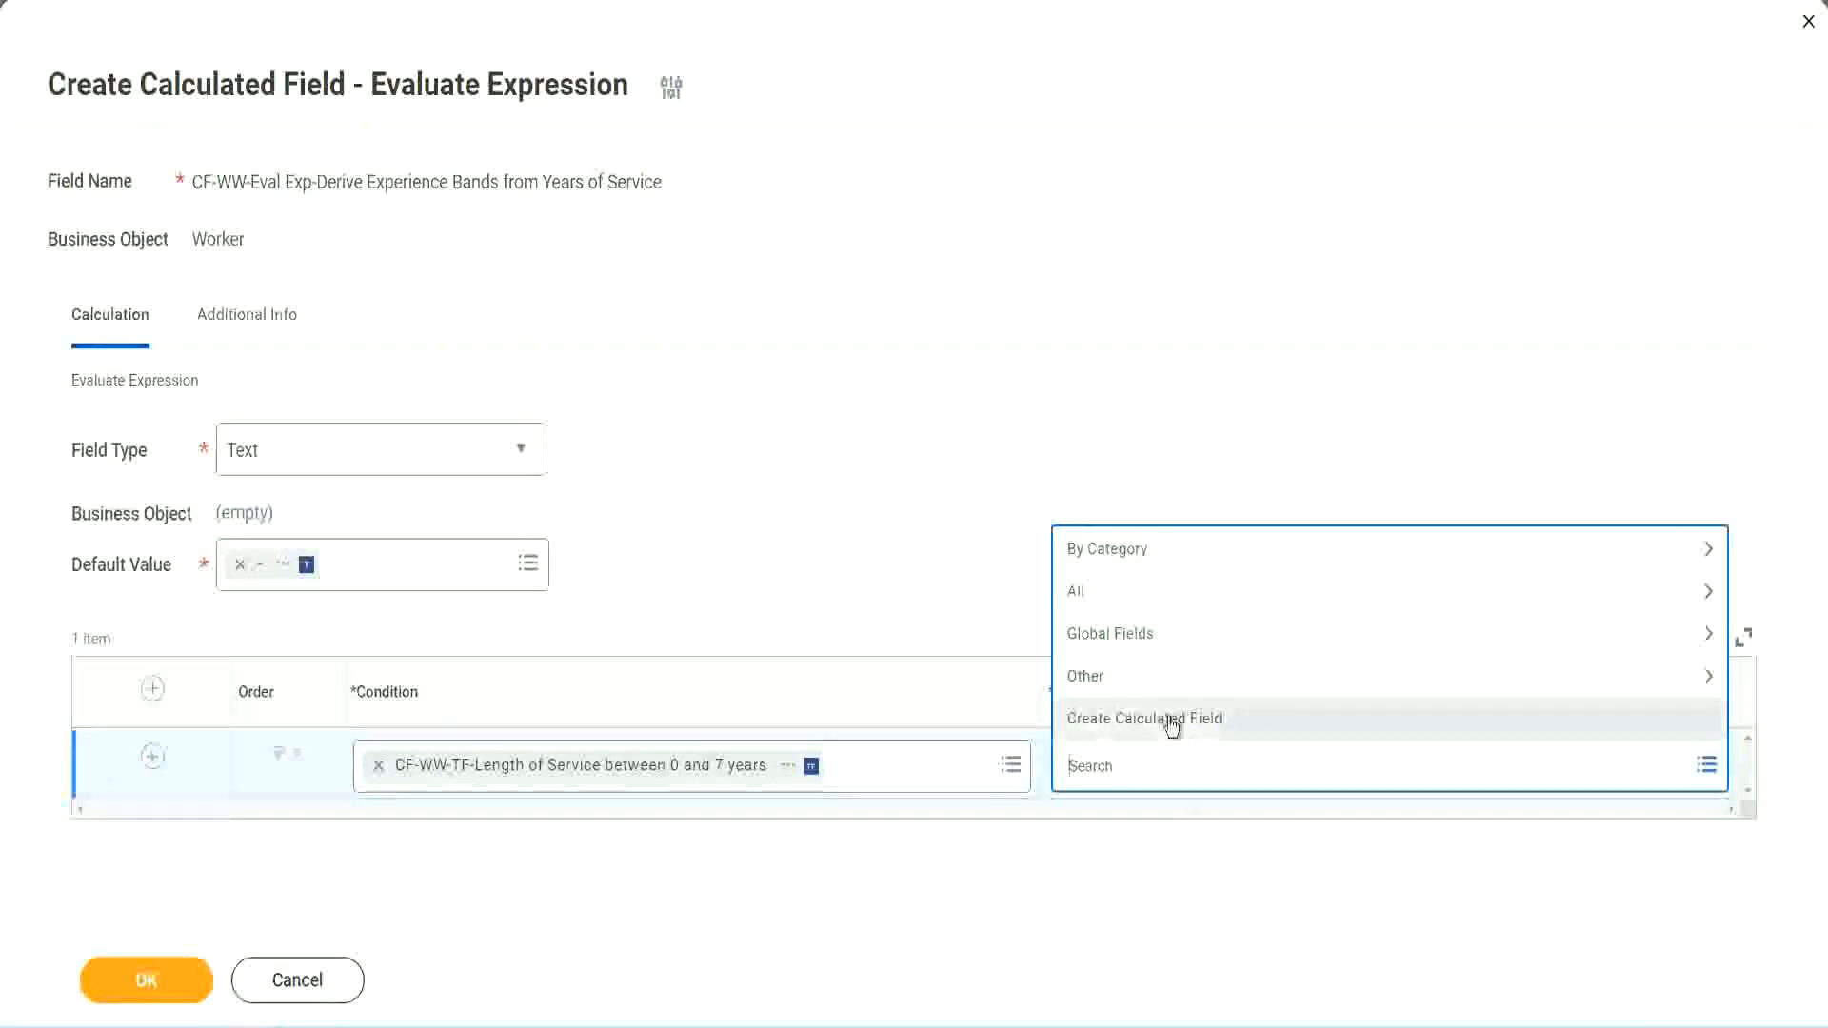
left_click(1171, 720)
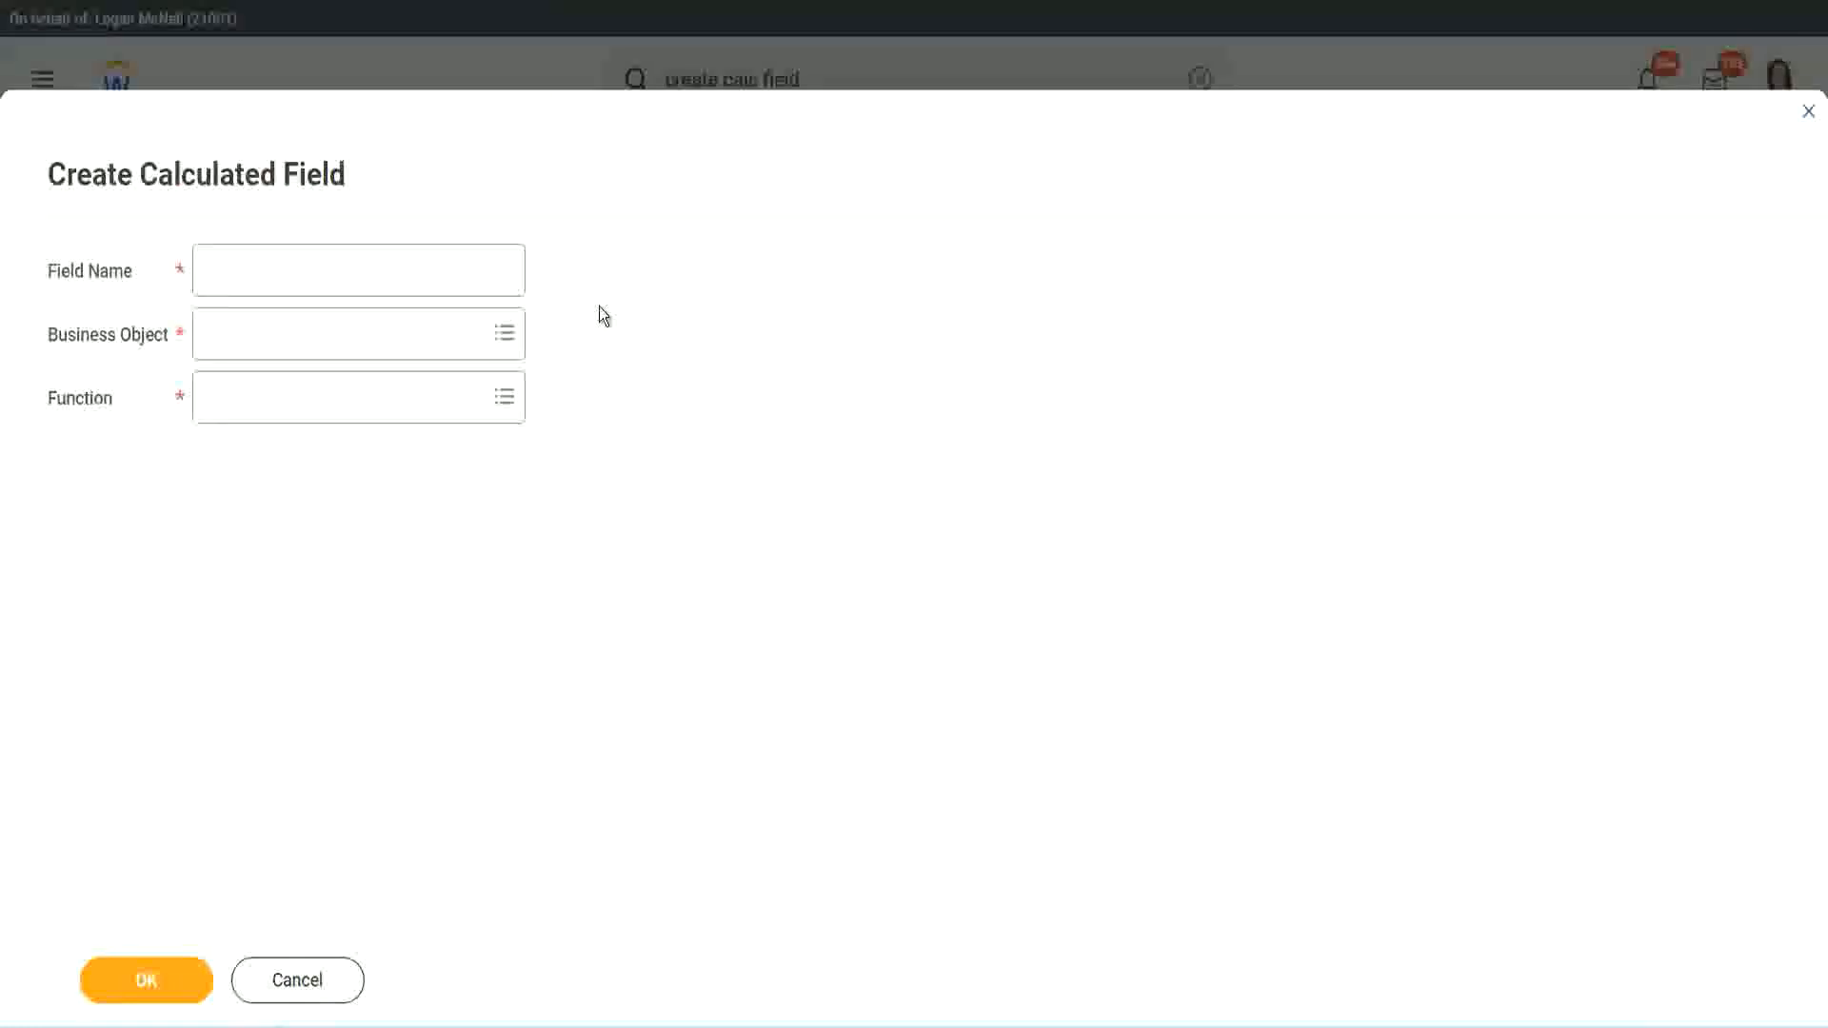
left_click(226, 272)
type("CF-")
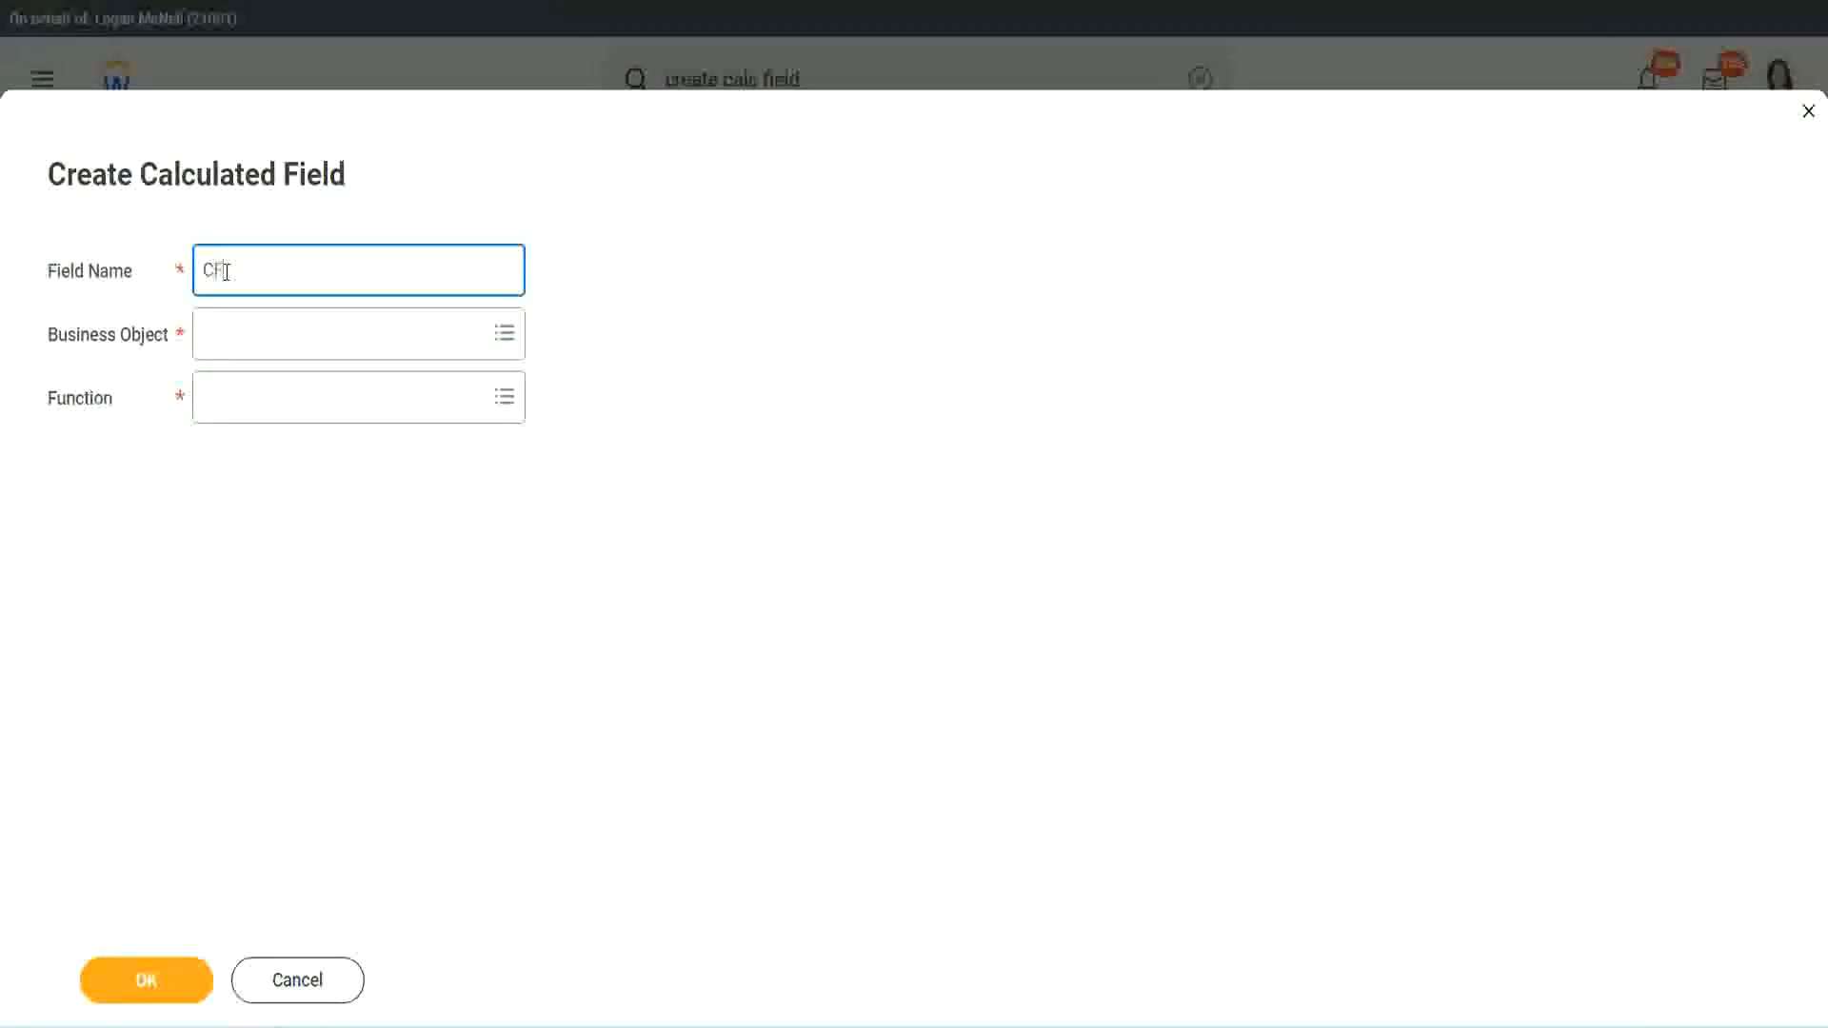
type("TC-Amateur")
left_click(226, 270)
type("WW-")
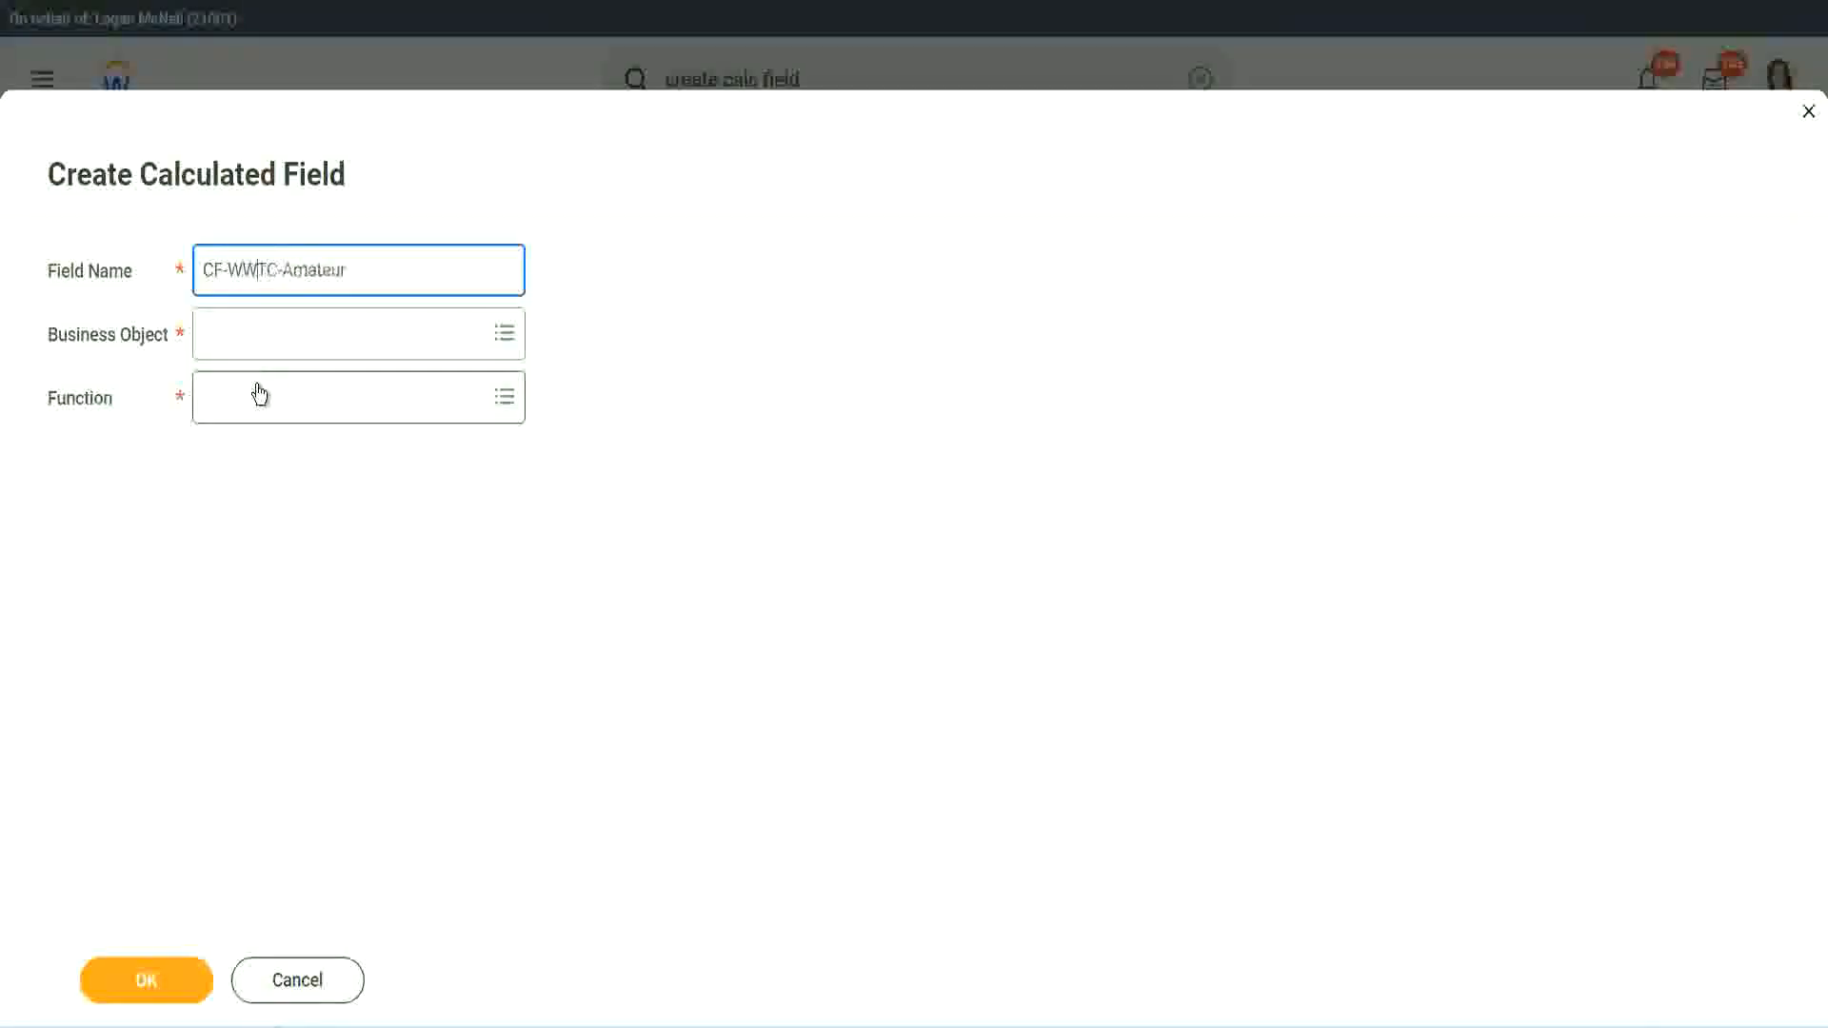
Step: Set the new field's business object to Global
left_click(257, 343)
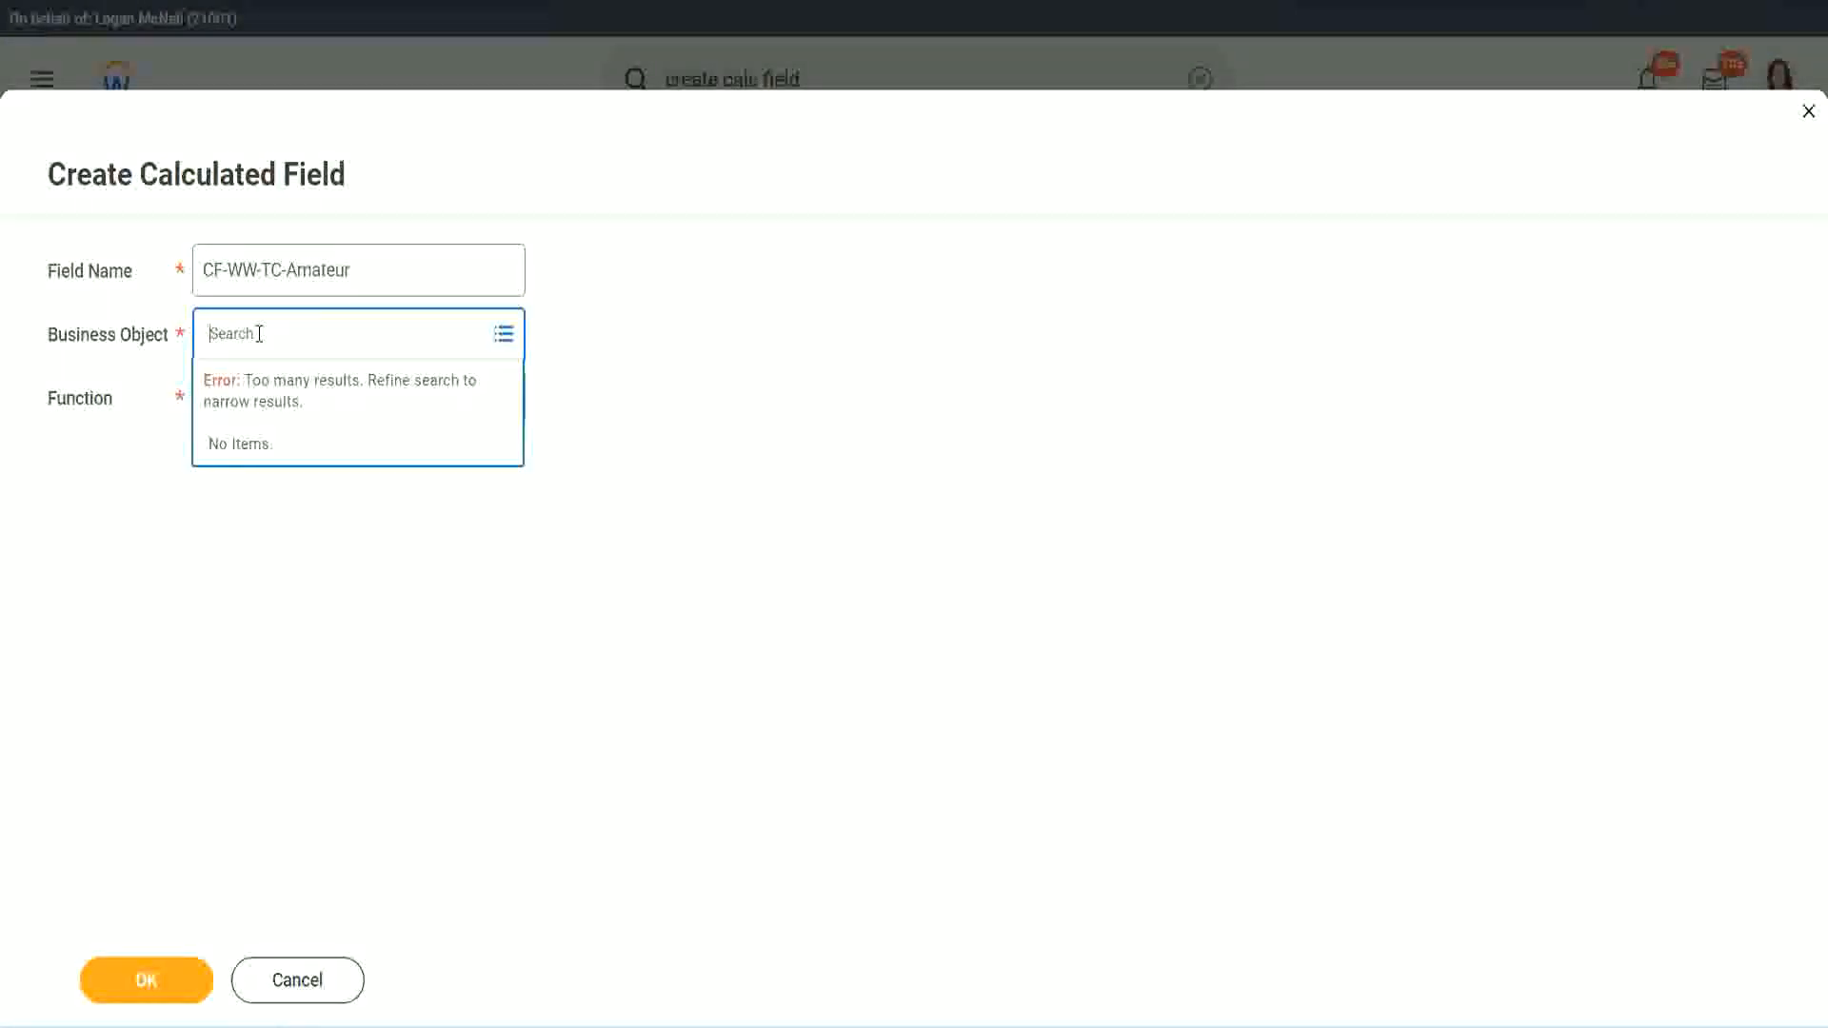
type("worker")
key("BackSpace")
key("BackSpace")
type("global")
key("Return")
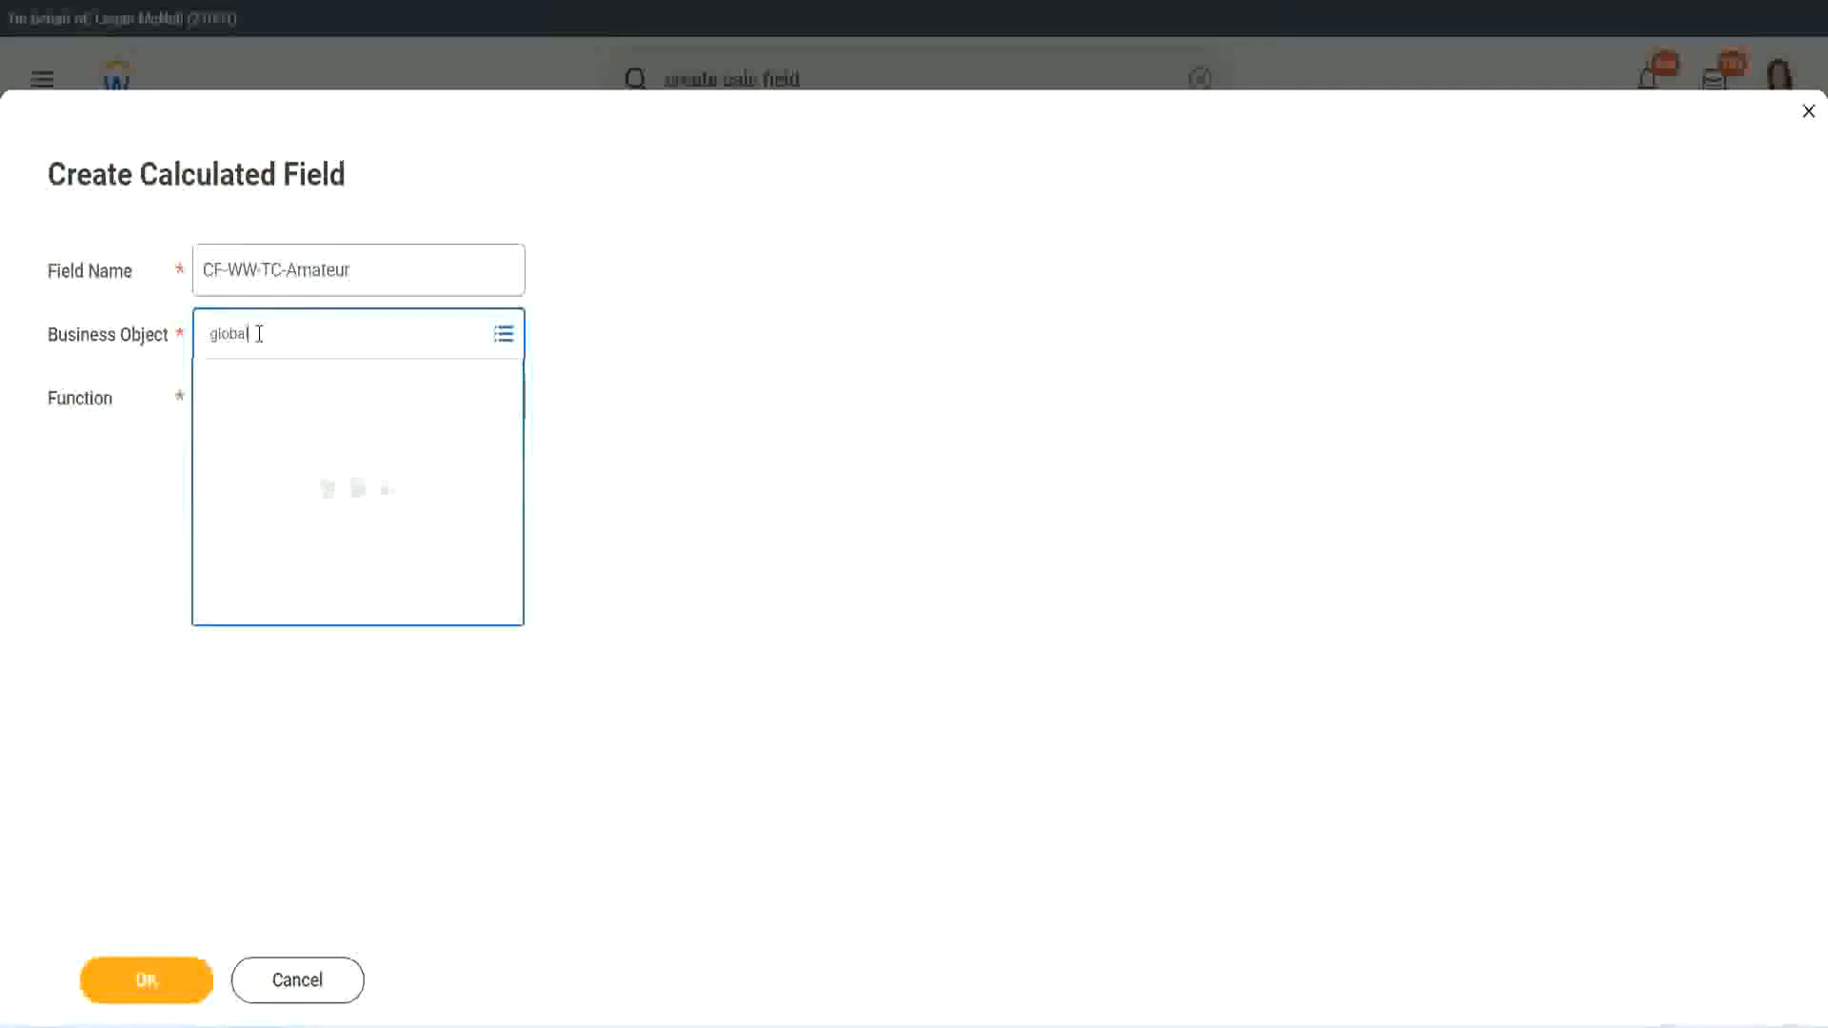
left_click(287, 455)
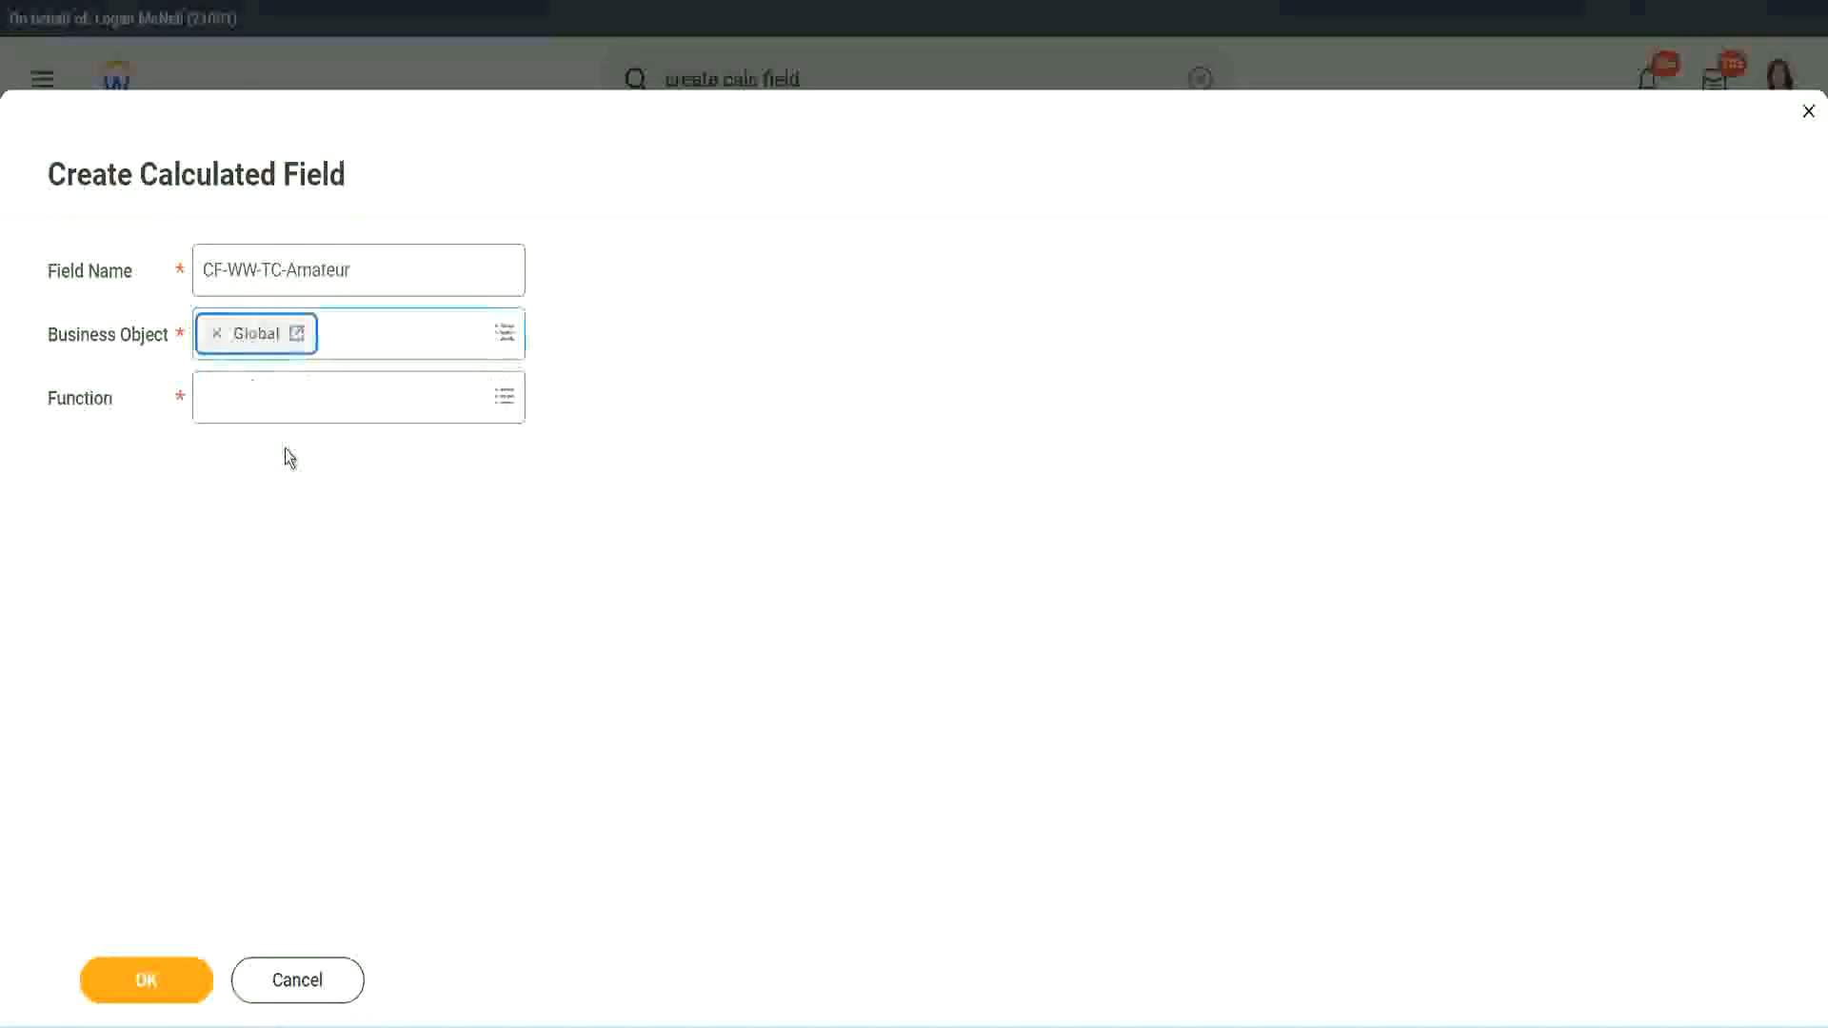
left_click_drag(362, 270, 59, 181)
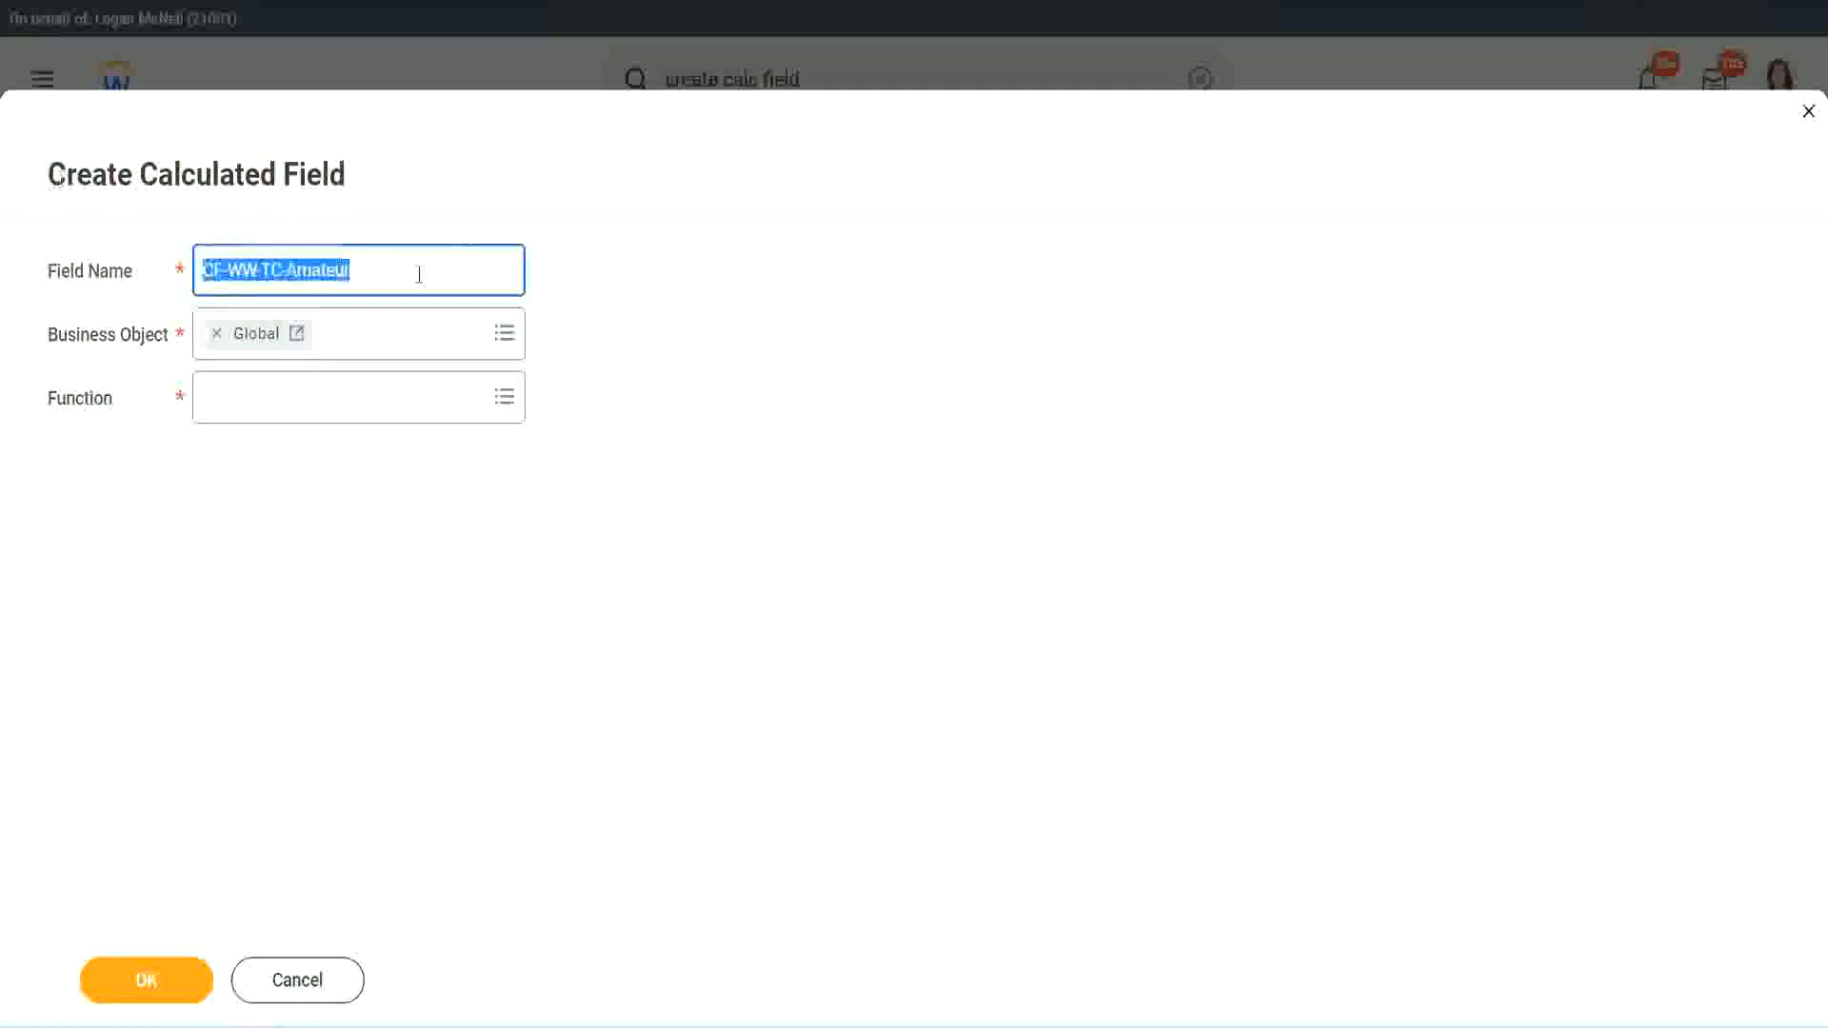
left_click(396, 276)
double_click(315, 267)
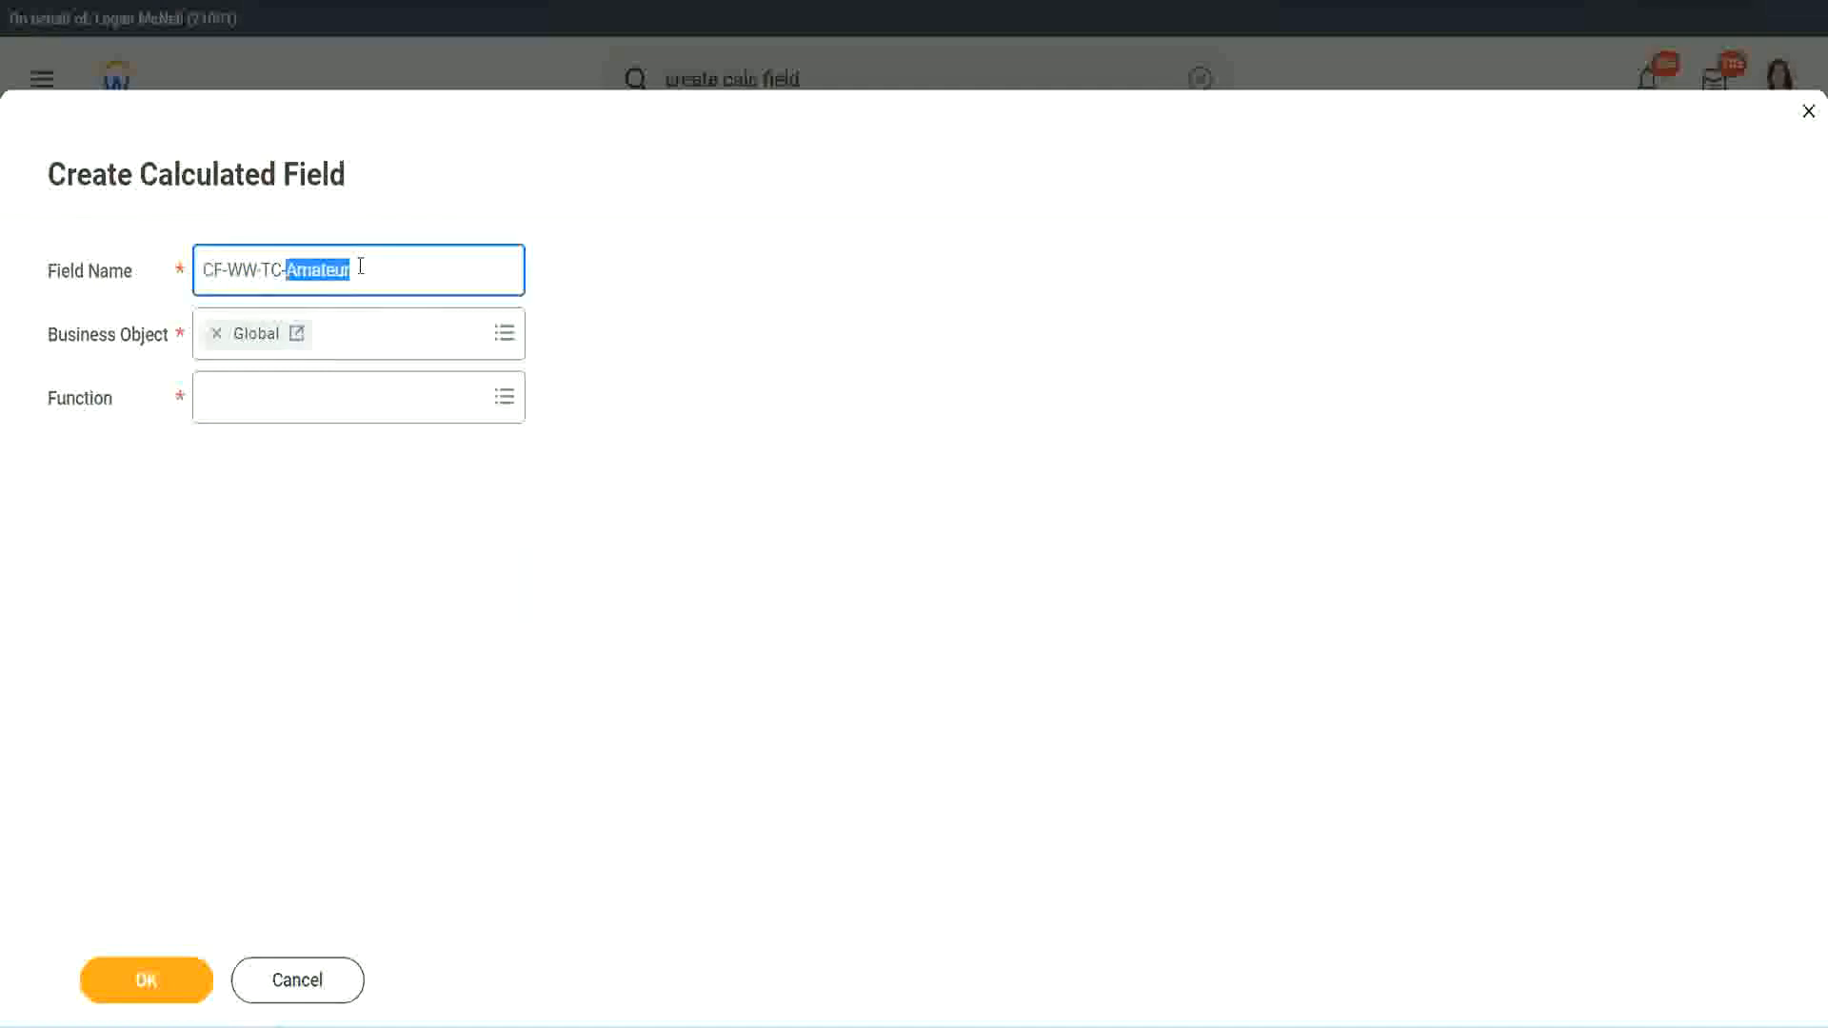
left_click(377, 267)
double_click(342, 274)
Step: Choose the Text Constant function for the new field and continue to its definition
left_click(255, 396)
type("text const")
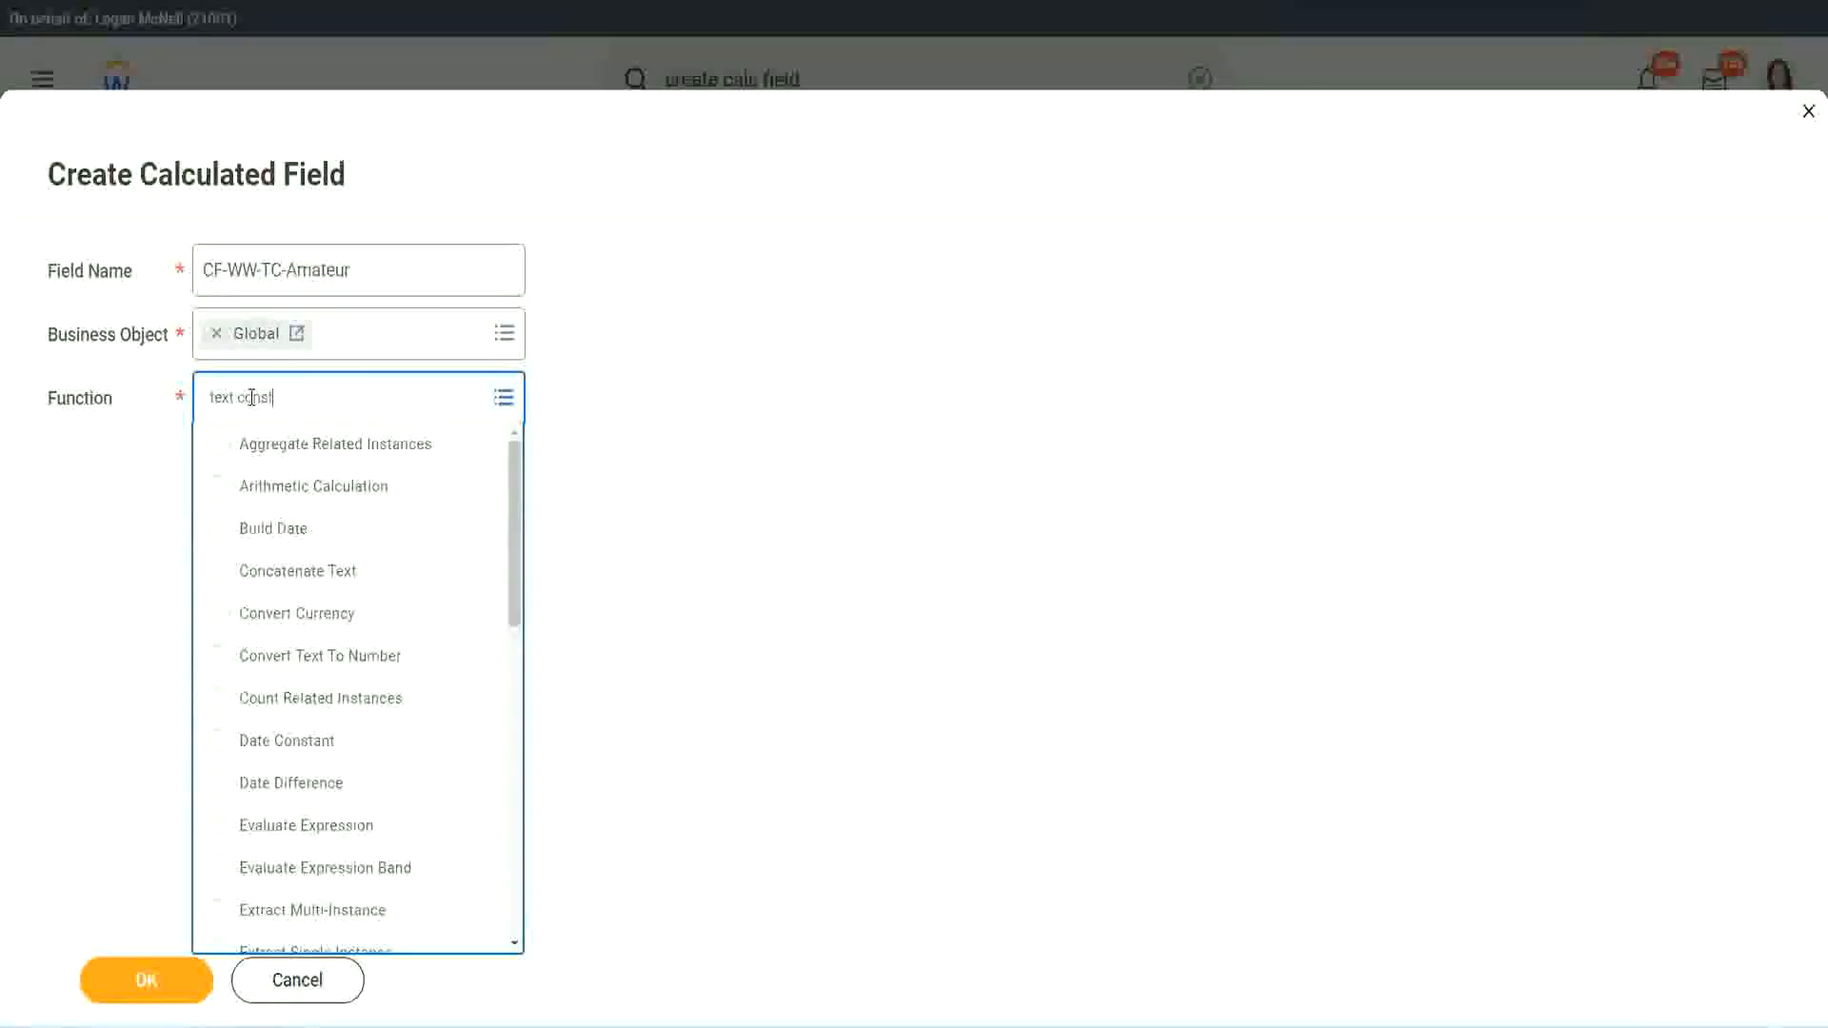
key("Return")
left_click(152, 998)
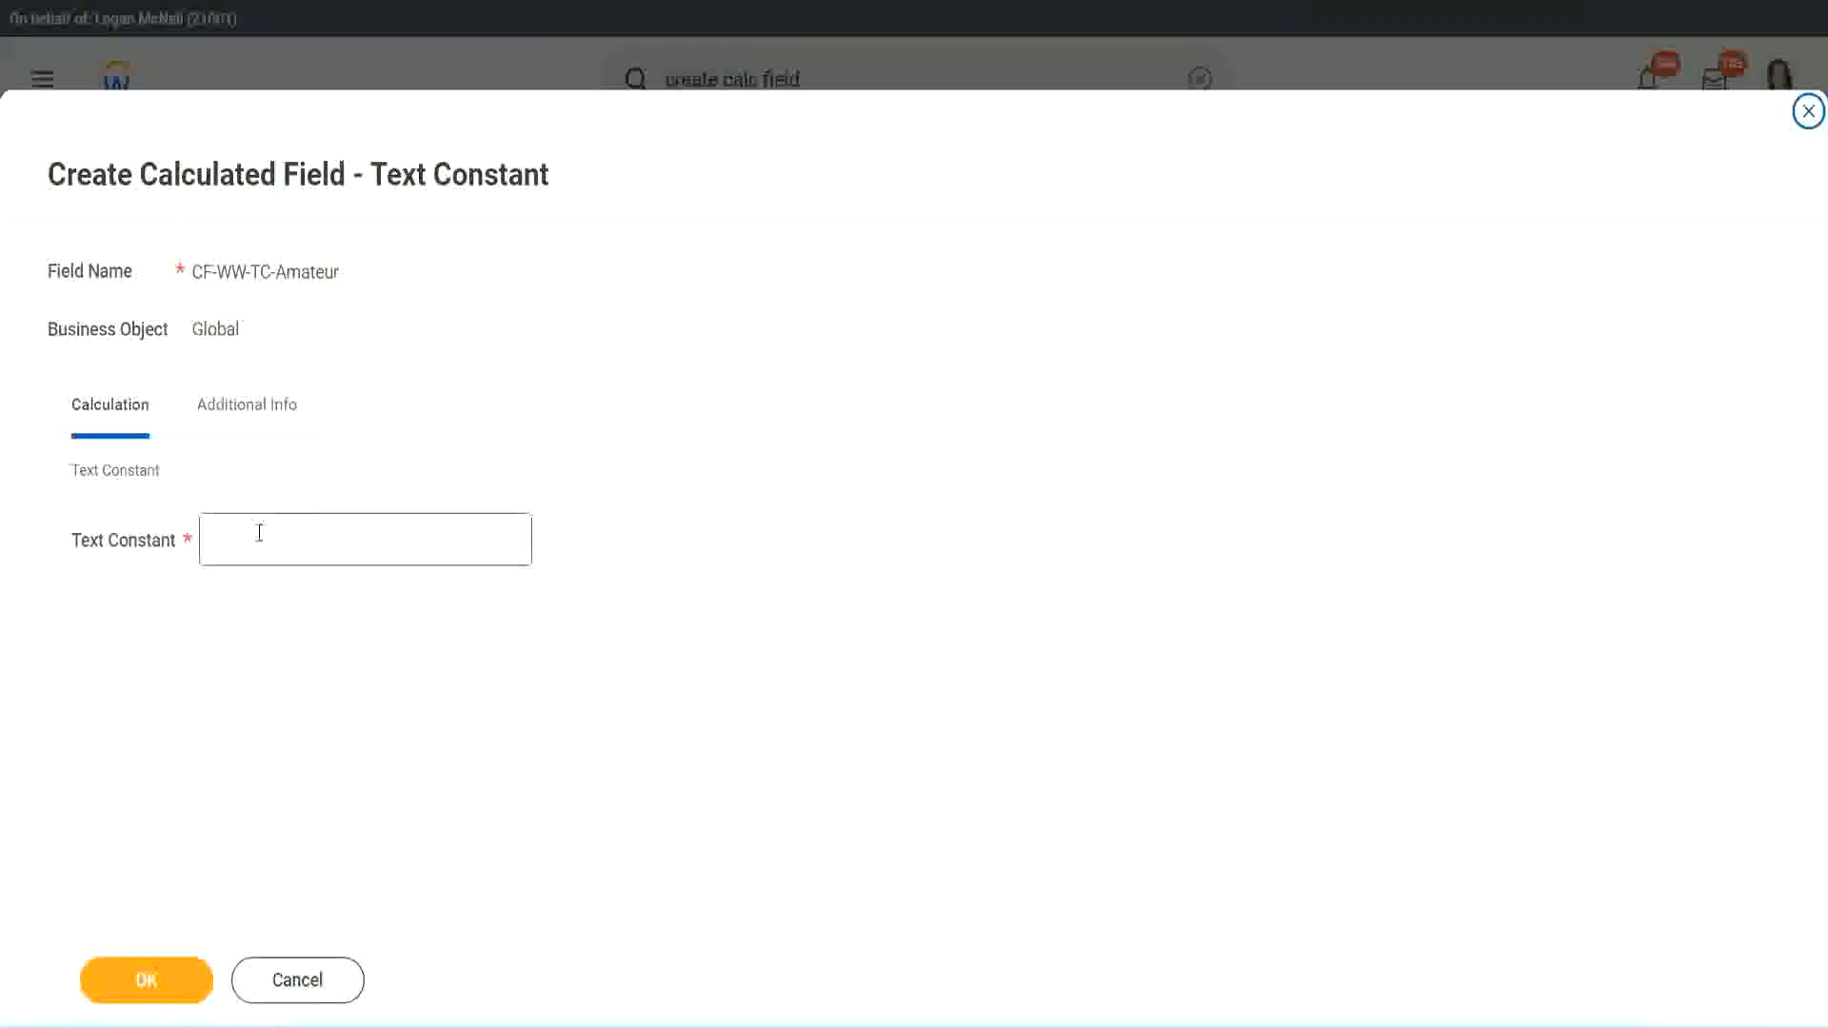
Step: Set the text constant to Amateur and save the field as the first row's return value
left_click(294, 534)
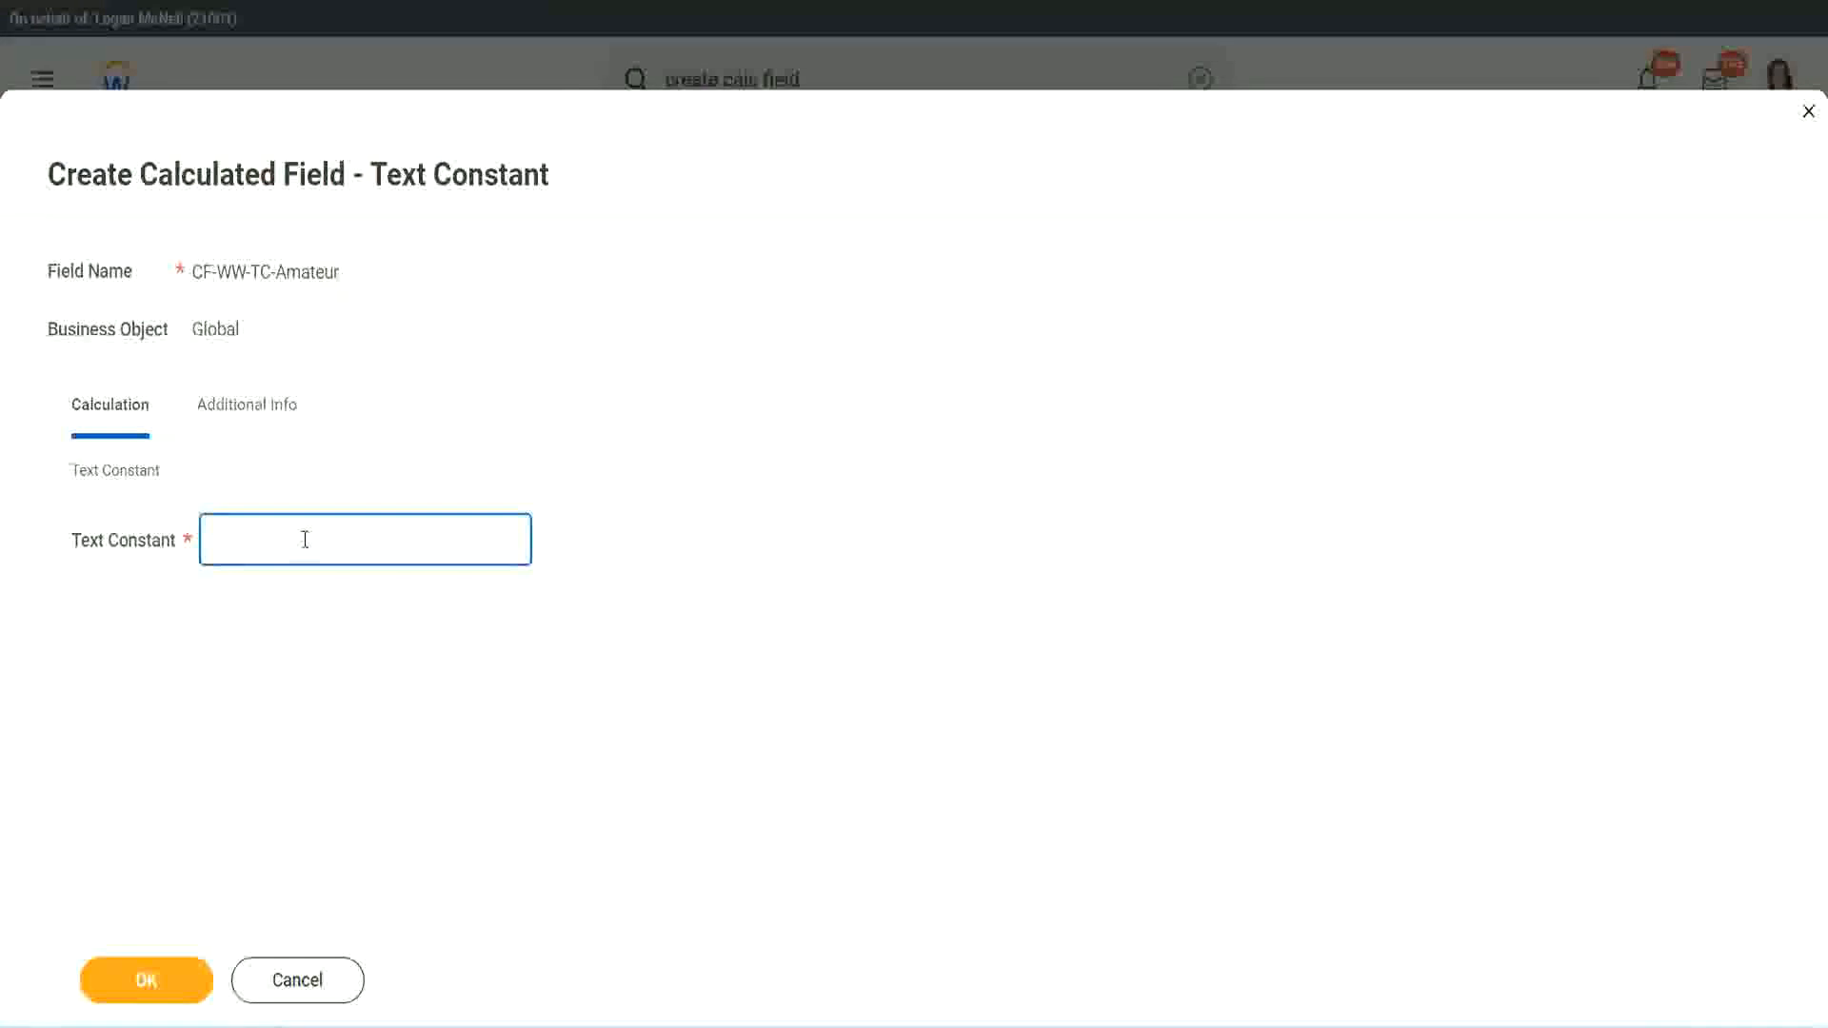
type("Amateur")
left_click(139, 983)
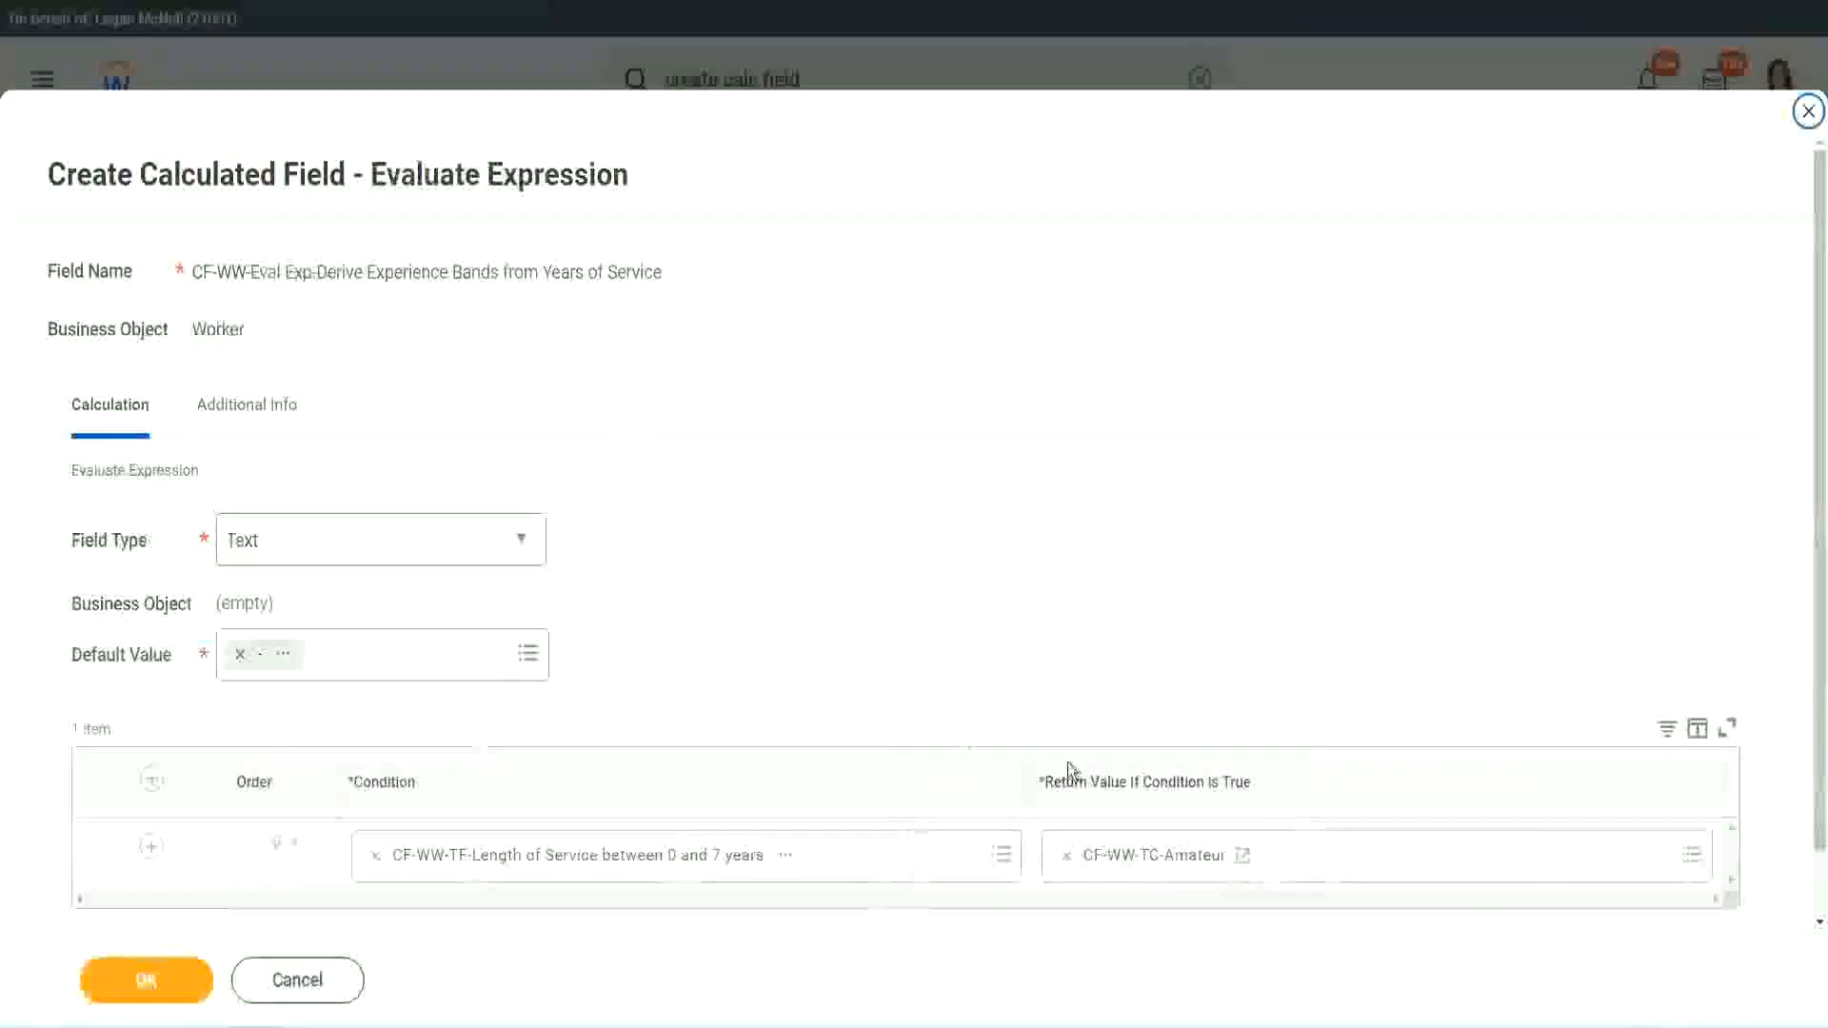
right_click(1136, 865)
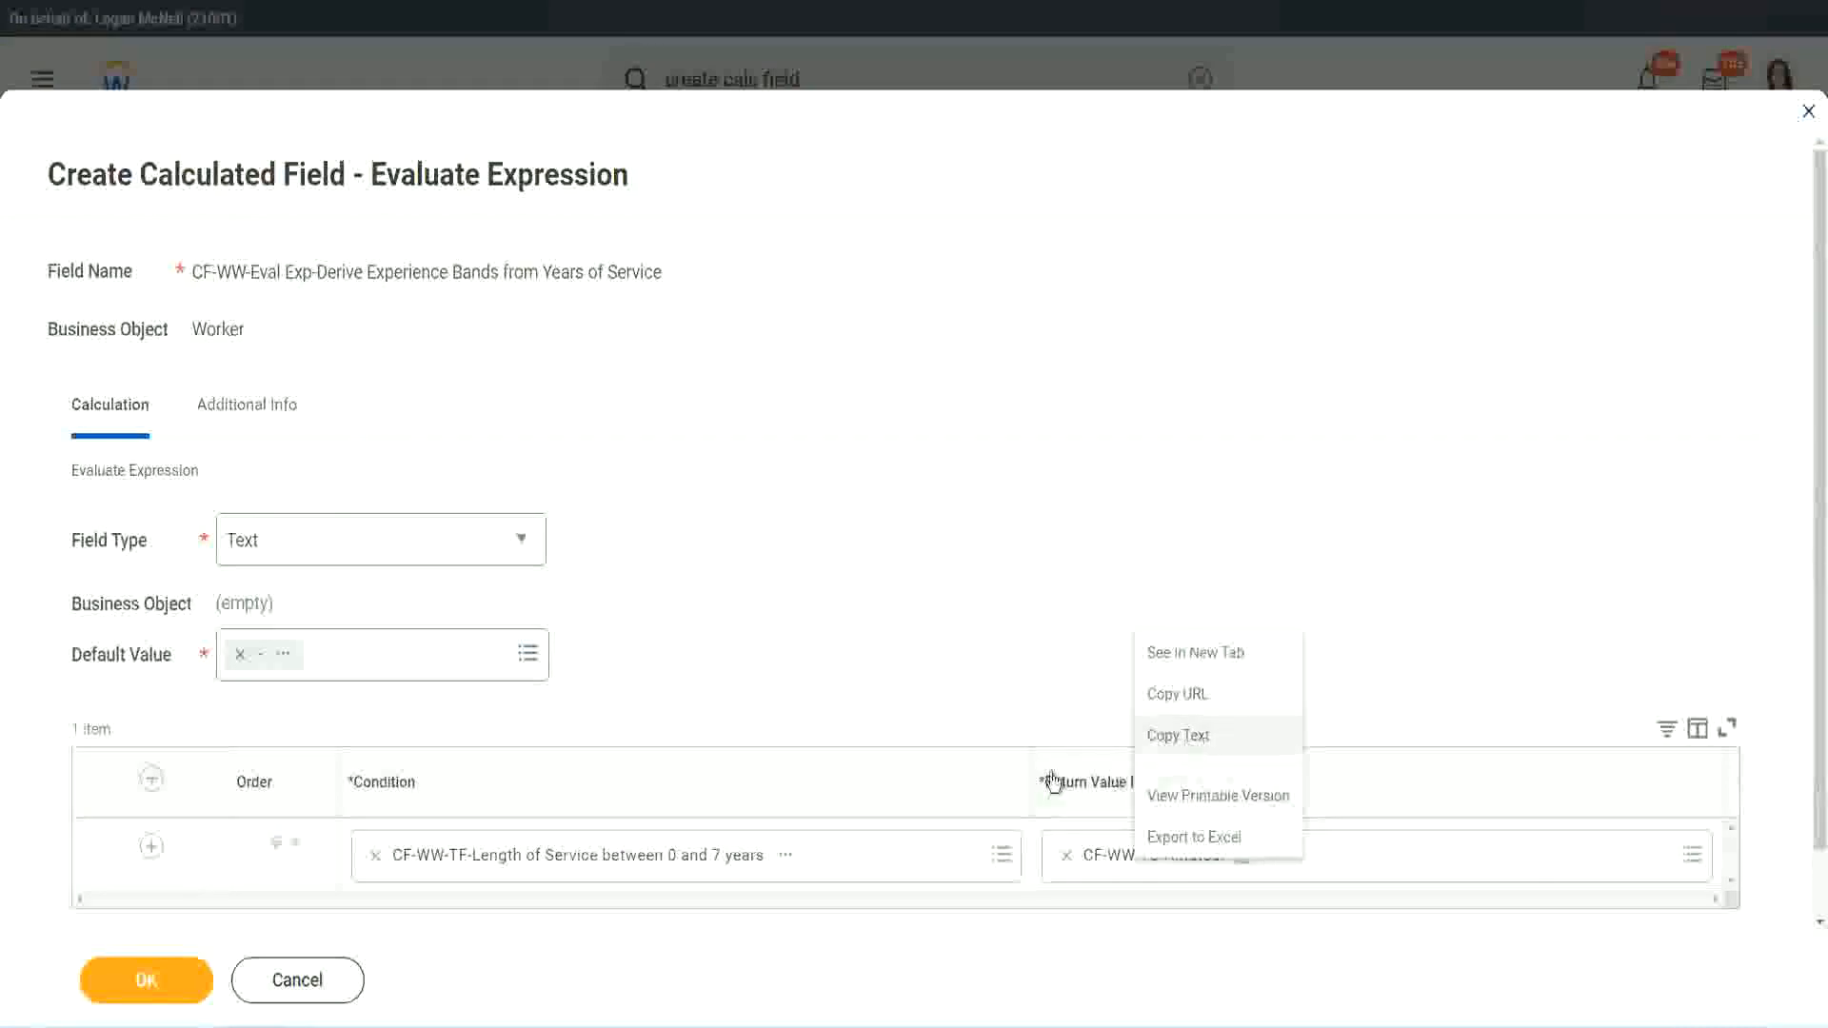
left_click(1134, 863)
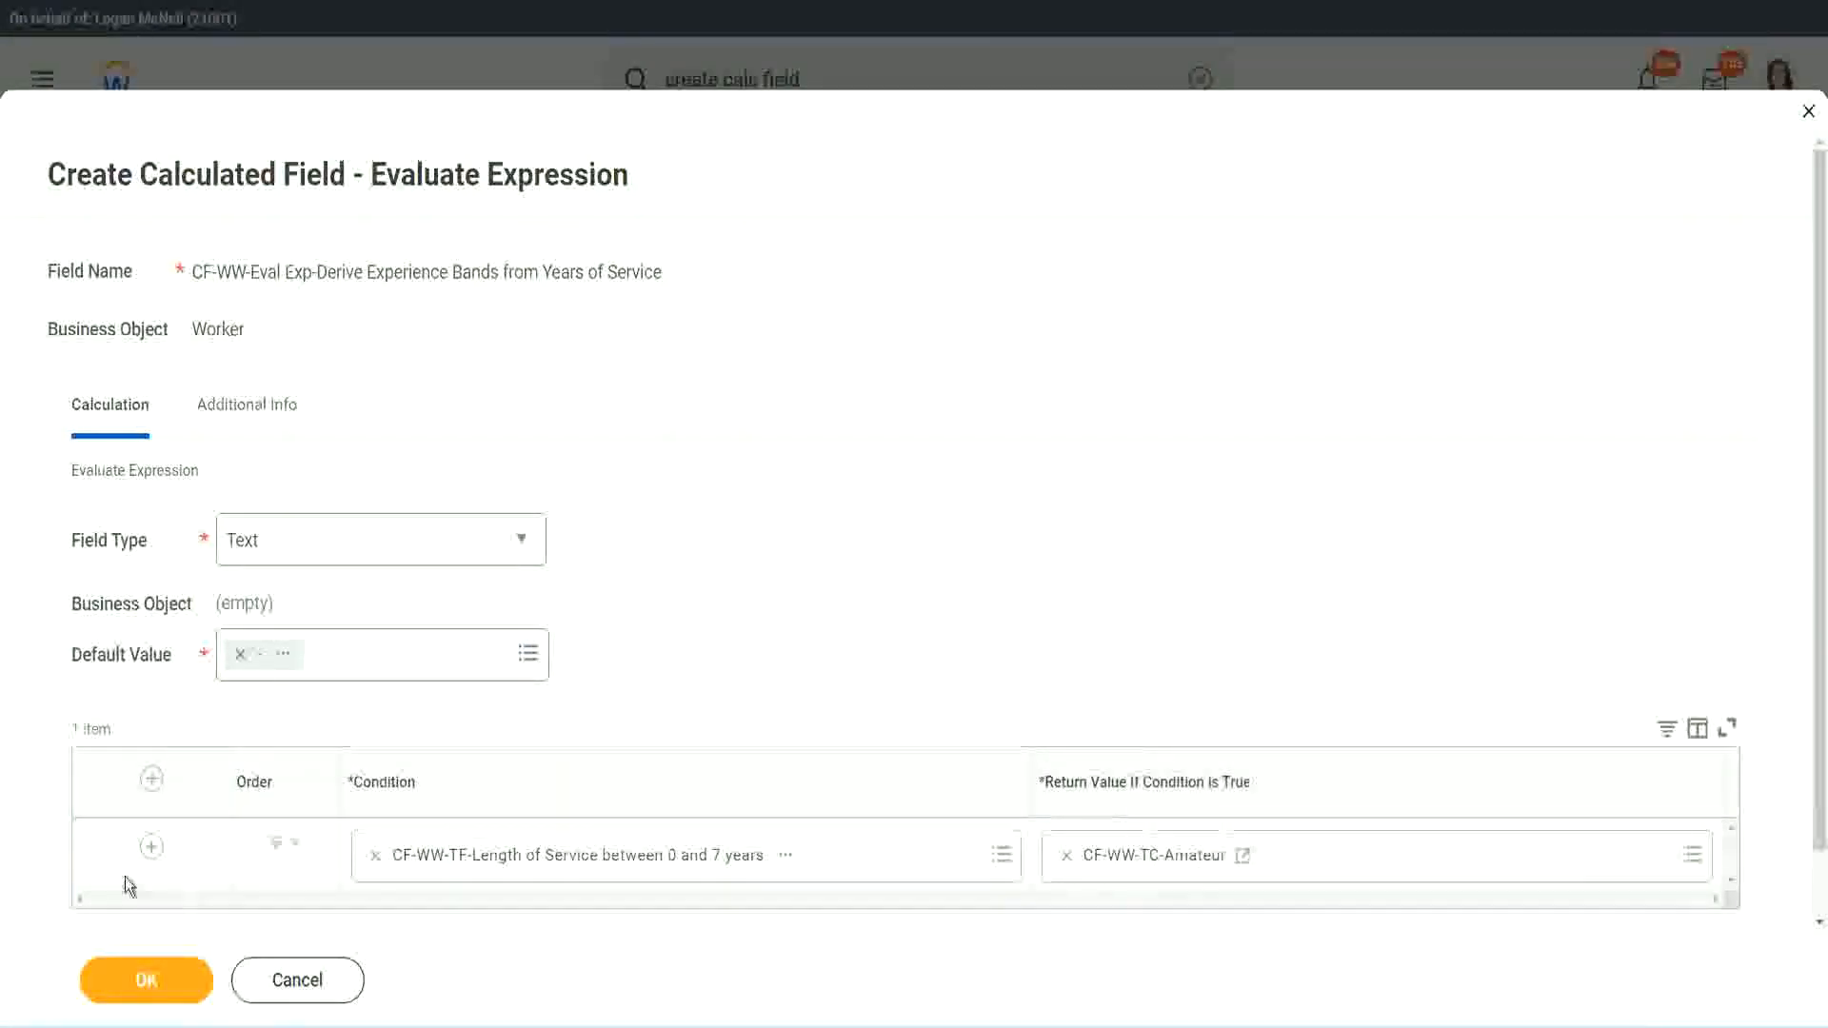
Step: Add three more condition rows and set the second condition to CF-WW-TF-Length of Service between 8 and 15 years
left_click(150, 850)
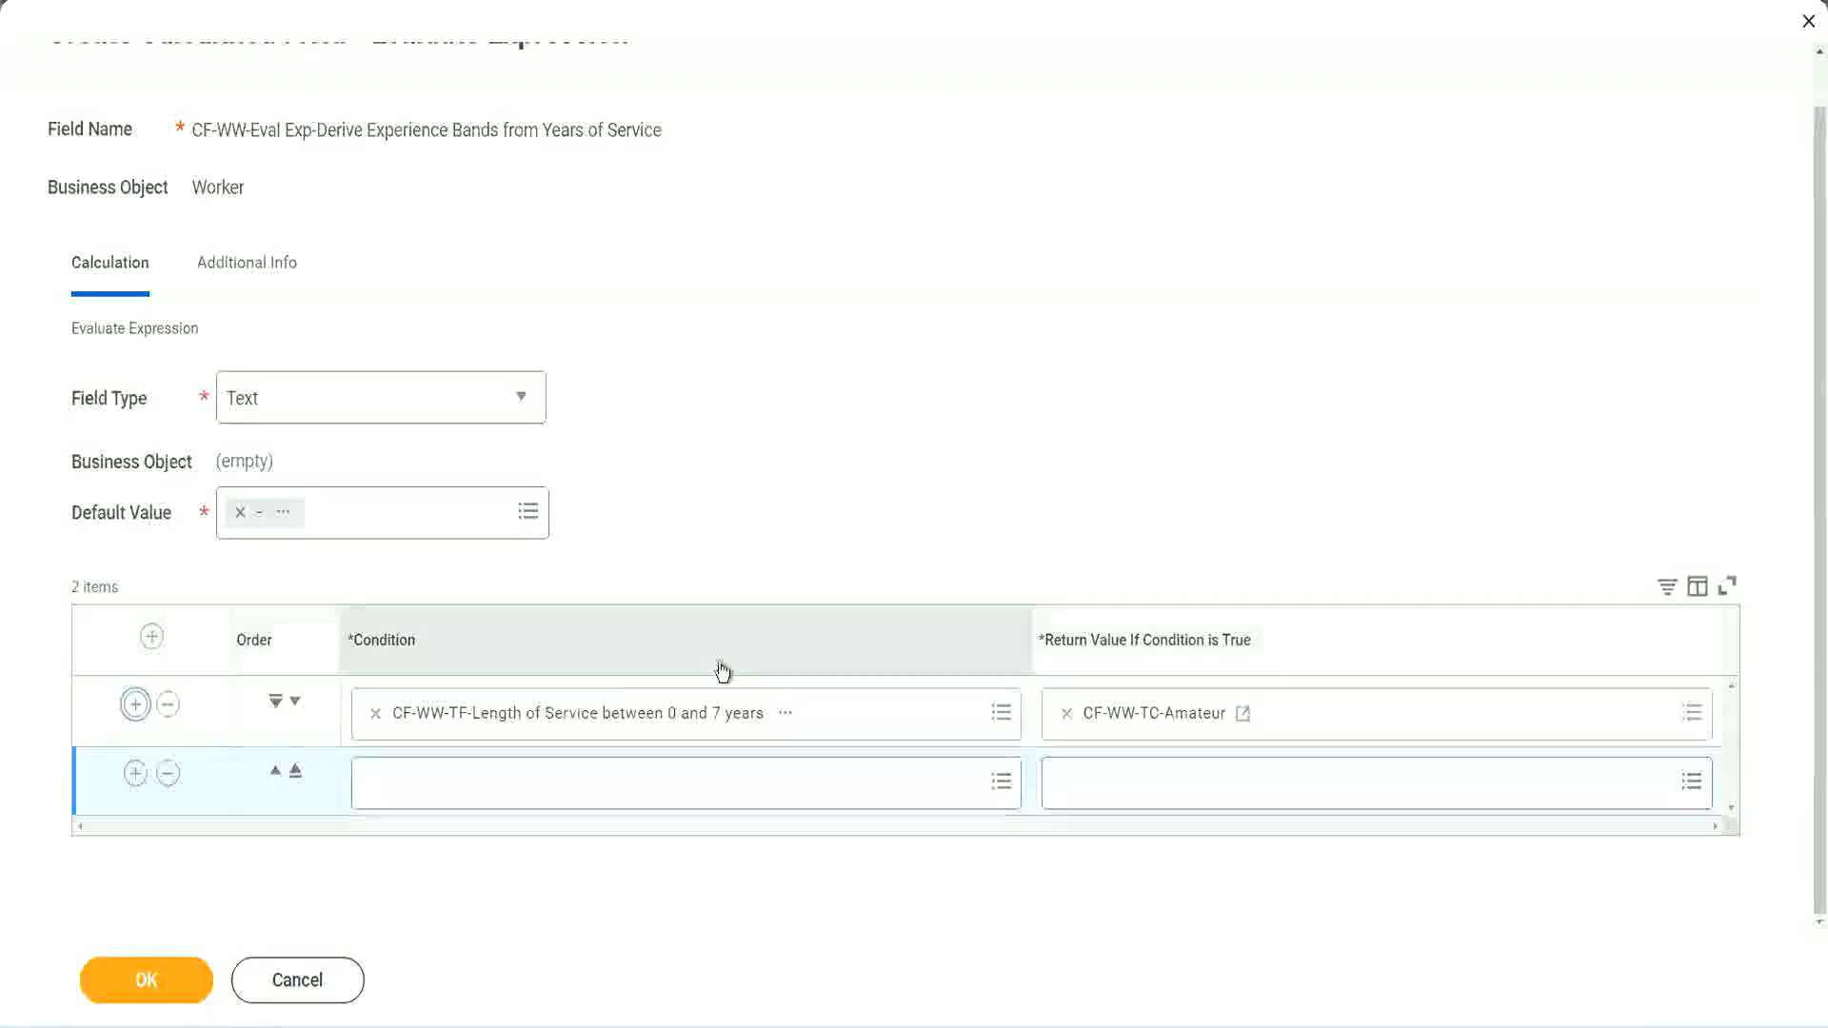
left_click(135, 774)
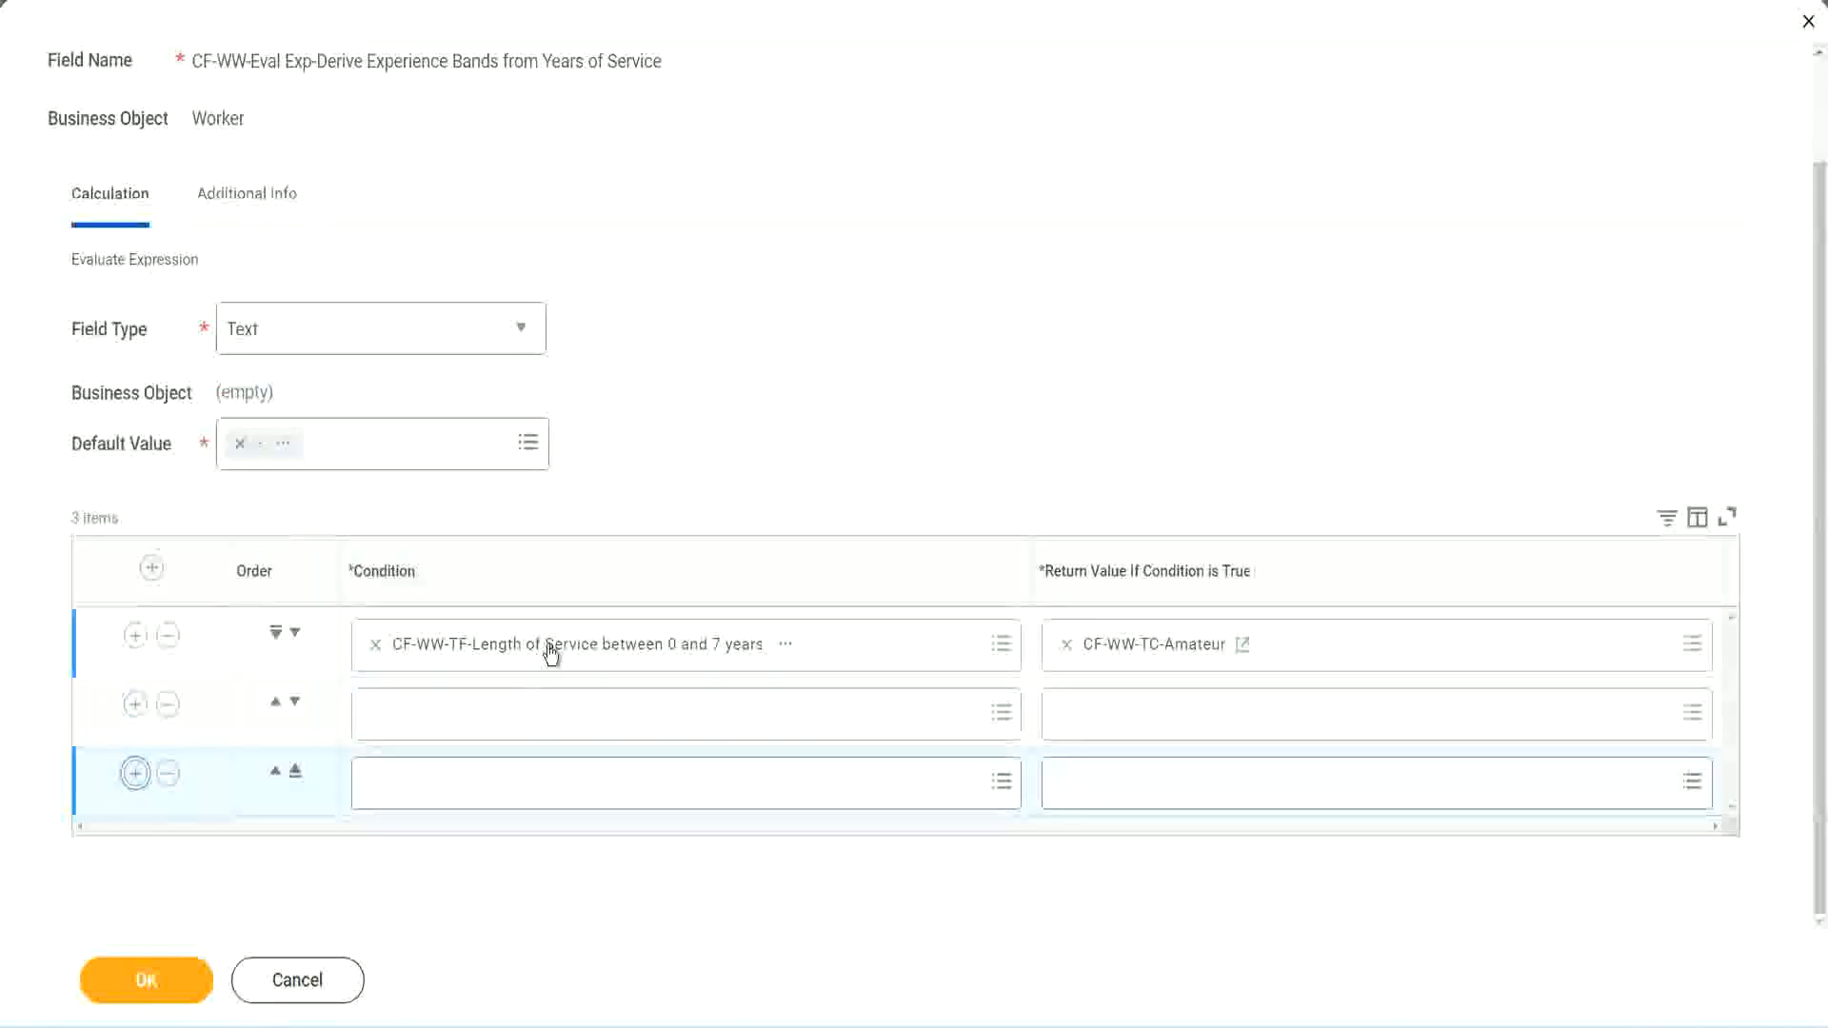
left_click(450, 721)
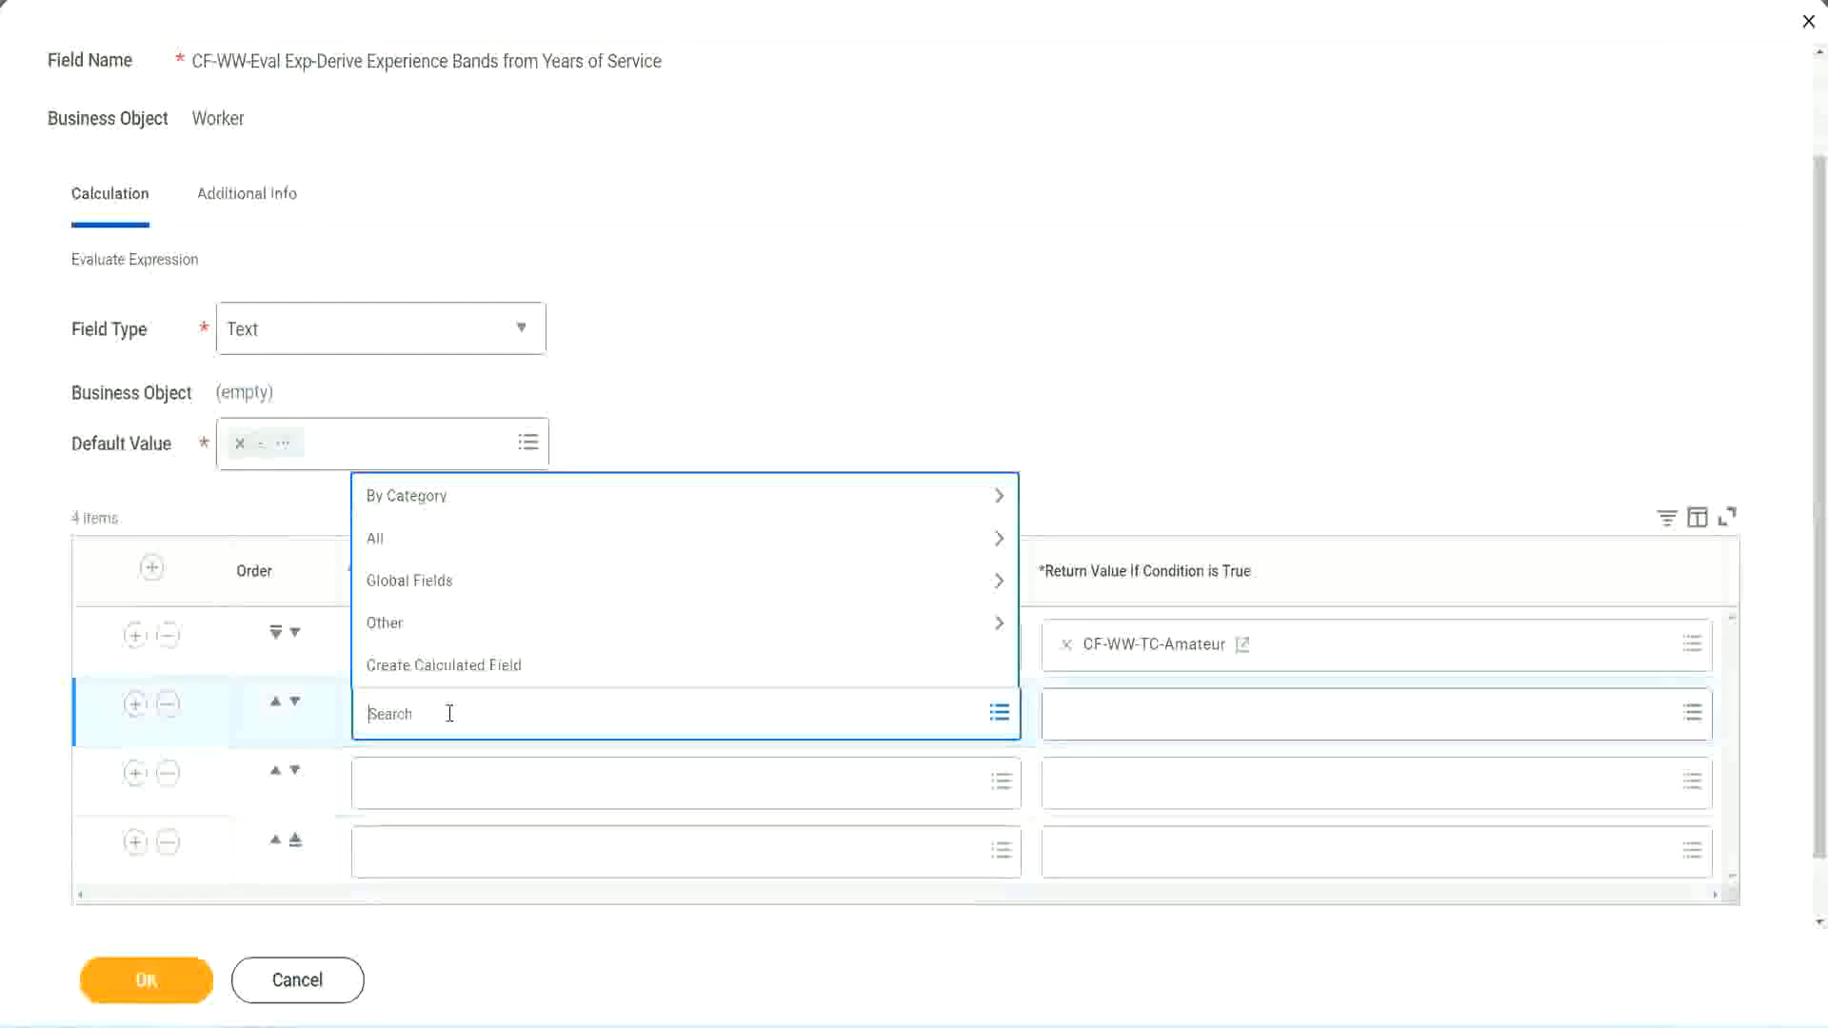
type("cf-ww")
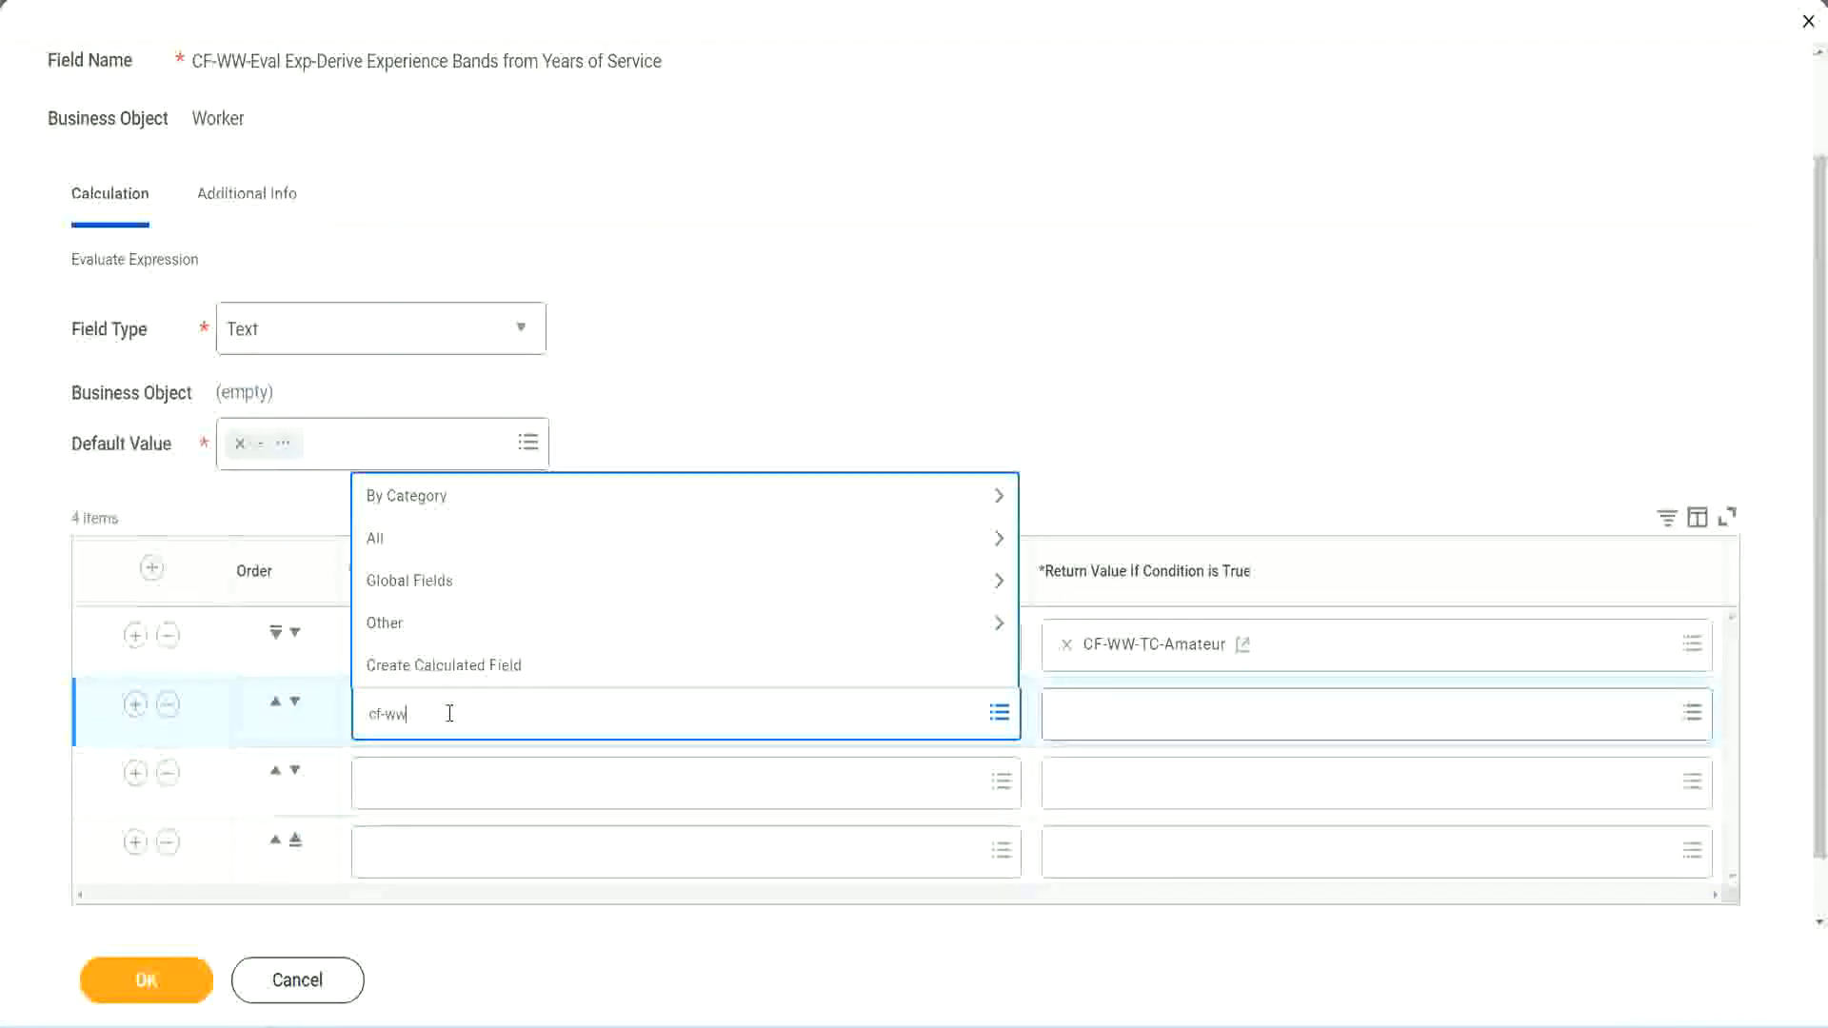
type("-tc")
key("Return")
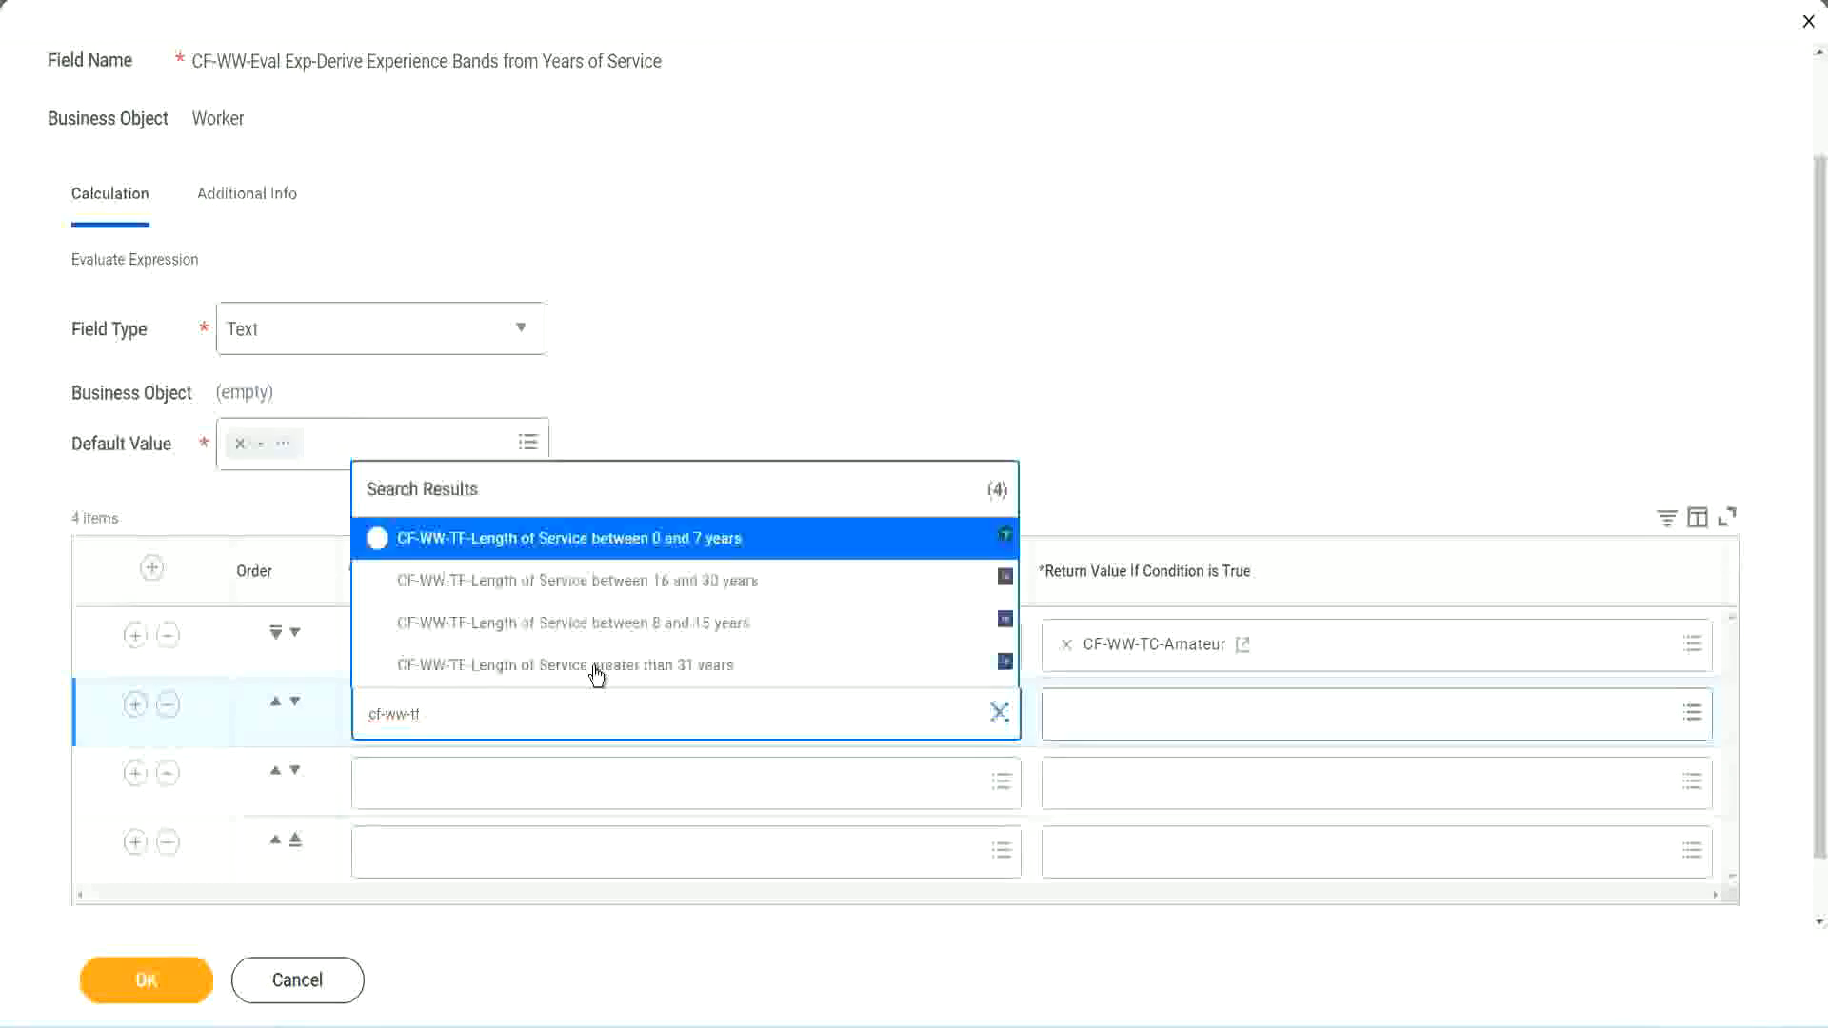
left_click(705, 627)
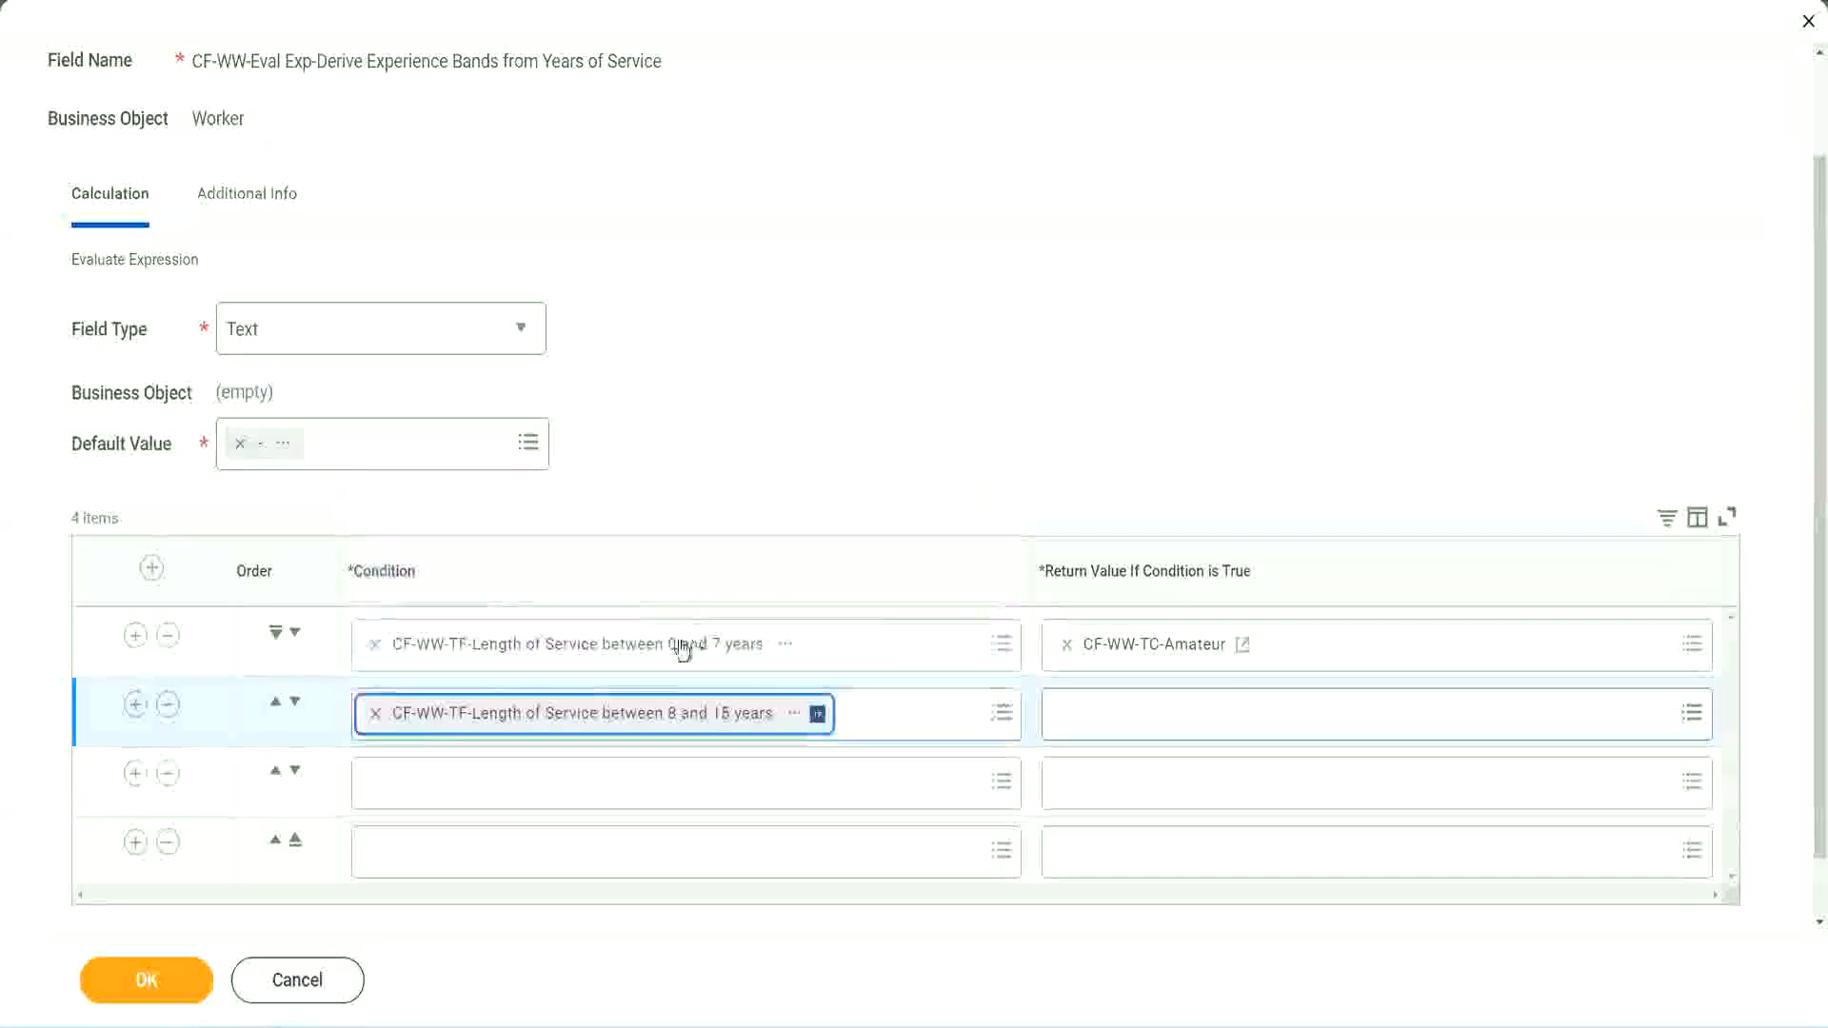
Step: Set the third row's condition to CF-WW-TF-Length of Service between 16 and 30 years
left_click(461, 782)
type("cf")
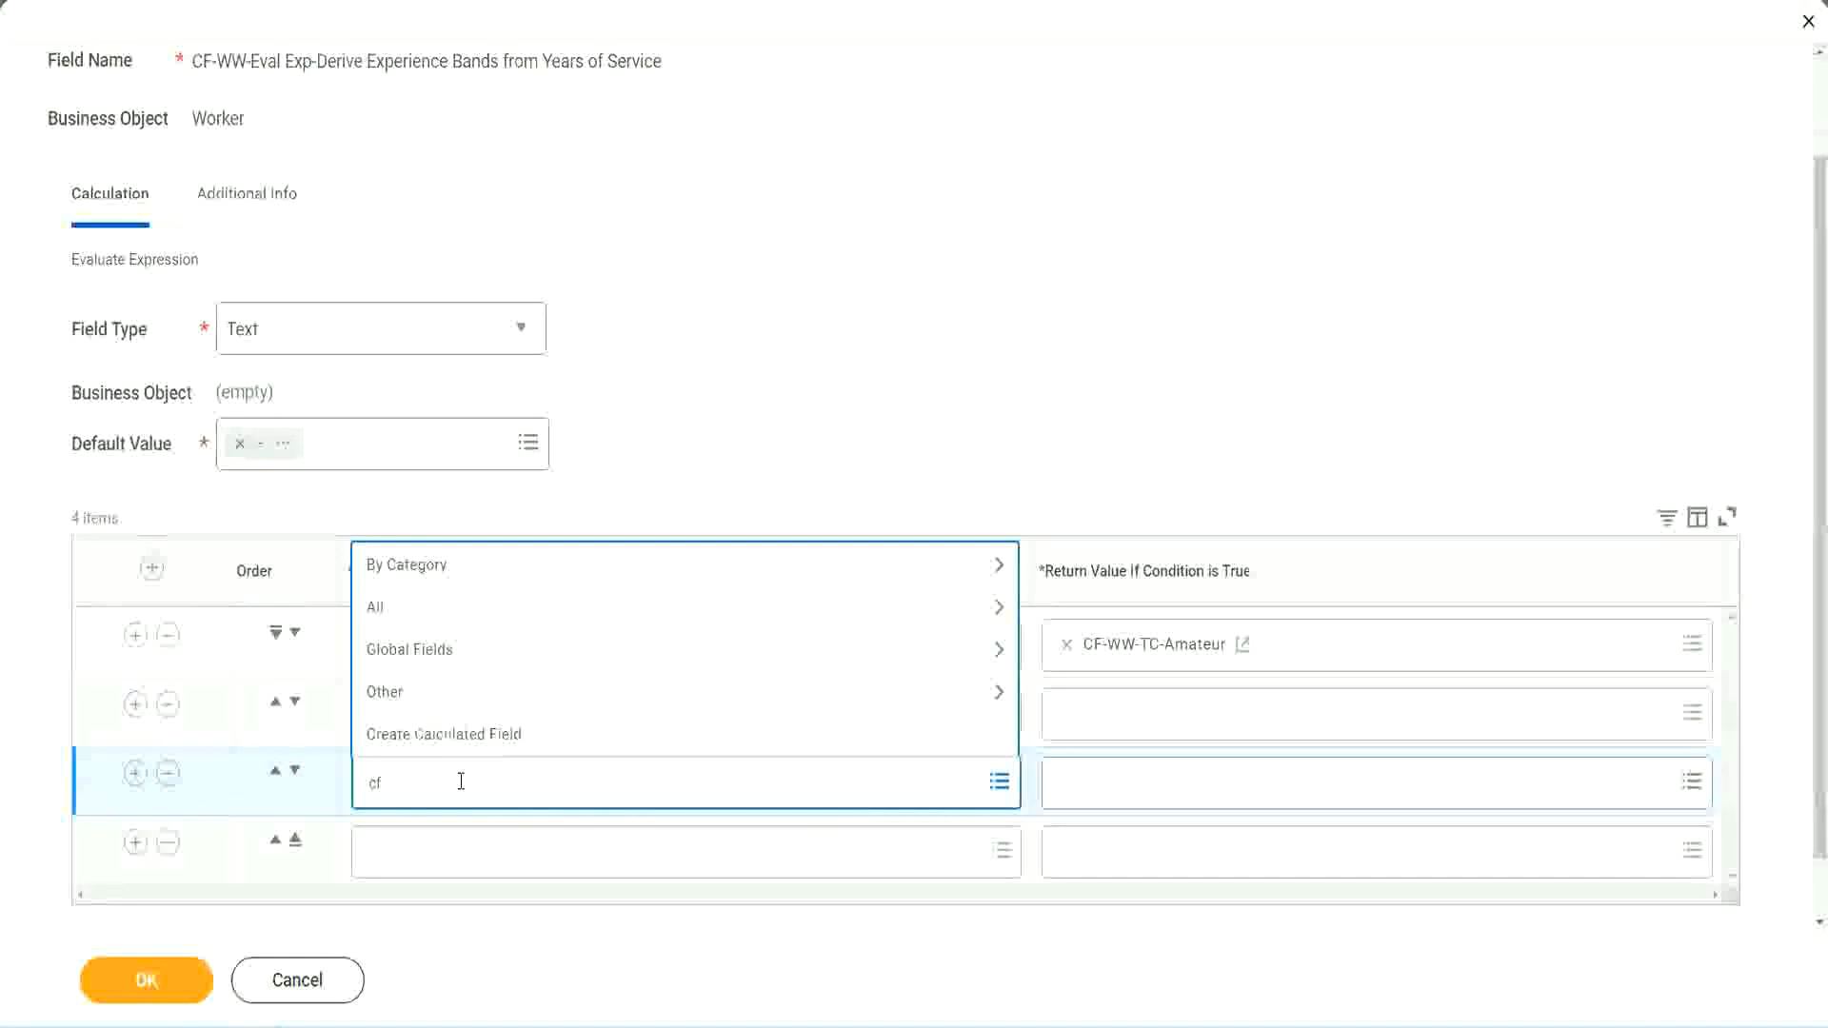
type("-ww-tf")
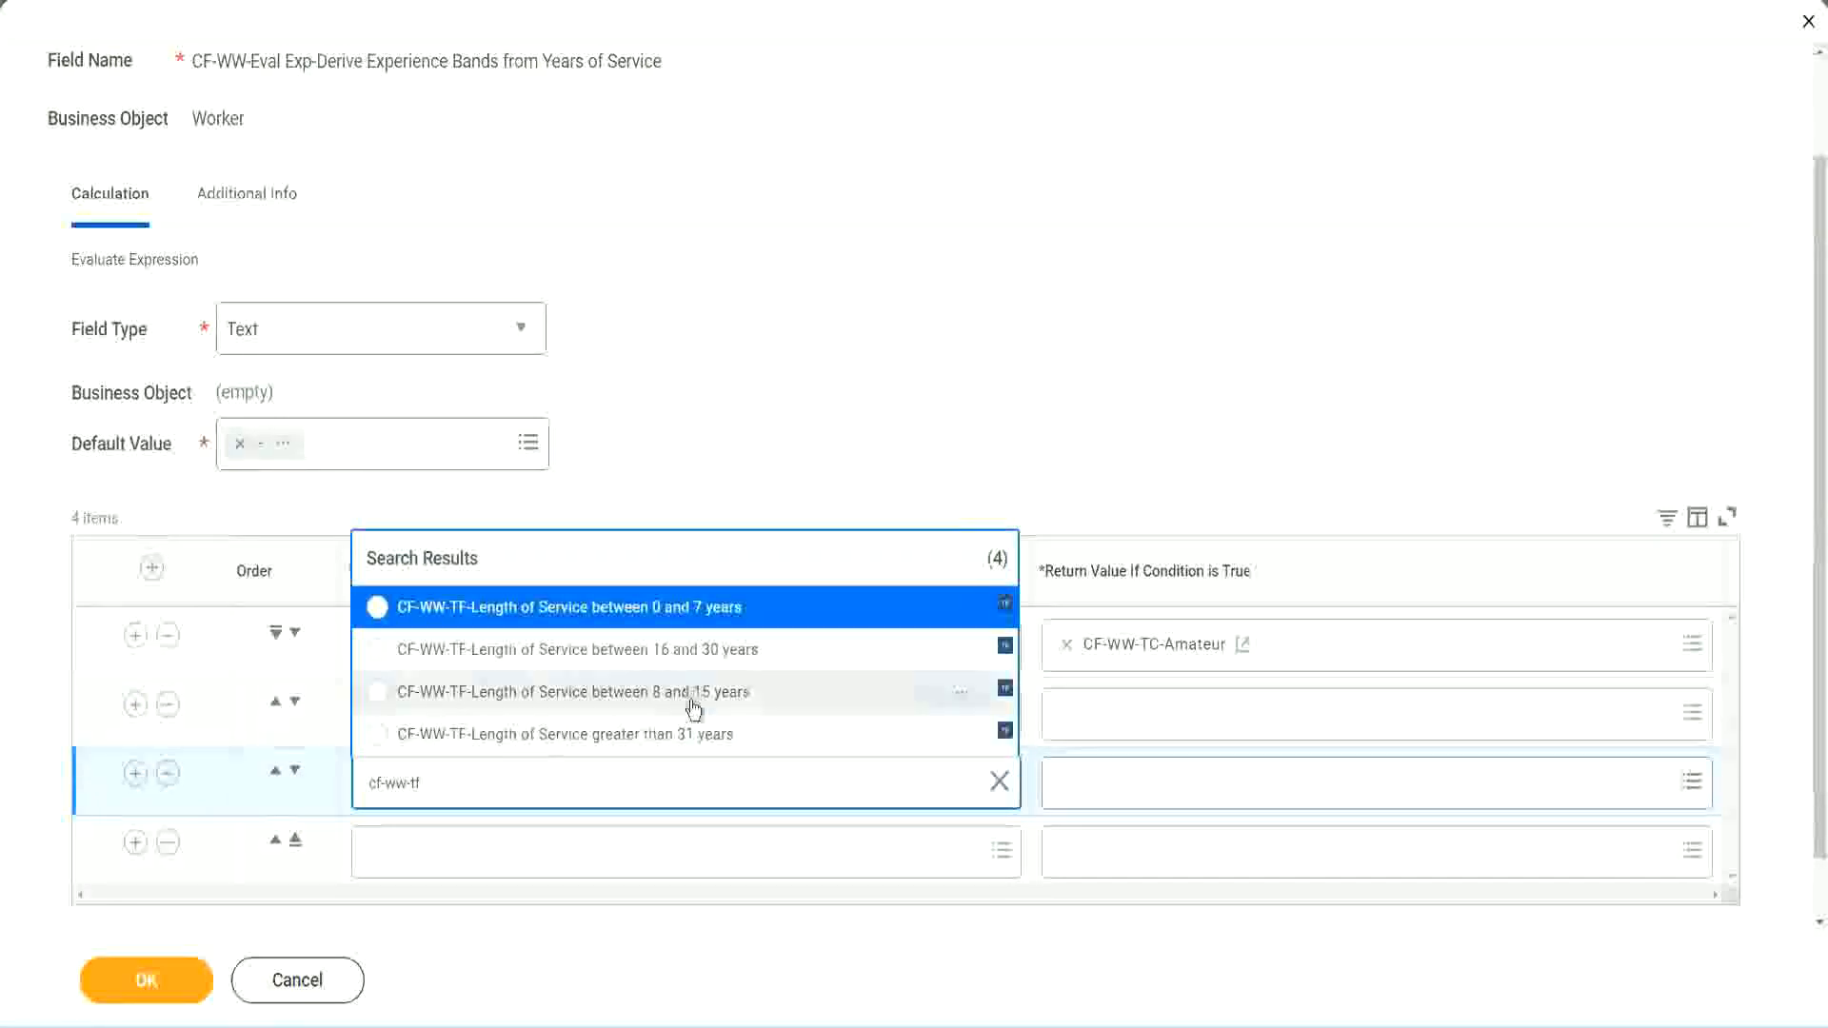
left_click(733, 649)
Step: Set the fourth row's condition to CF-WW-TF-Length of Service greater than 31 years
left_click(432, 855)
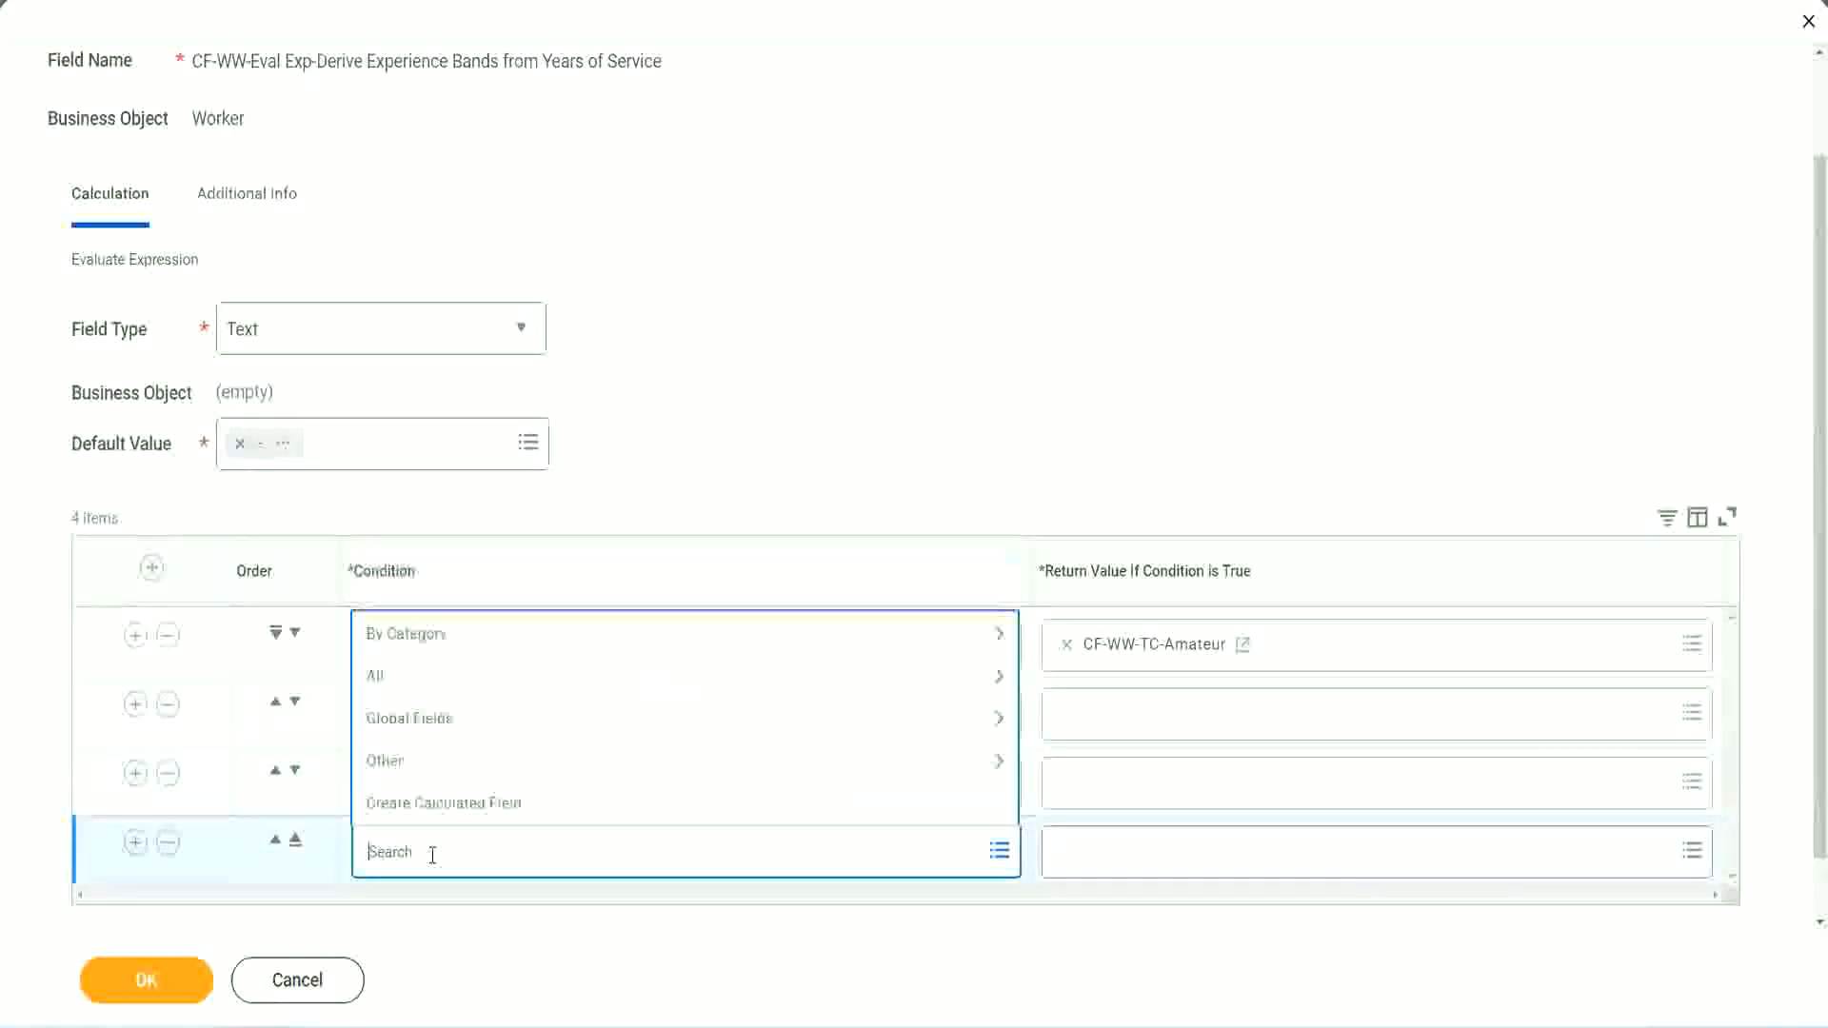
type("cf-ww")
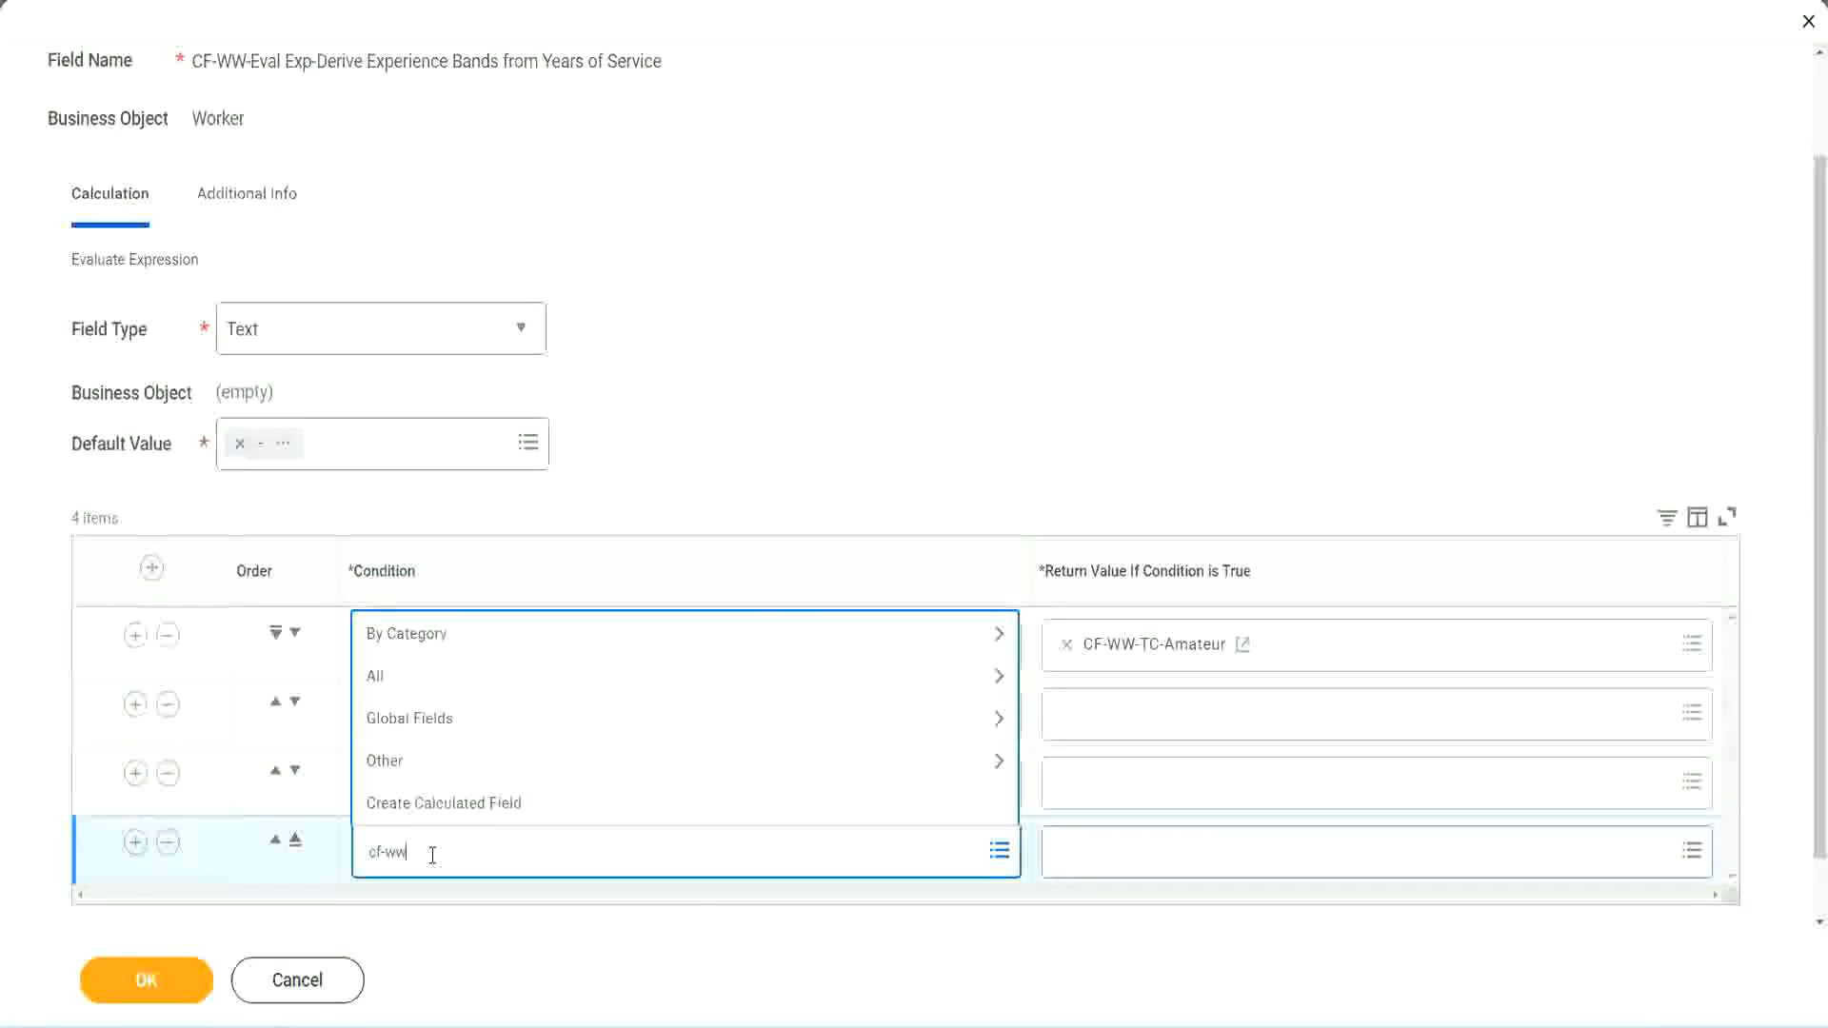
type(" tf 31")
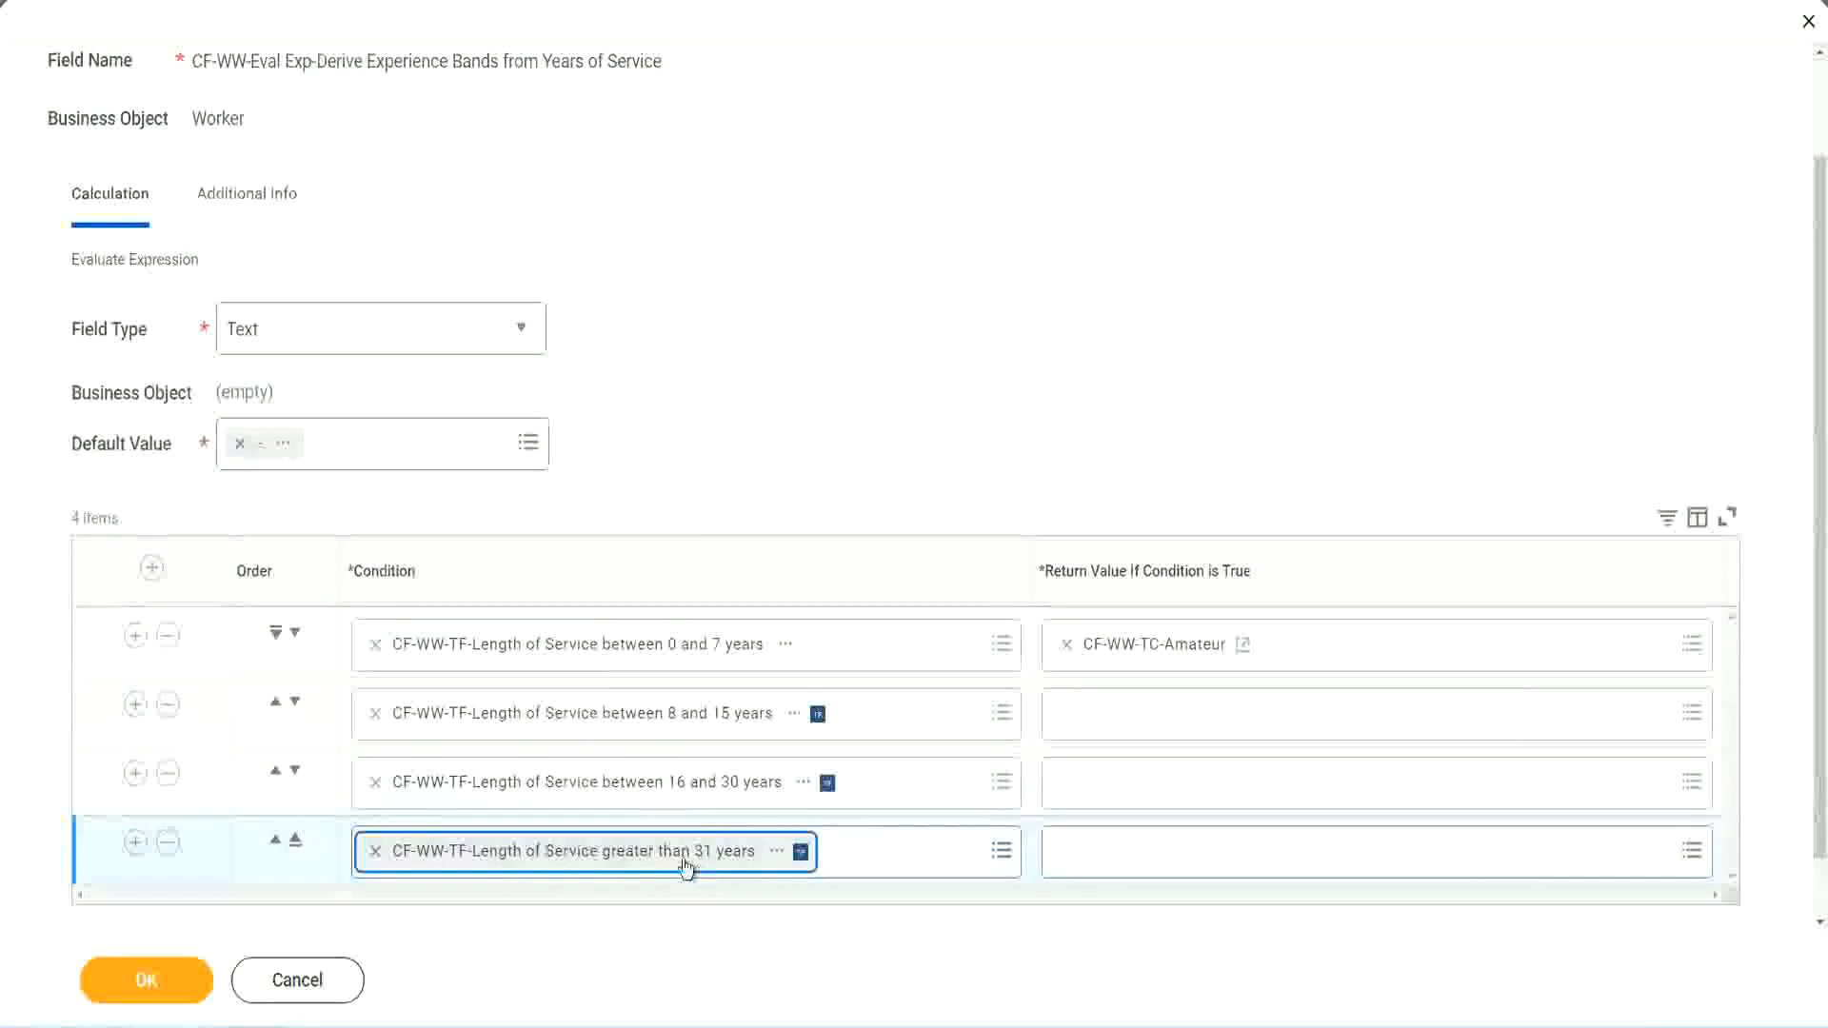
left_click(820, 394)
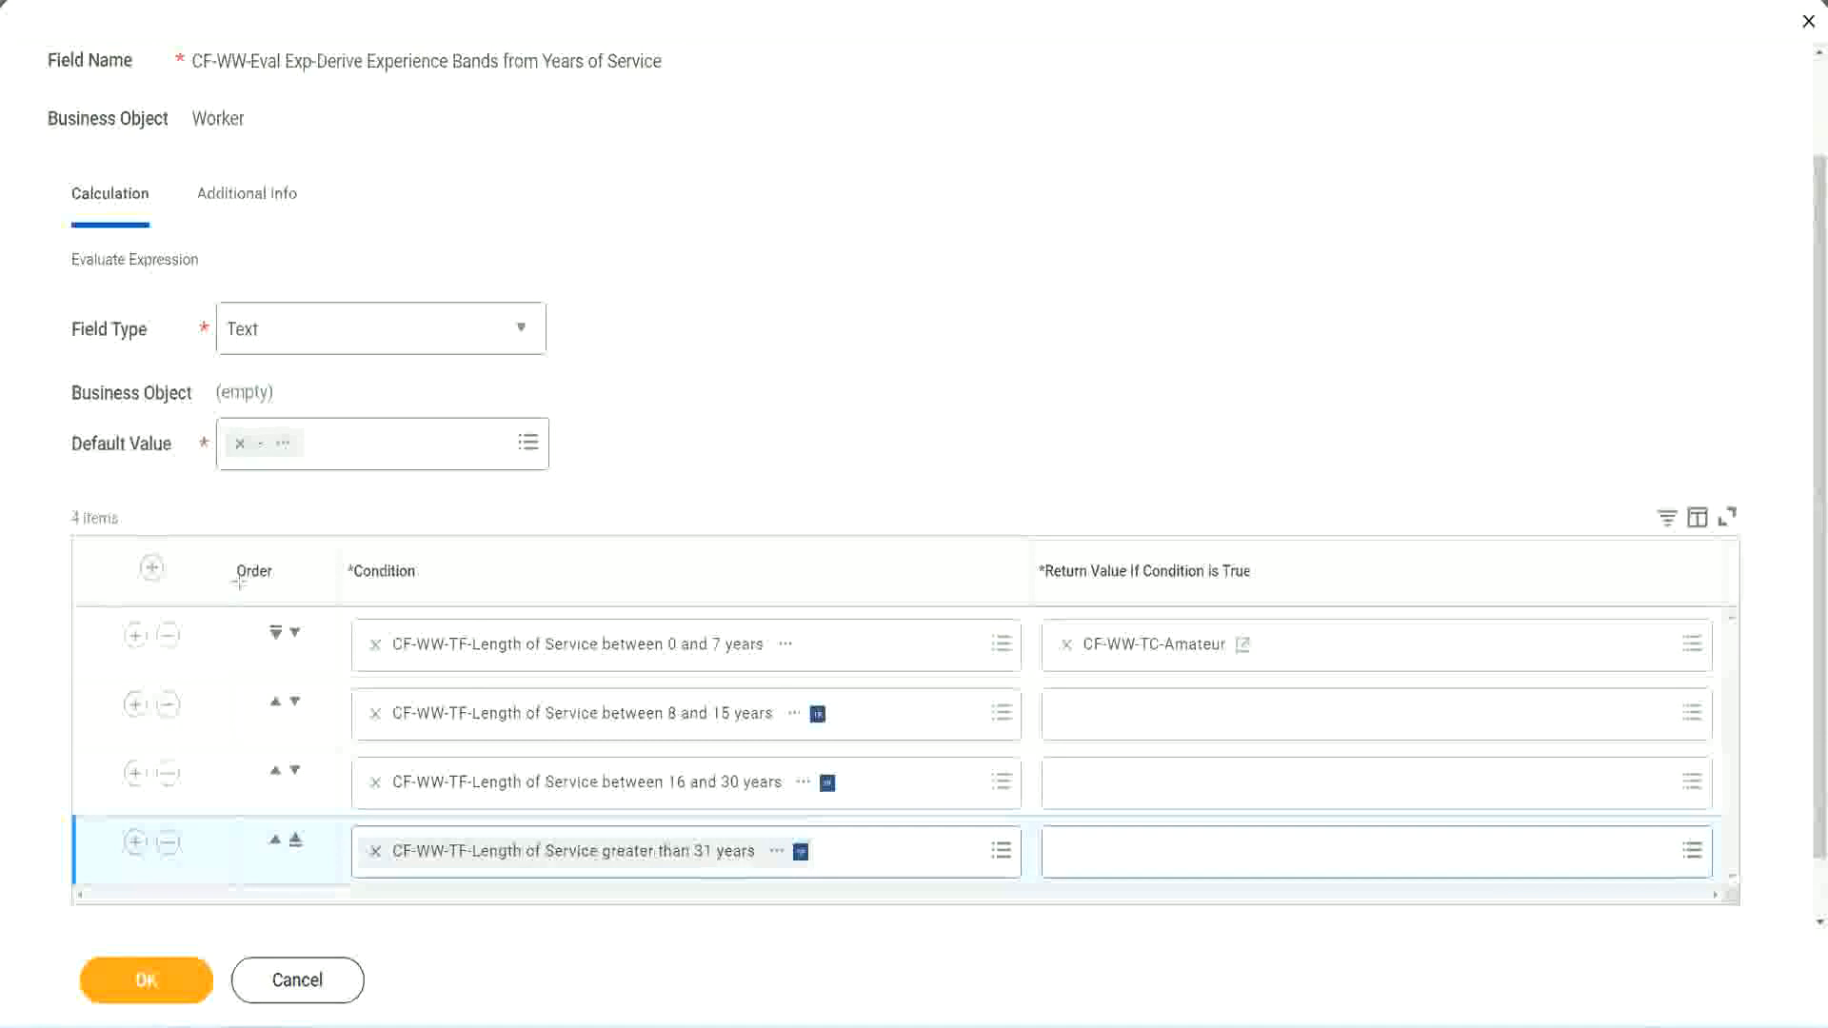
Step: Try moving the 8 to 15 years condition ahead of the 0 to 7 years condition in the evaluation order
left_click_drag(206, 557, 203, 750)
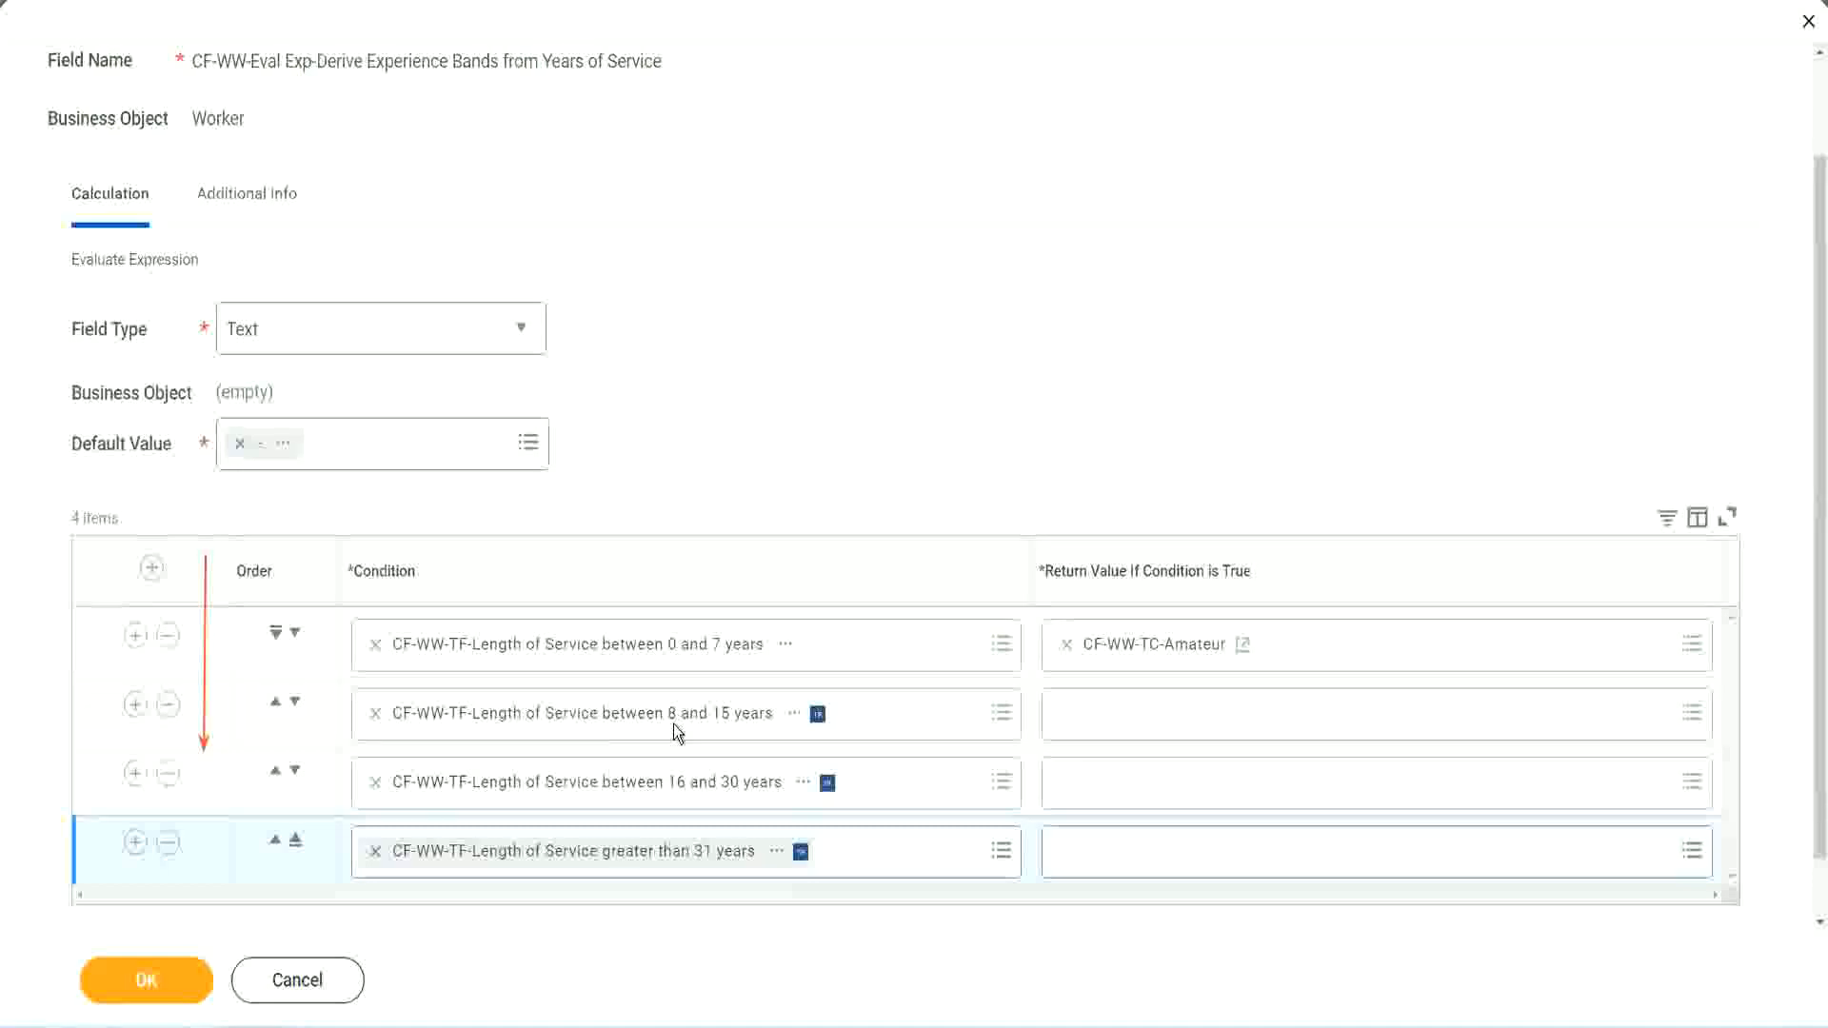
left_click(276, 706)
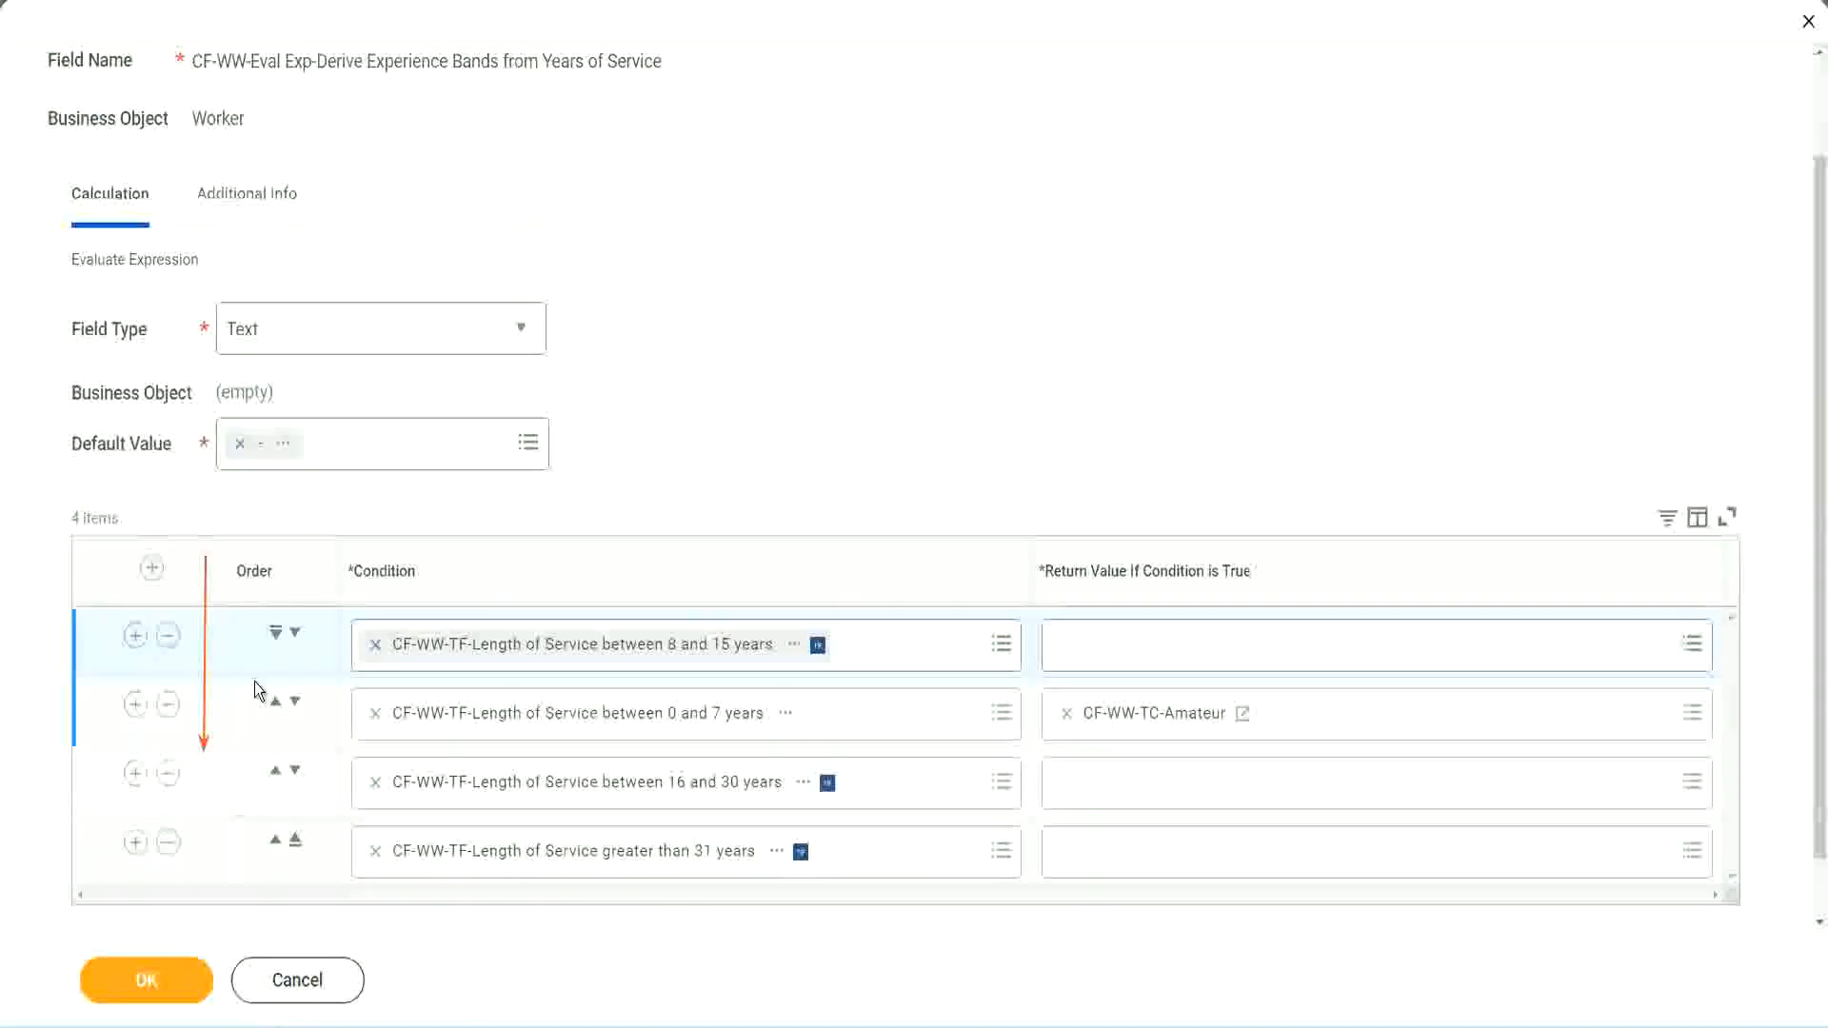
left_click(295, 633)
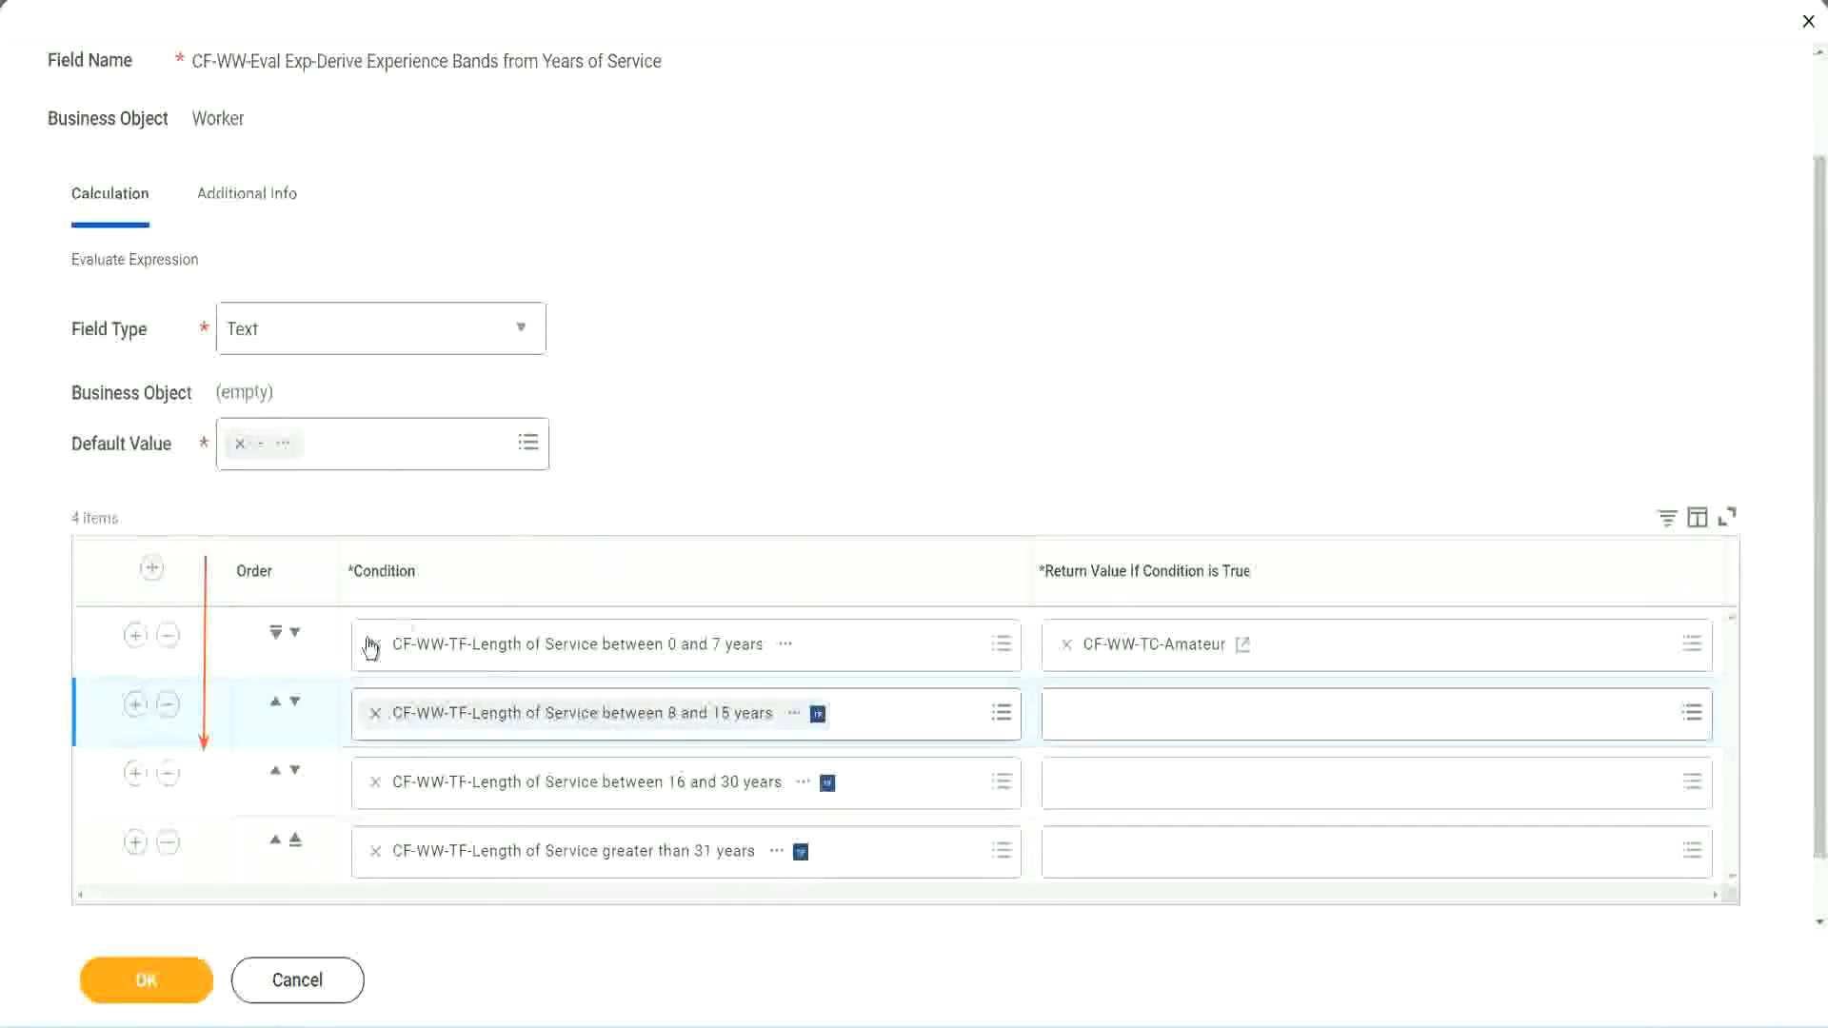
left_click(276, 705)
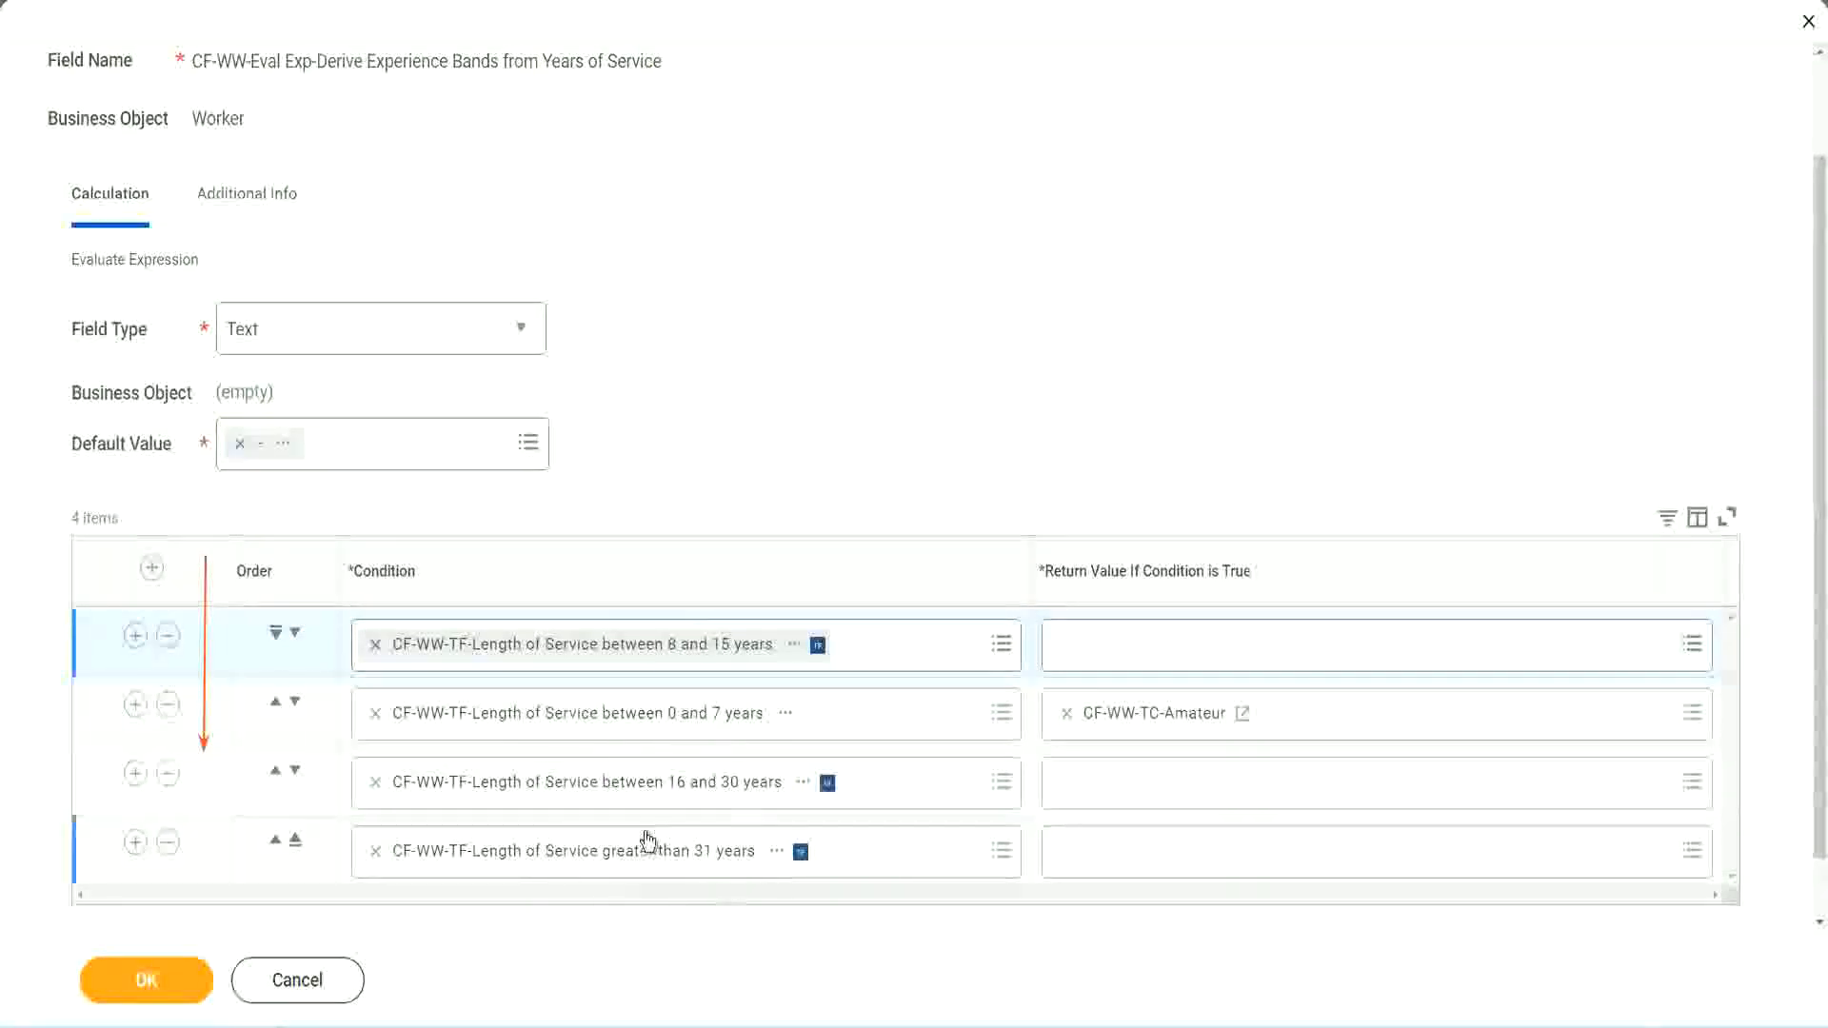
Step: Copy the CF-WW-TC-Amateur return value's name and move the 8 to 15 years condition back to the second row
right_click(1158, 728)
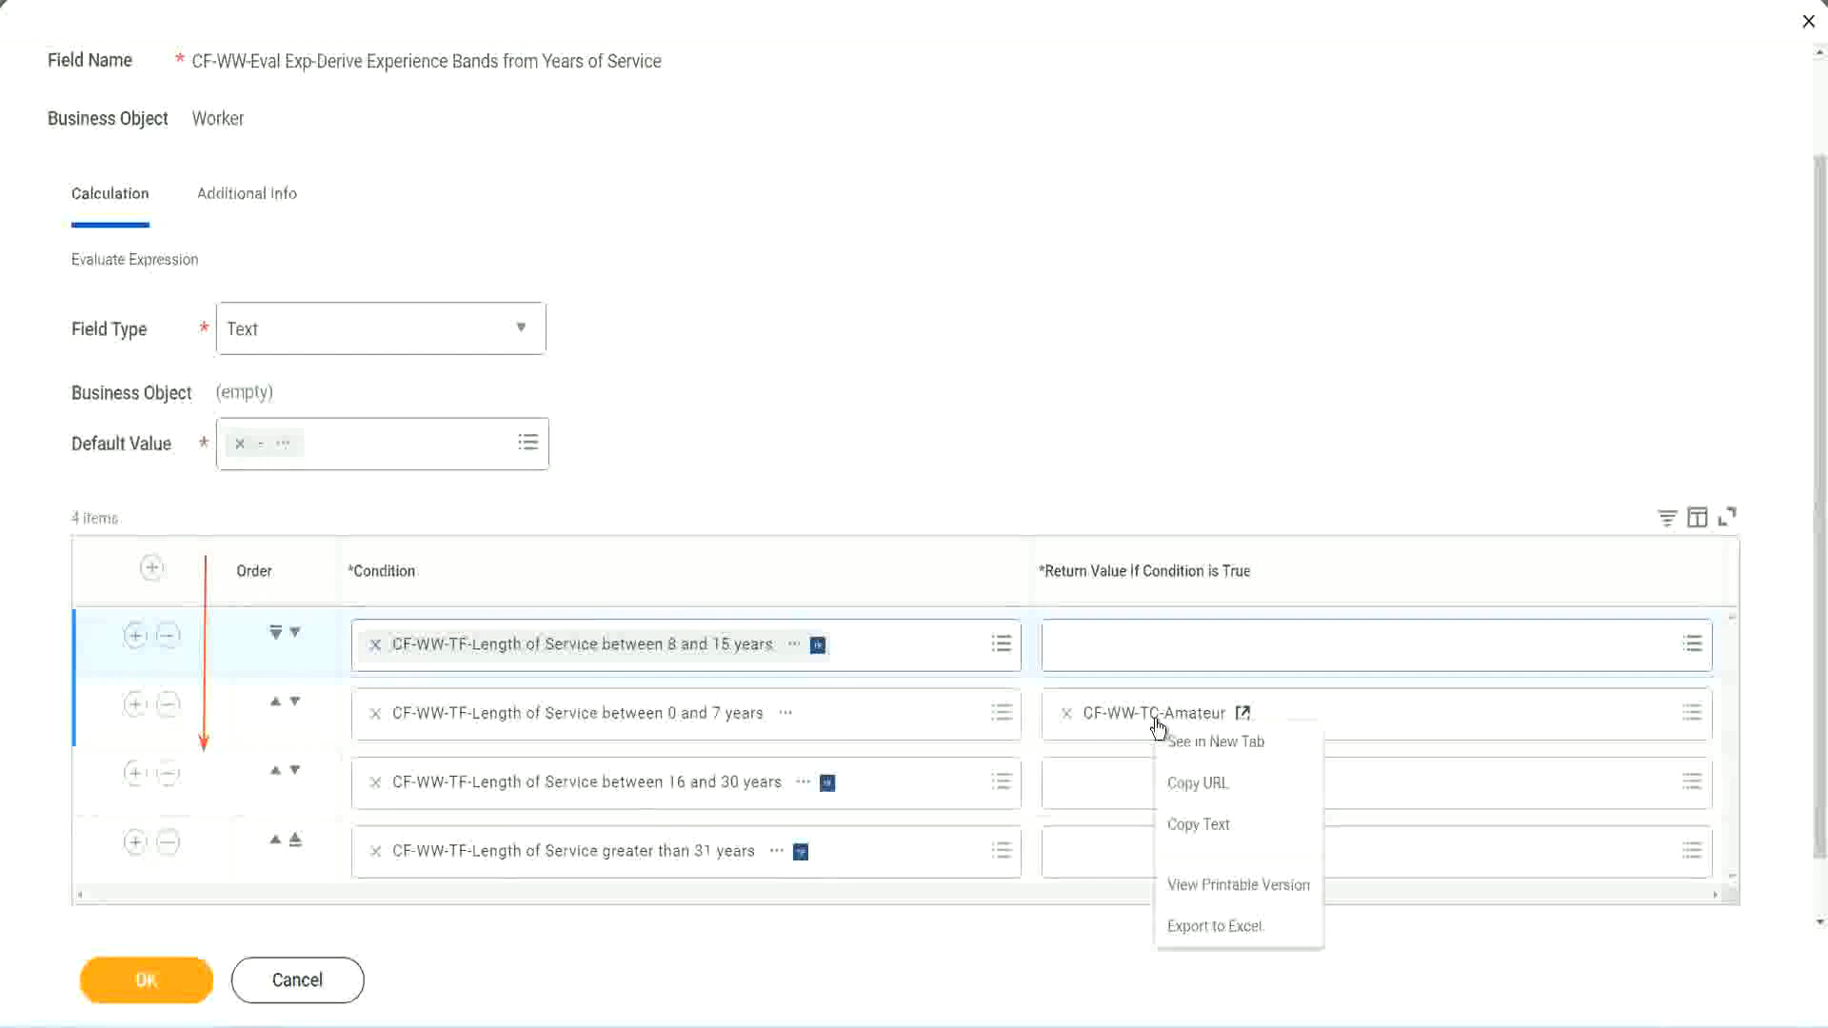
left_click(1201, 826)
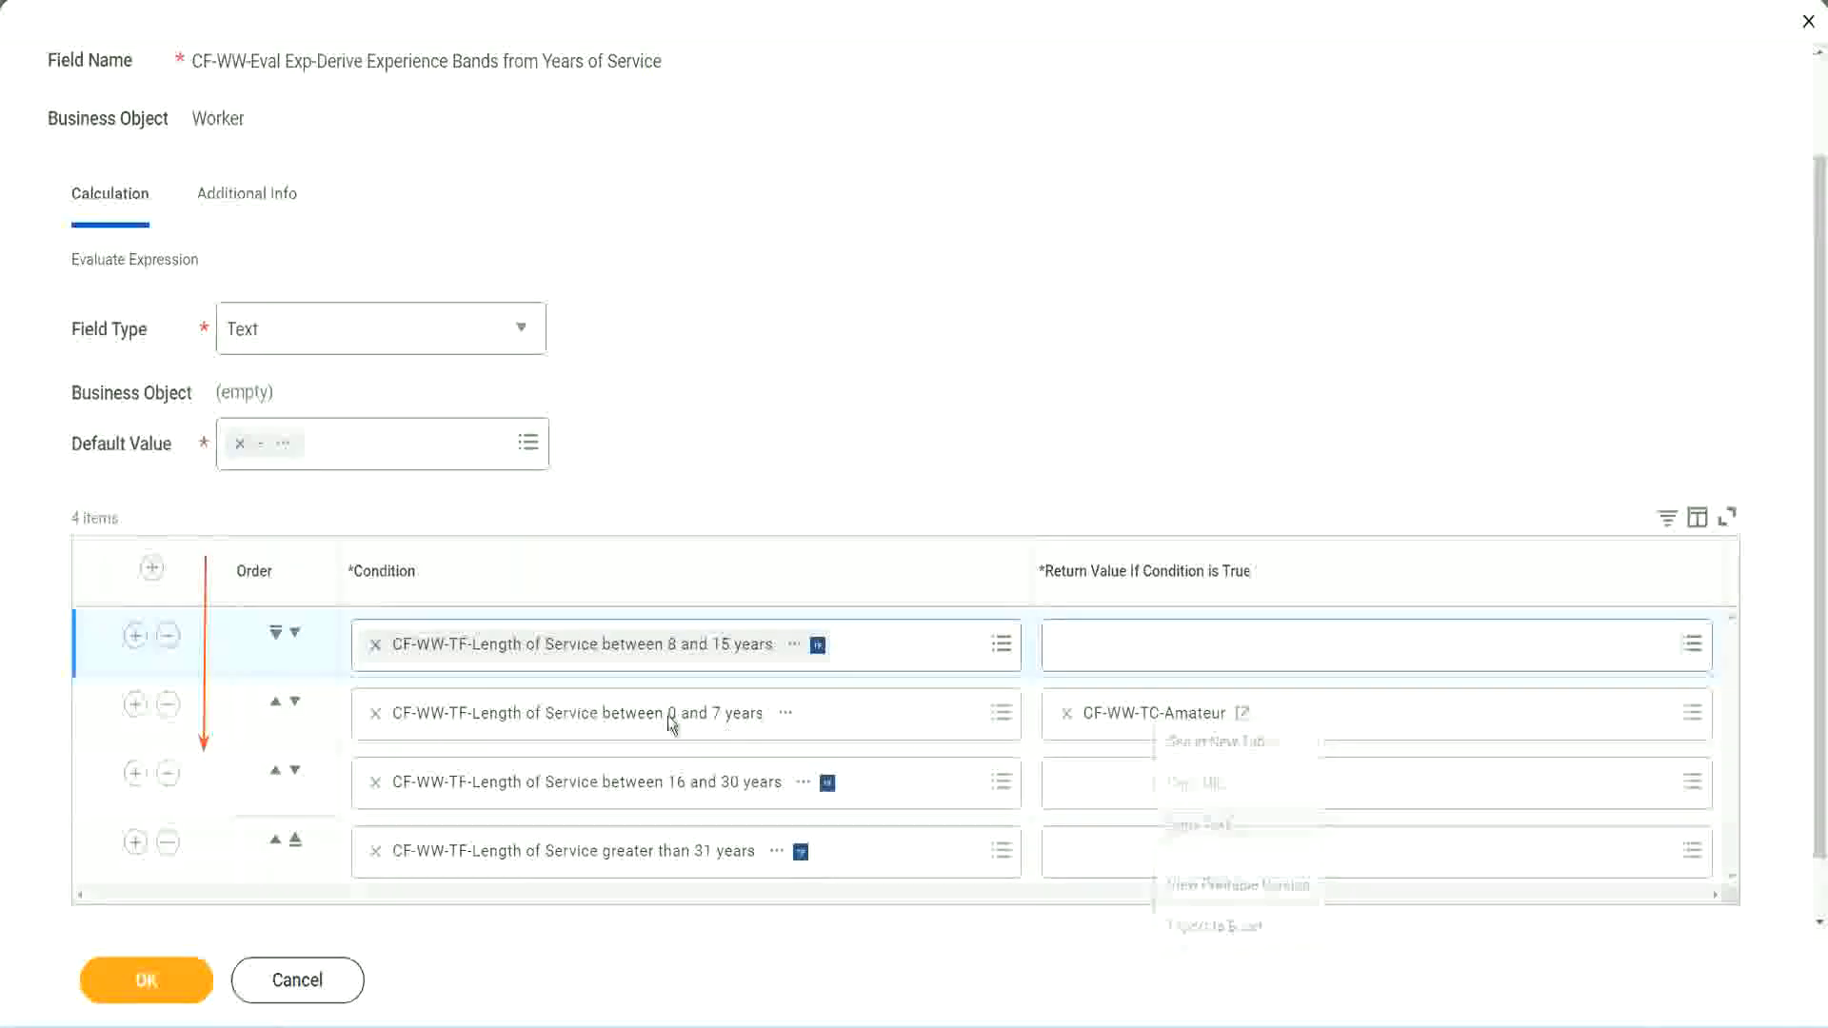
left_click(295, 633)
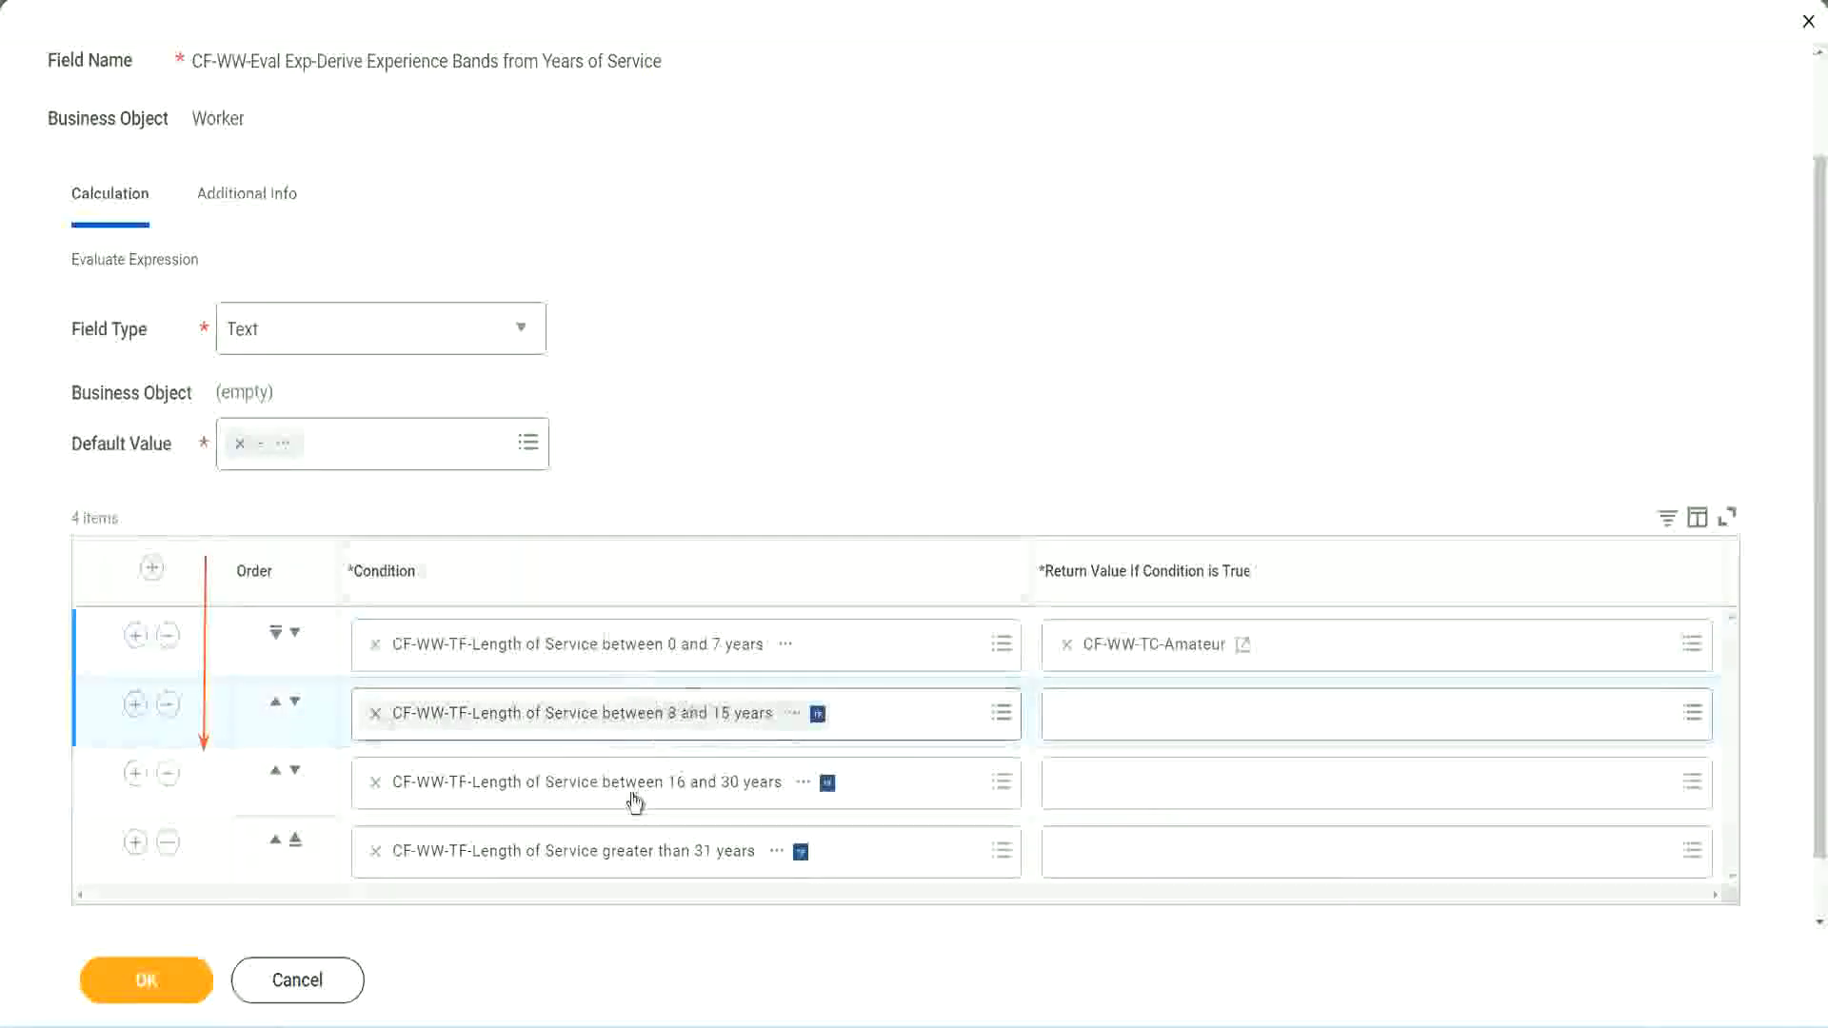
Step: Start a calculated field for the second row's return value, named CF-WW-TC-Experienced, with business object Global and function Text Constant
left_click(1057, 705)
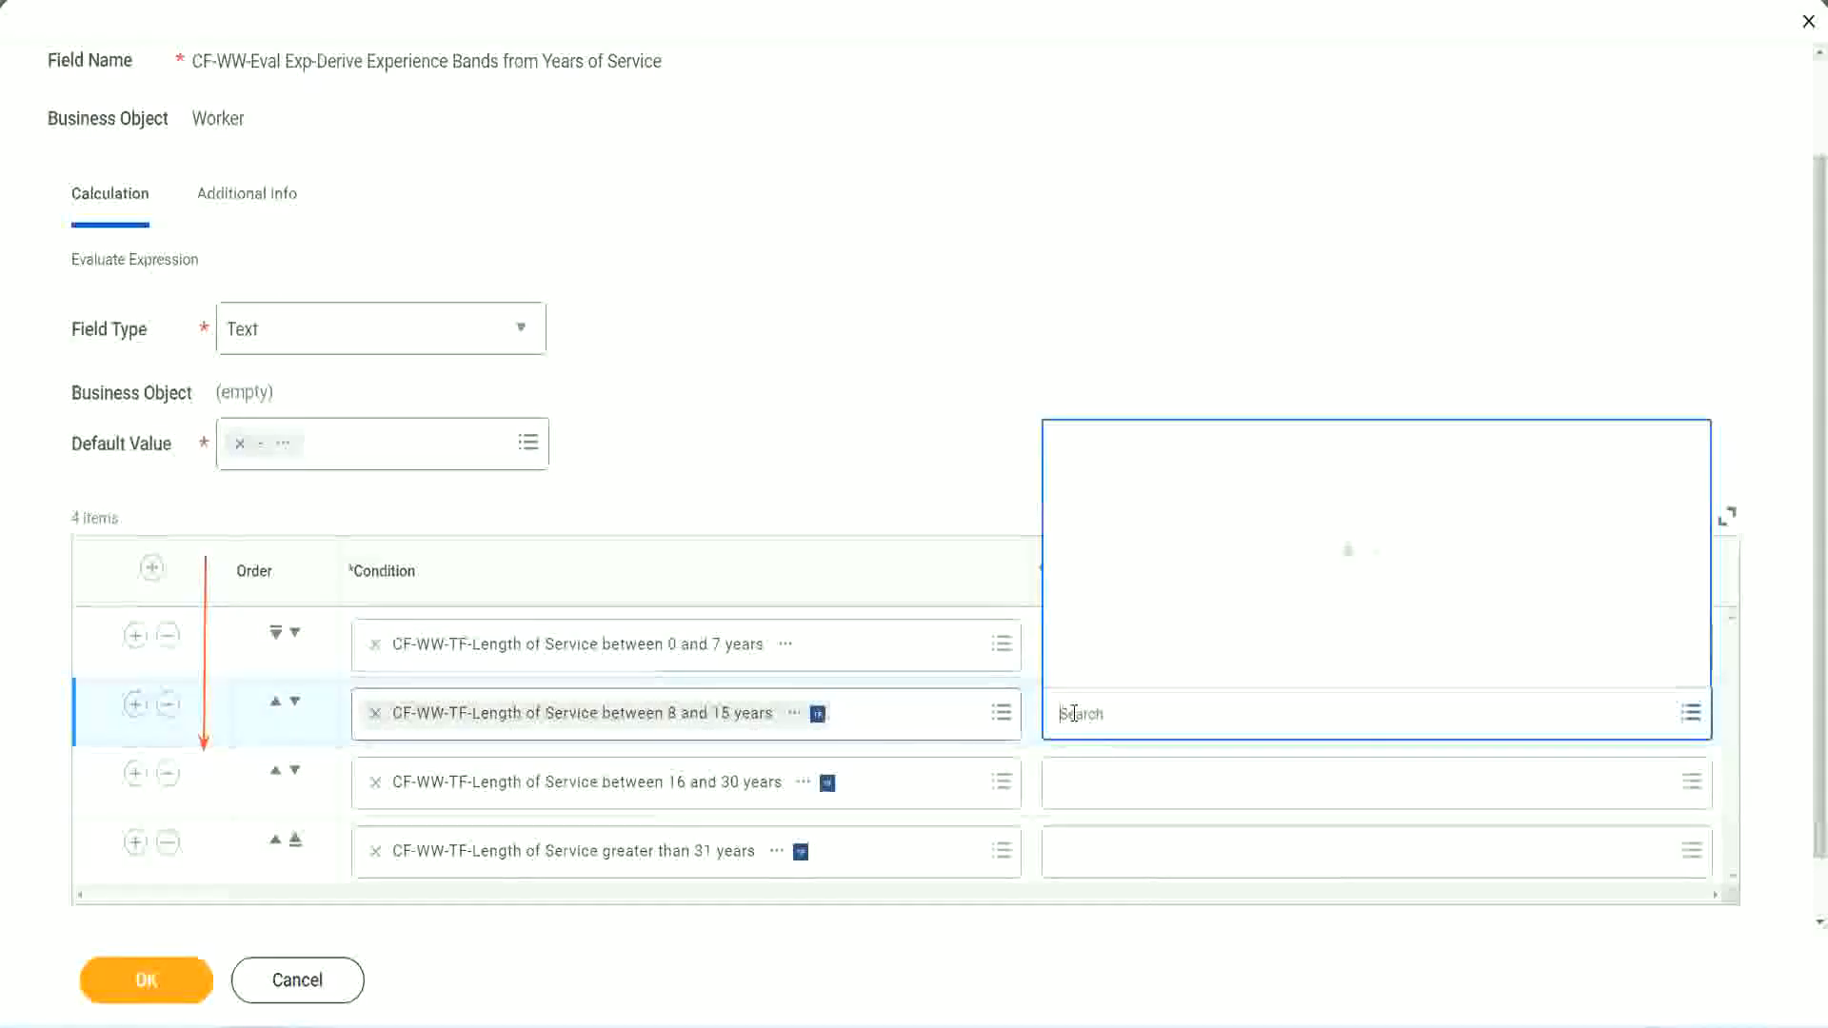
left_click(1134, 669)
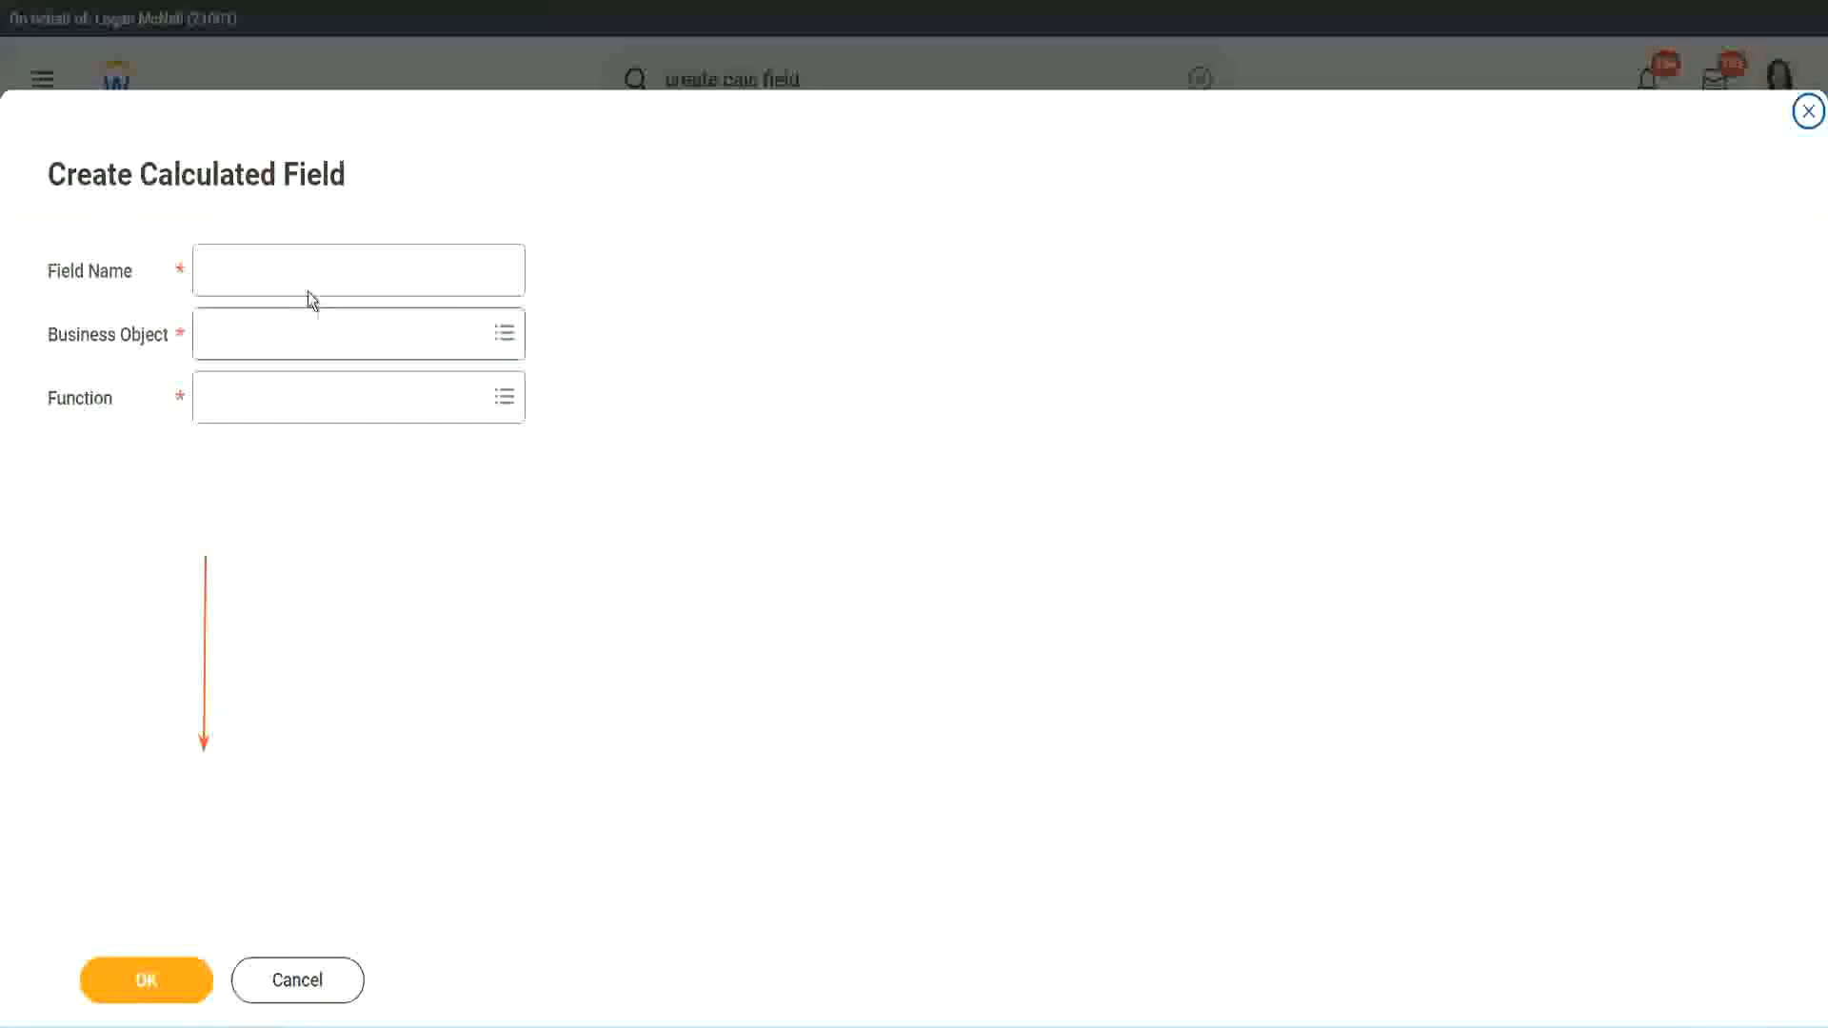
left_click(291, 270)
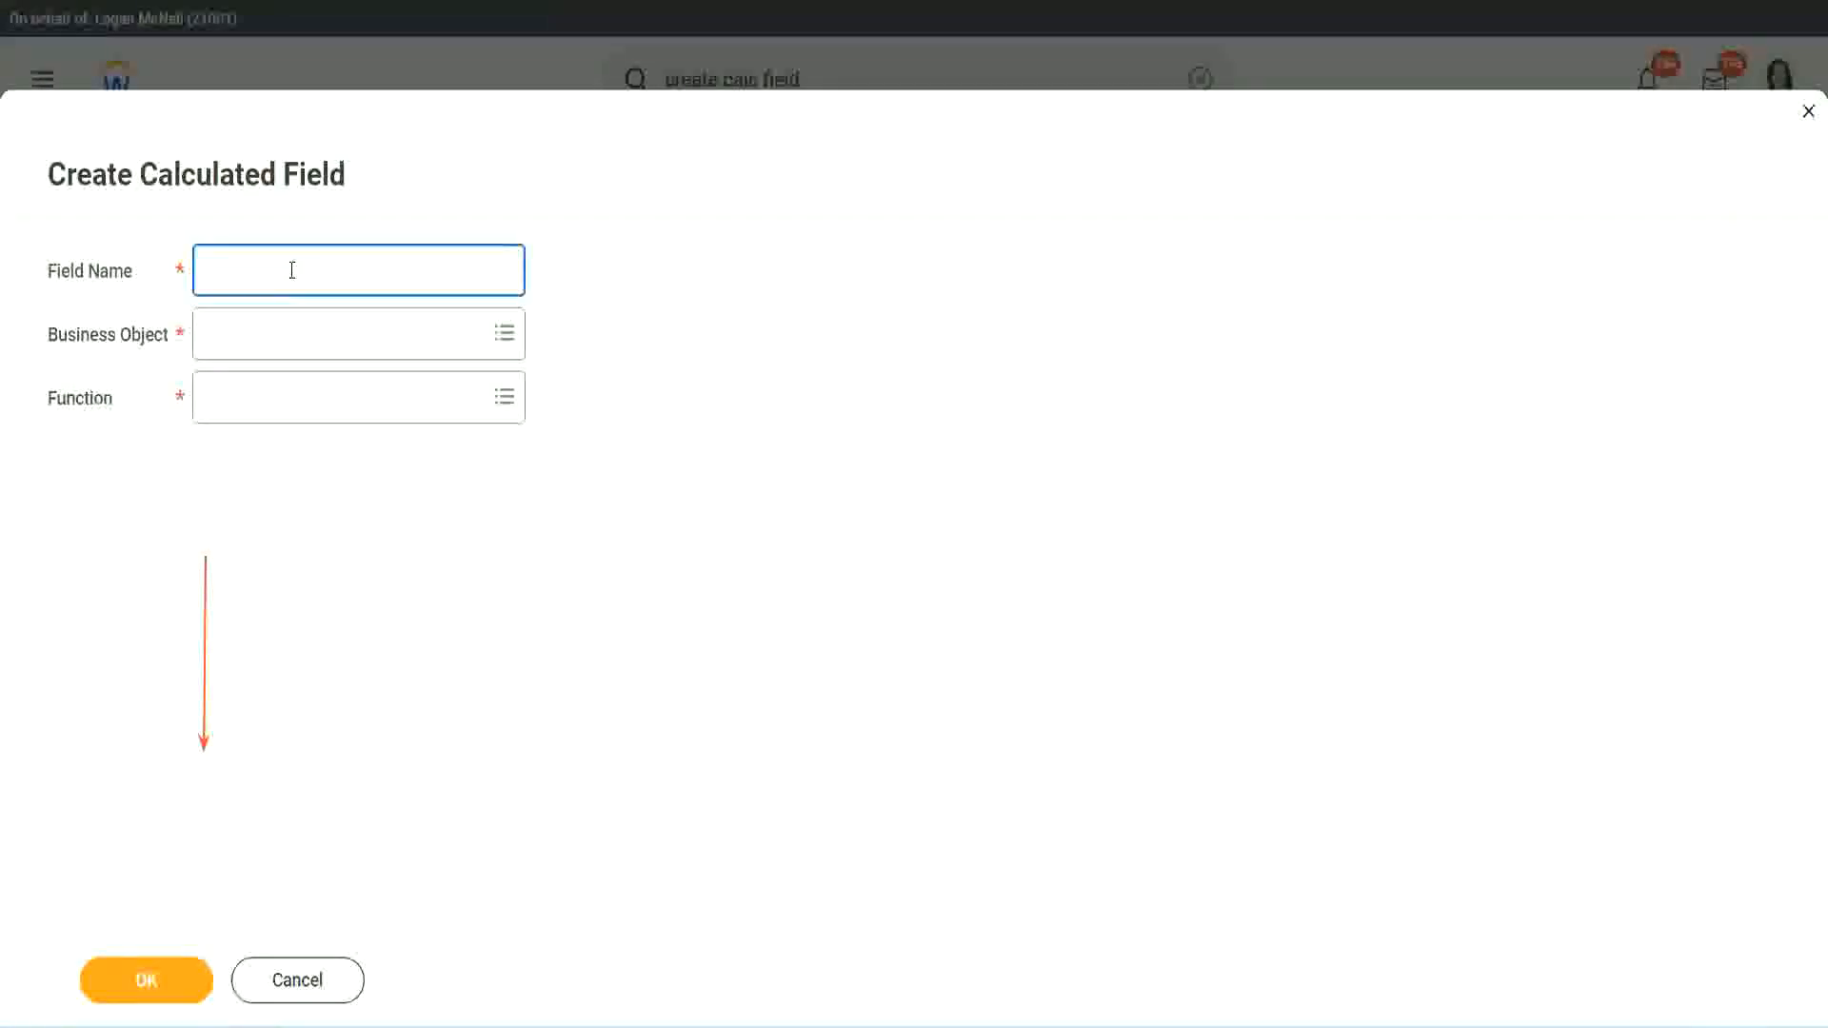
key("ctrl+v")
double_click(348, 271)
type("Exper")
type("ienced")
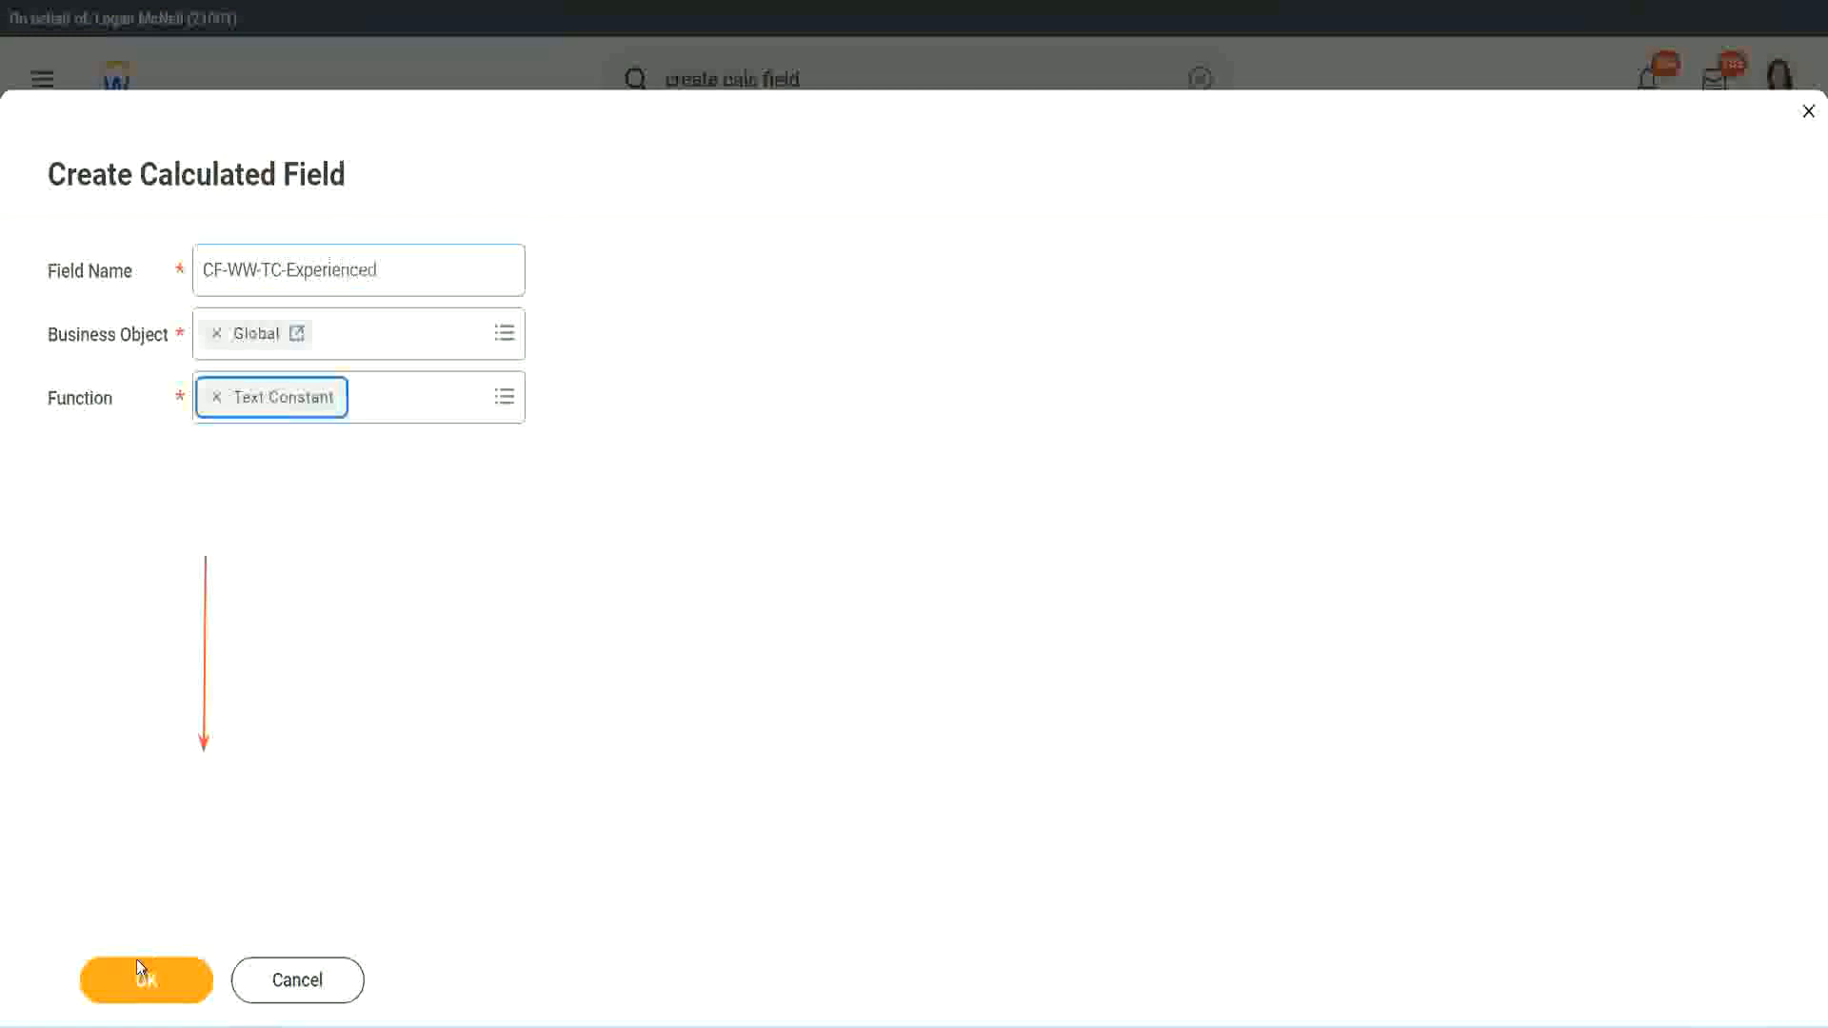
Step: Define the text constant as Experienced and save the field as the second row's return value
left_click(135, 957)
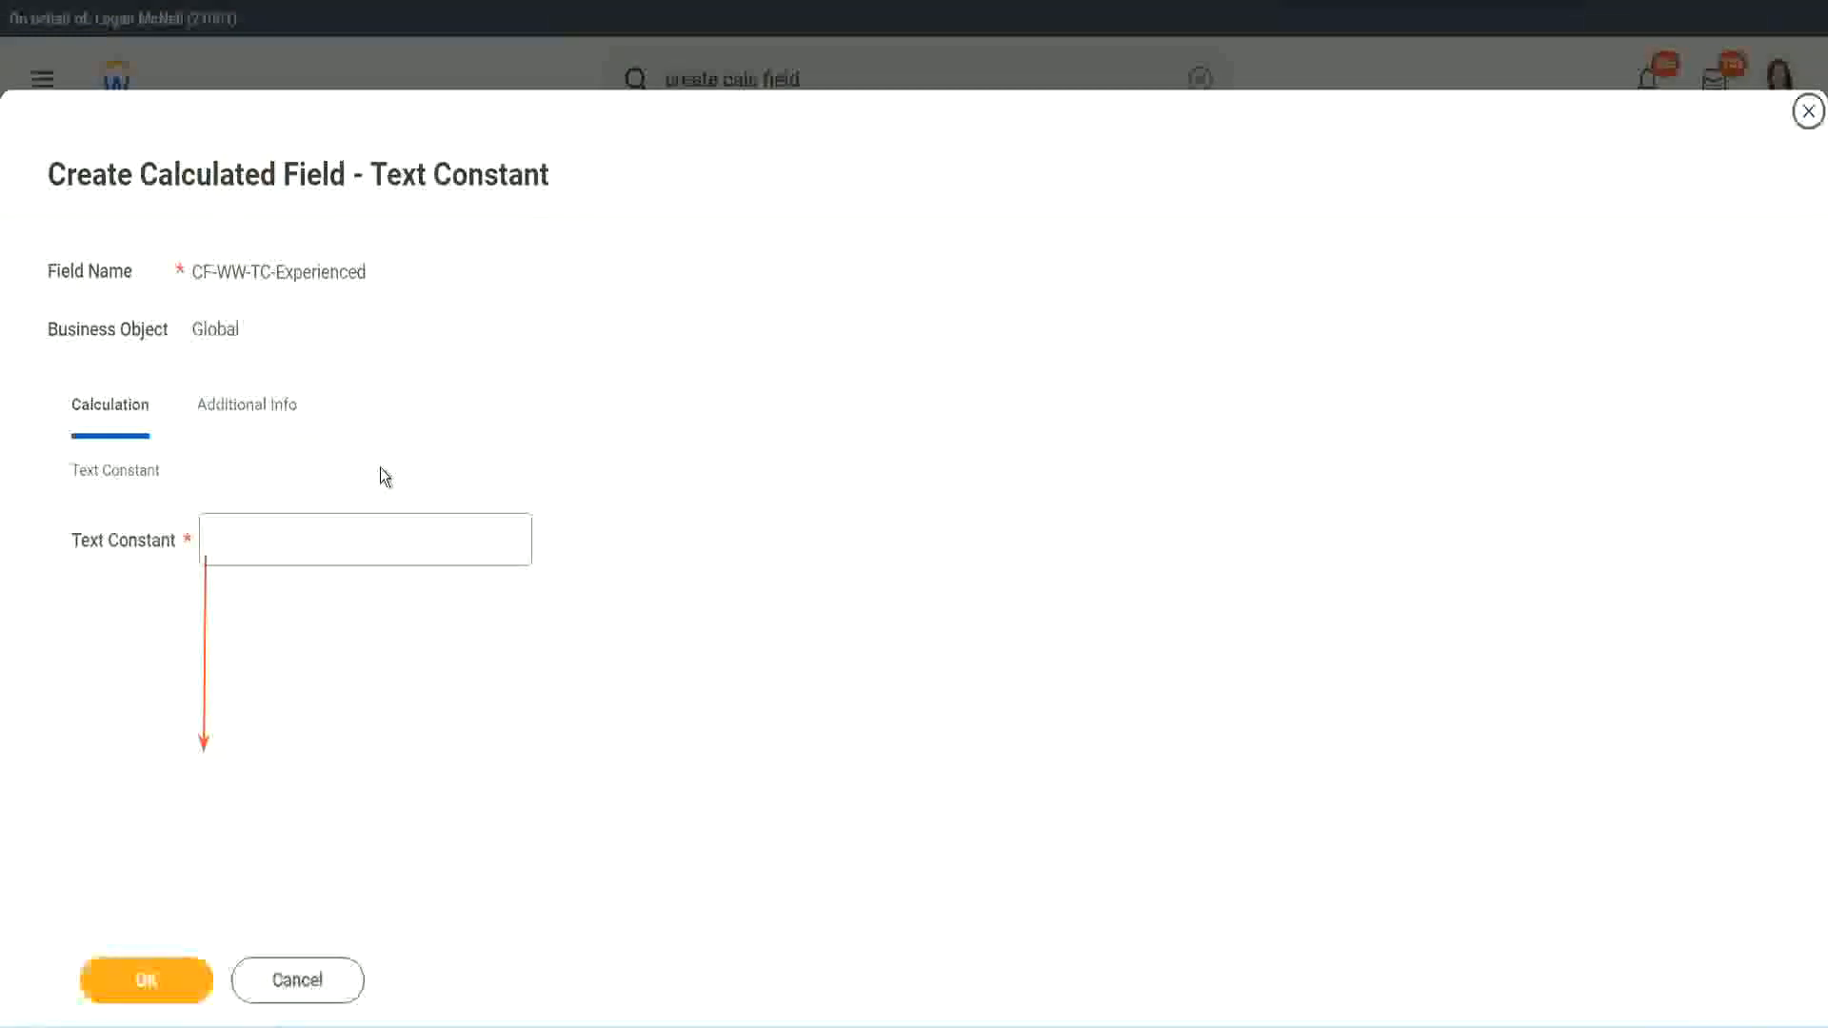
left_click(278, 541)
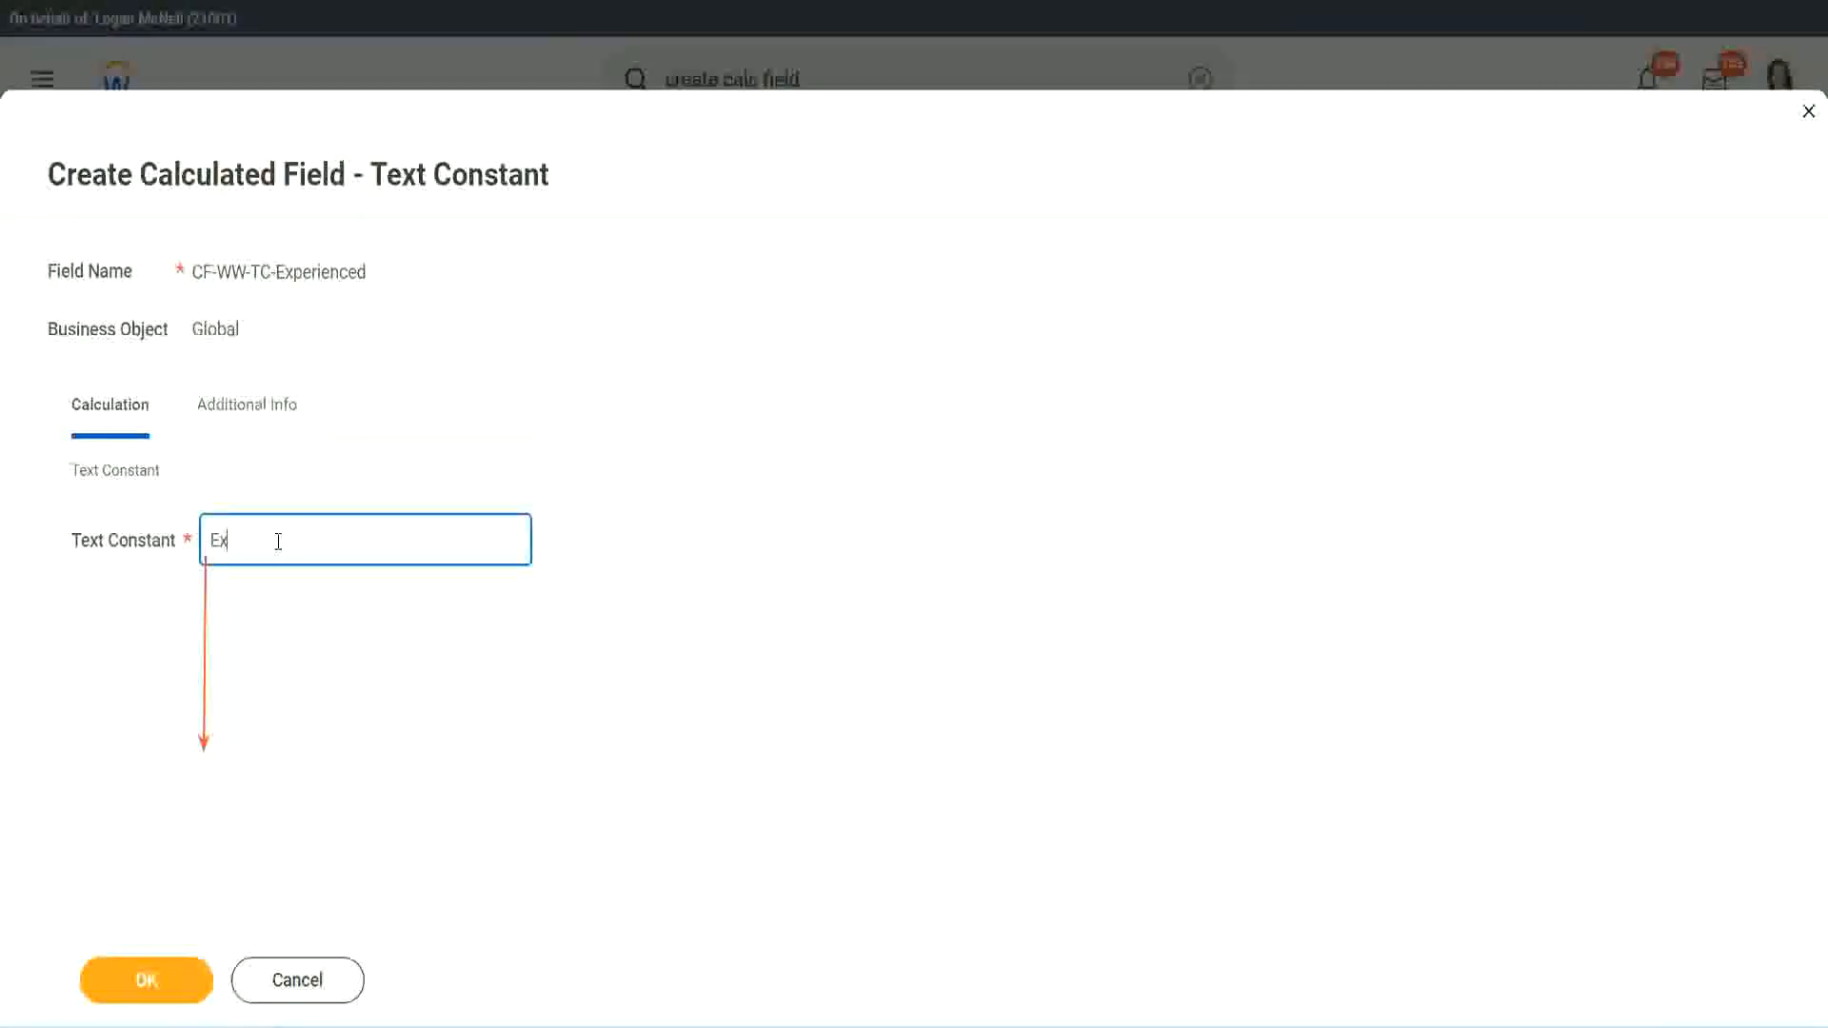
left_click(149, 981)
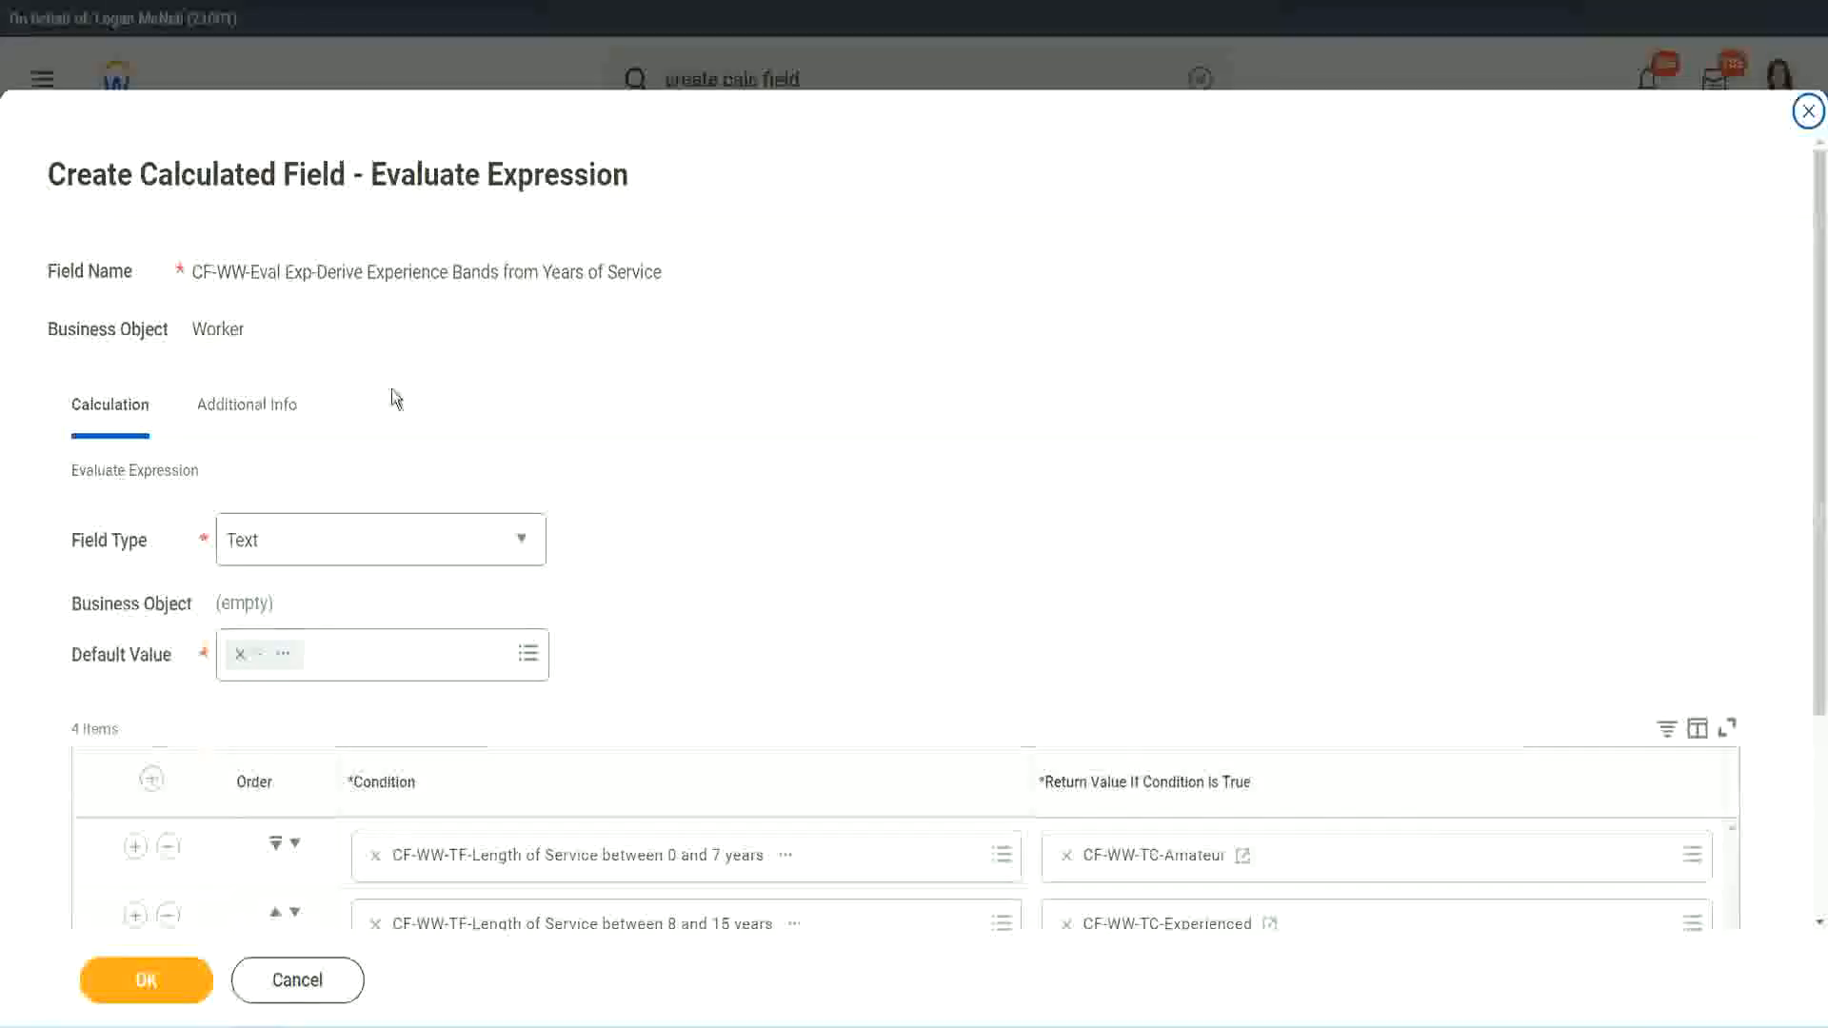
Step: Start a calculated field for the third row's return value, named CF-WW-TC-Senior, with Global as its business object
scroll(843, 495, "down", 3)
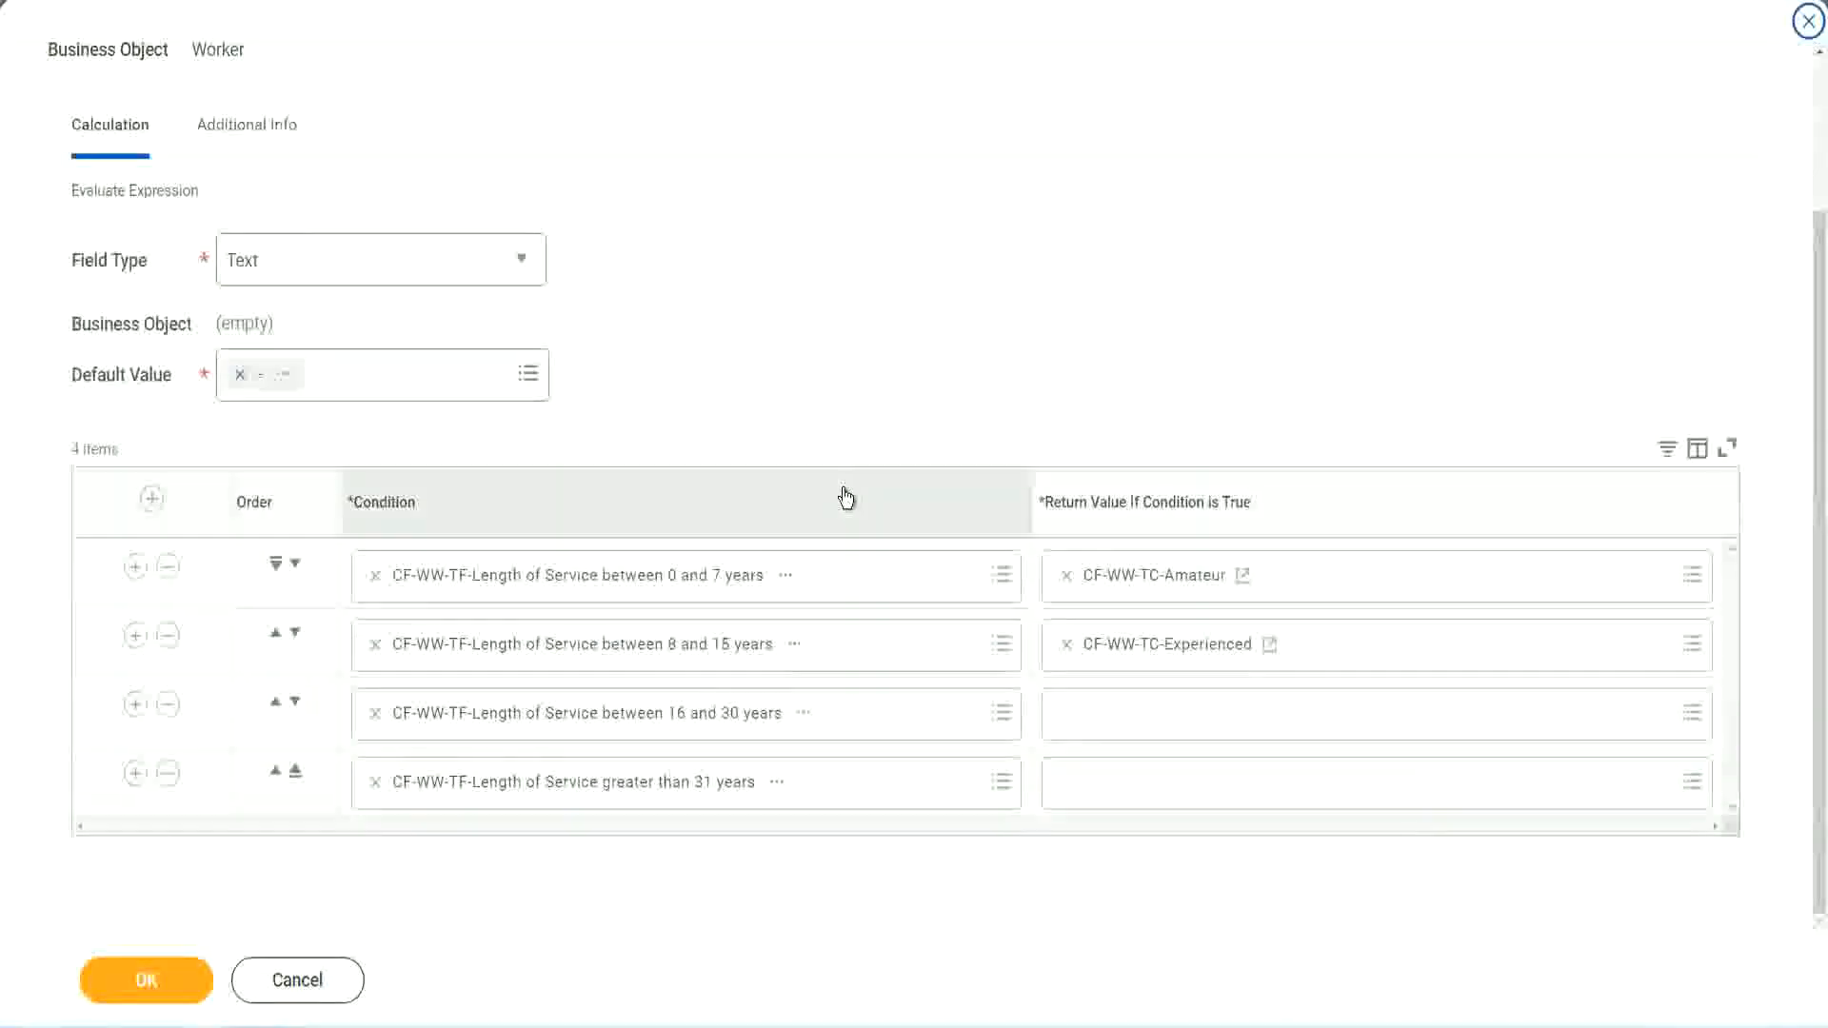
left_click(1140, 724)
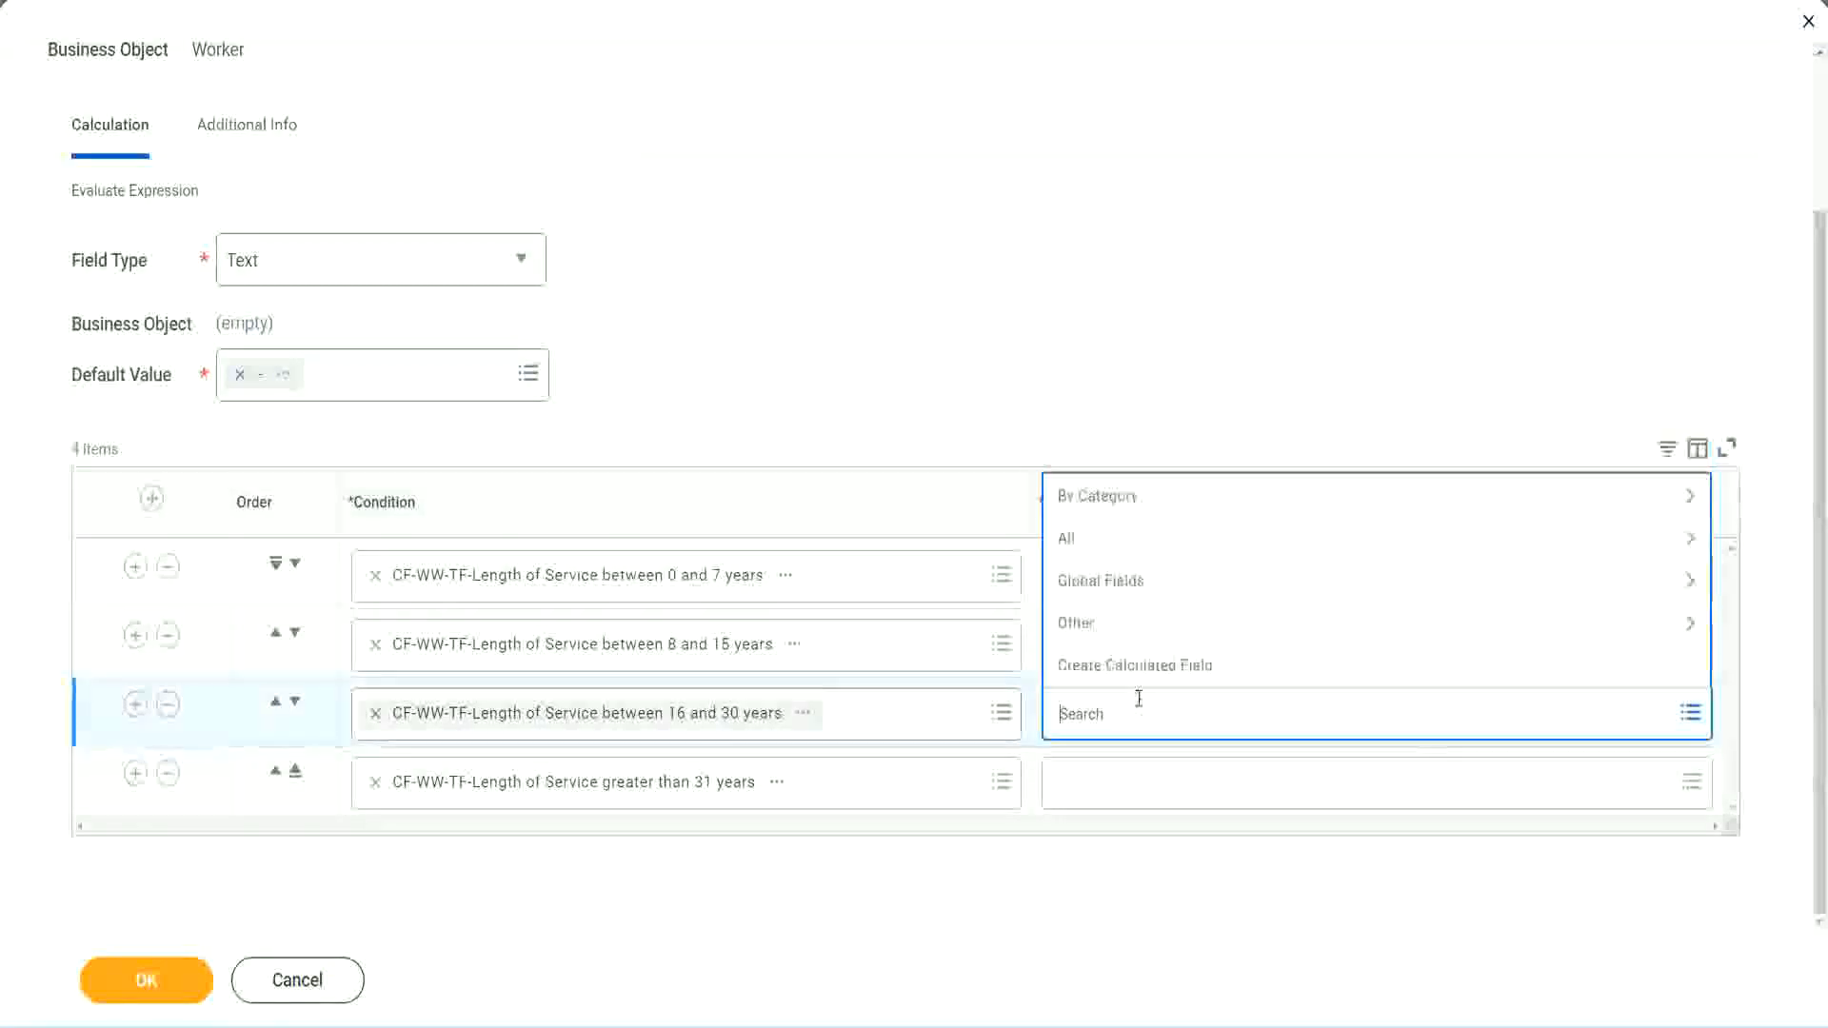
left_click(1146, 666)
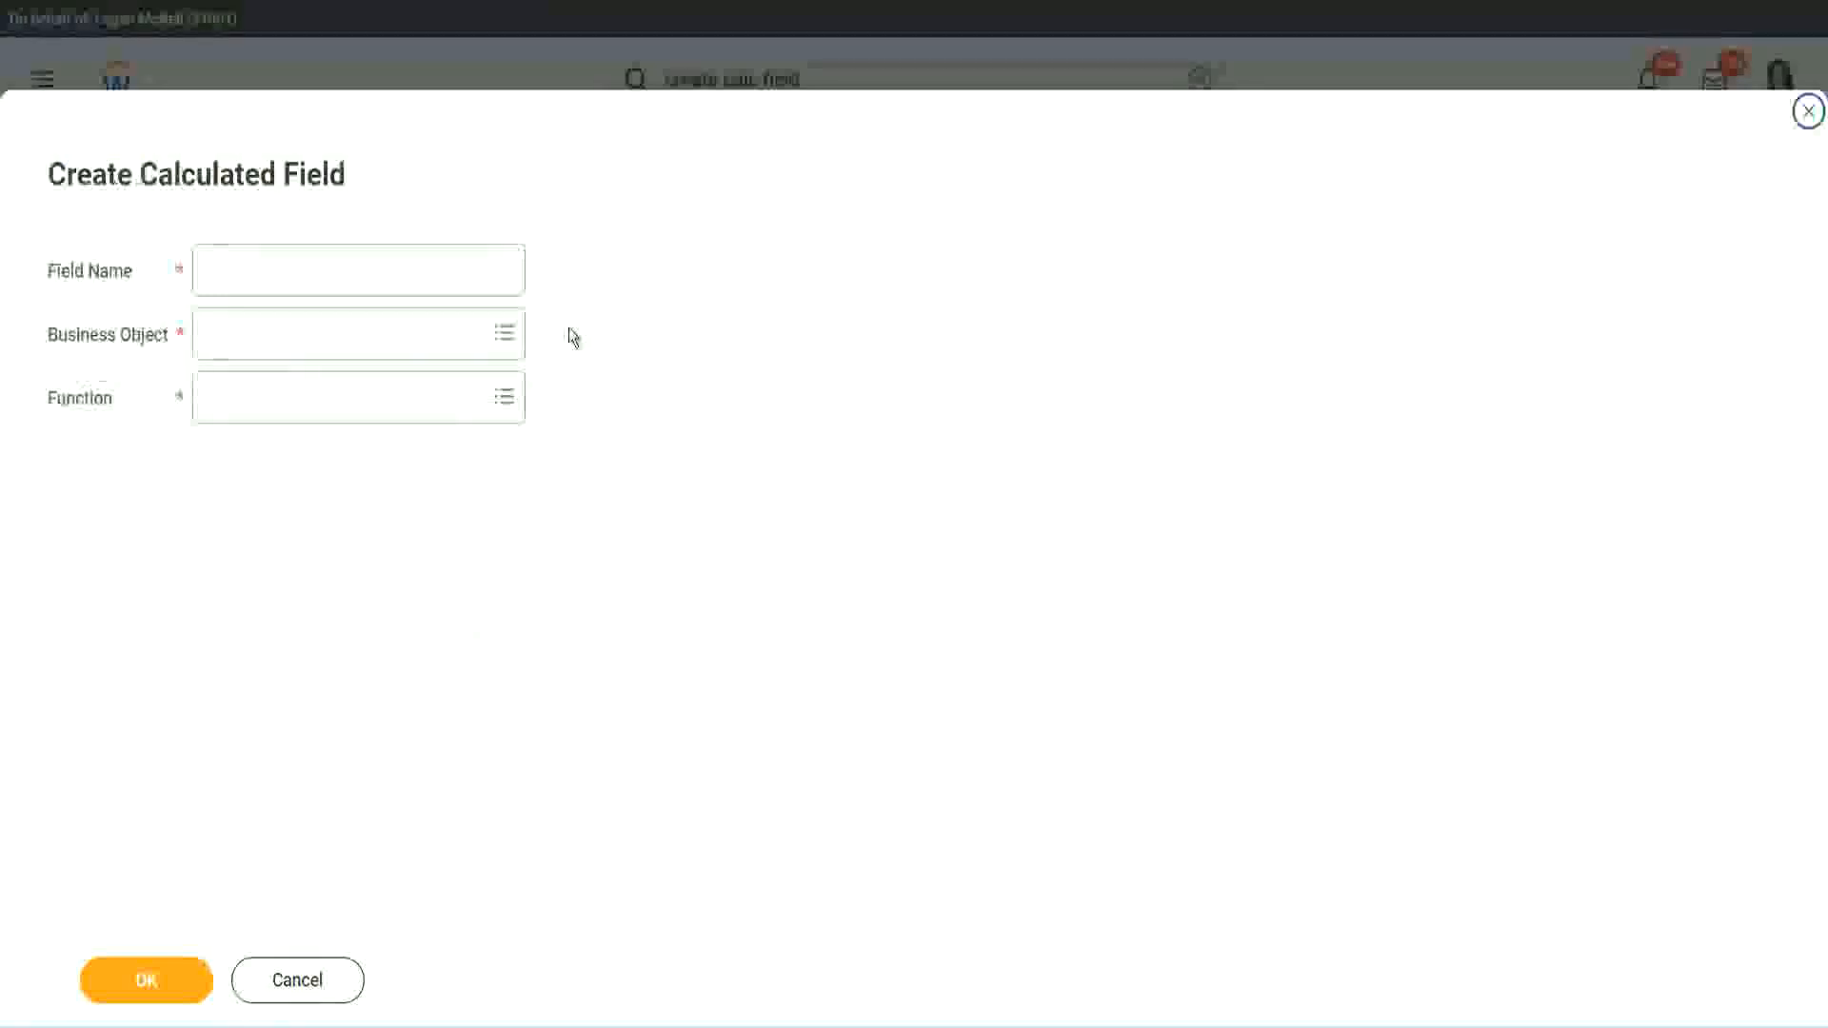
left_click(388, 270)
type("CF-WW-TC-Amateur")
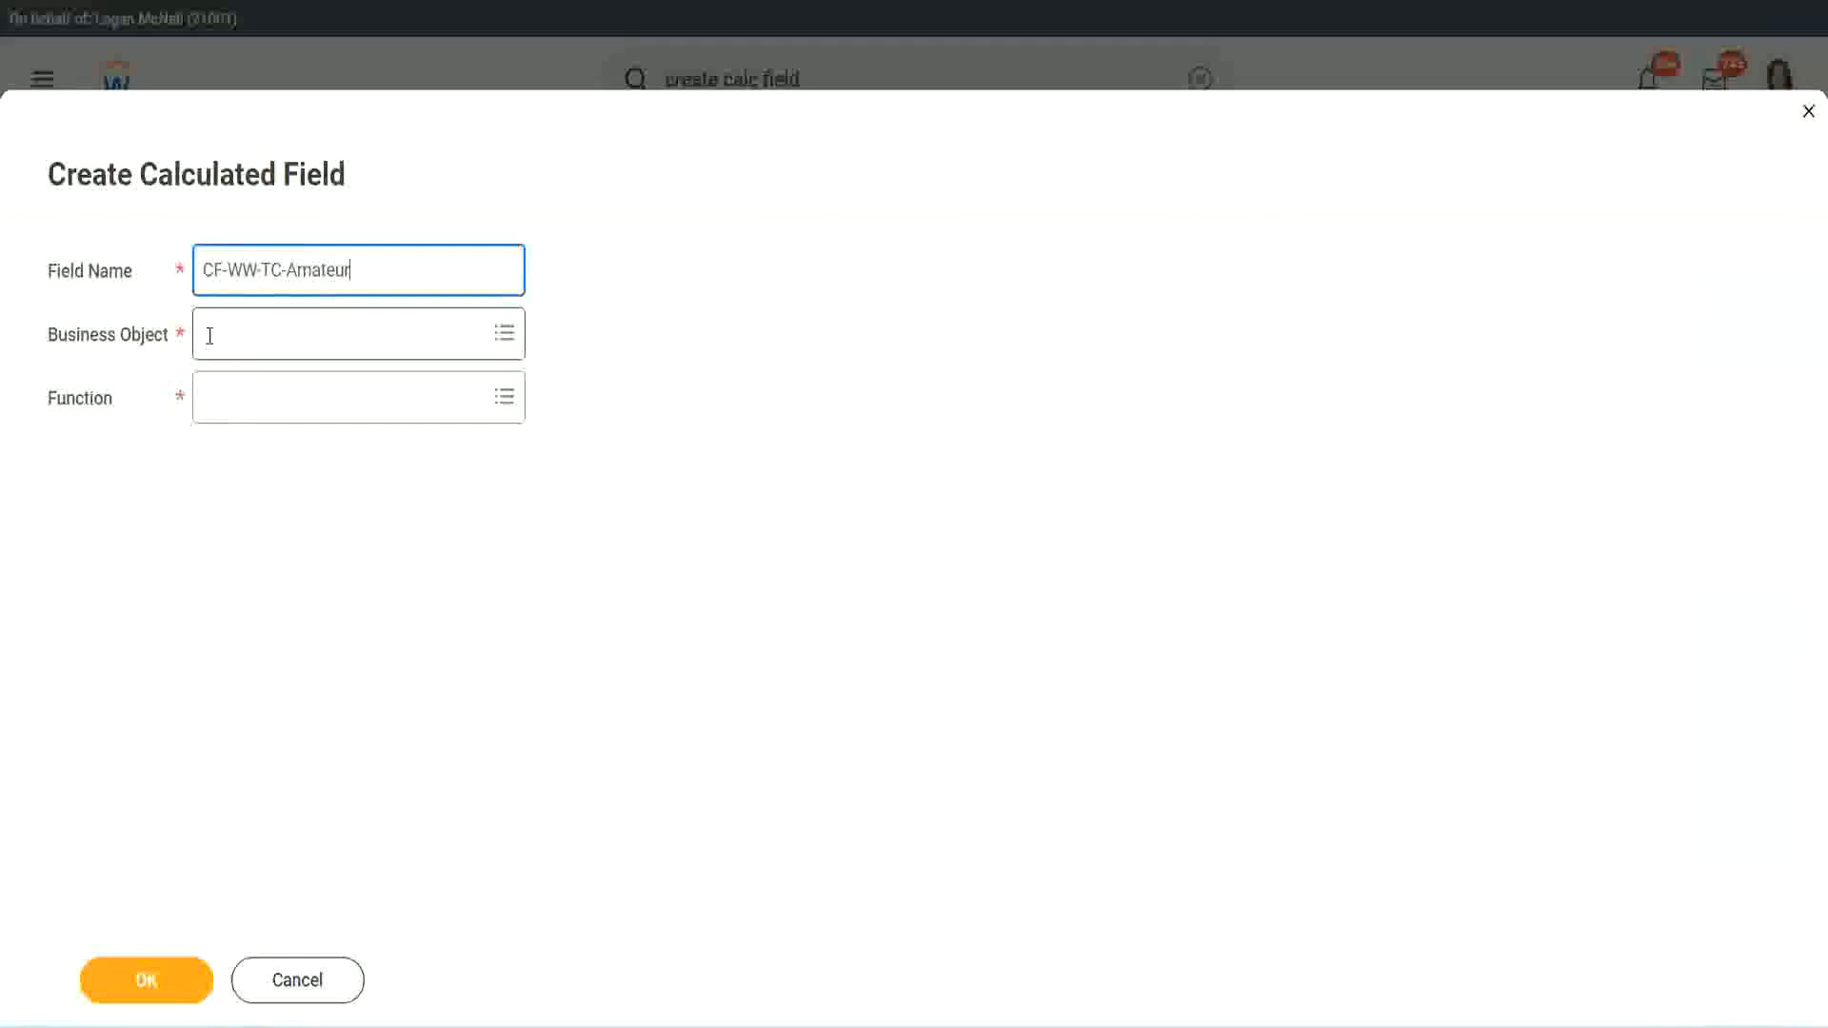
left_click(209, 335)
type("global")
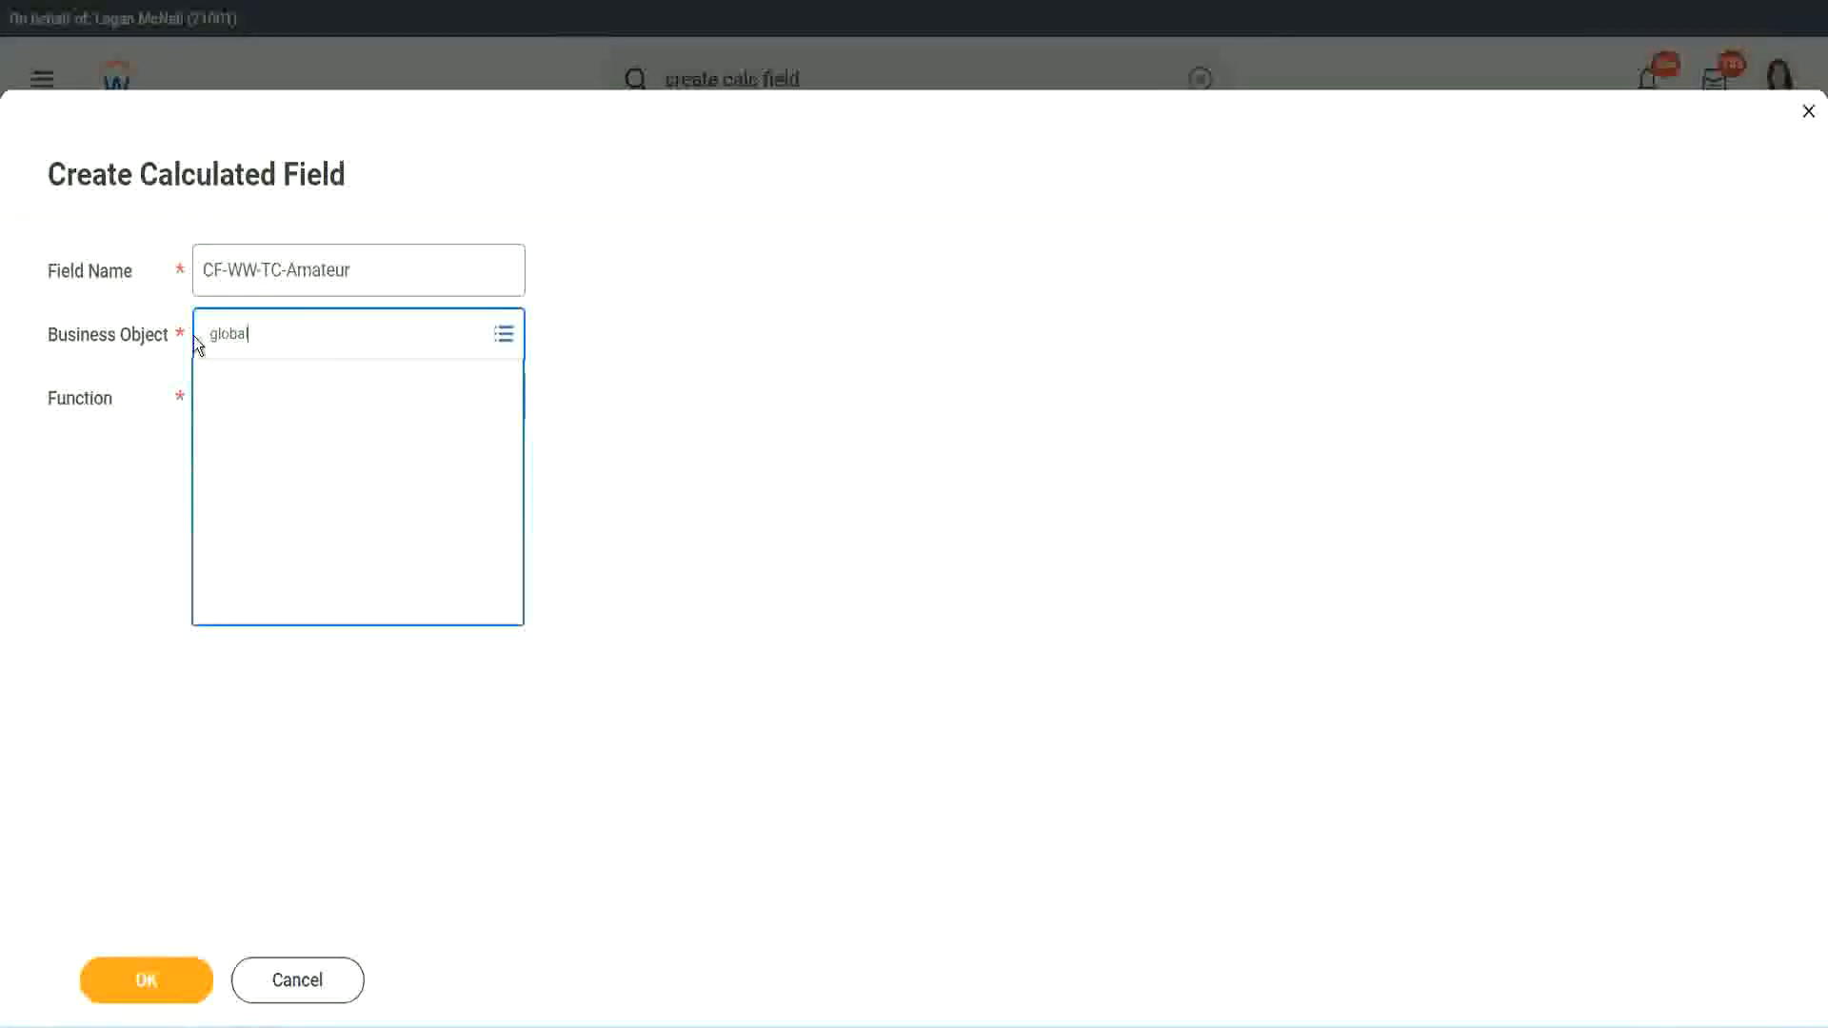
key("Return")
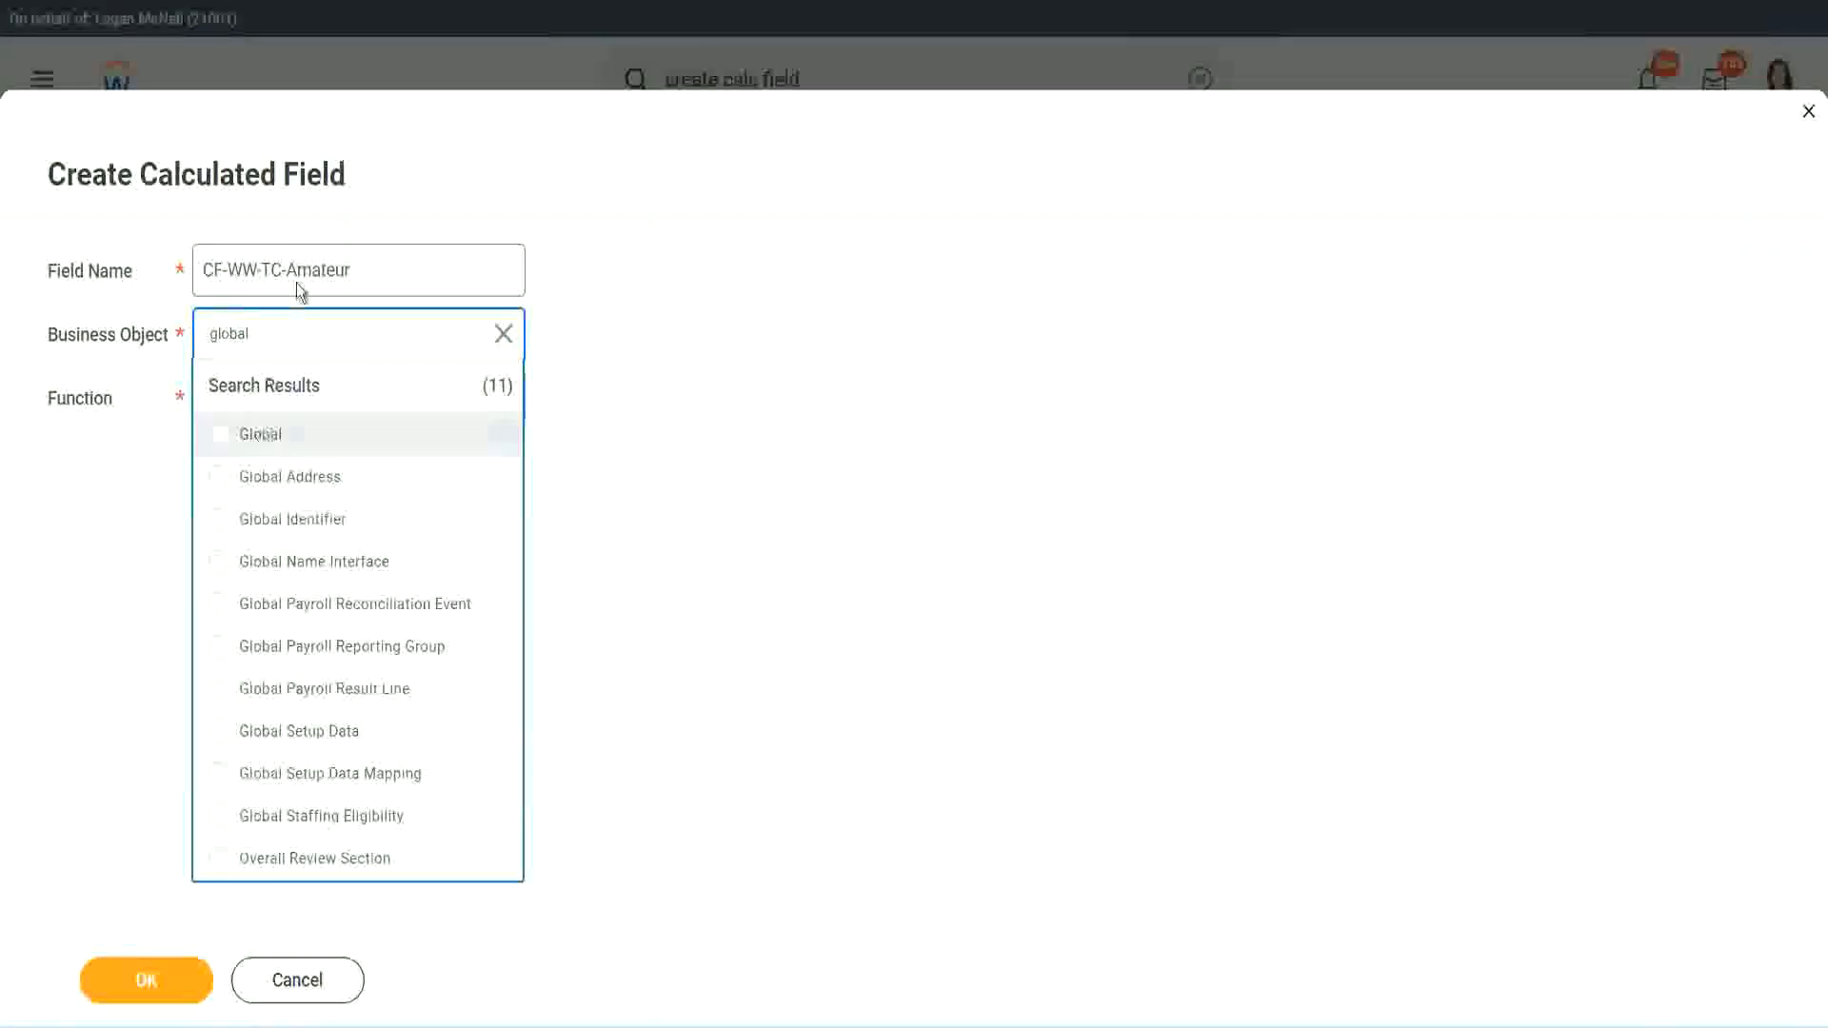
key("Return")
double_click(324, 269)
type("S")
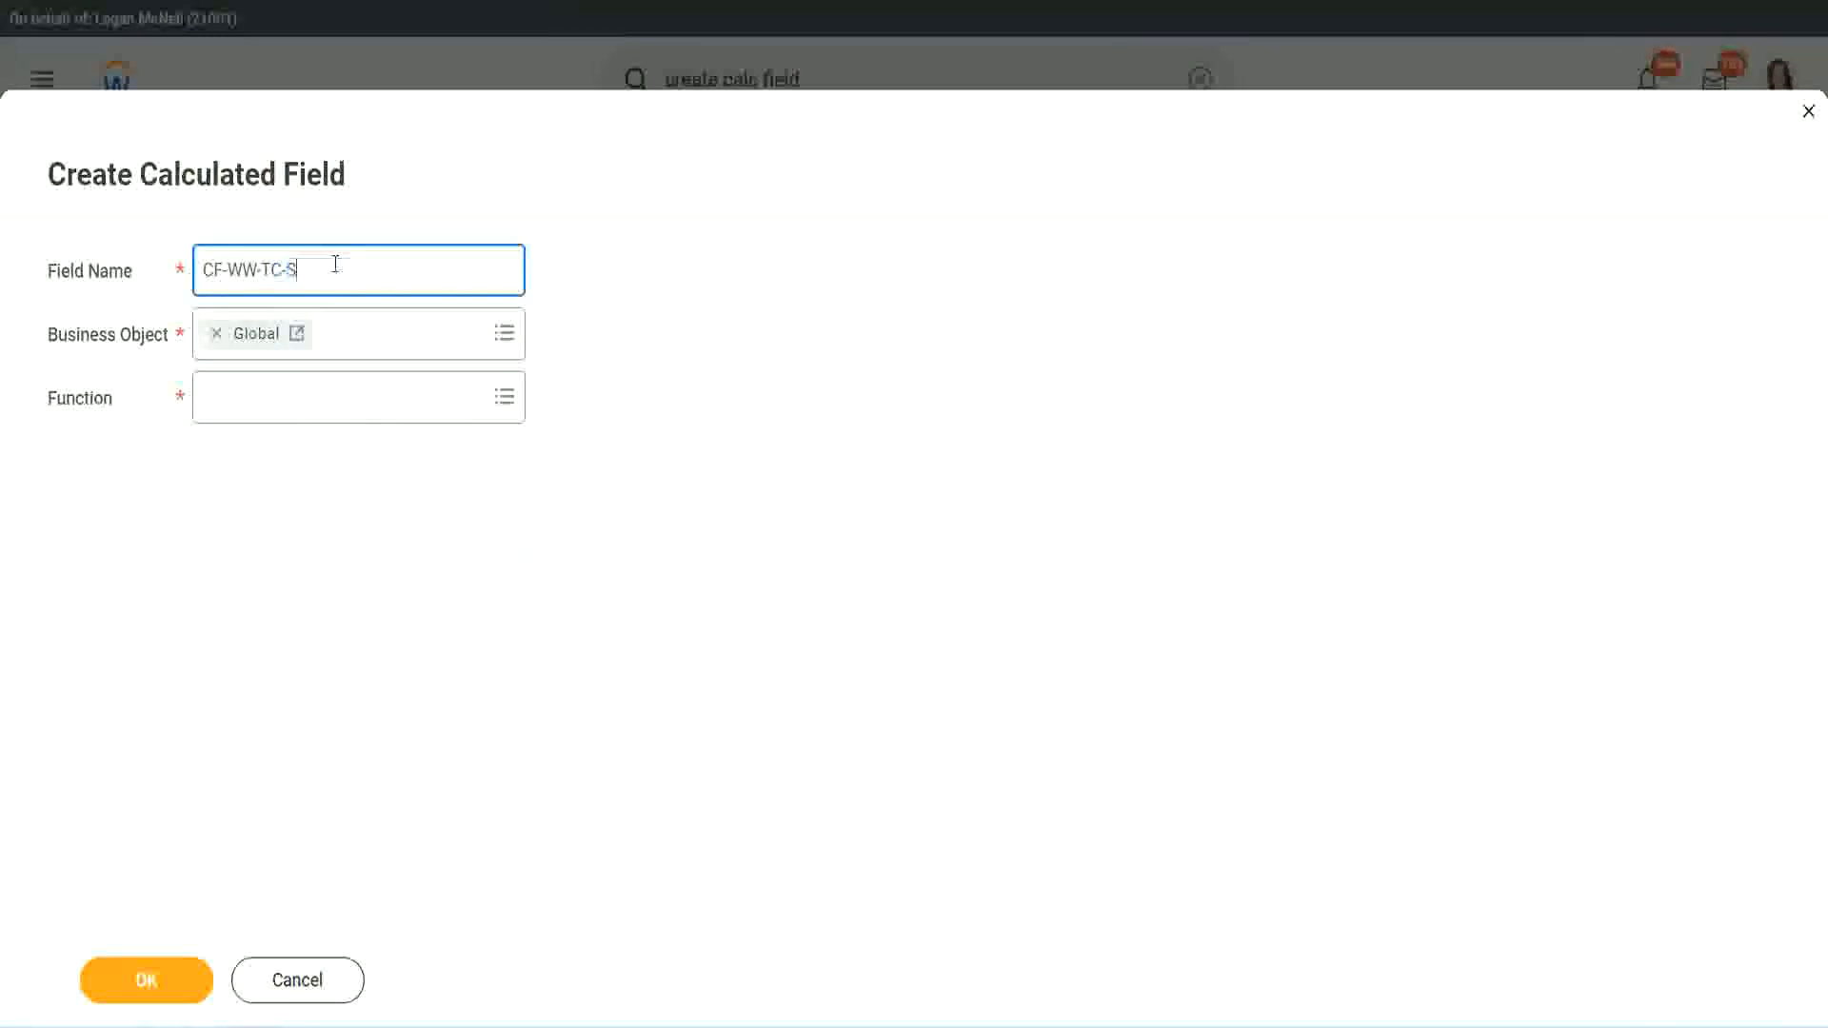
type("enior")
Step: Choose Text Constant as the function of the CF-WW-TC-Senior field
left_click(292, 415)
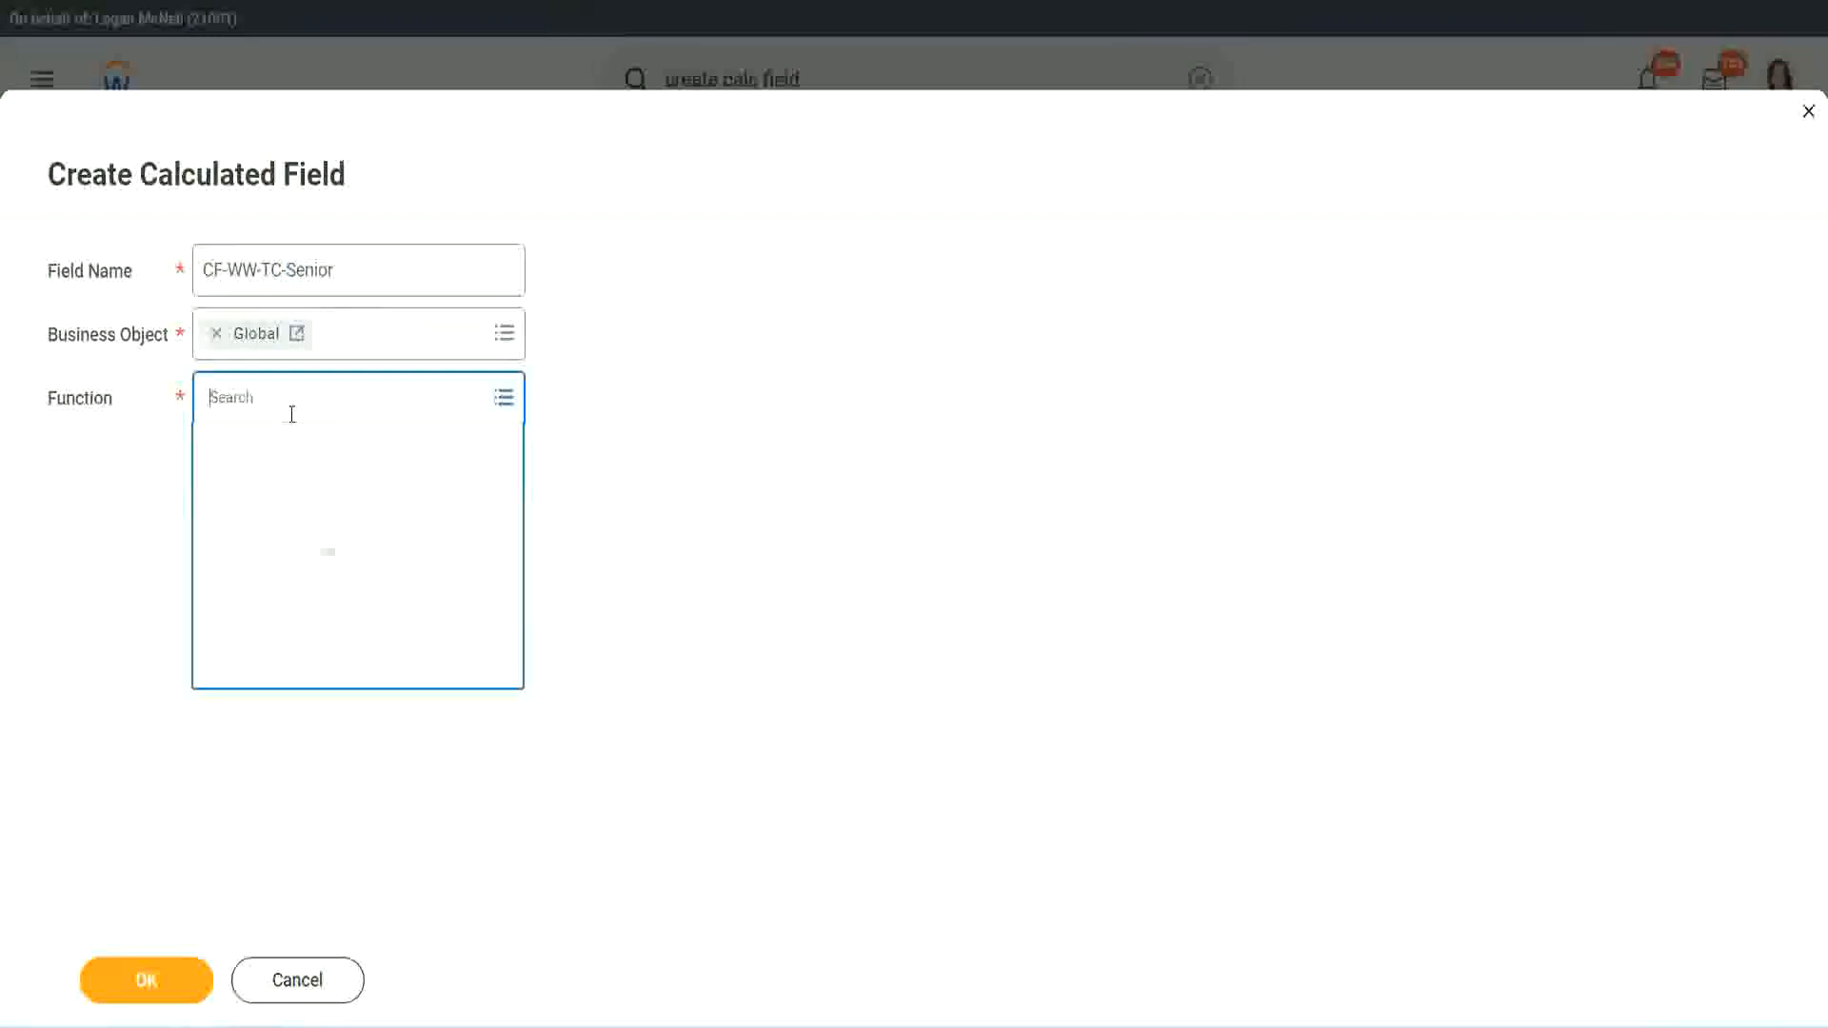
type("tc")
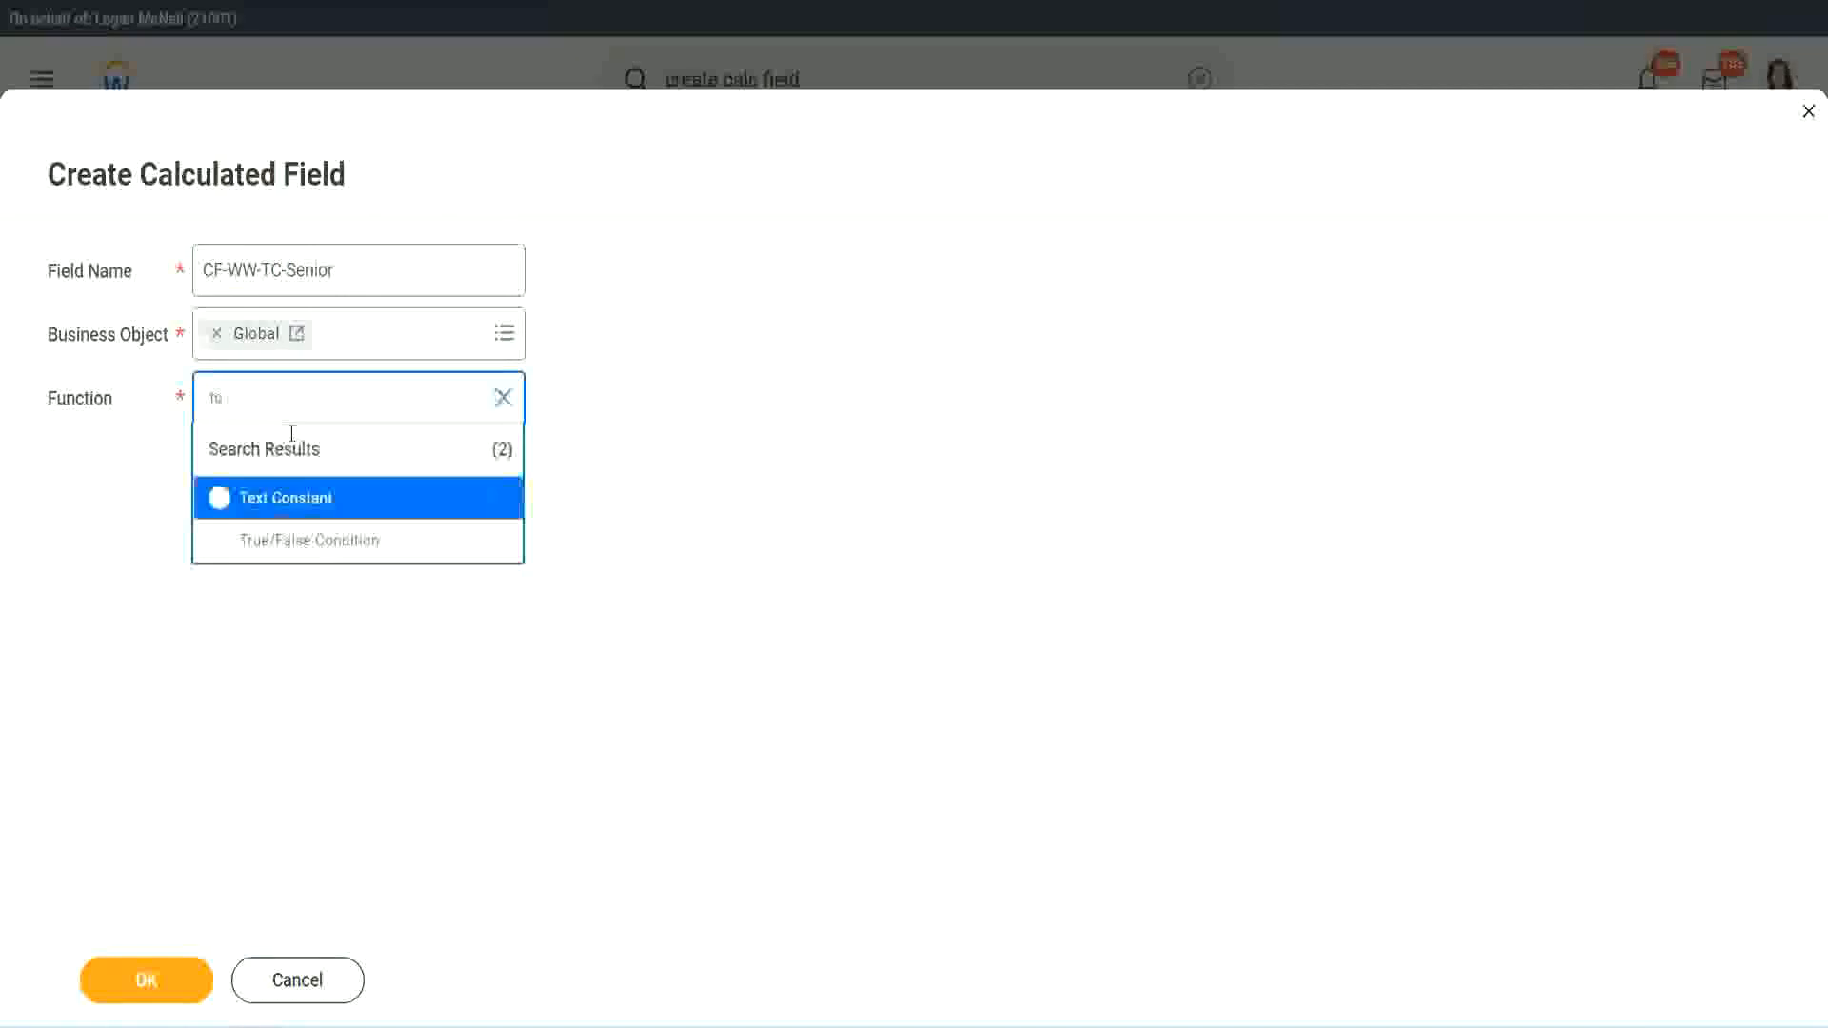
left_click(282, 496)
Step: Define the text constant as Senior and save the field as the third row's return value
left_click(162, 988)
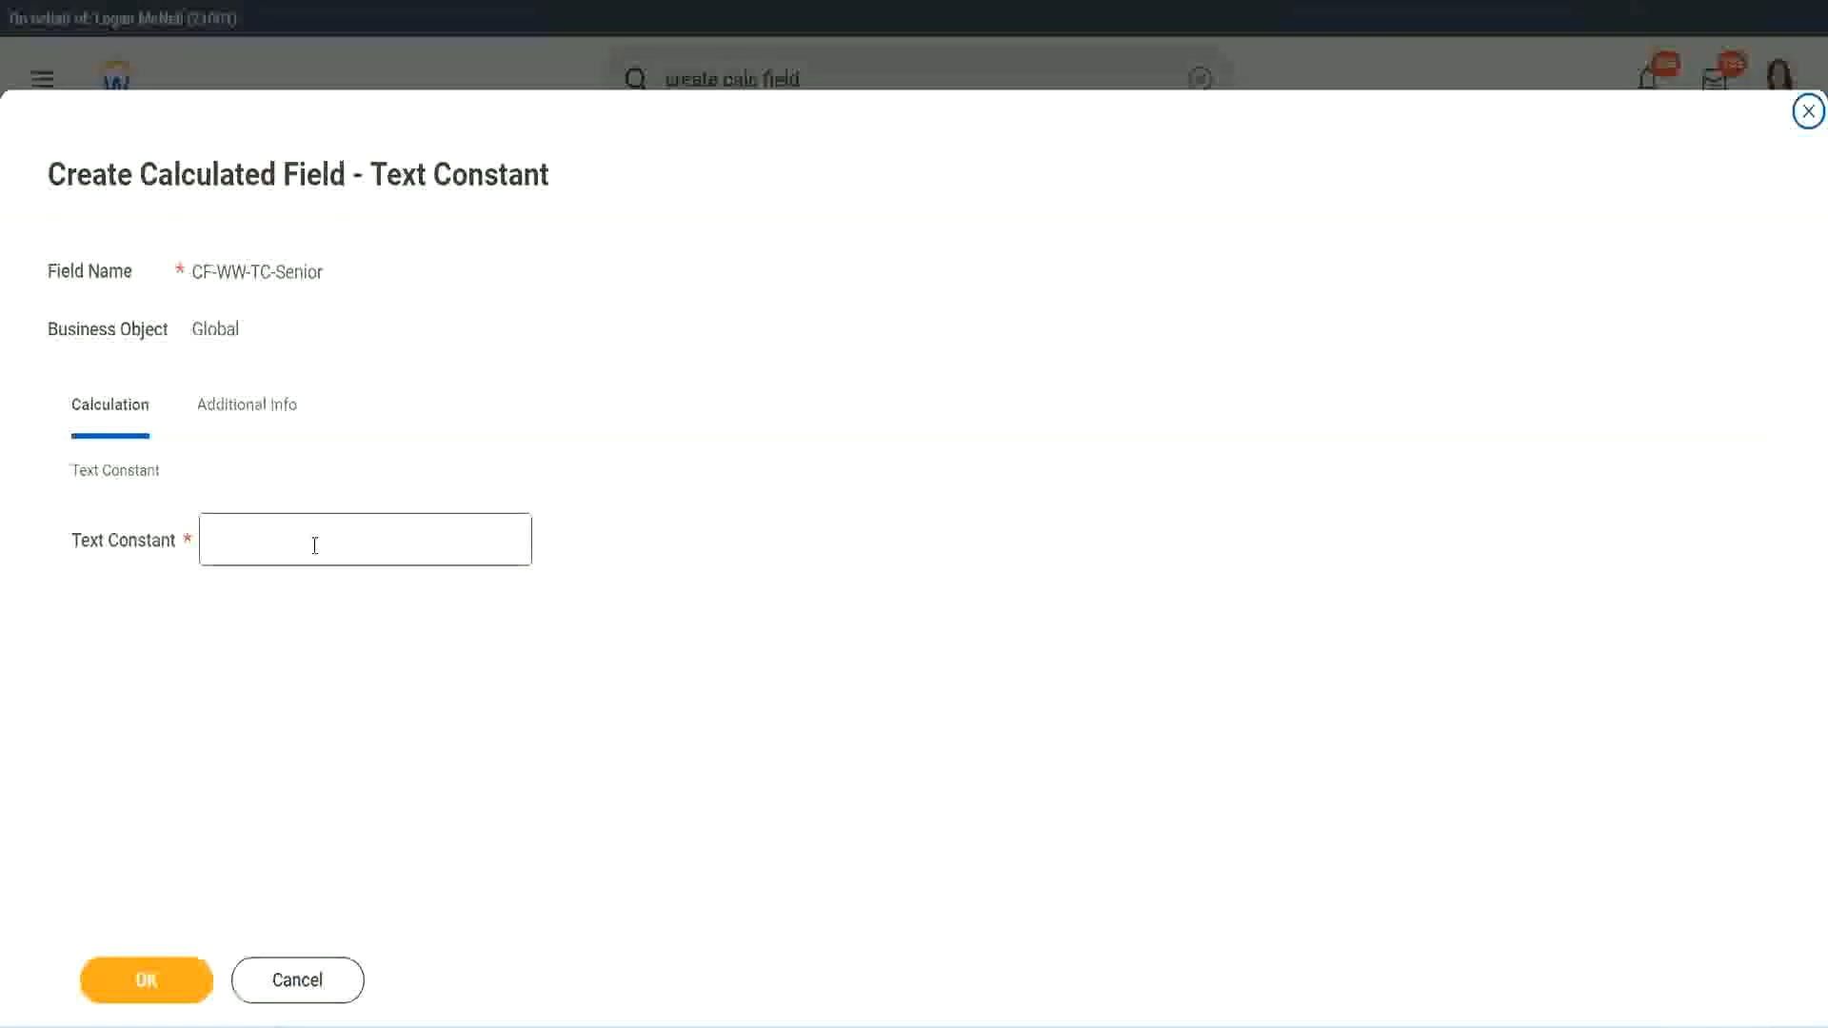
left_click(309, 534)
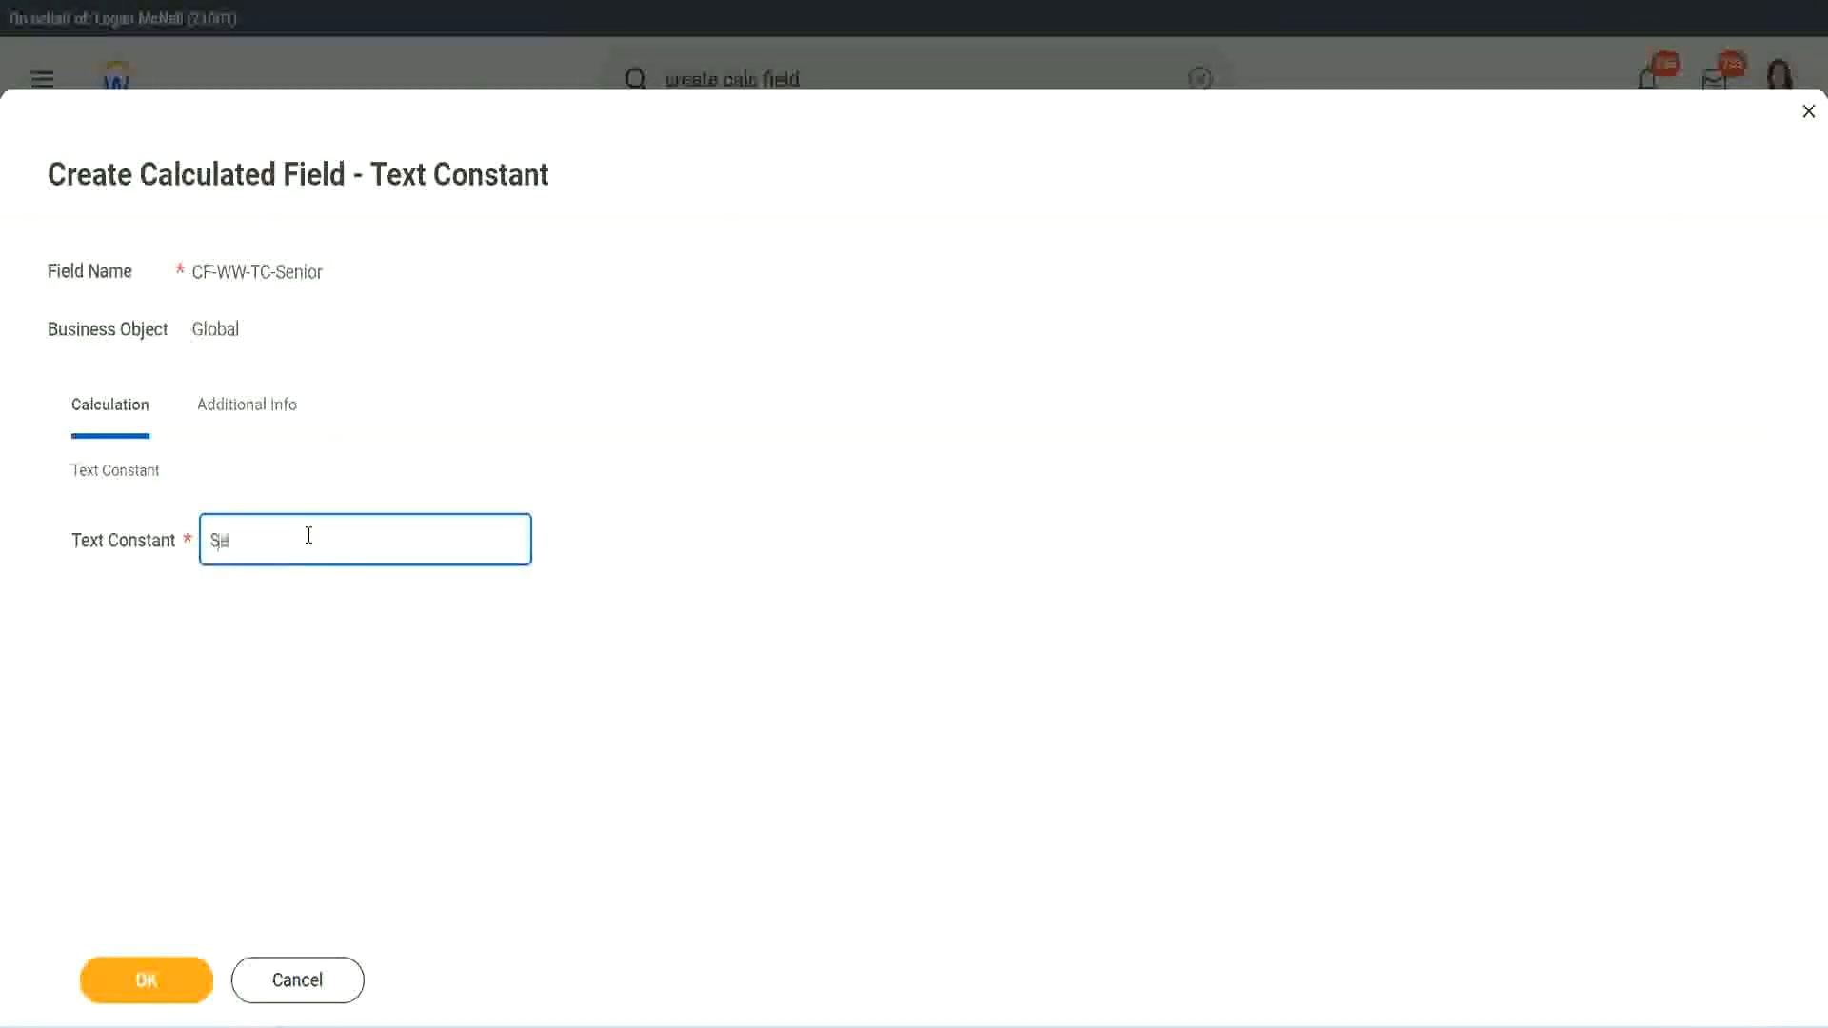
left_click(181, 966)
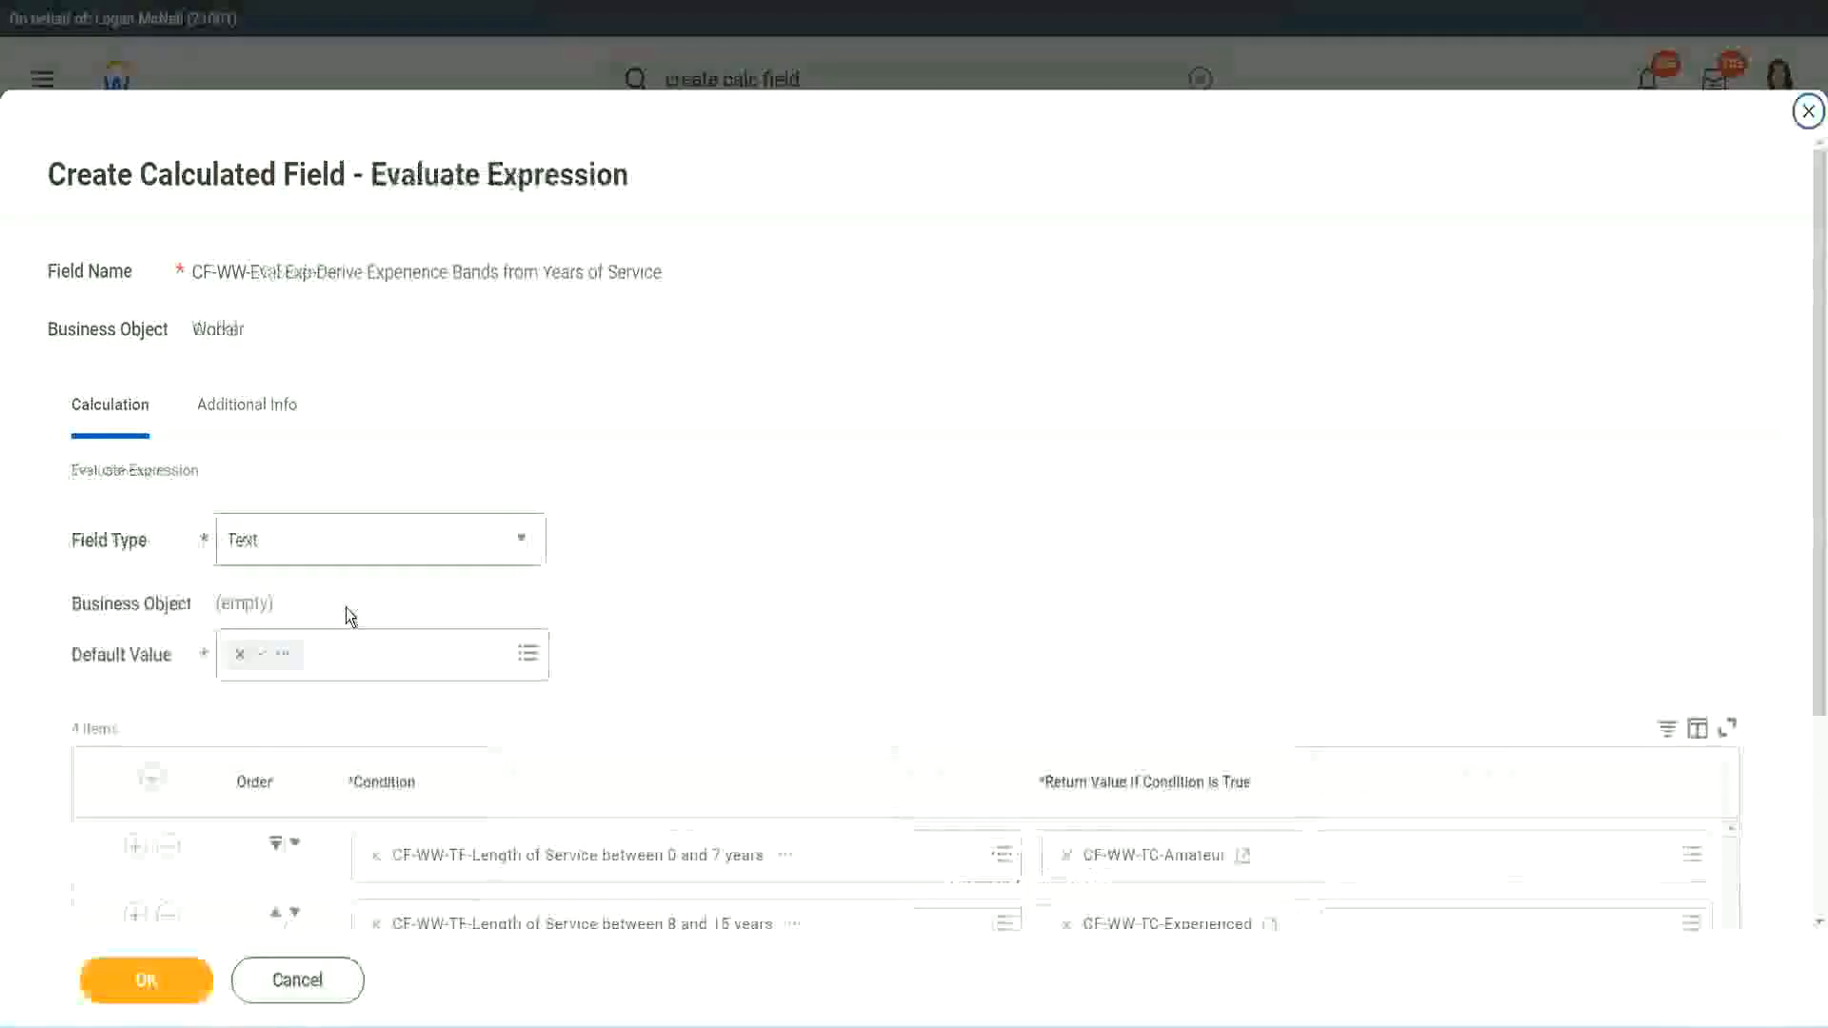
Step: Start a calculated field for the fourth row's return value, reusing the copied Senior field name changed to CF-WW-TC-Legend
scroll(1322, 684, "down", 3)
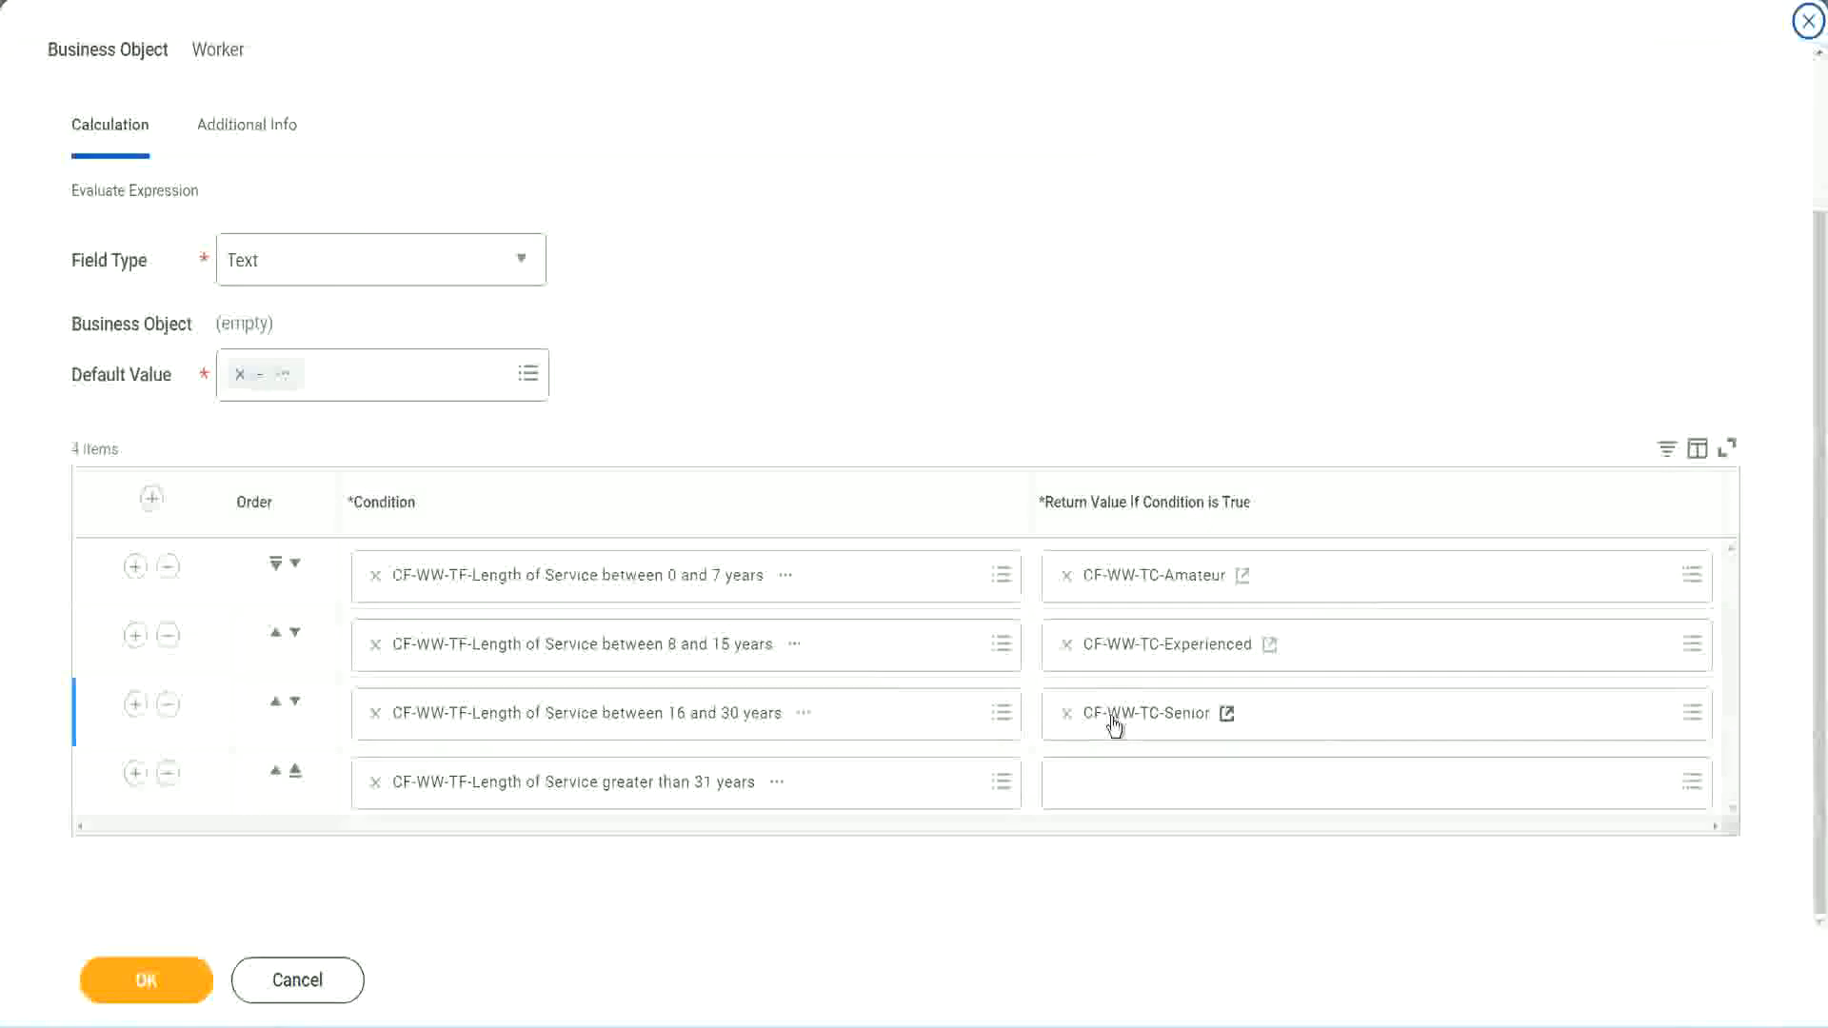
right_click(1112, 718)
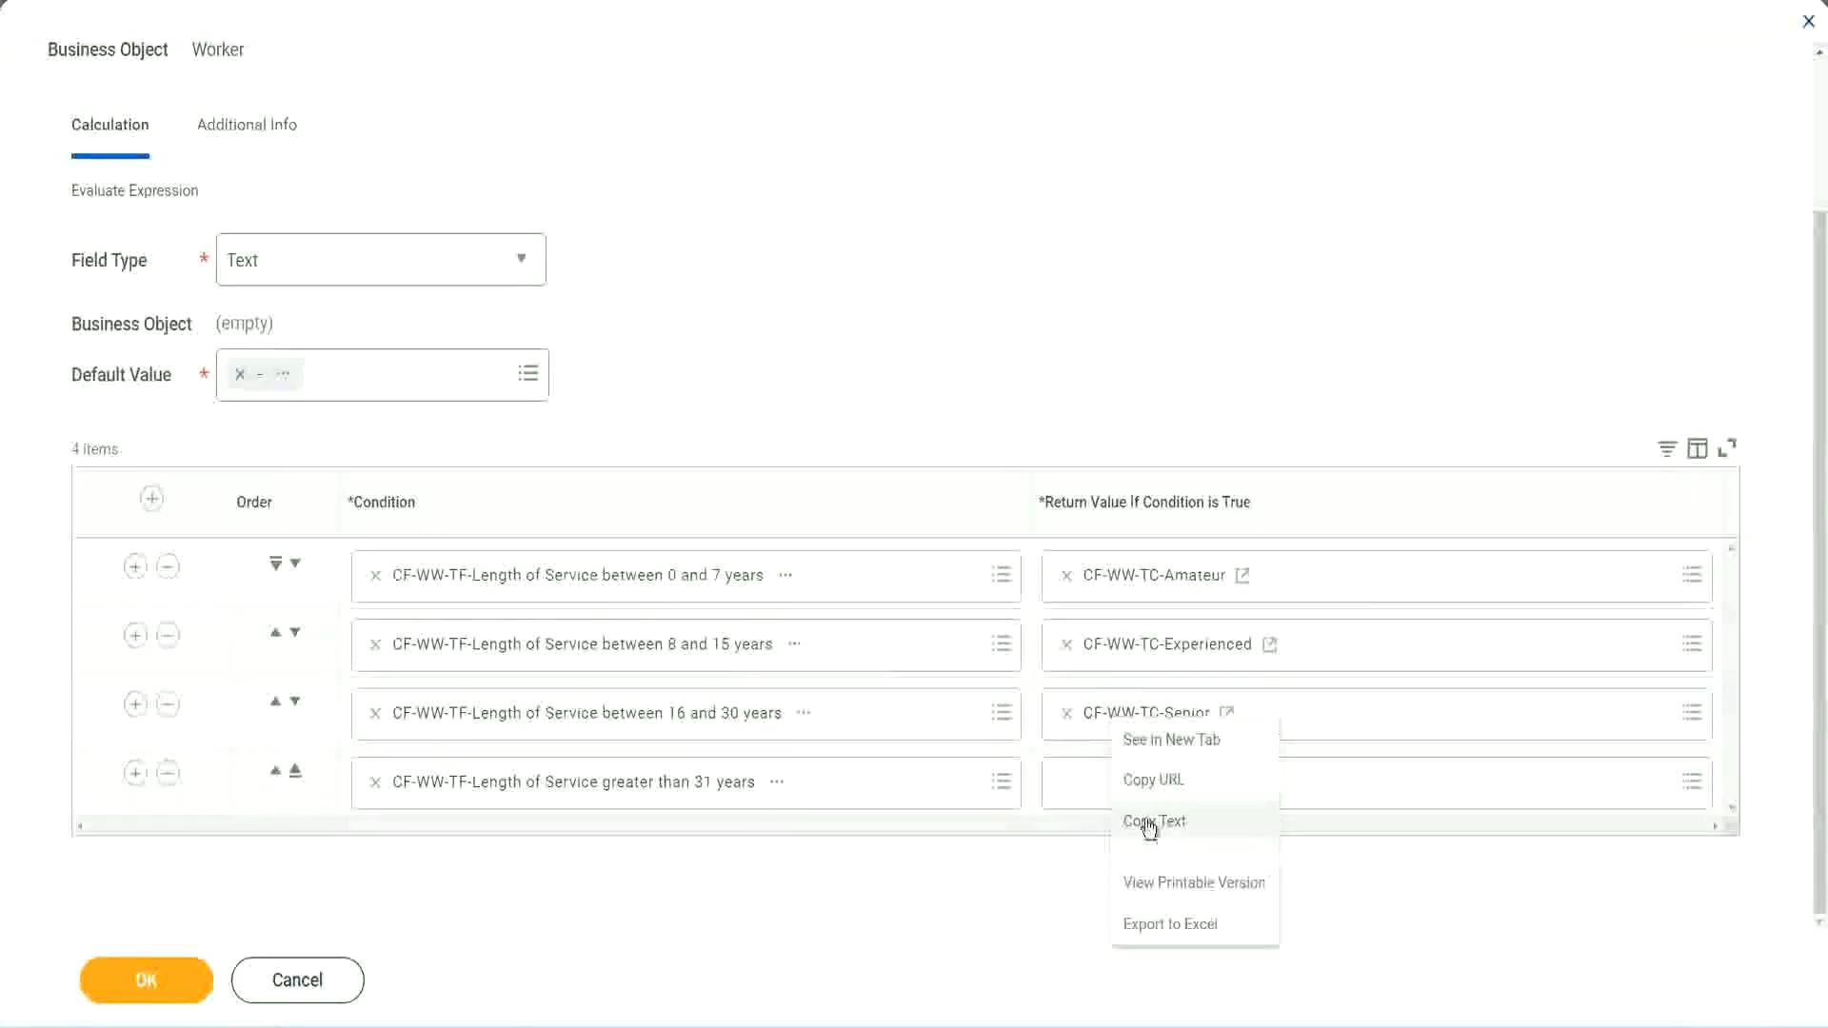
left_click(1158, 816)
left_click(1111, 782)
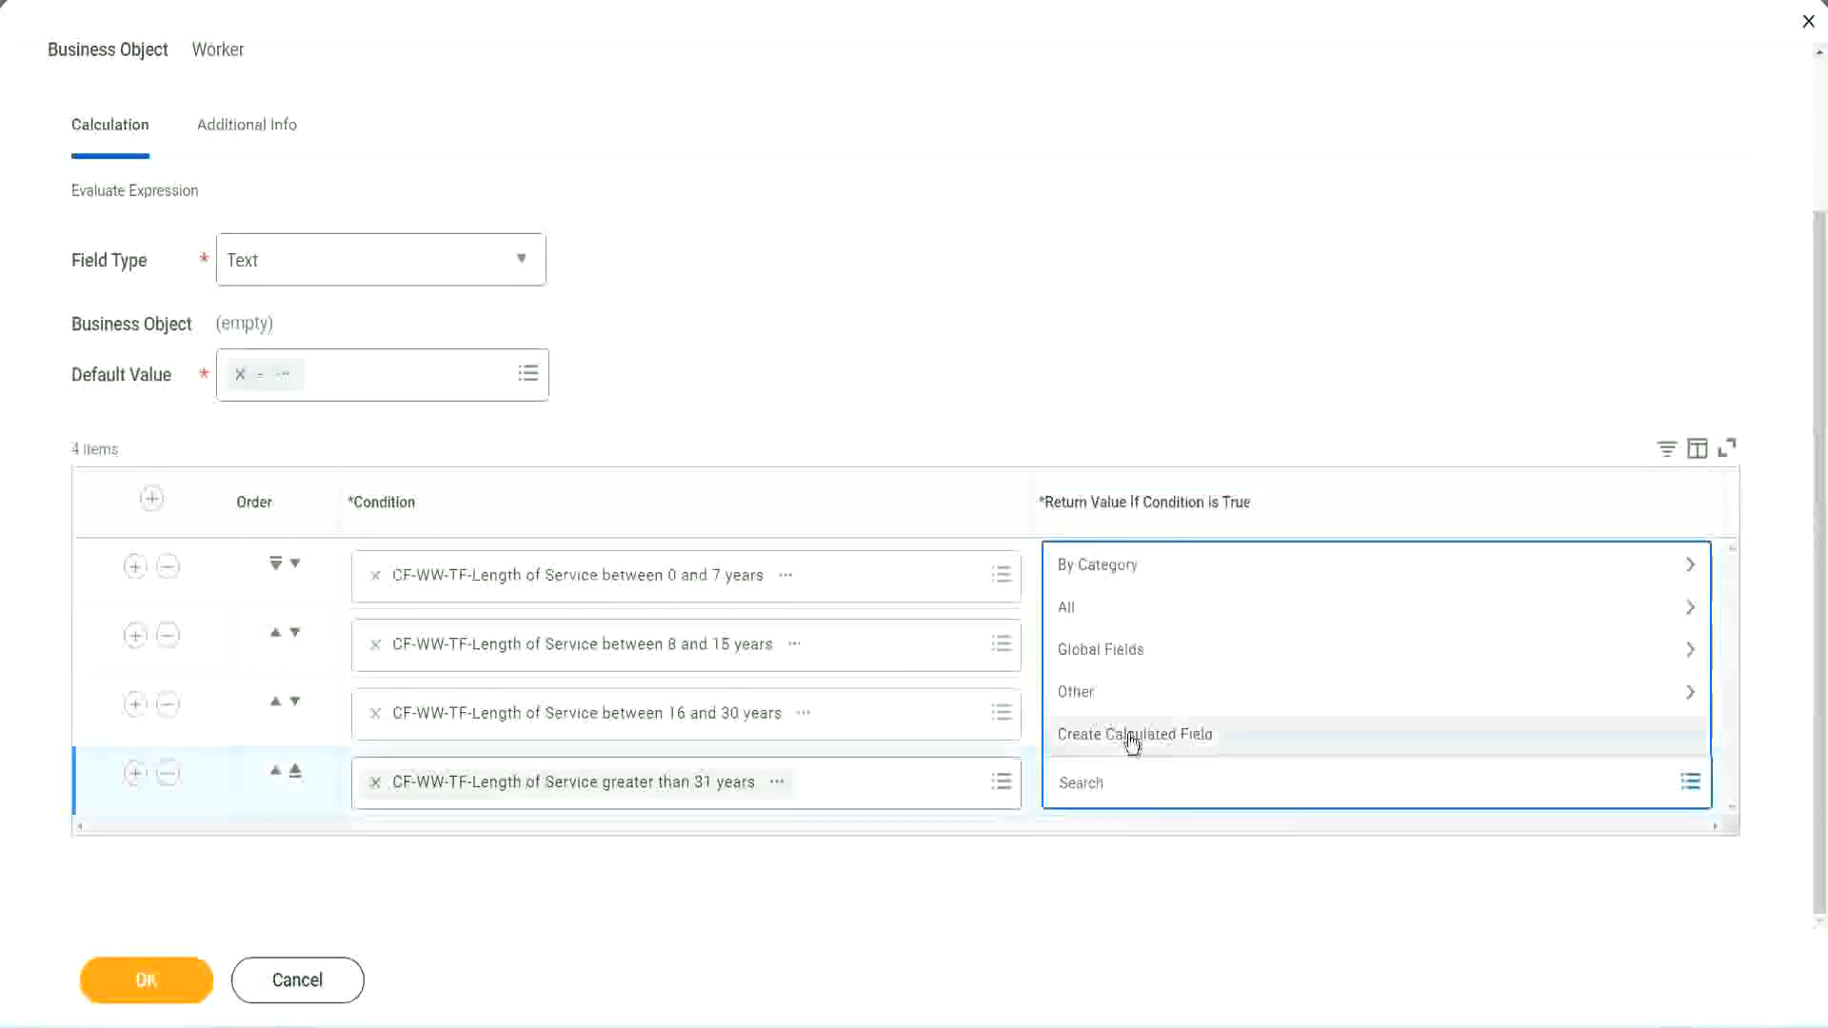
left_click(1131, 743)
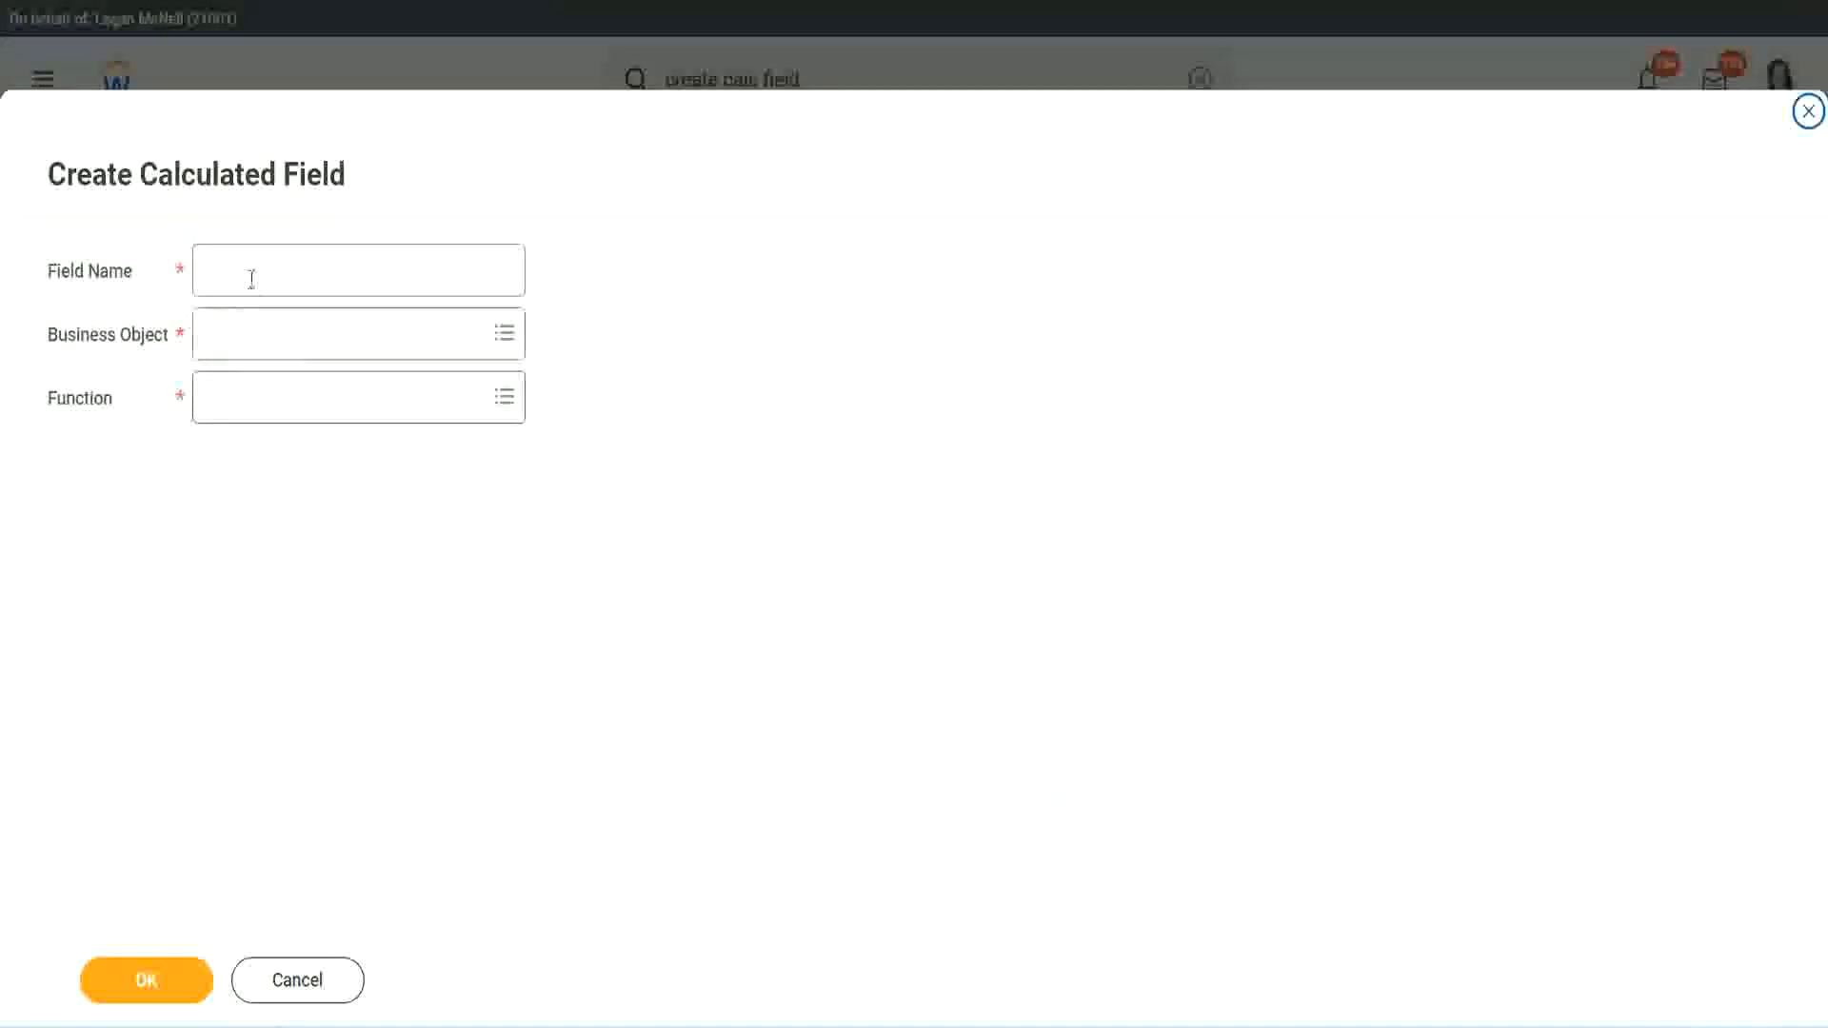
left_click(251, 278)
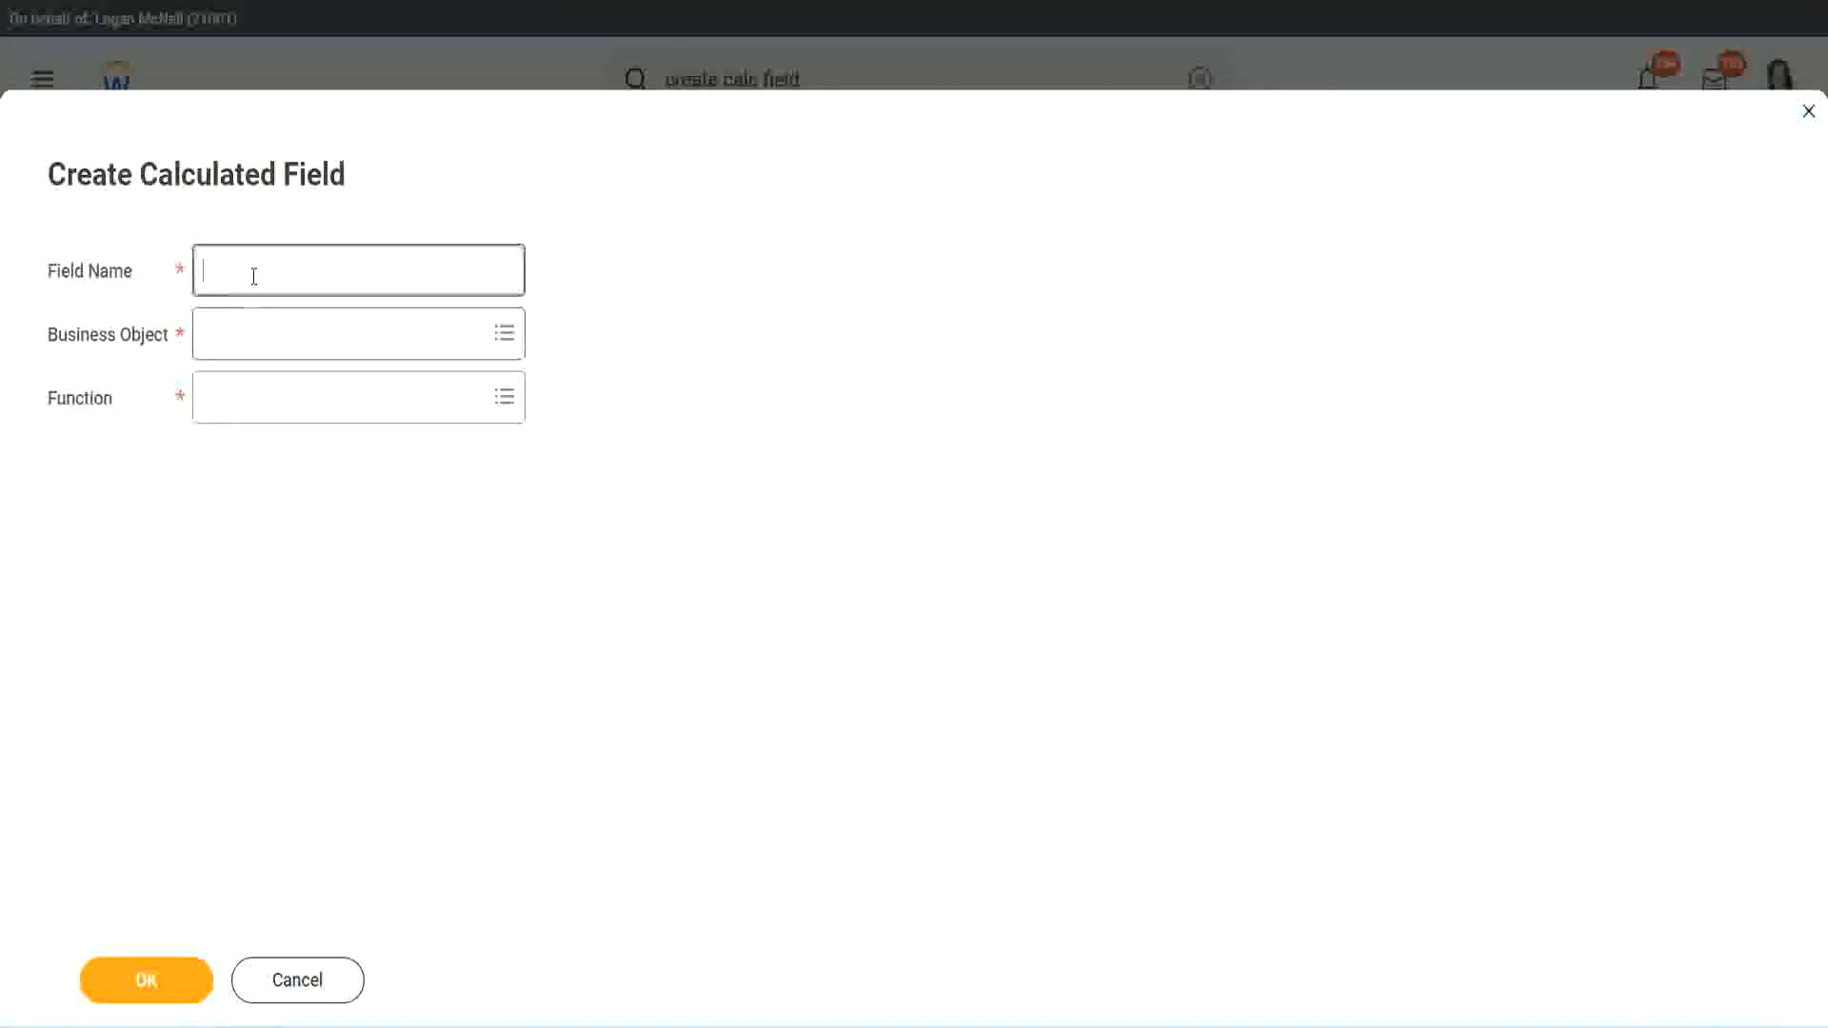
key("ctrl+v")
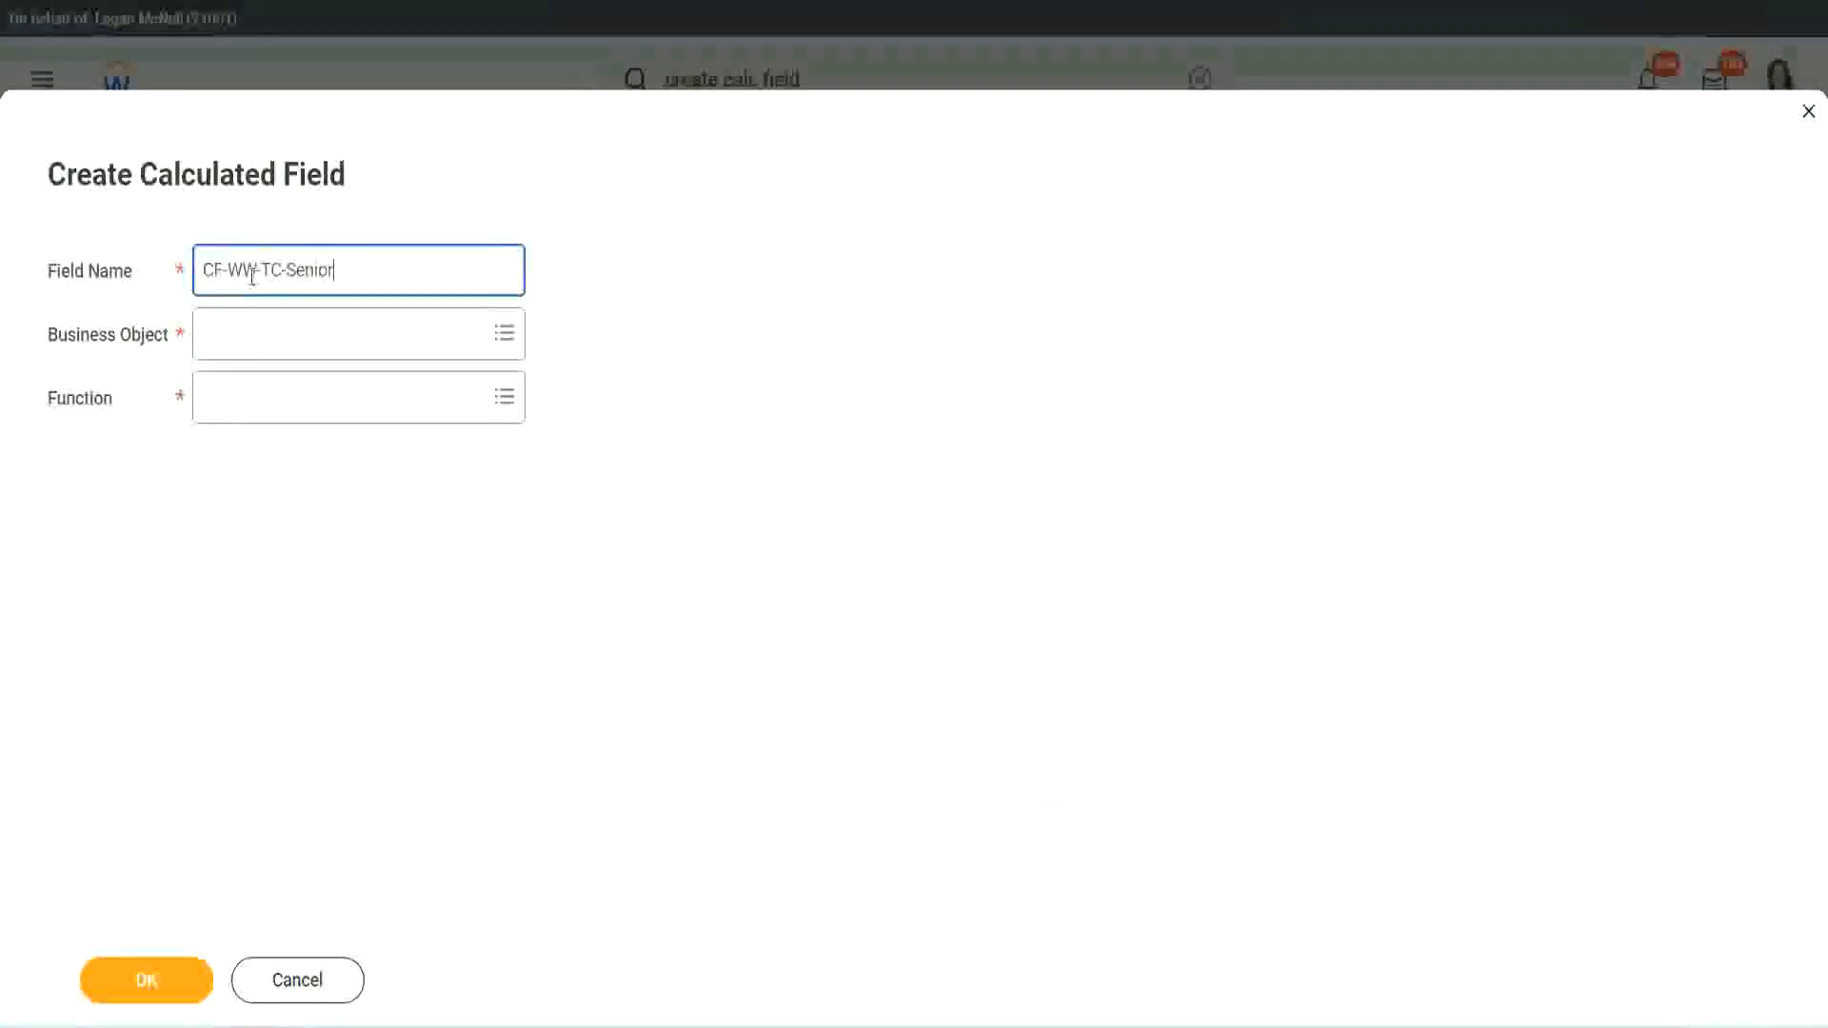
key("ctrl+shift+Left")
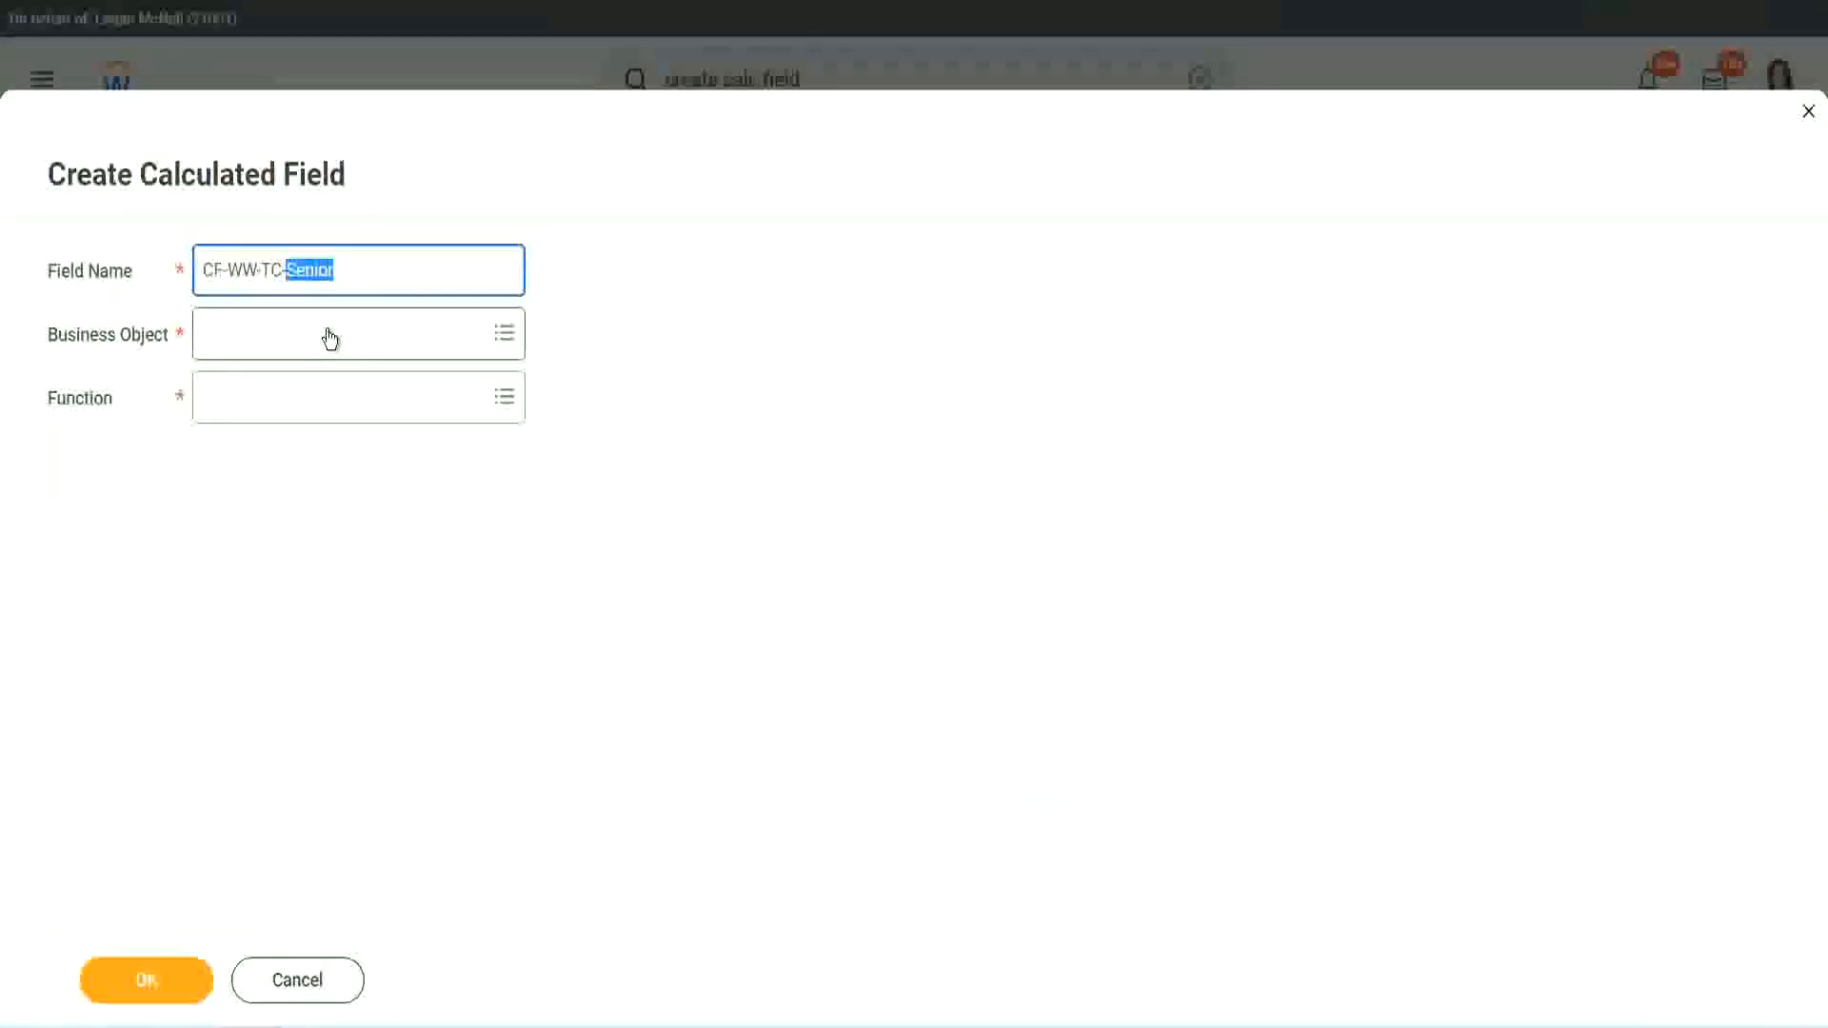
type("Legend")
Step: Set the CF-WW-TC-Legend field's business object to Global and its function to Text Constant
left_click(257, 347)
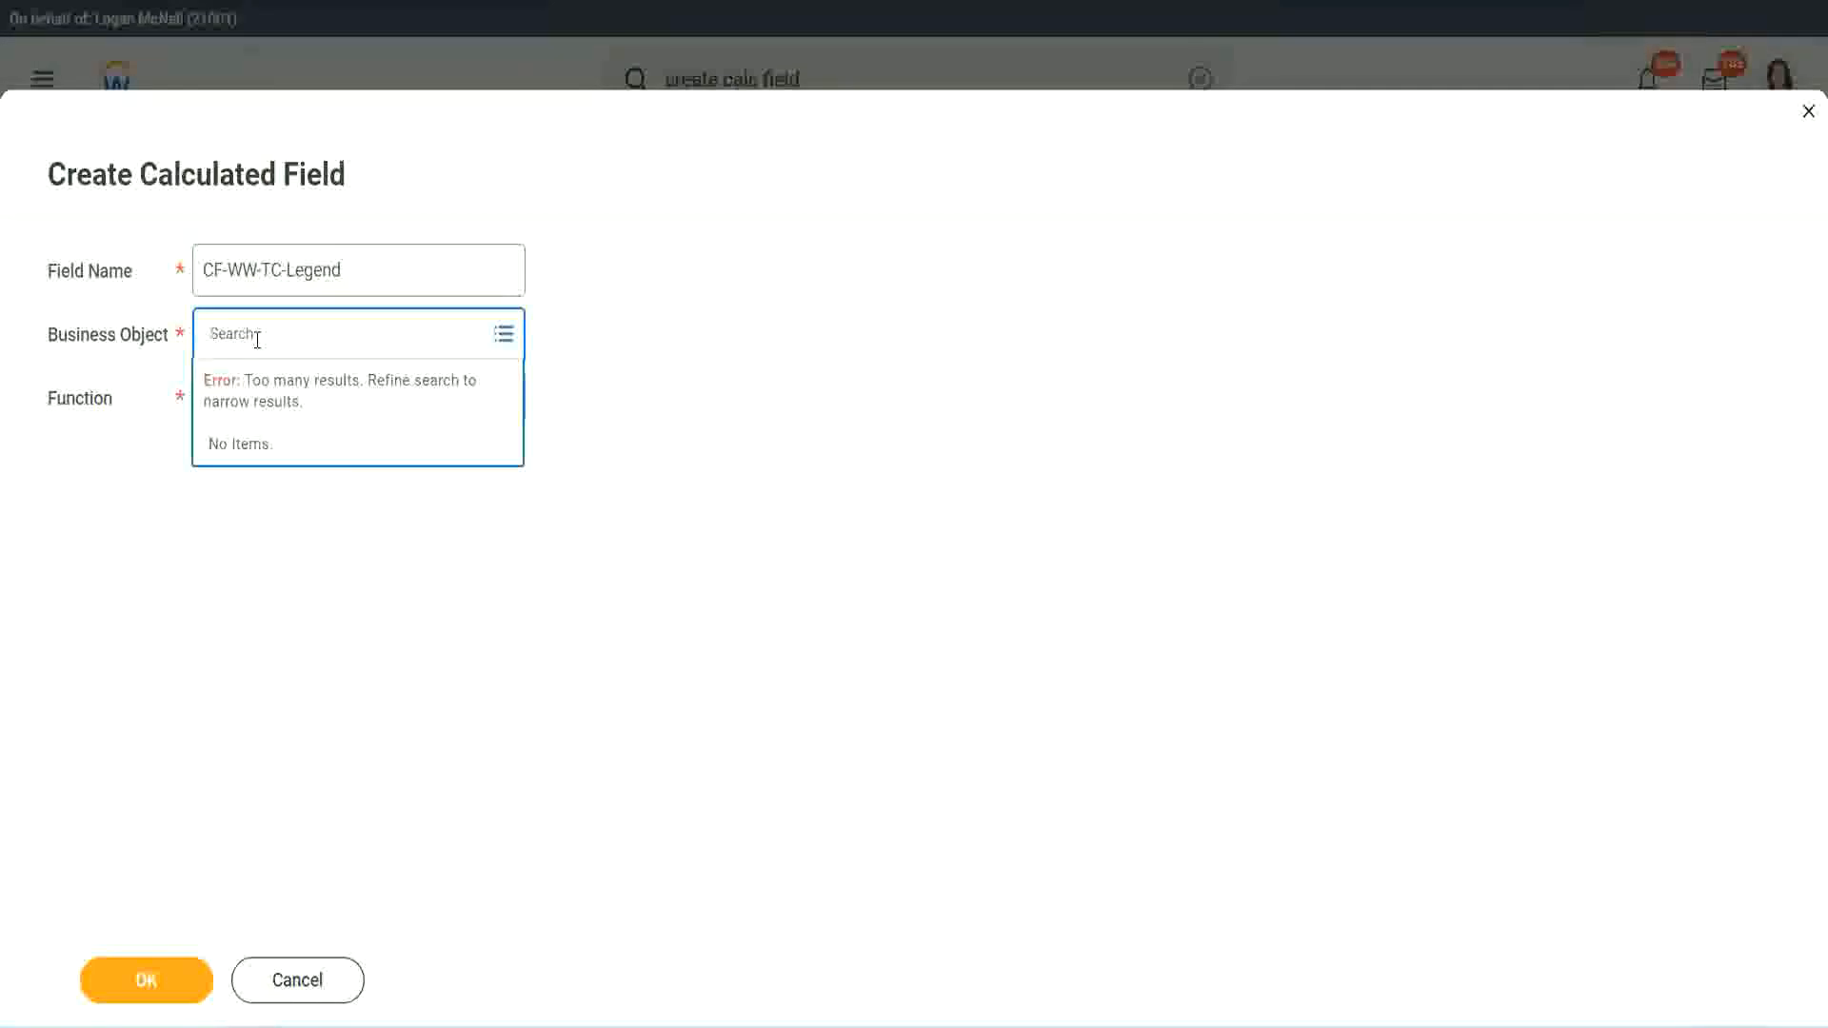
type("glo")
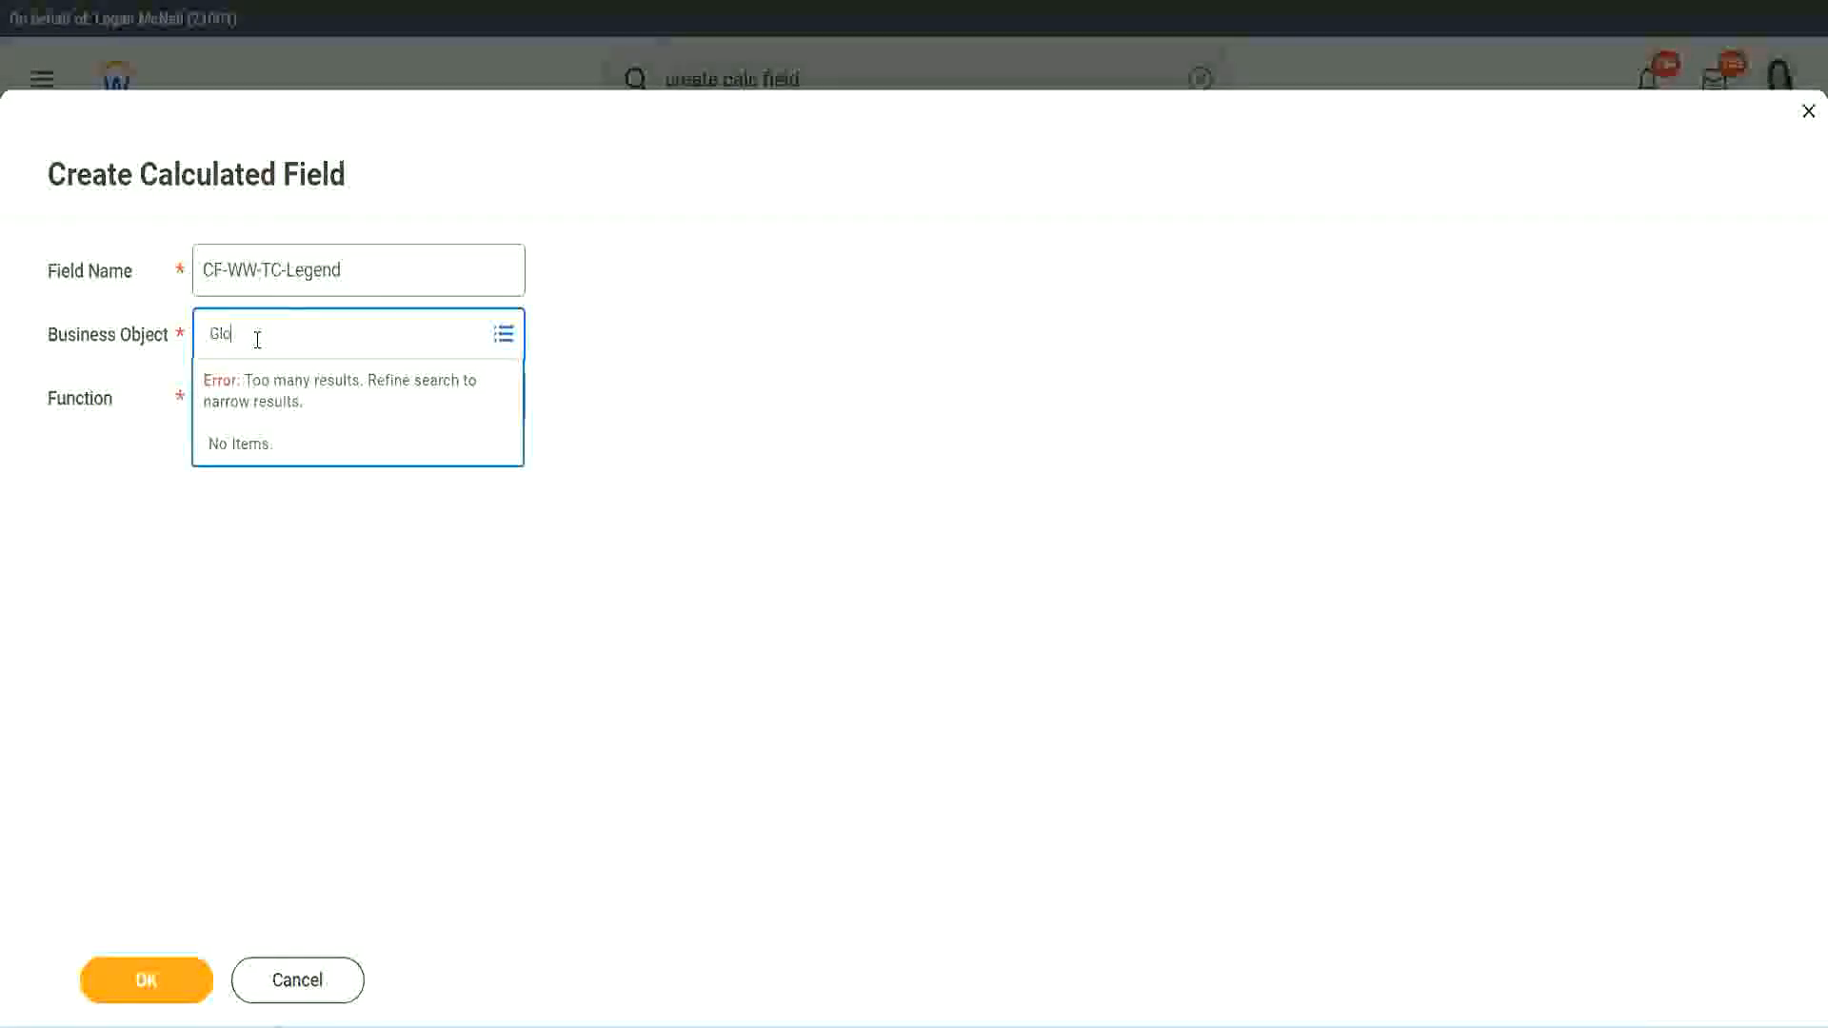
type("bal")
key("Return")
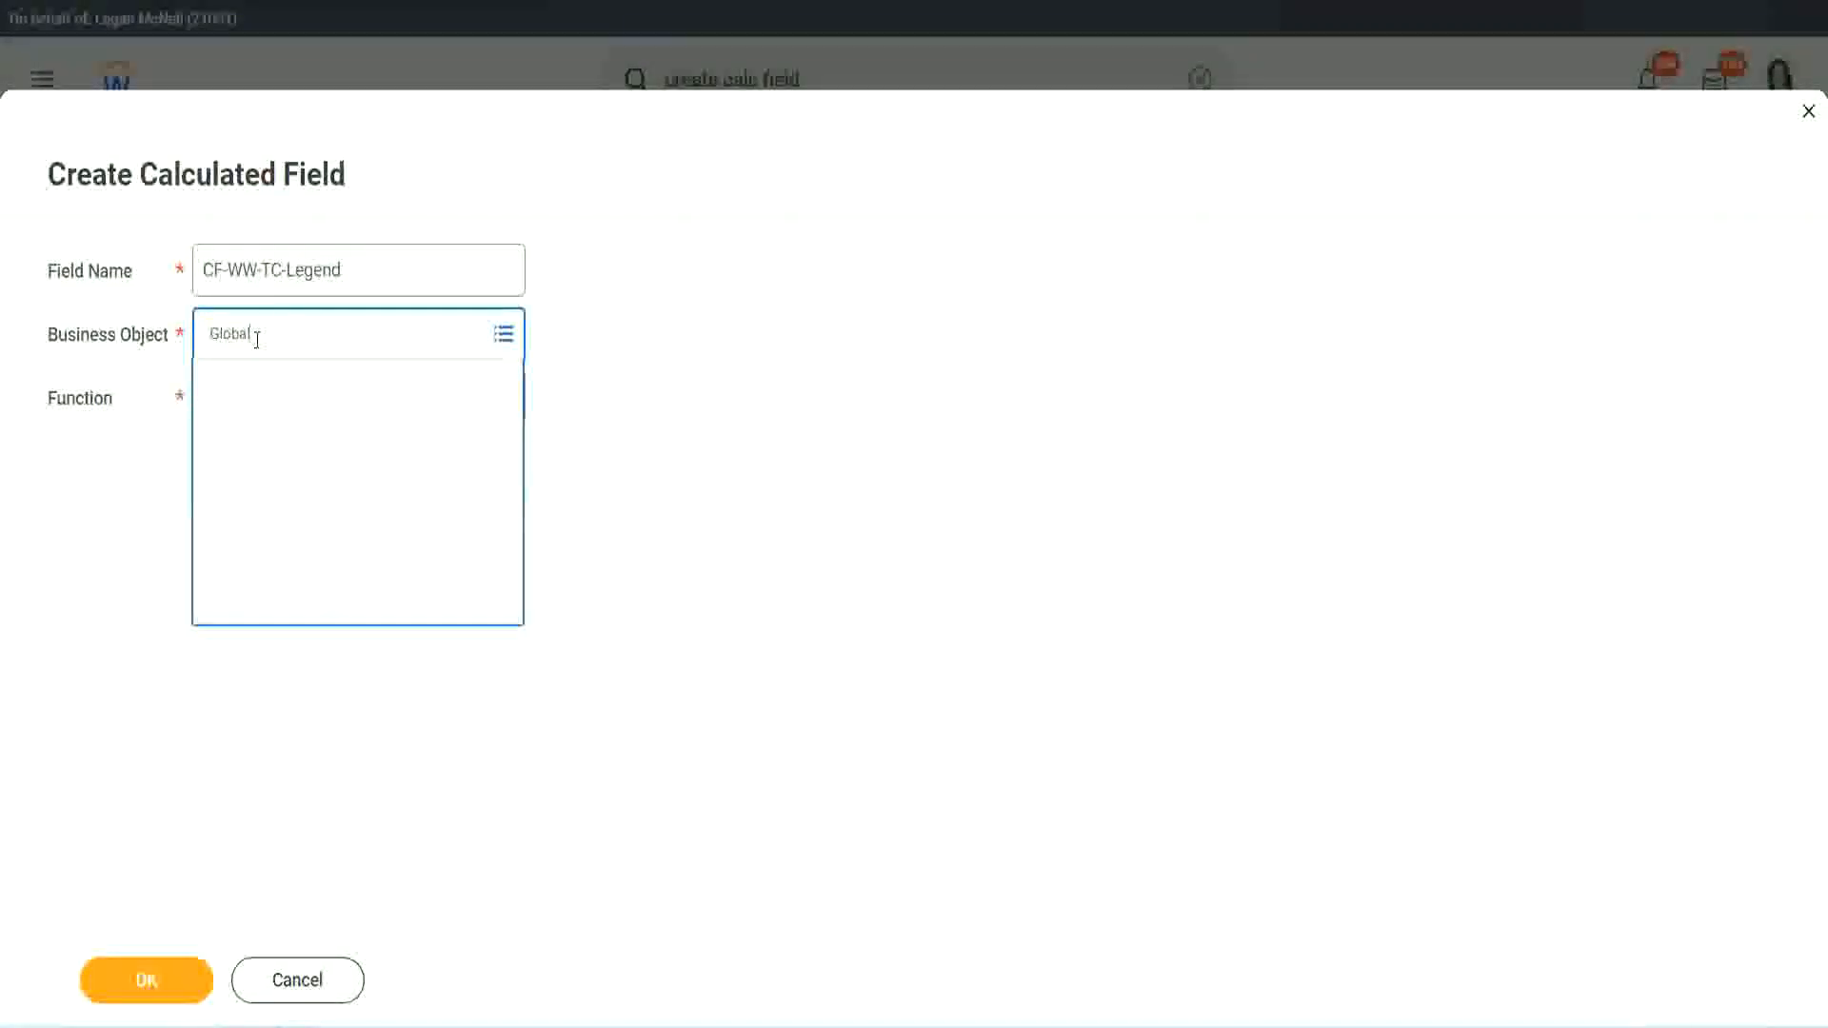
left_click(261, 435)
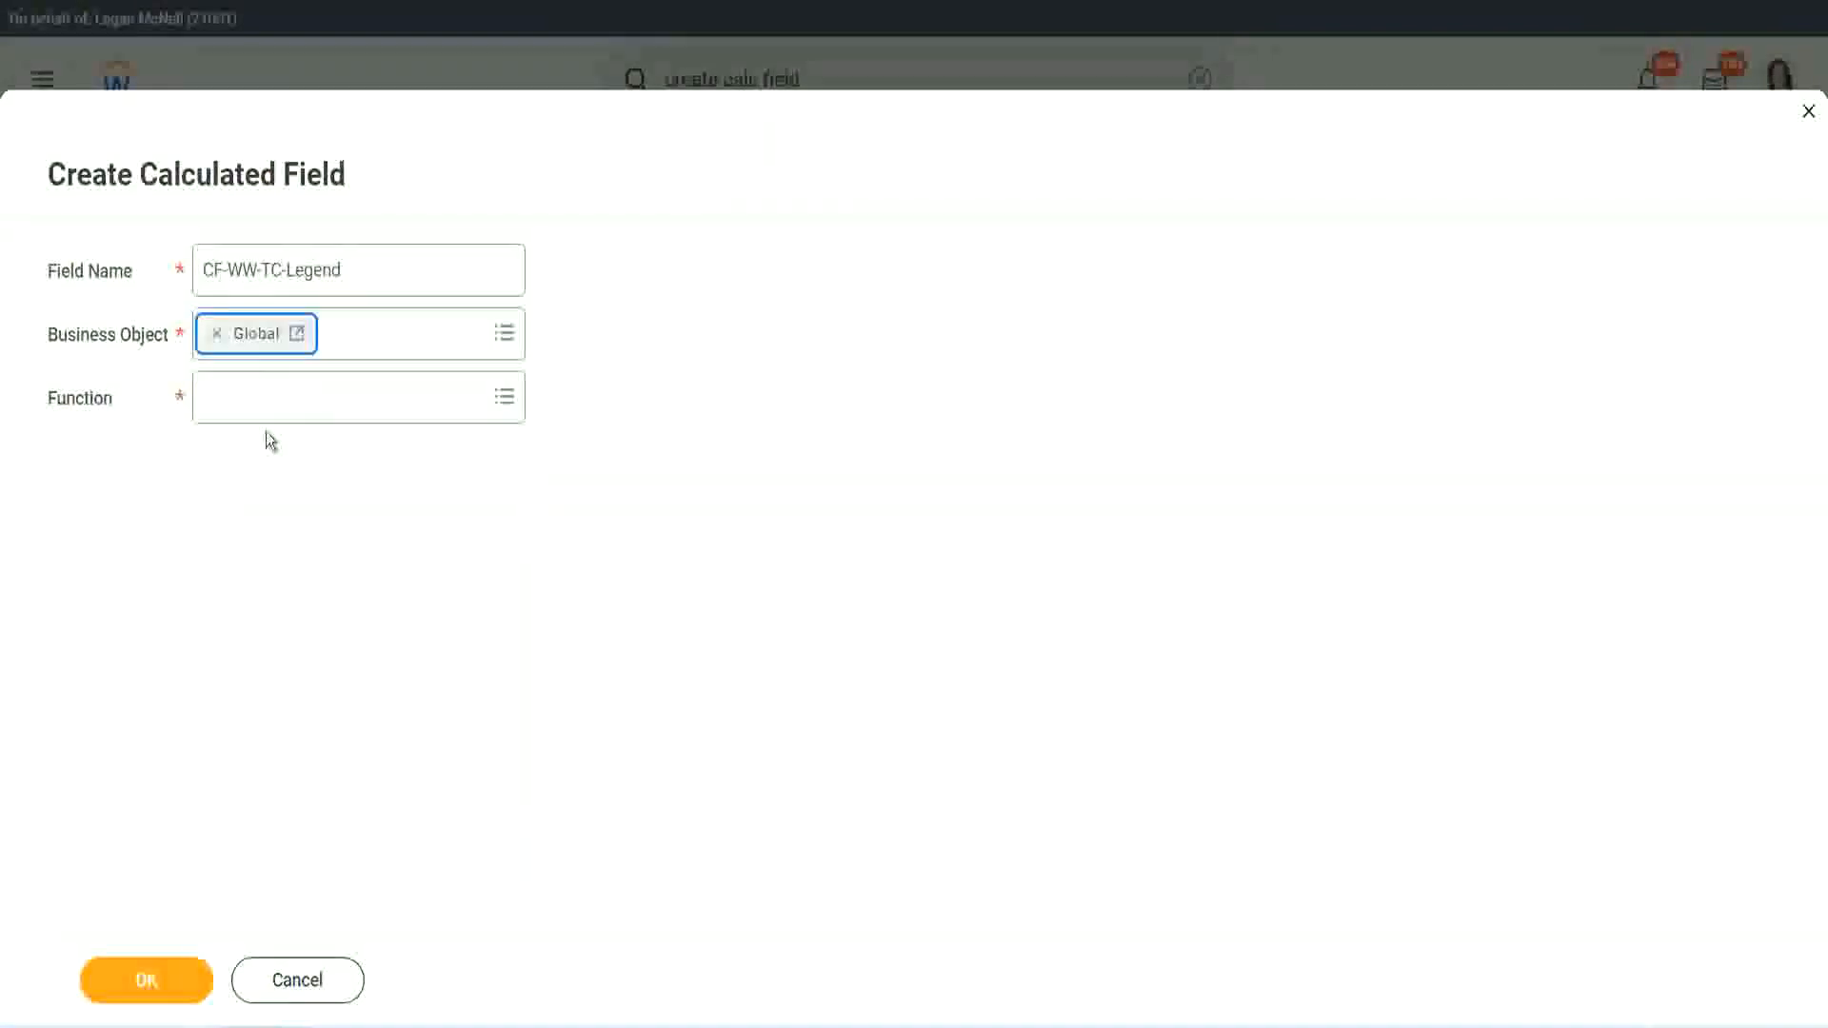
left_click(264, 400)
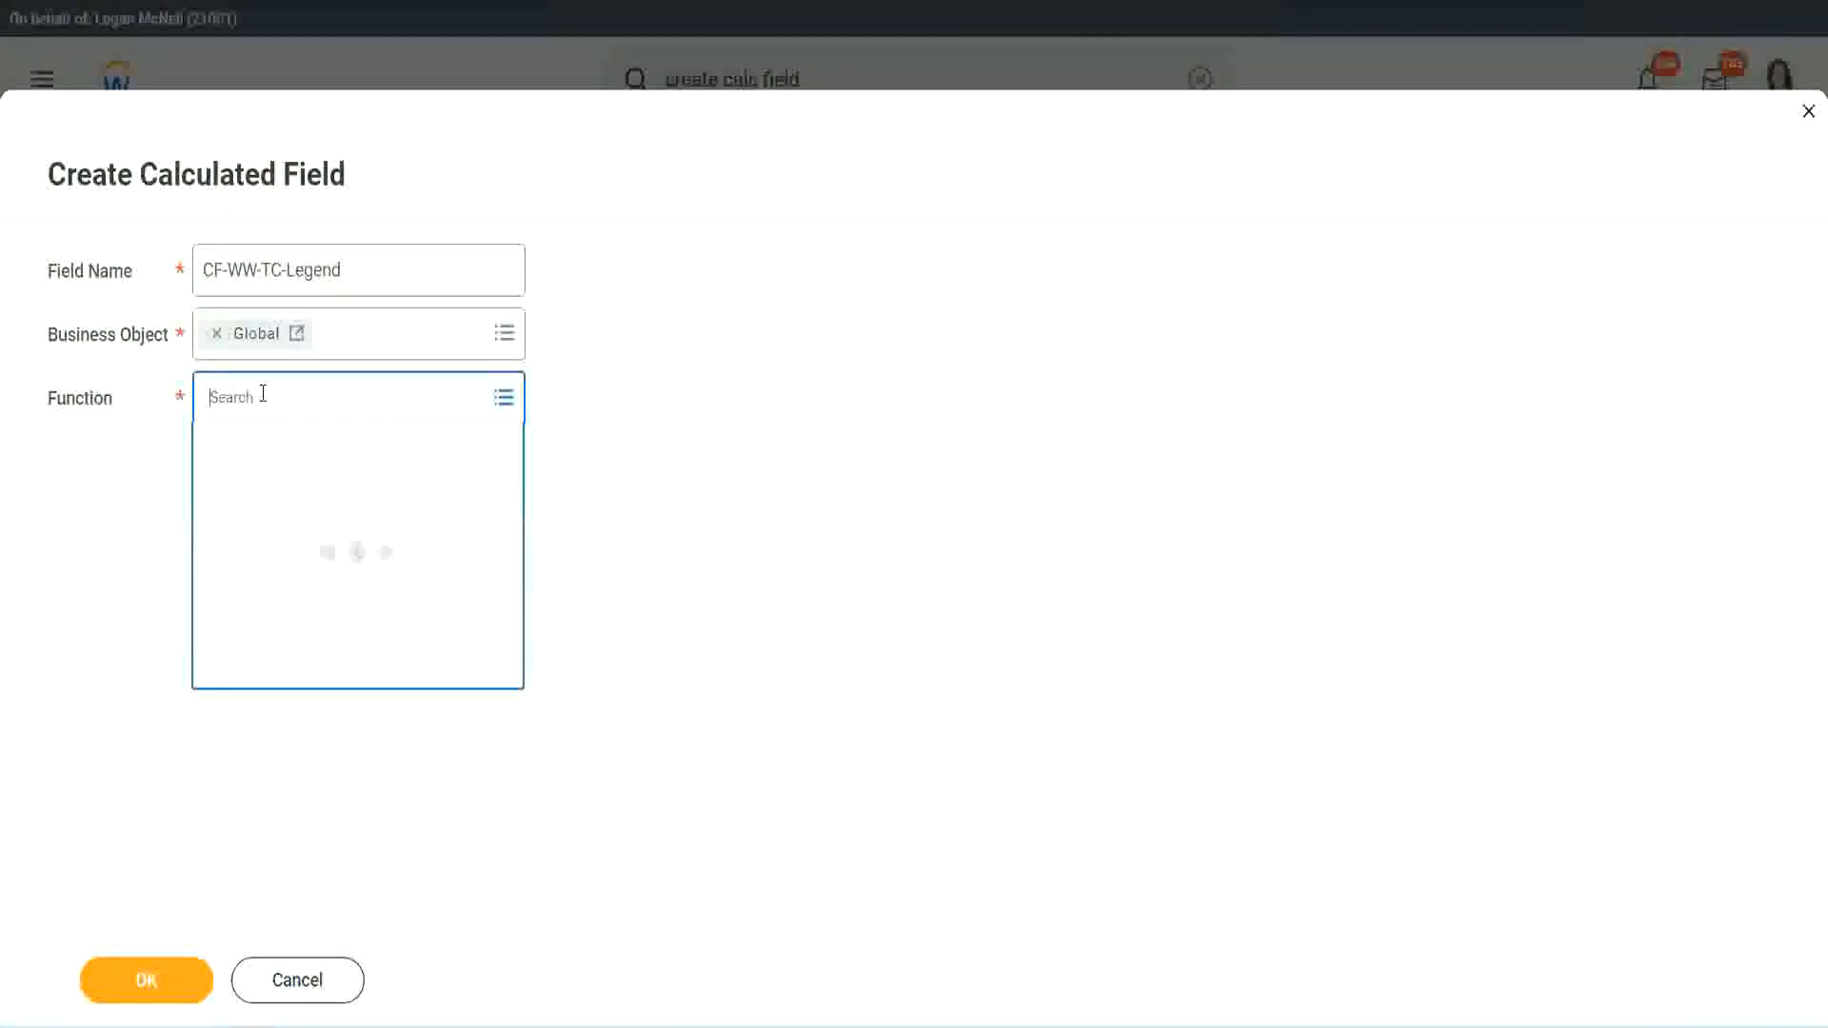
type("tc")
key("Return")
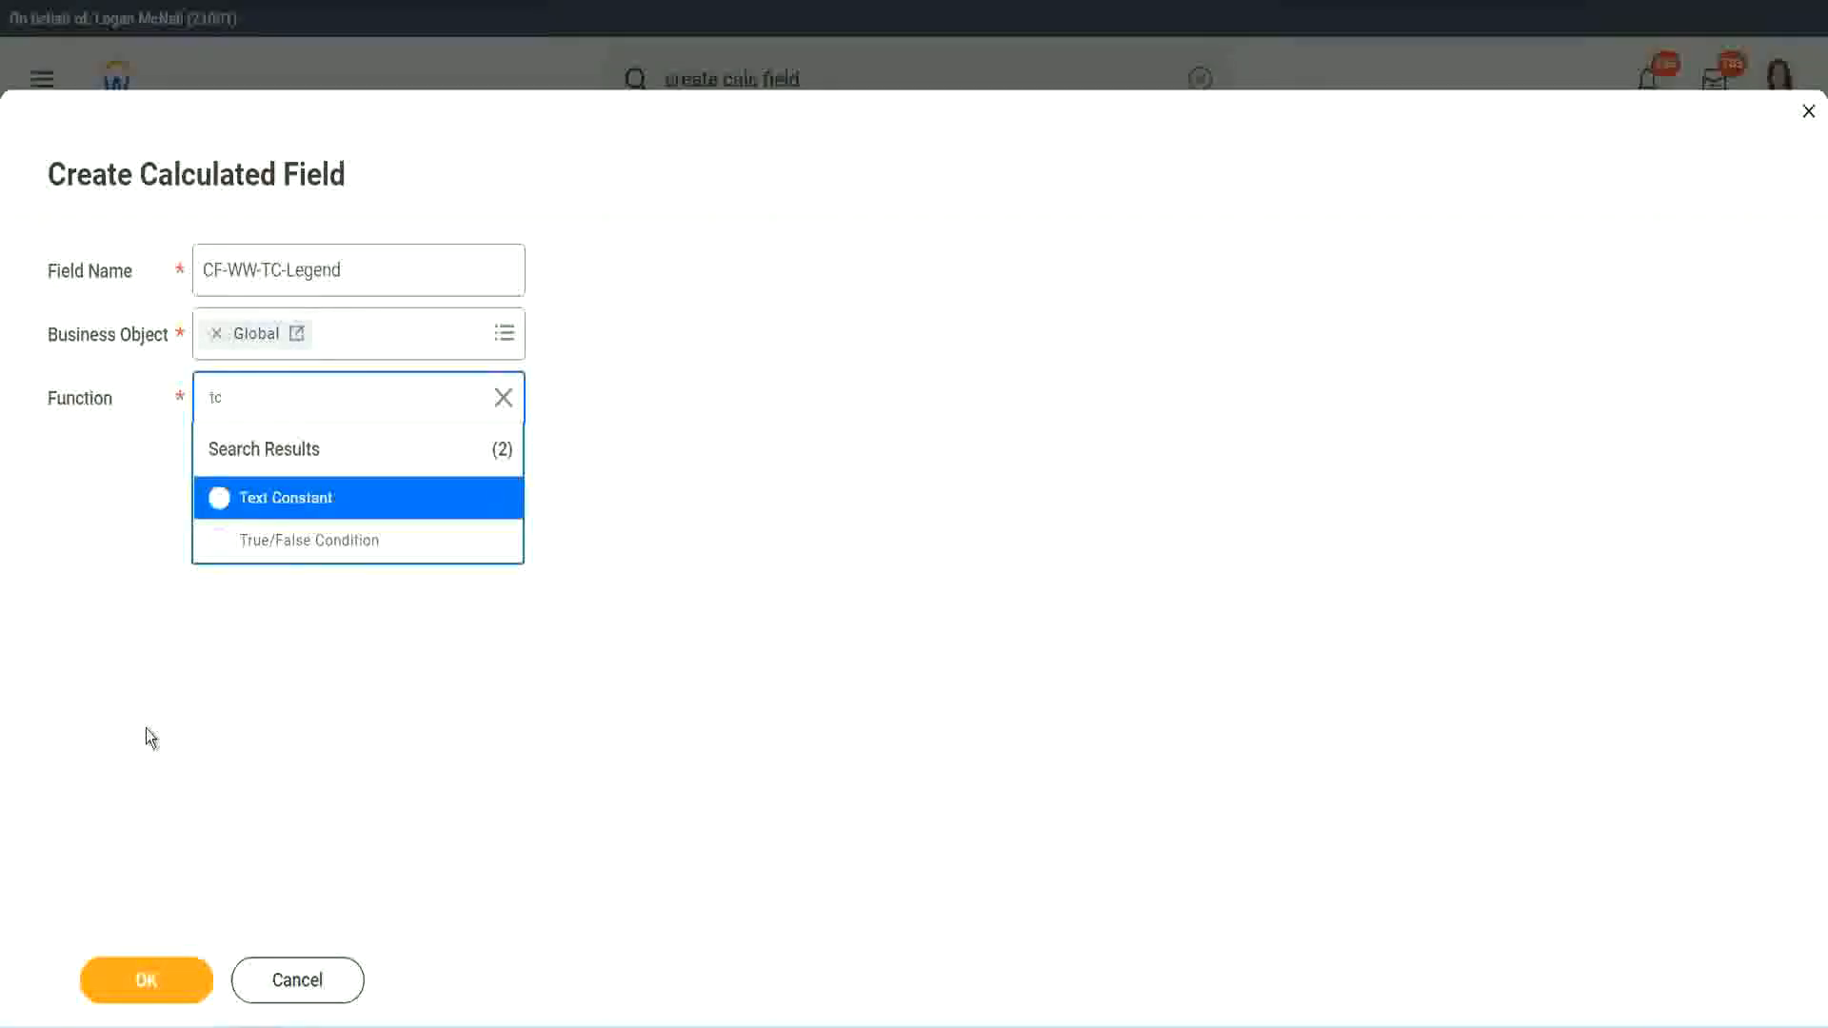
left_click(224, 512)
left_click(111, 980)
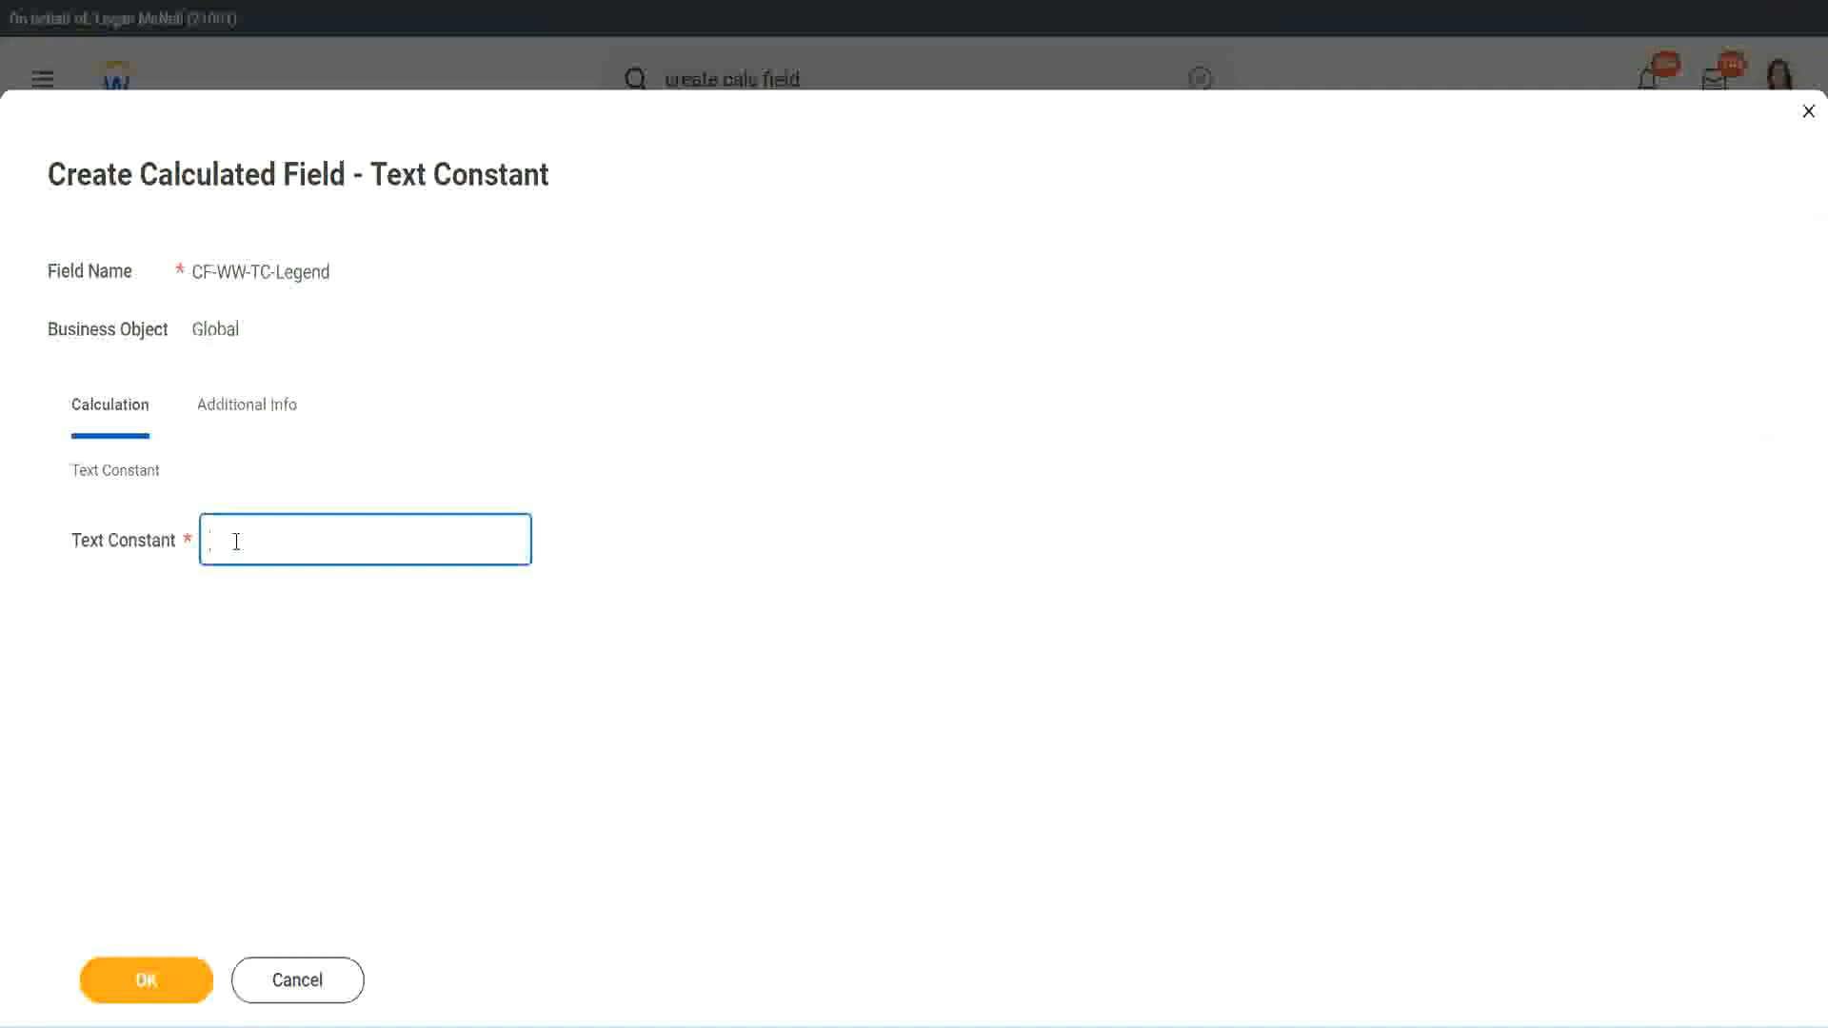
Step: Define the text constant as Legend and save the field as the fourth row's return value
type("Legend")
left_click(155, 986)
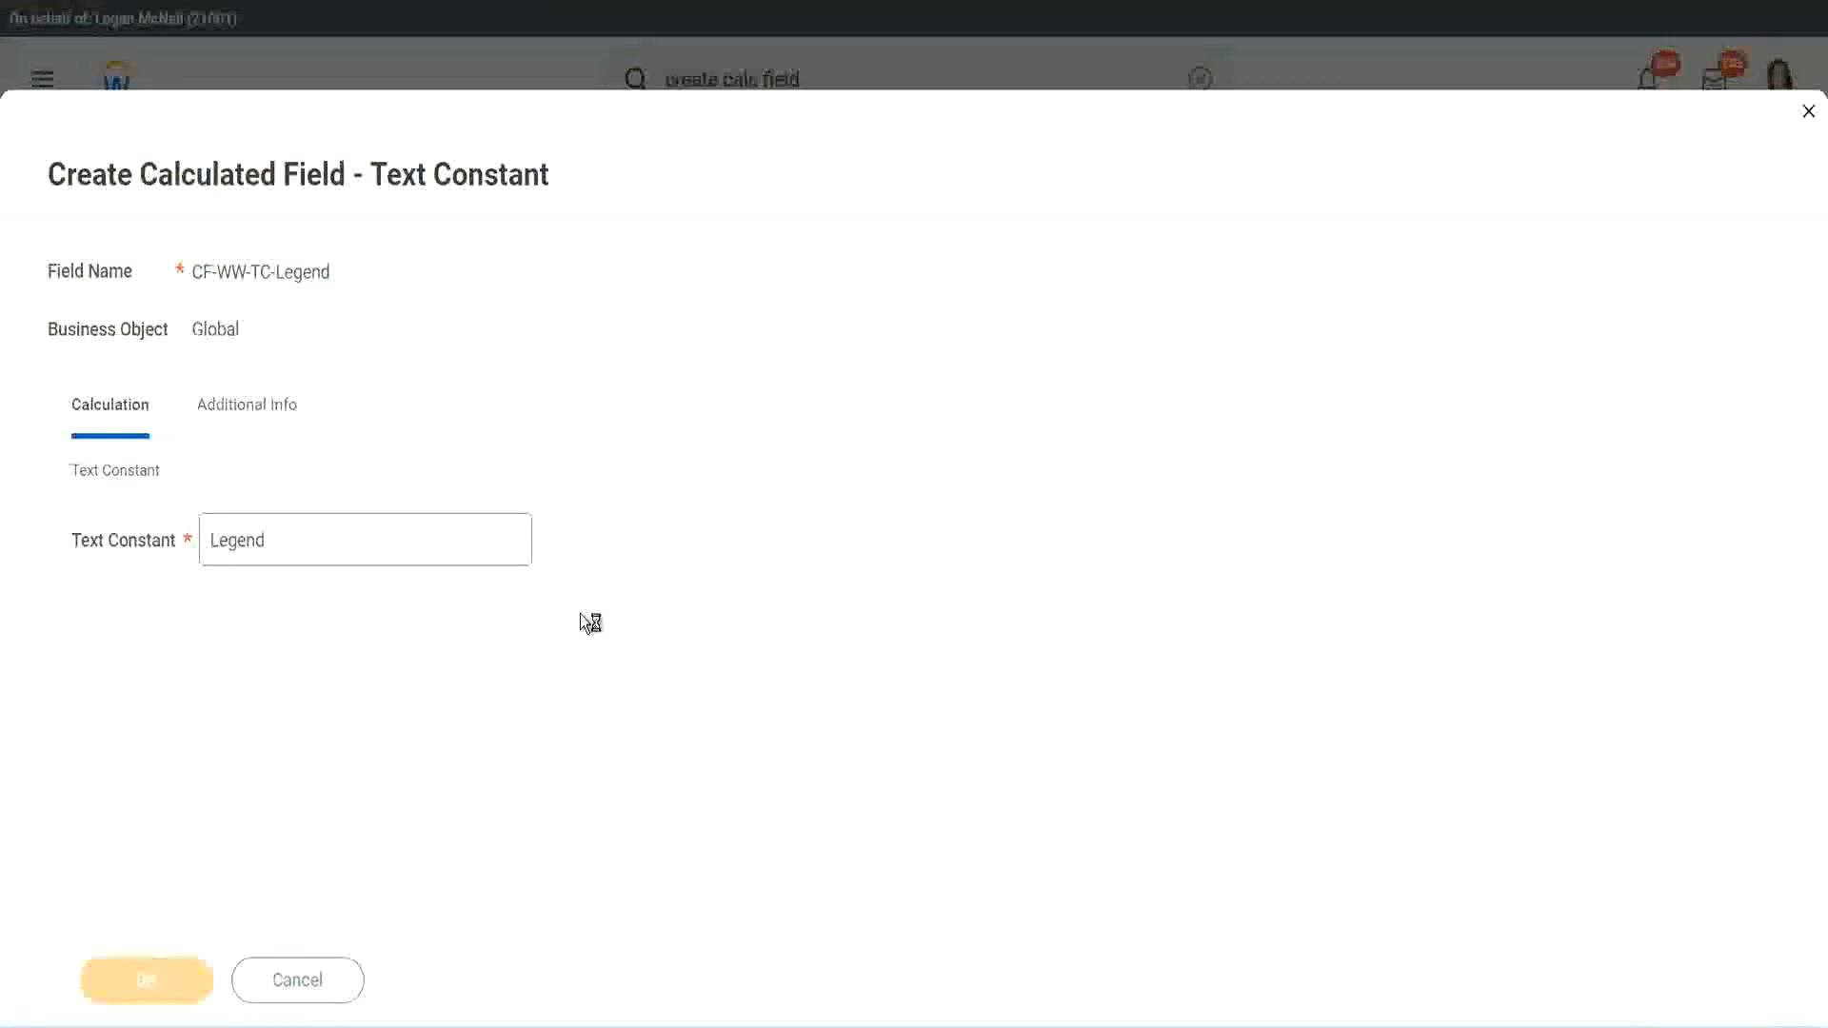
Step: Review the field type, conditions and return values, and save the Evaluate Expression calculated field
scroll(970, 512, "down", 3)
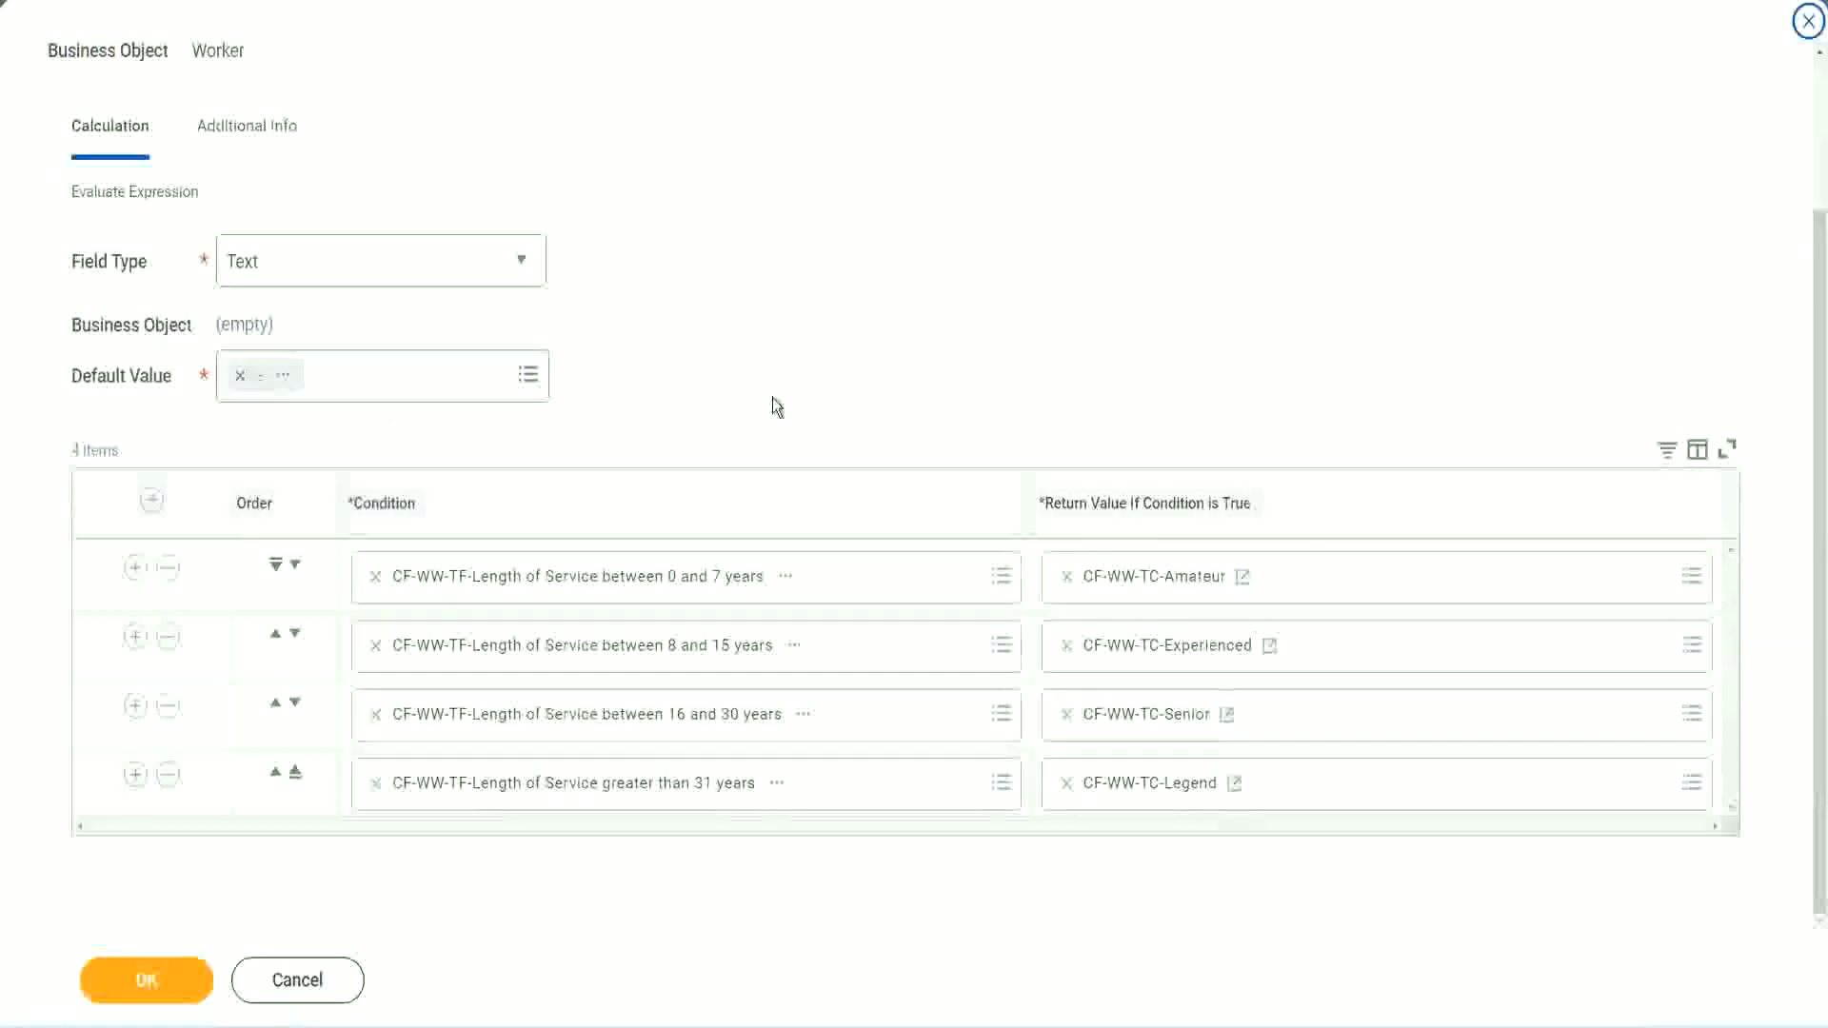
scroll(774, 383, "up", 1)
scroll(774, 383, "up", 1)
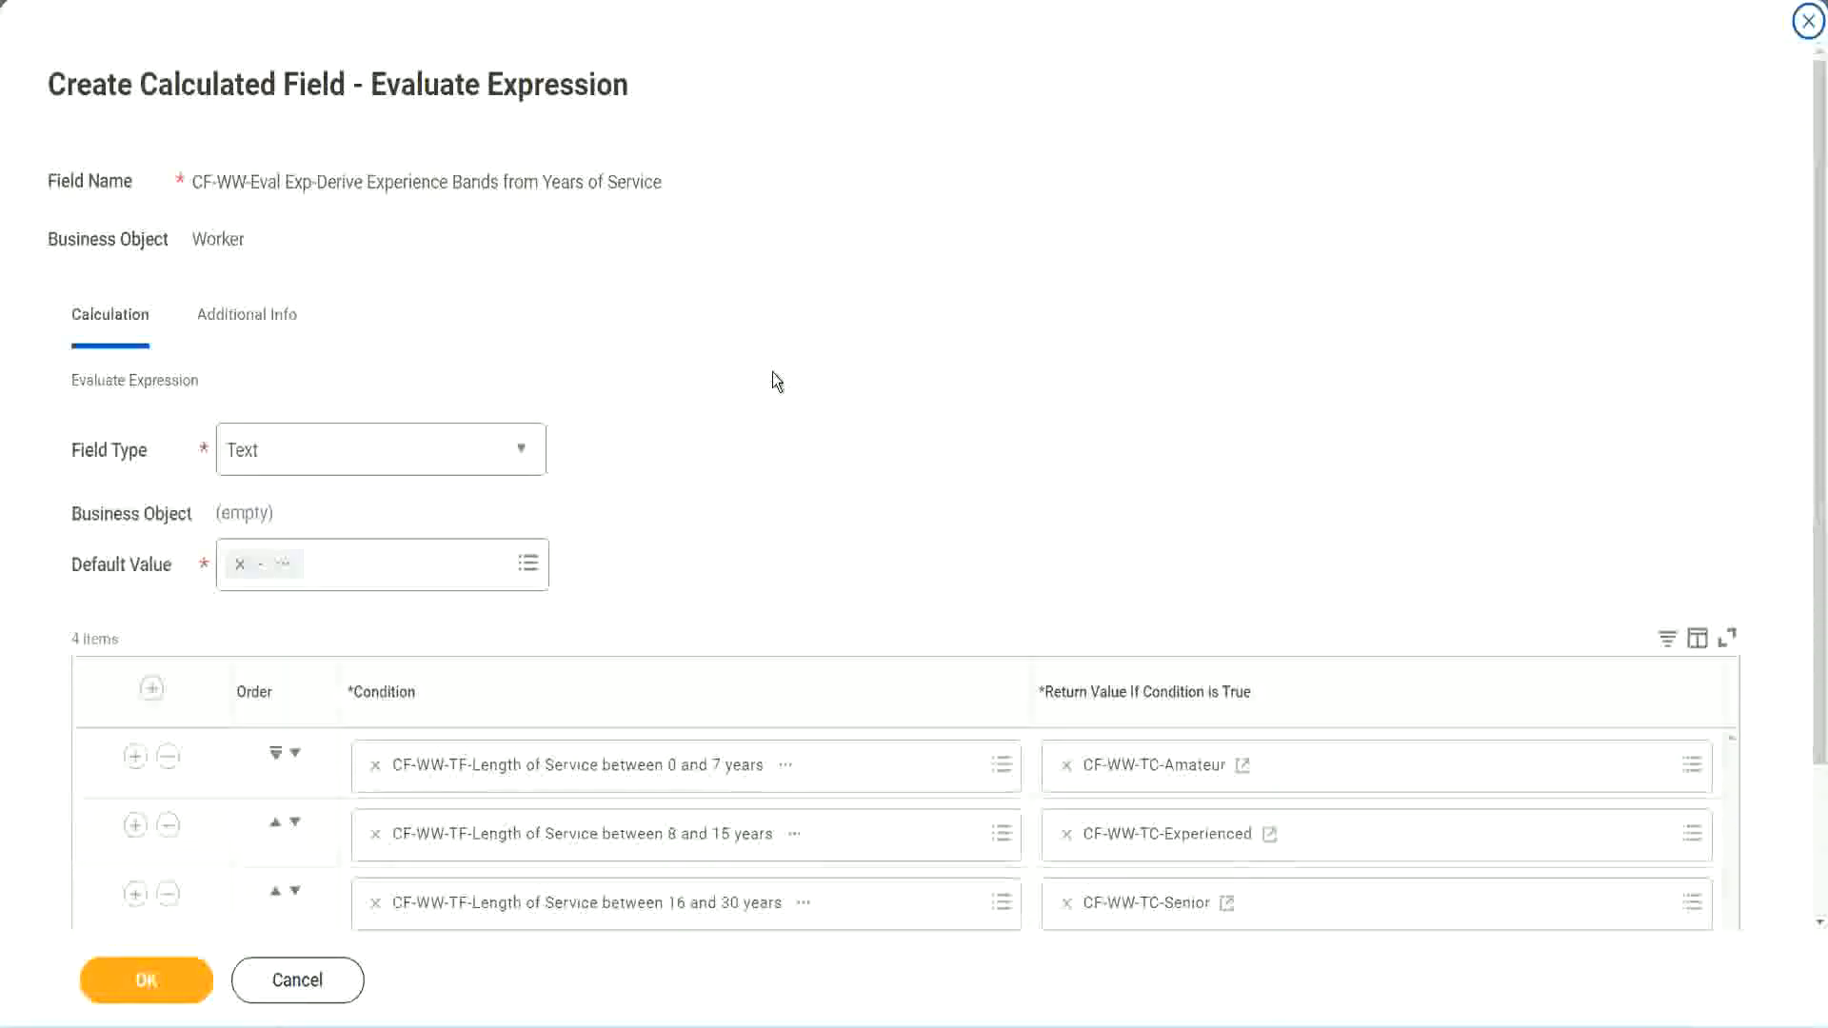
scroll(773, 381, "down", 2)
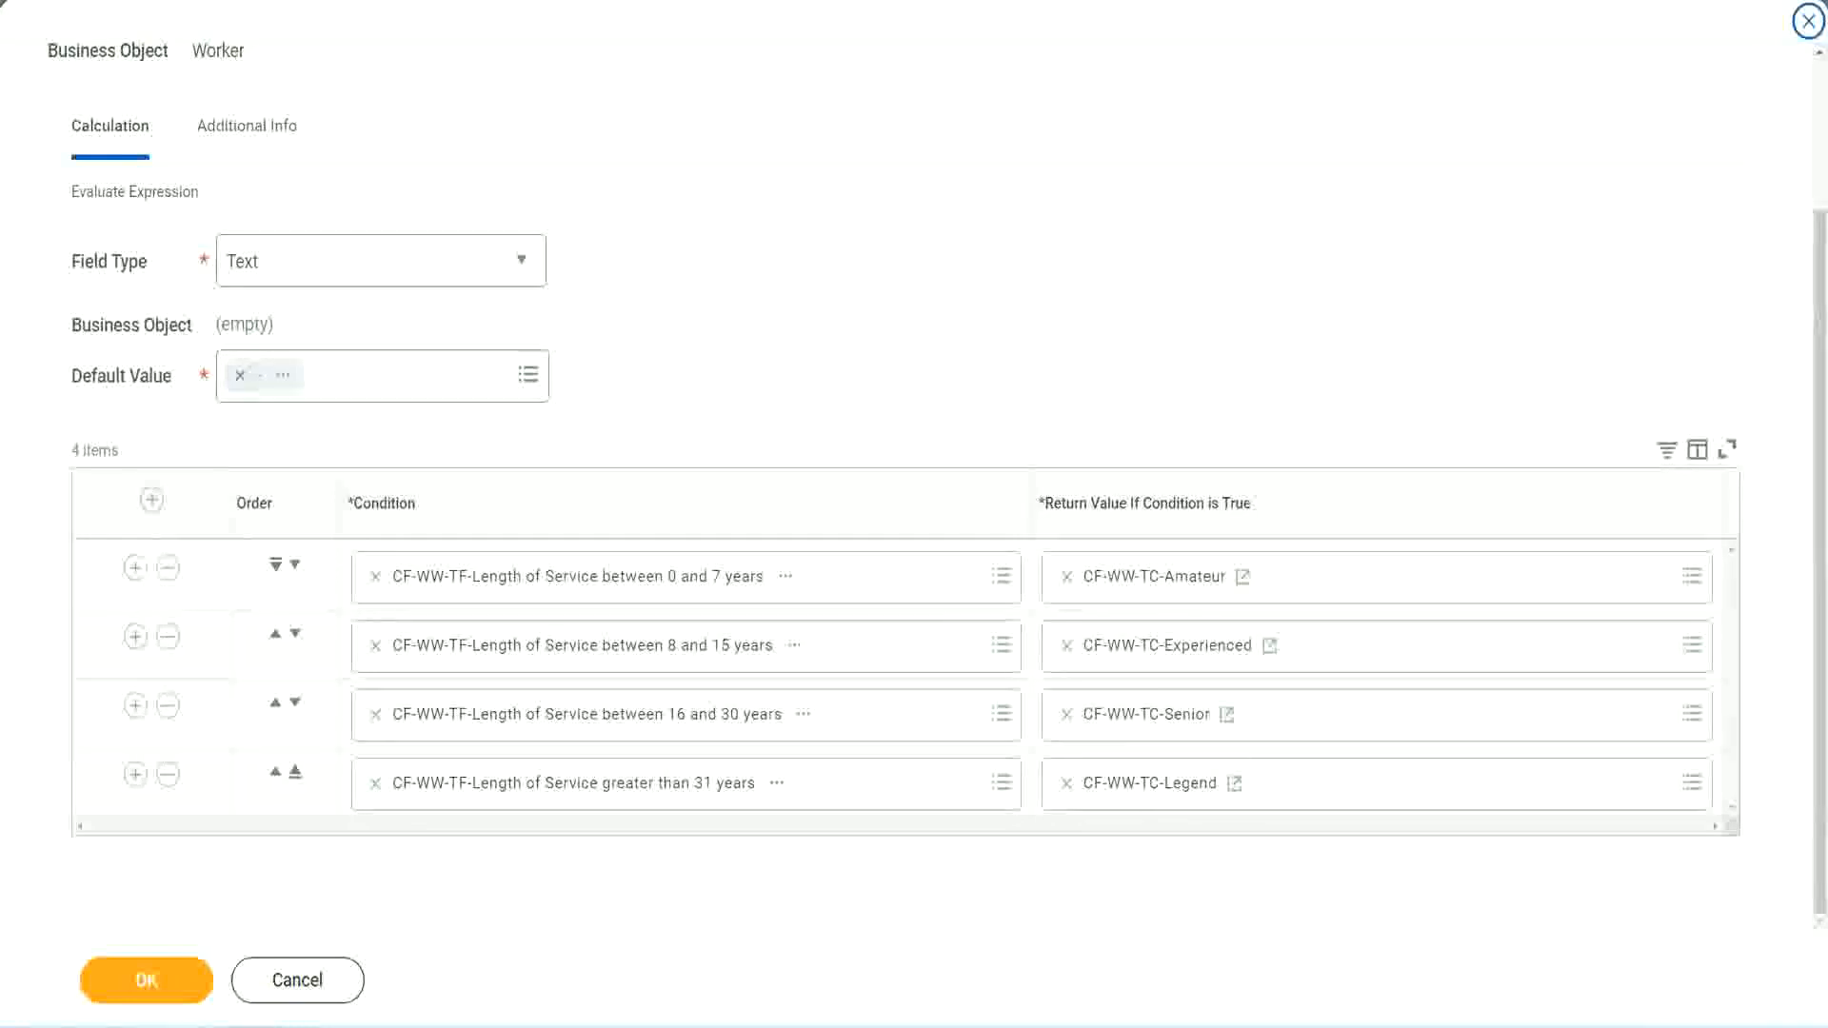
mouse_move(1172, 267)
left_mouse_down()
mouse_move(1163, 408)
mouse_move(1185, 459)
left_mouse_up()
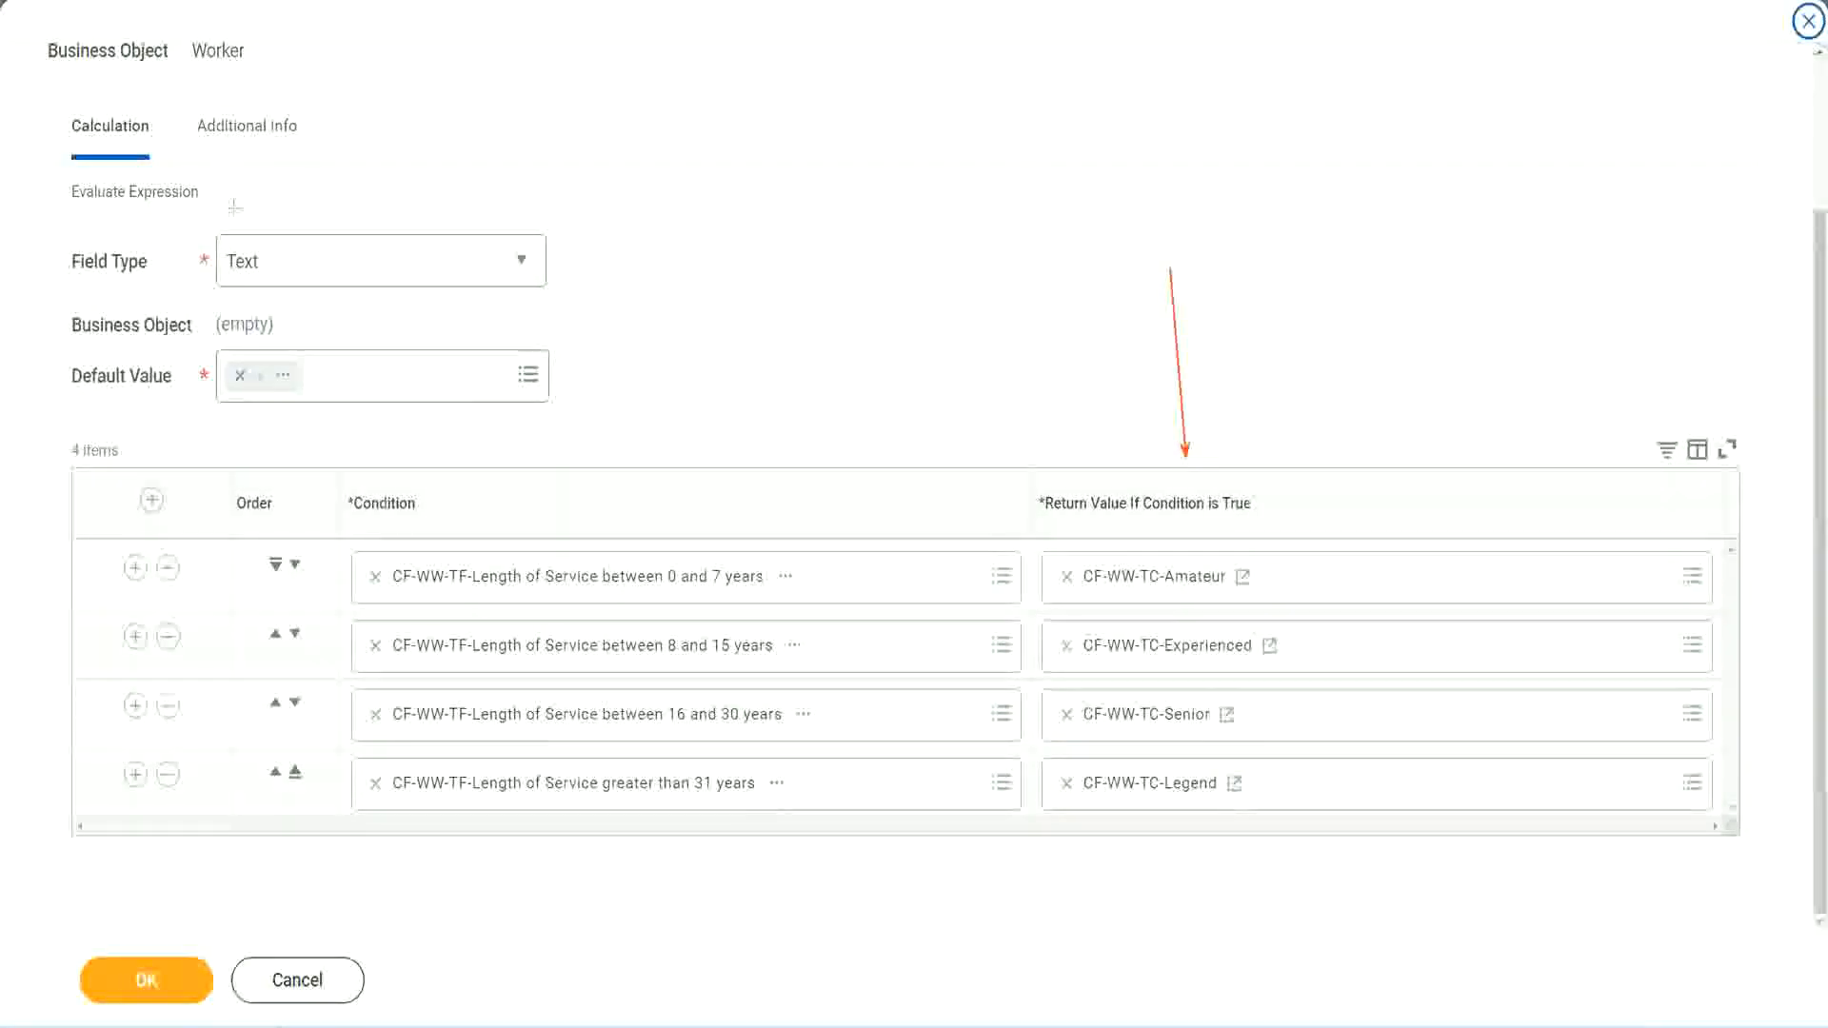
left_click_drag(226, 163, 234, 228)
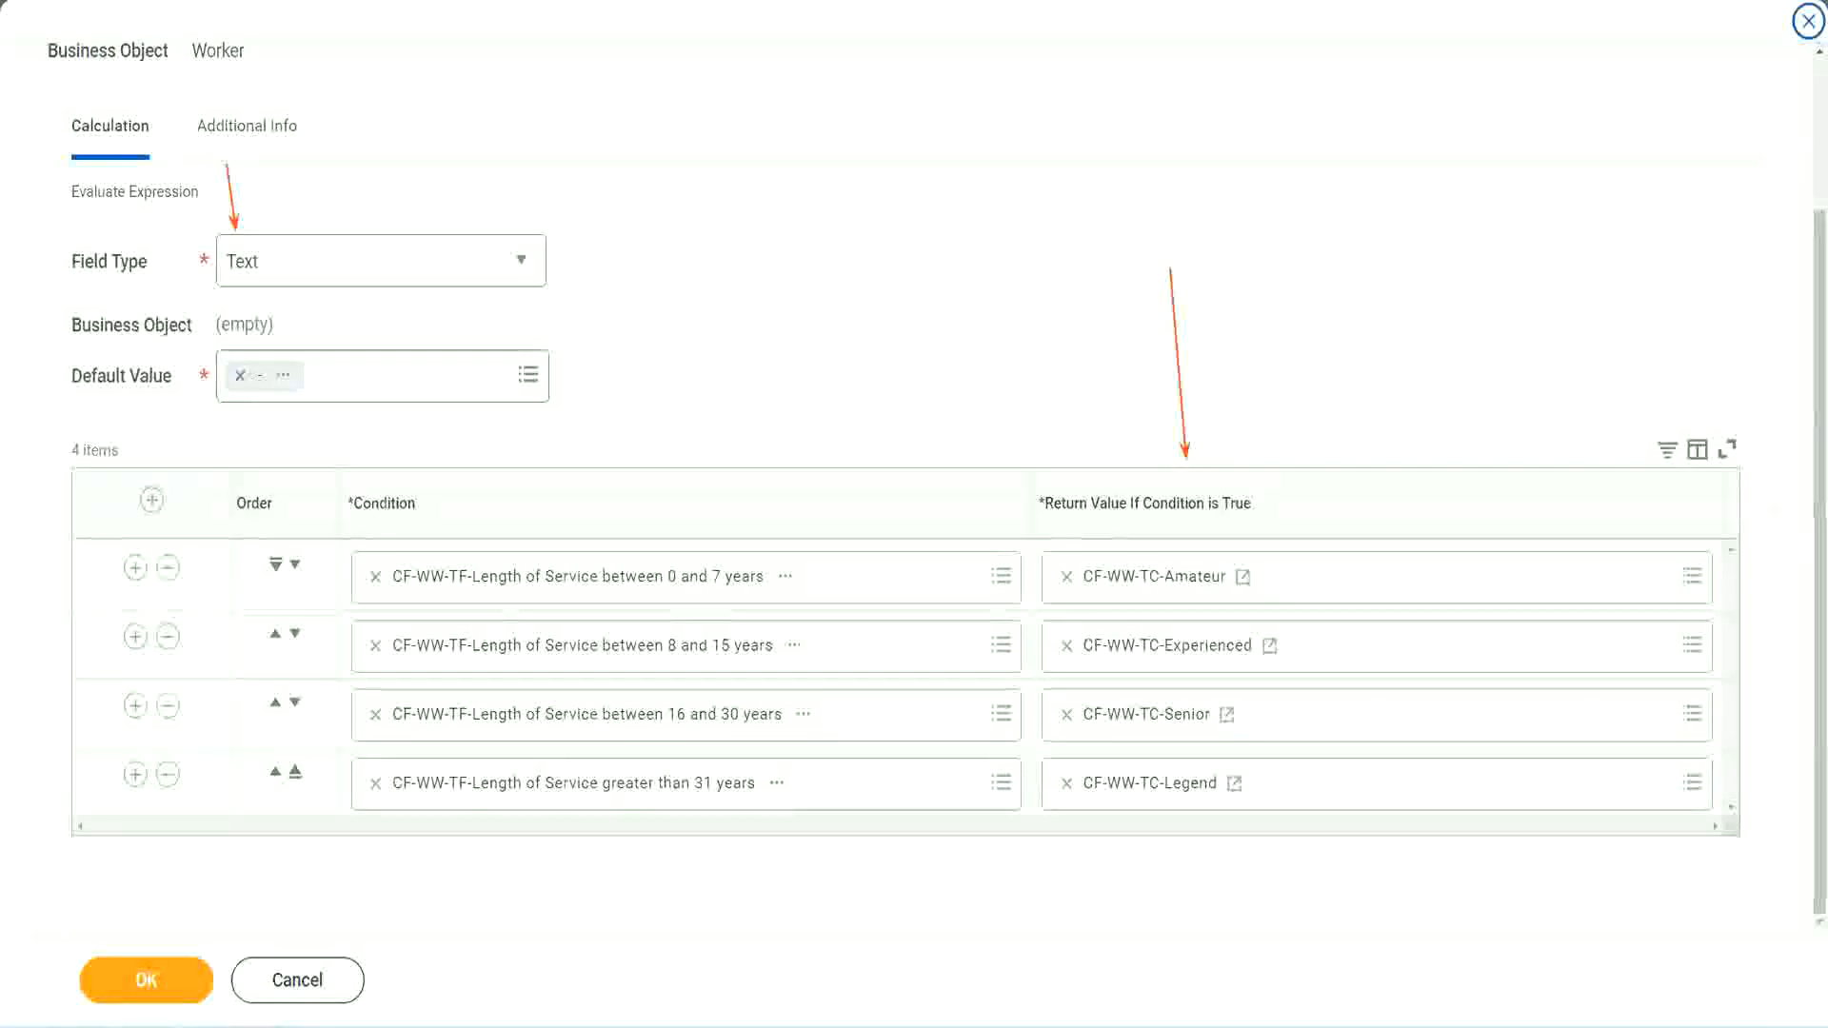
left_click(158, 977)
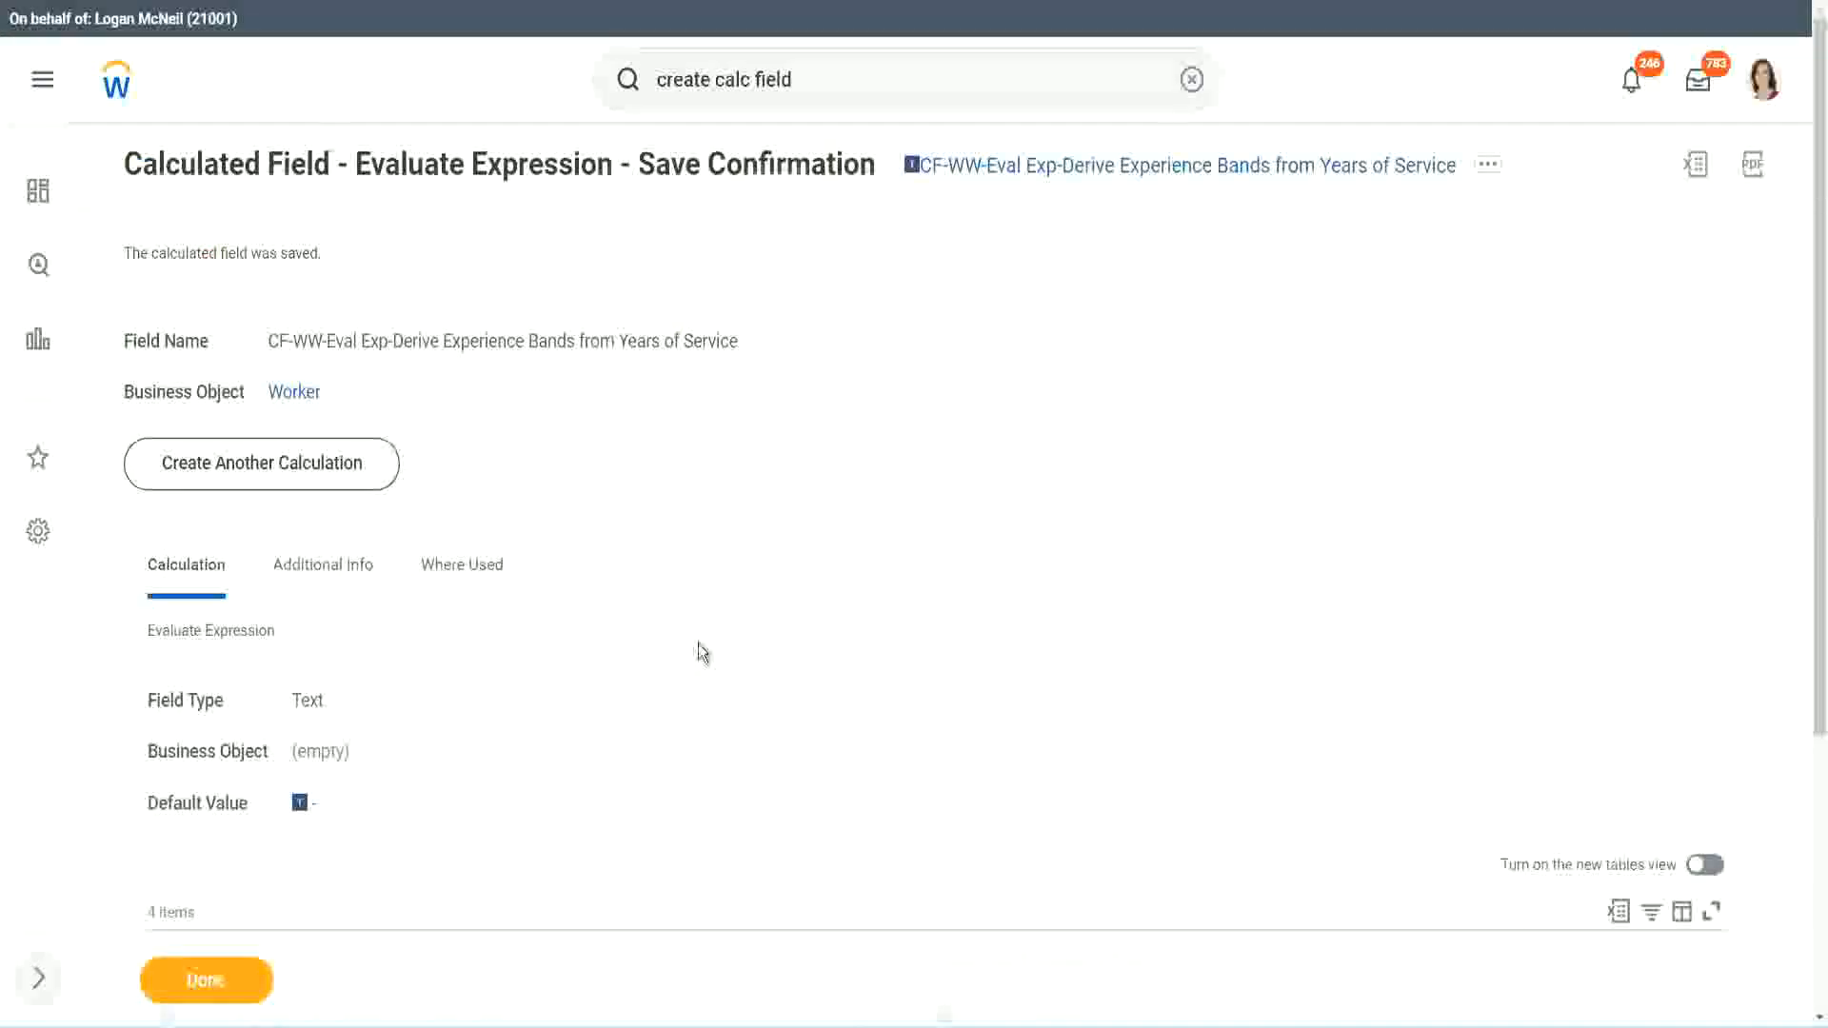
Step: Check the saved calculated field's condition rows and copy the field's name
scroll(699, 642, "down", 4)
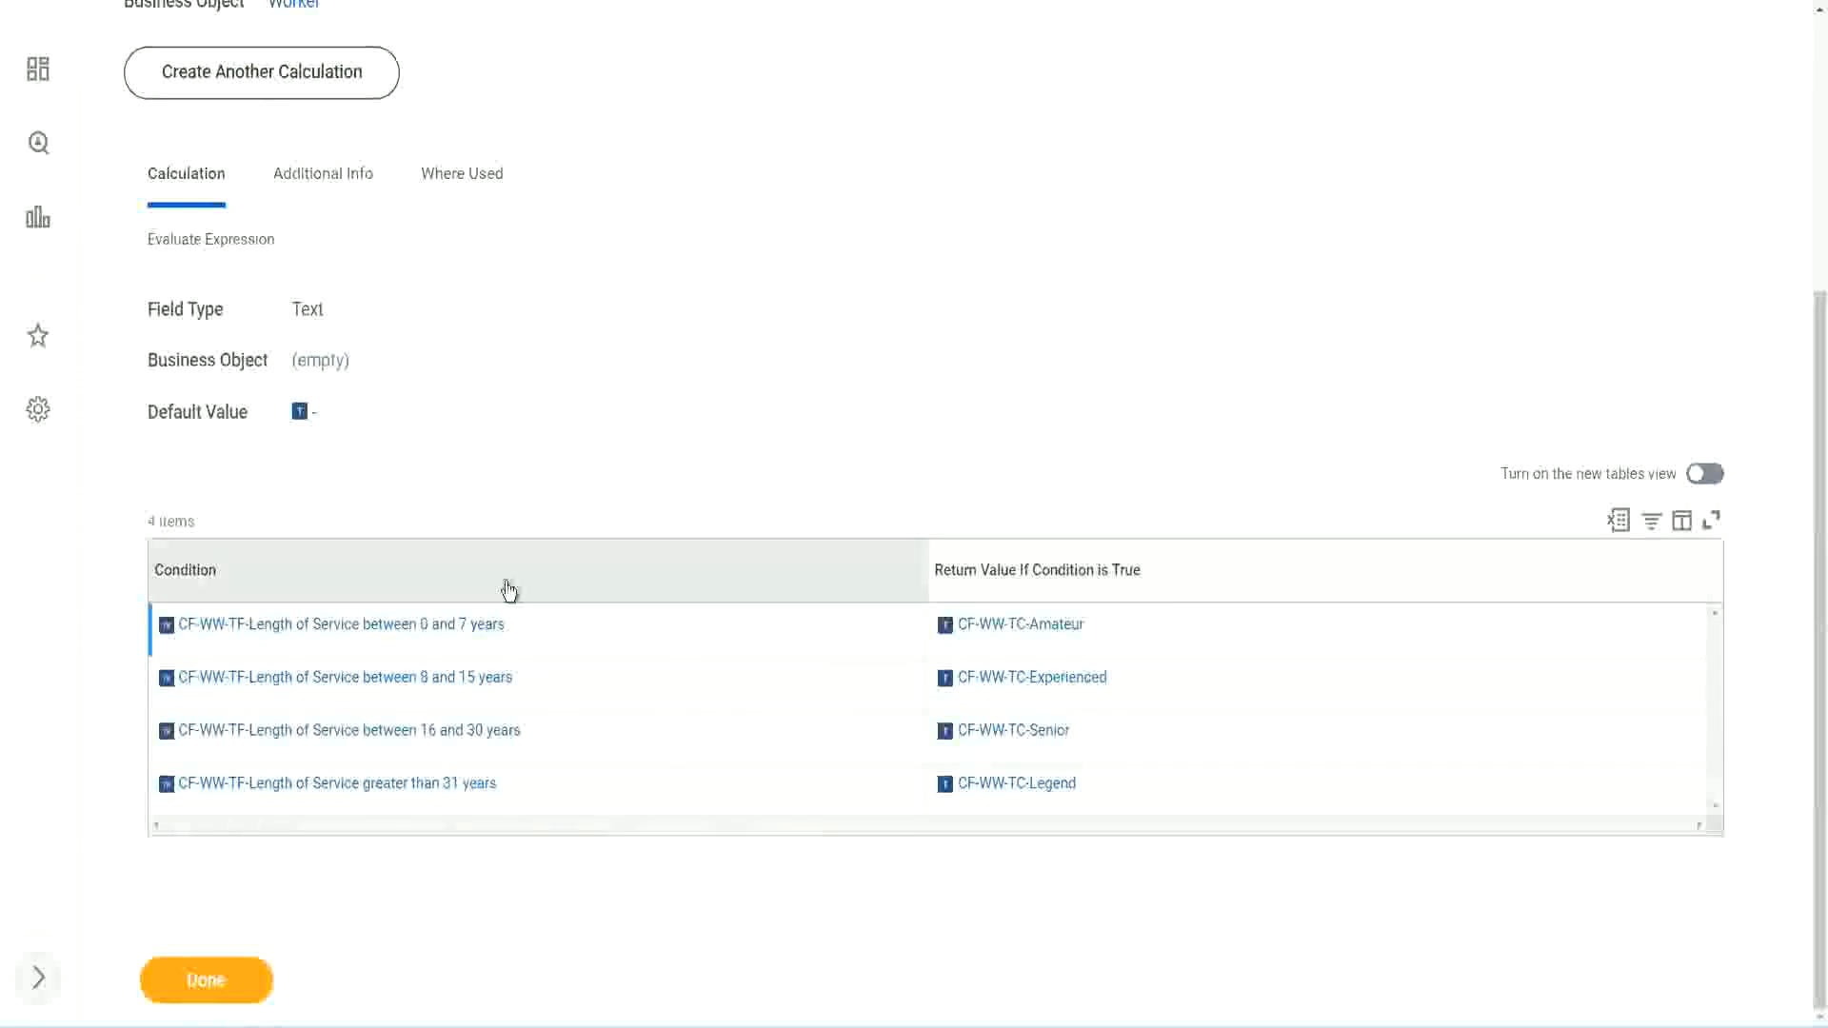
scroll(506, 587, "up", 4)
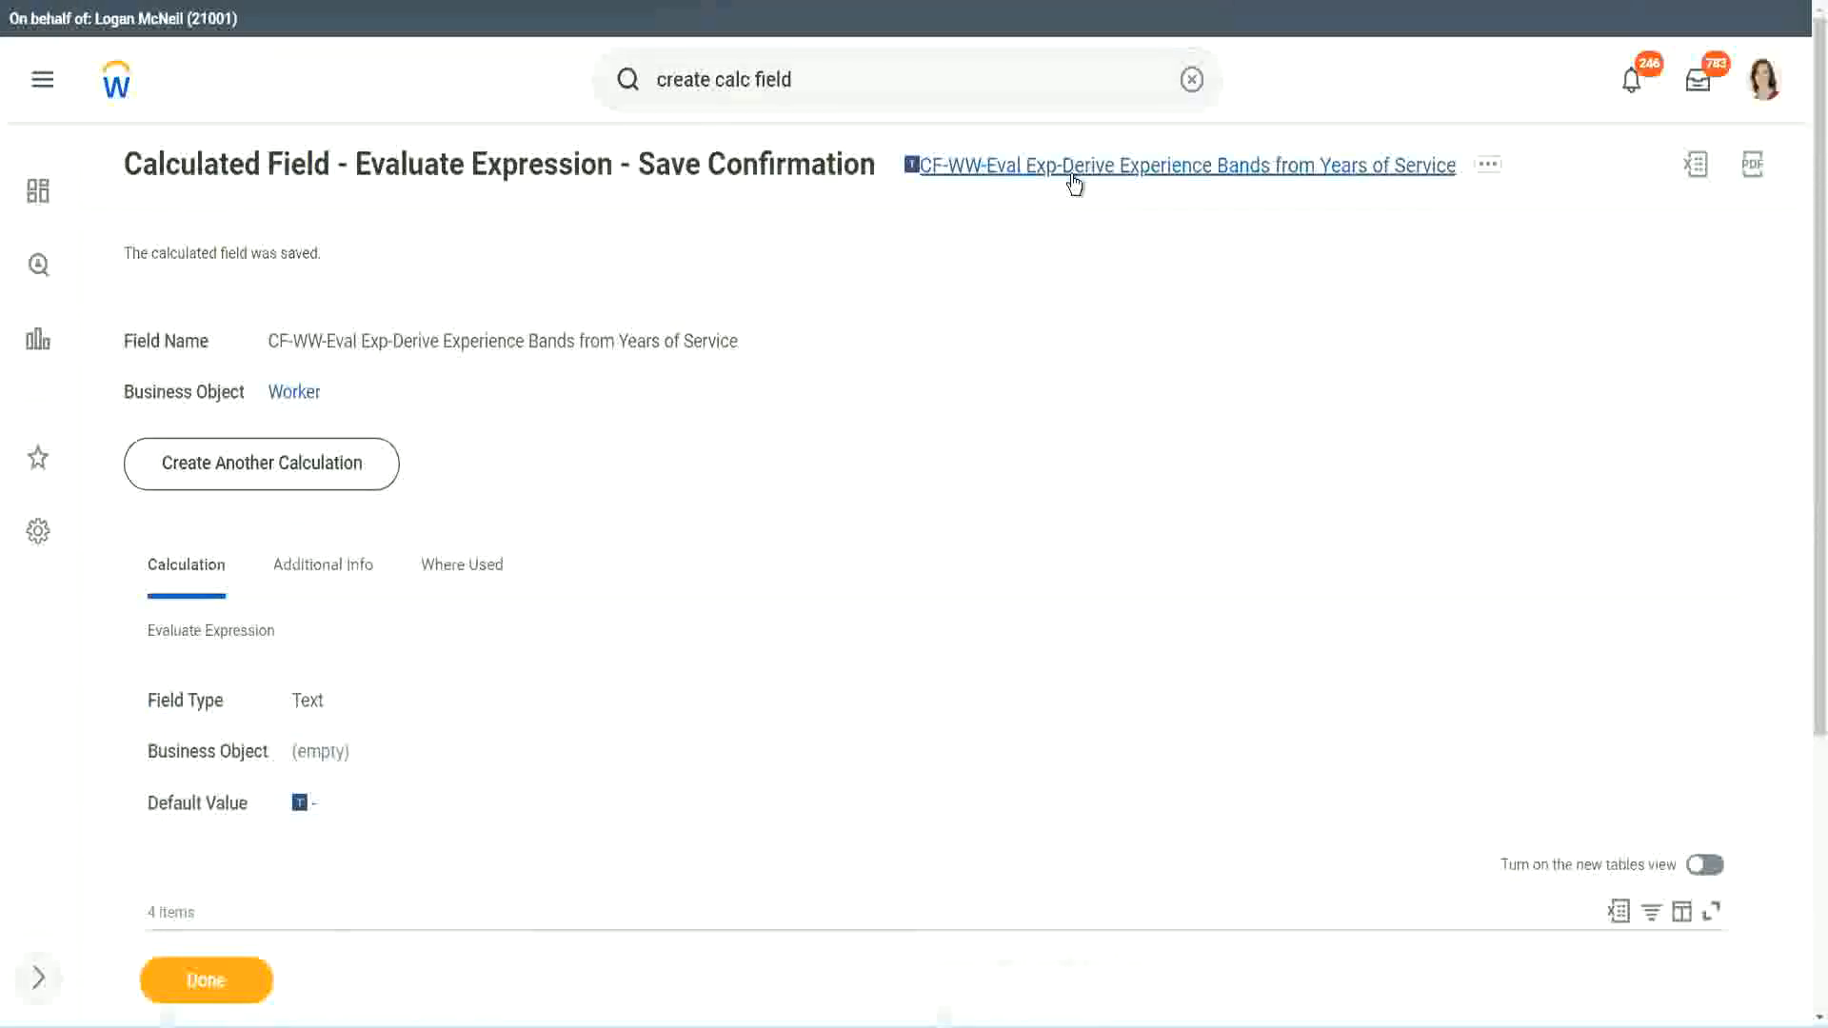
left_click(1125, 285)
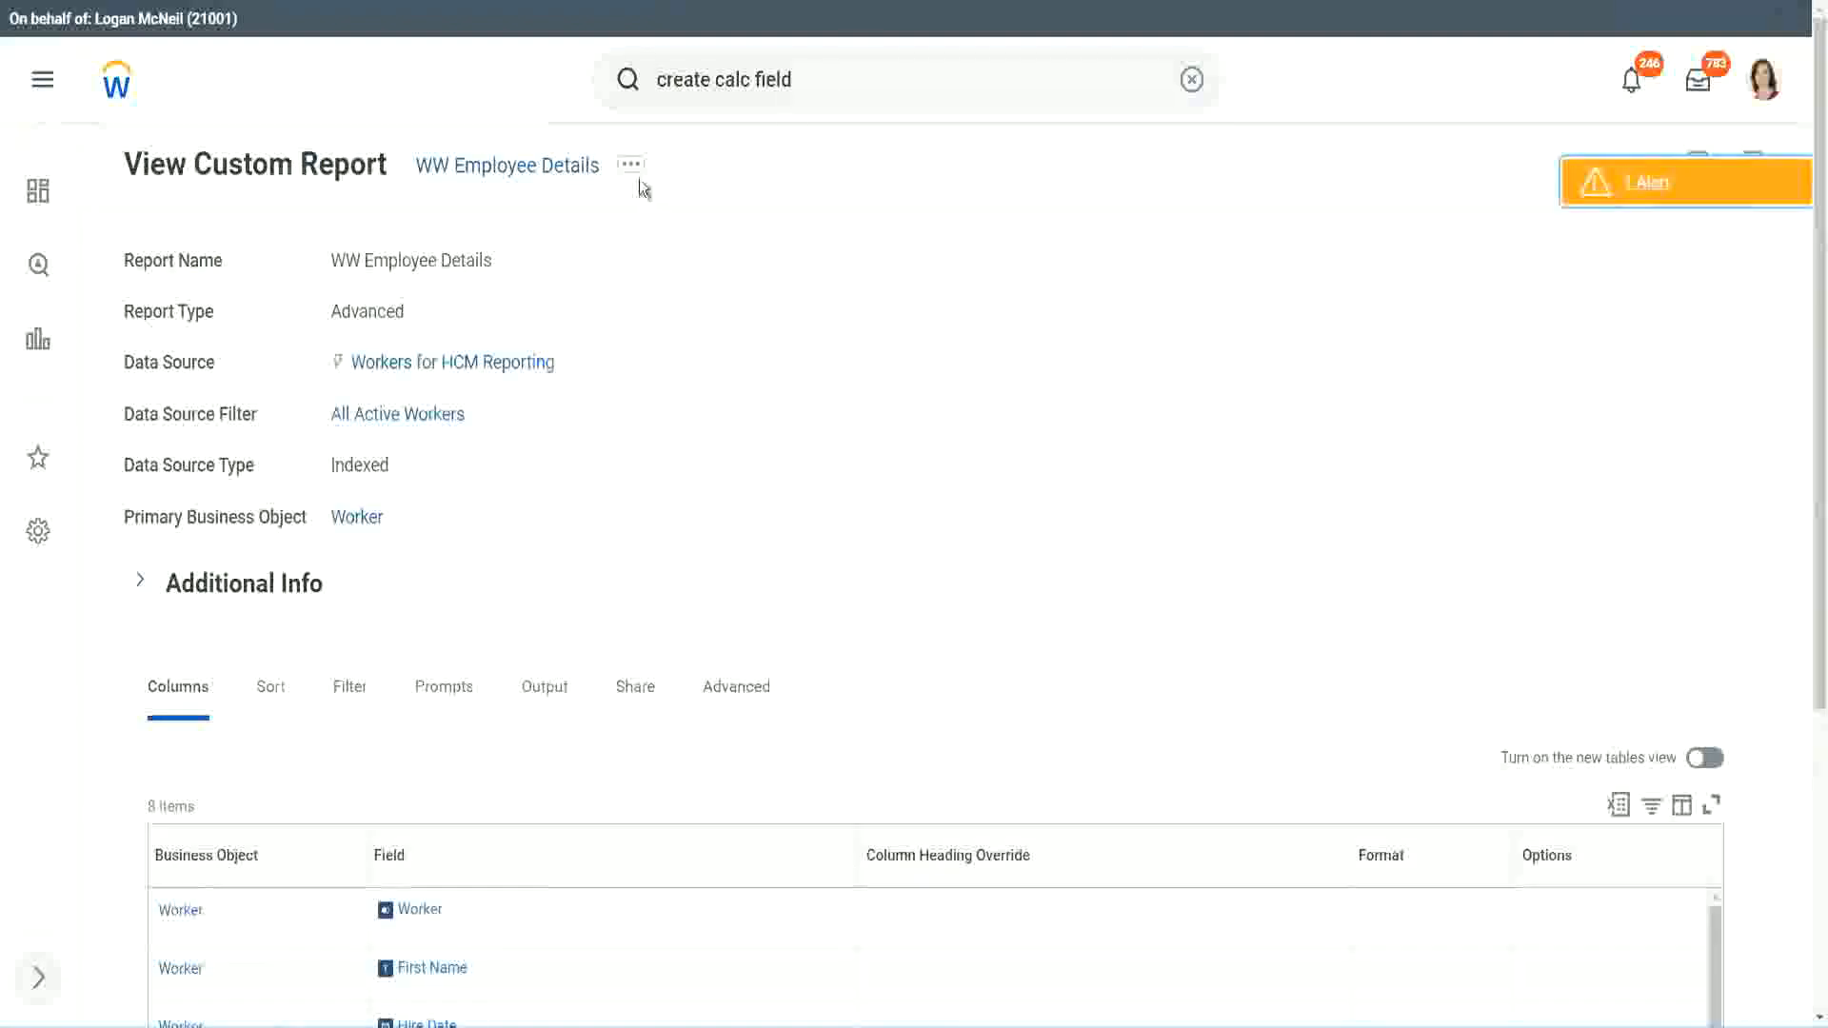
Step: Open the WW Employee Details custom report for editing and go to its column definitions
left_click(635, 172)
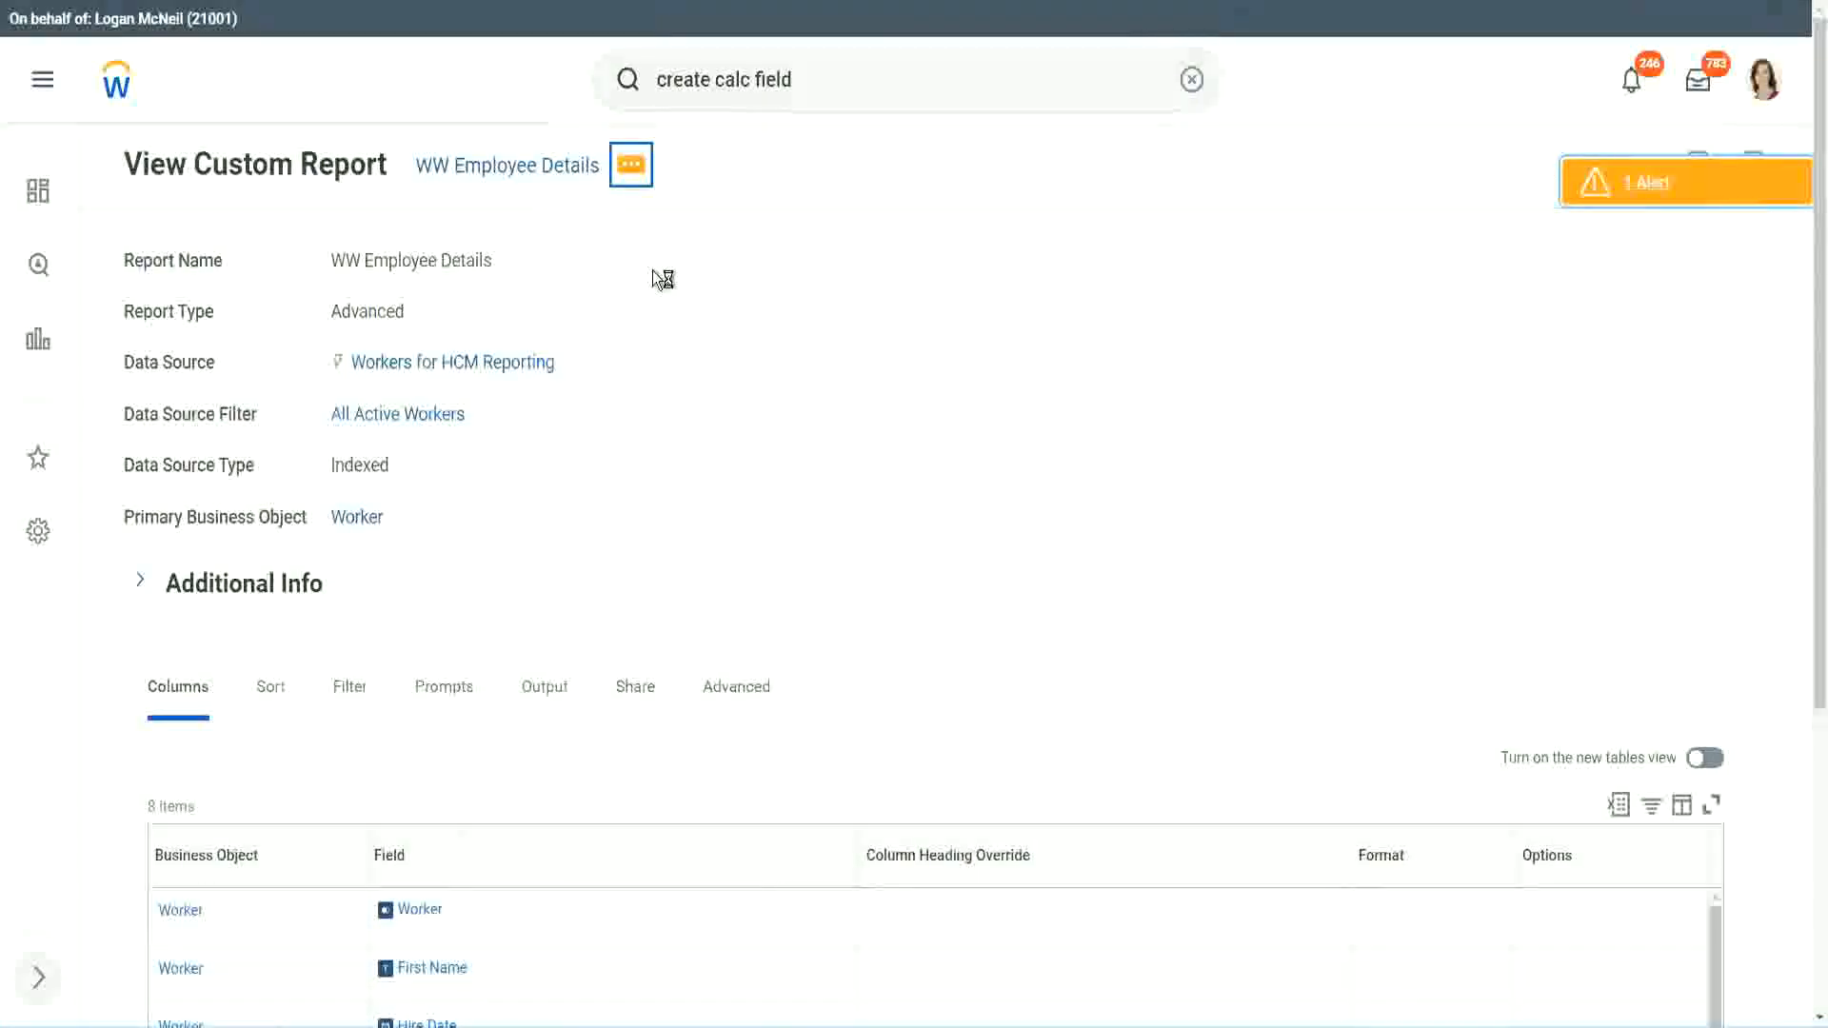
mouse_move(744, 267)
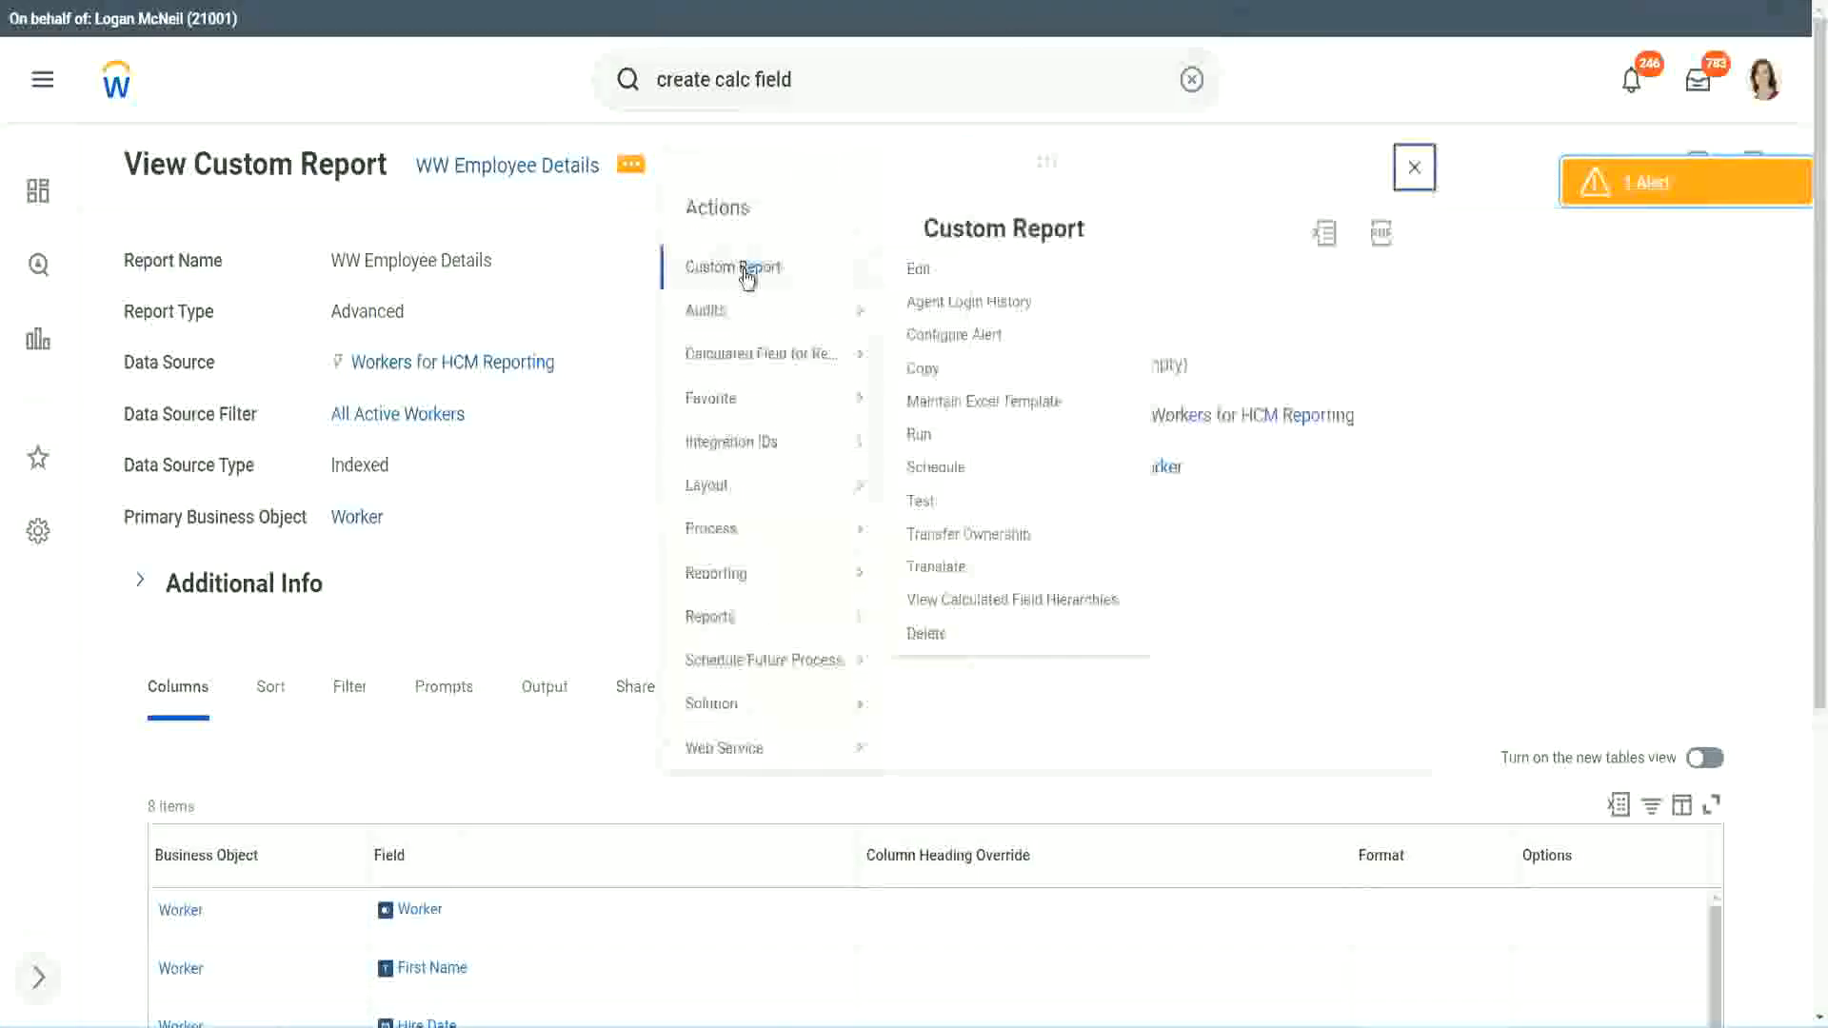
left_click(920, 270)
scroll(669, 416, "down", 4)
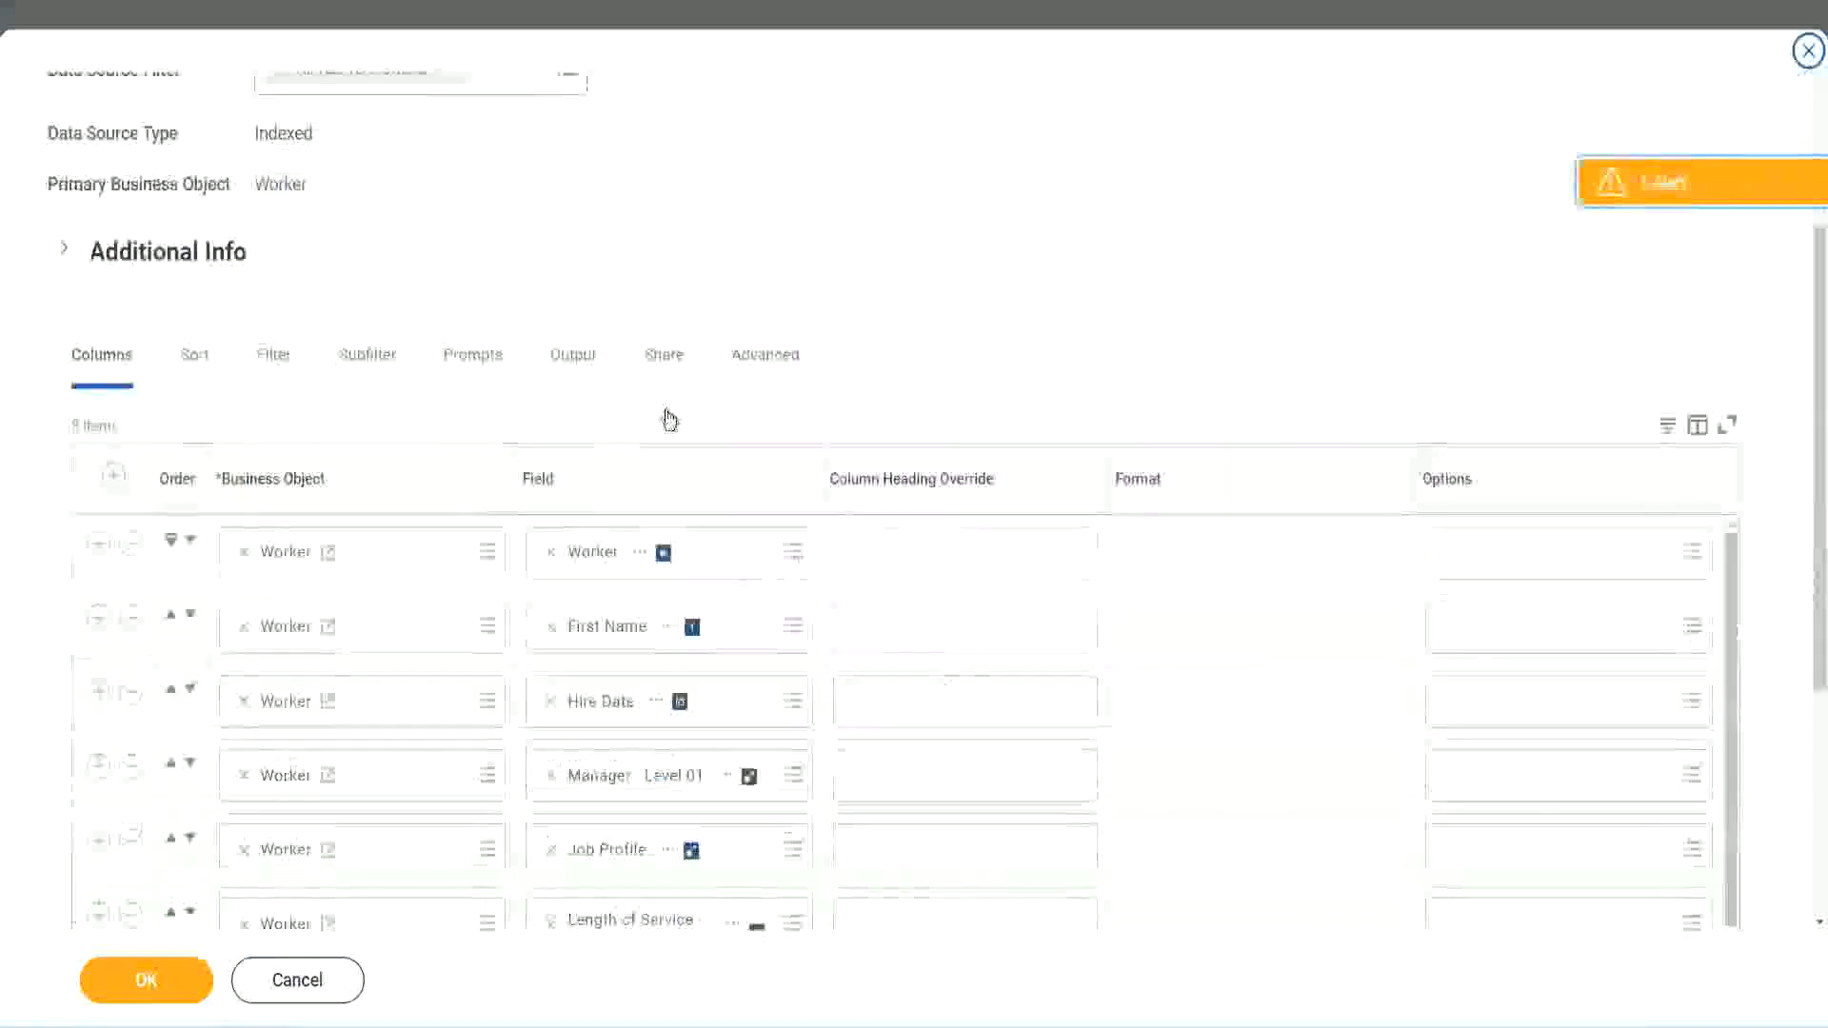
scroll(669, 420, "down", 2)
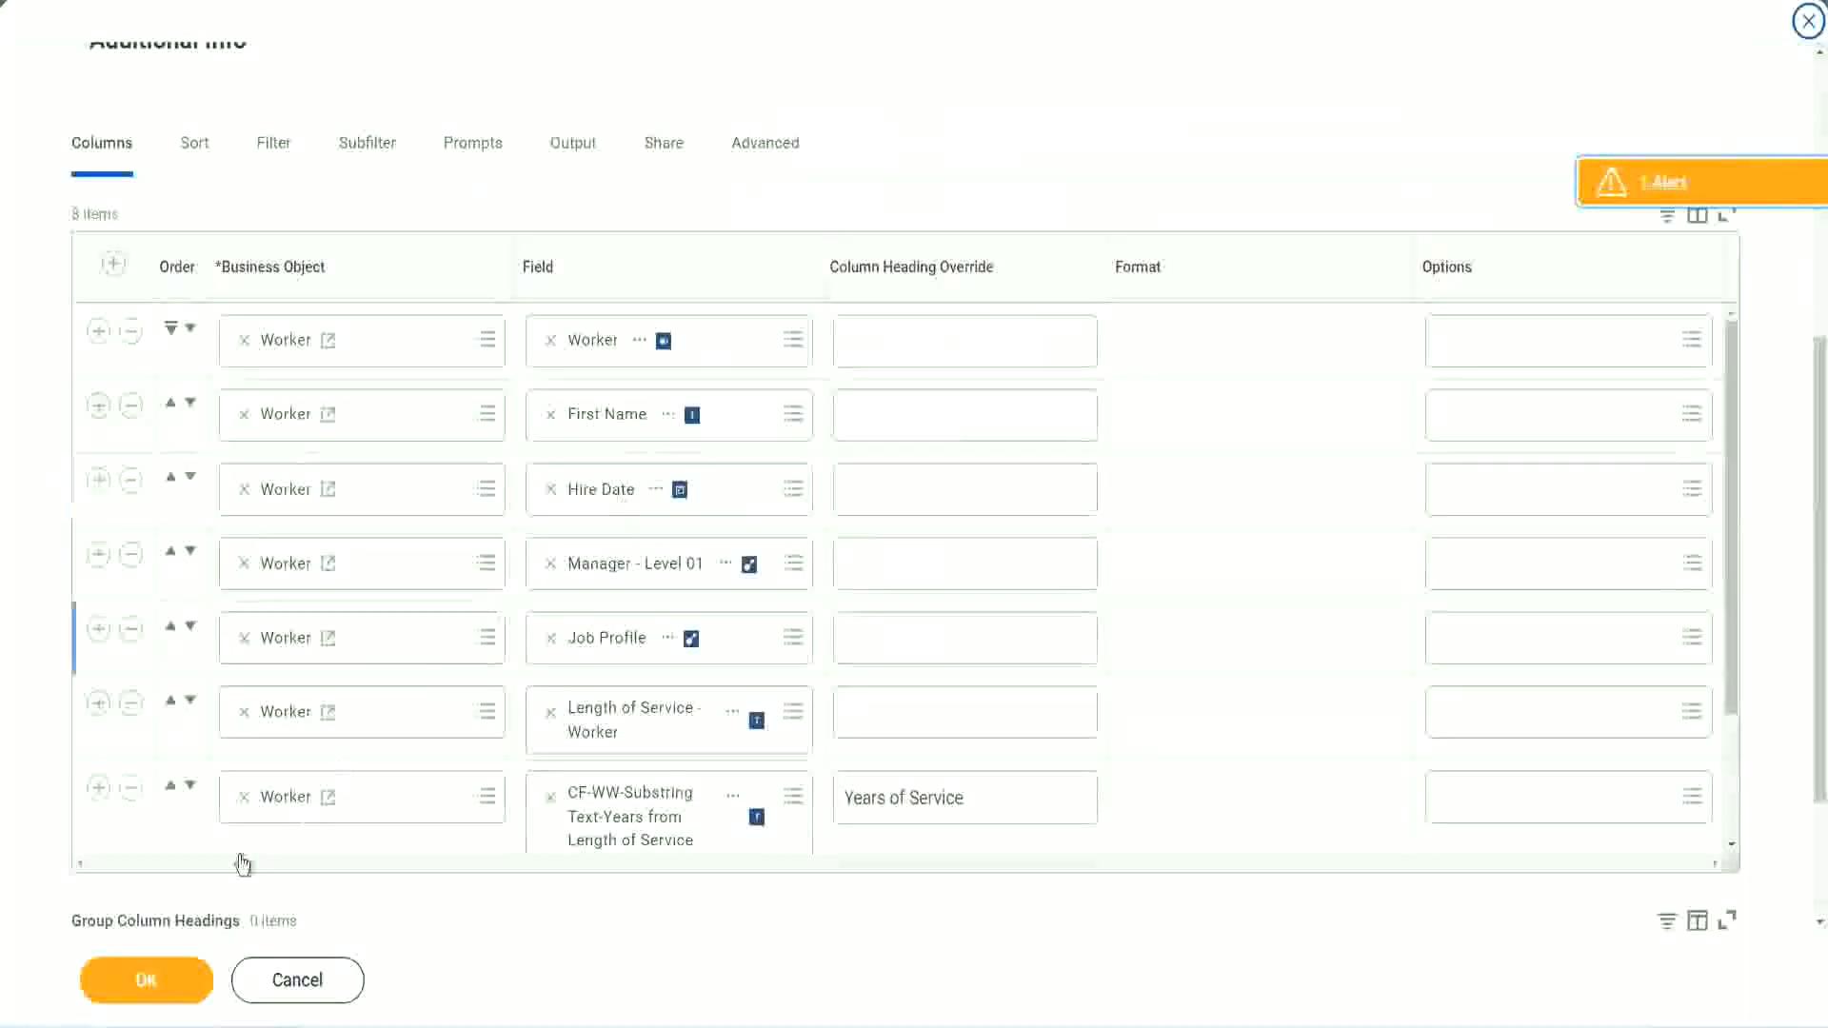
Step: Add a Worker column to the report using the field CF-WW-Eval Exp-Derive Experience Bands from Years of Service
left_click(98, 789)
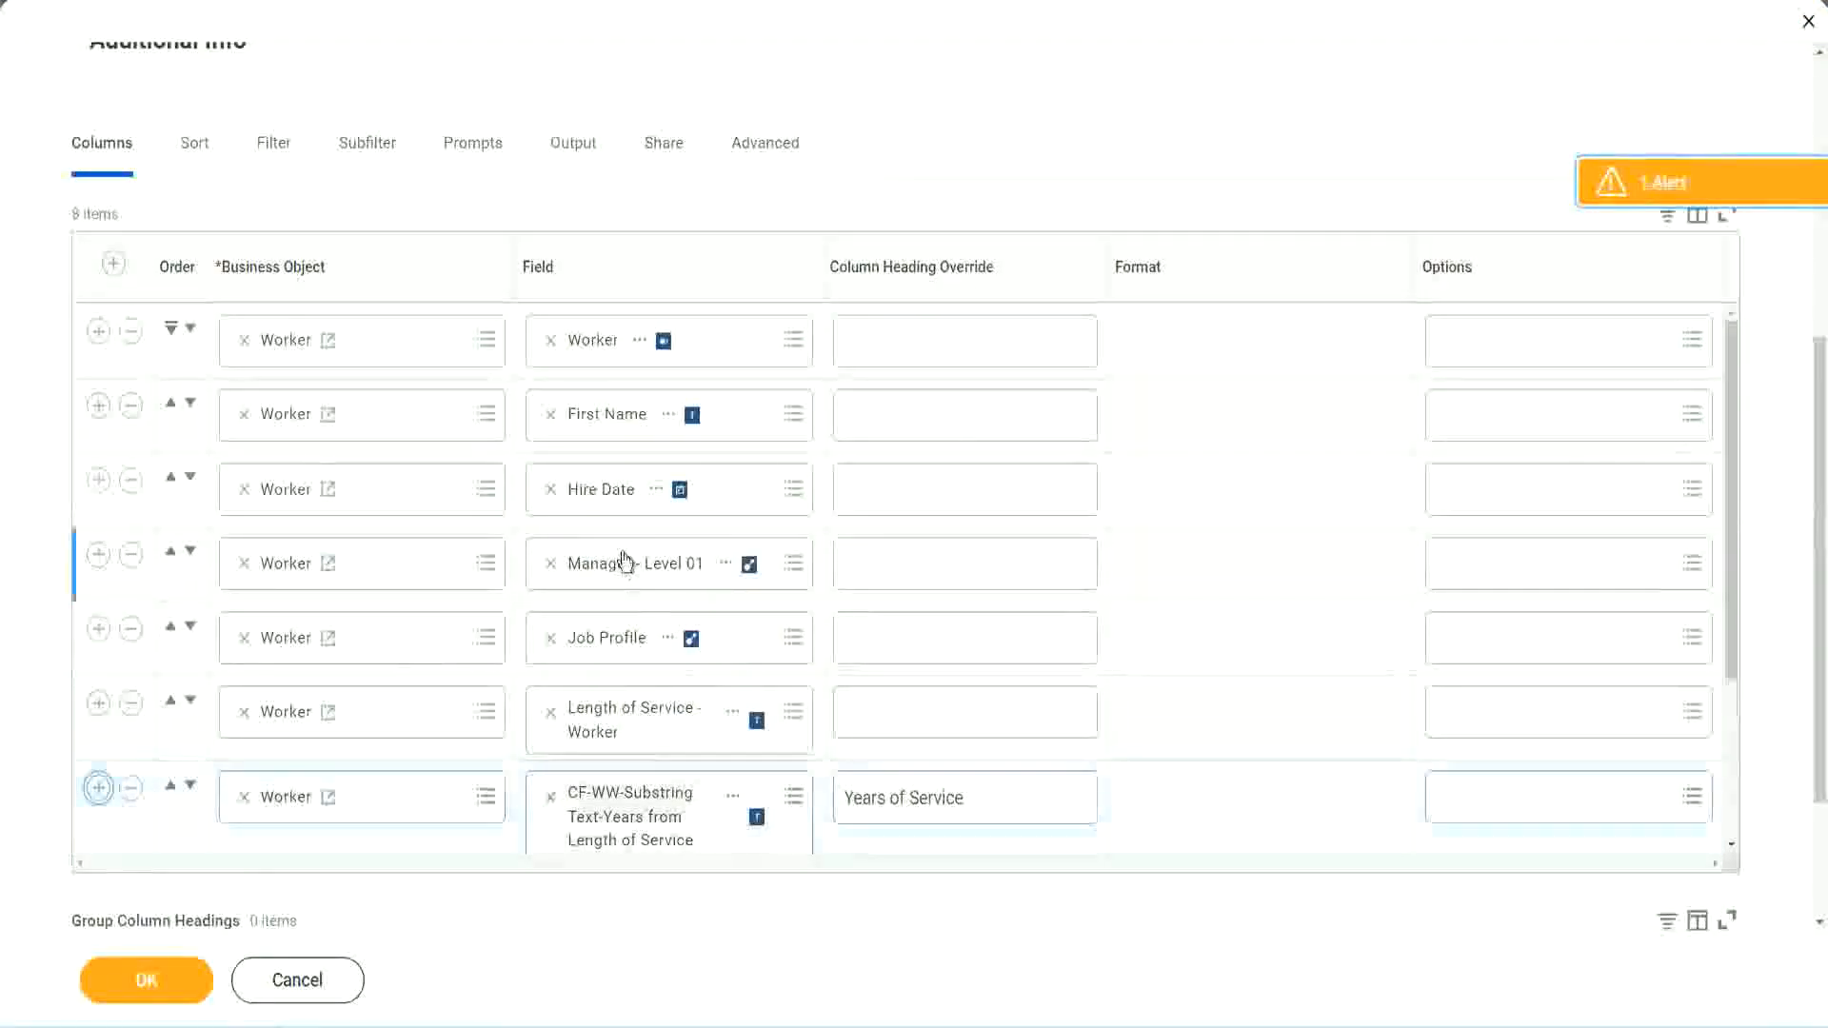
scroll(956, 617, "down", 2)
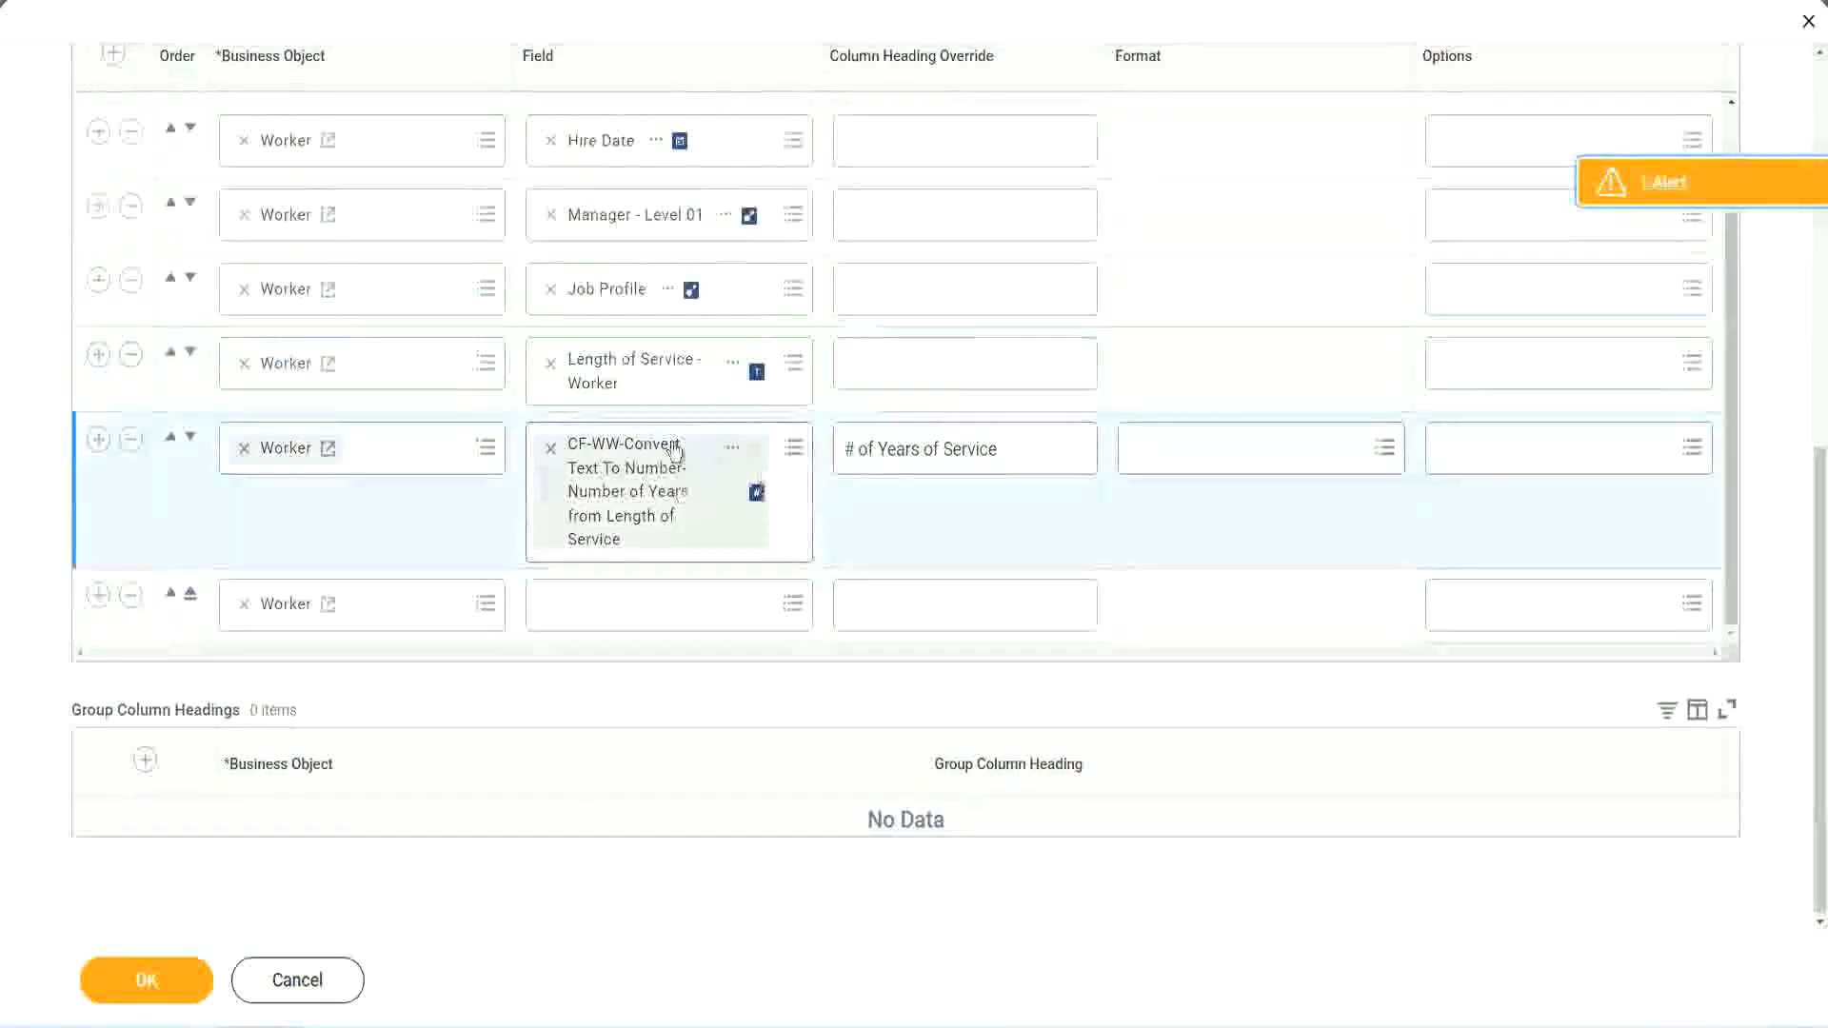
left_click(598, 604)
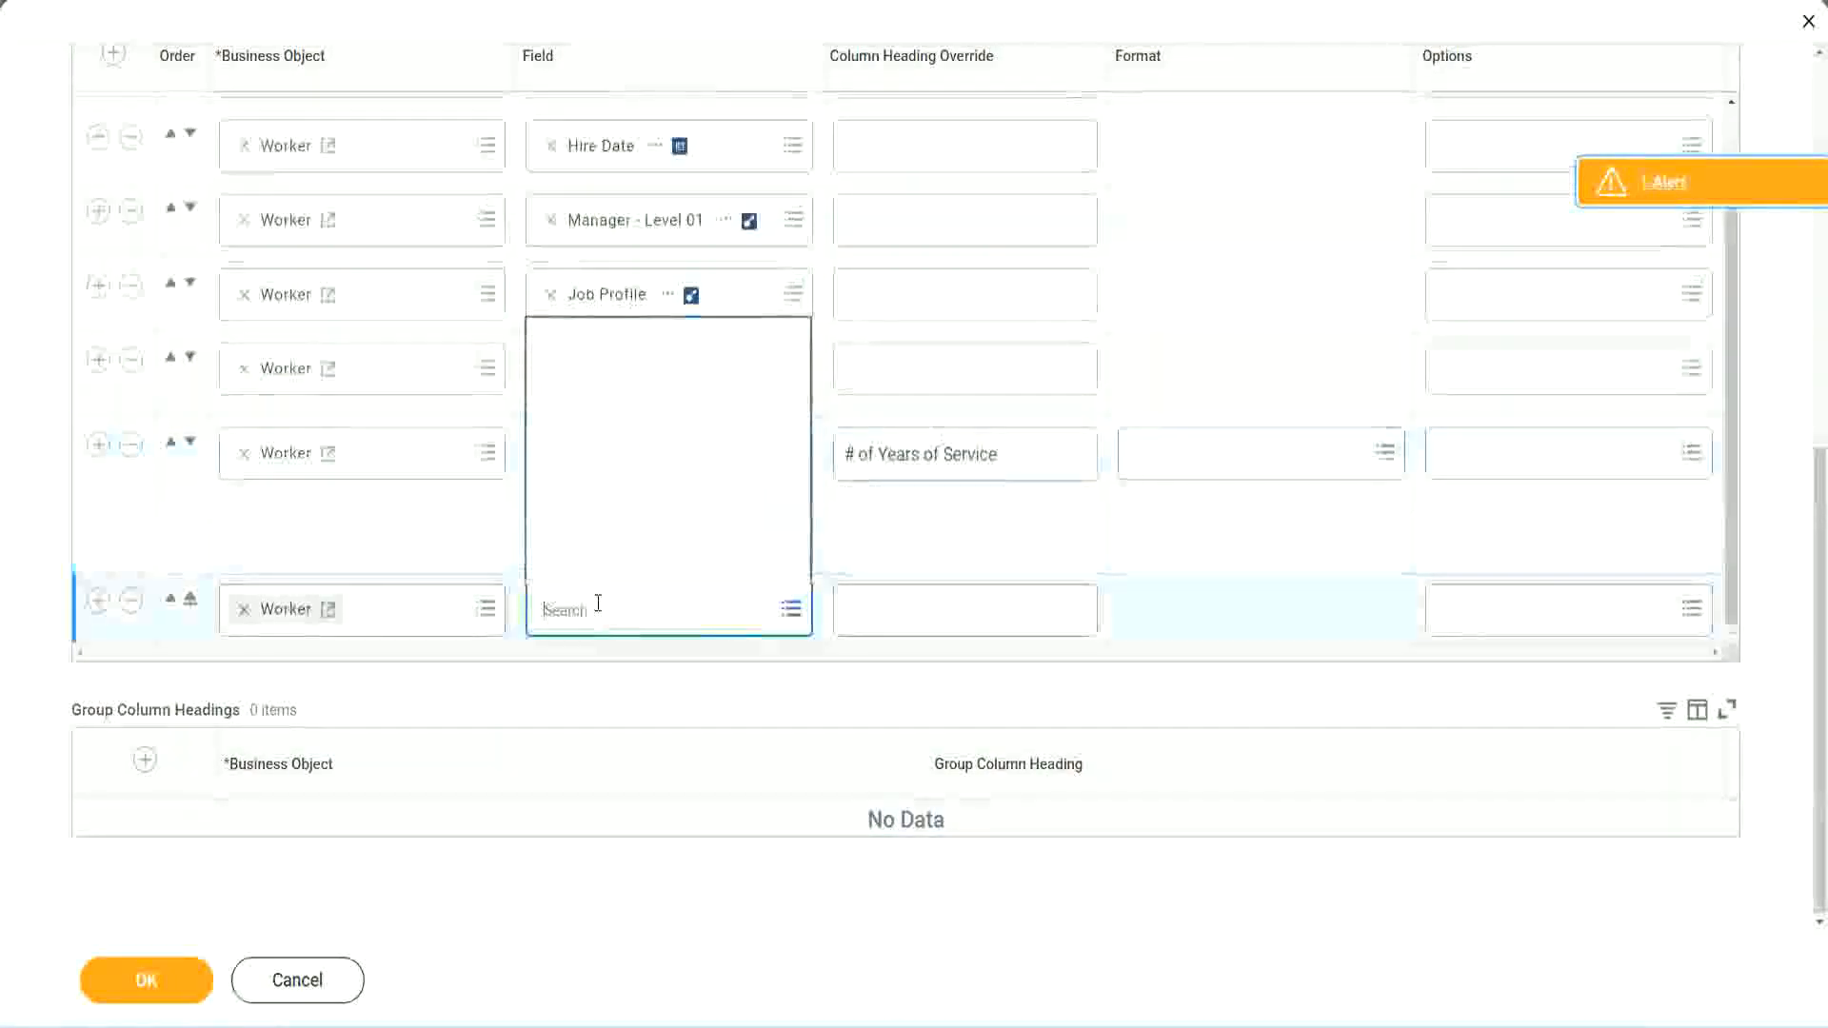
key("ctrl+v")
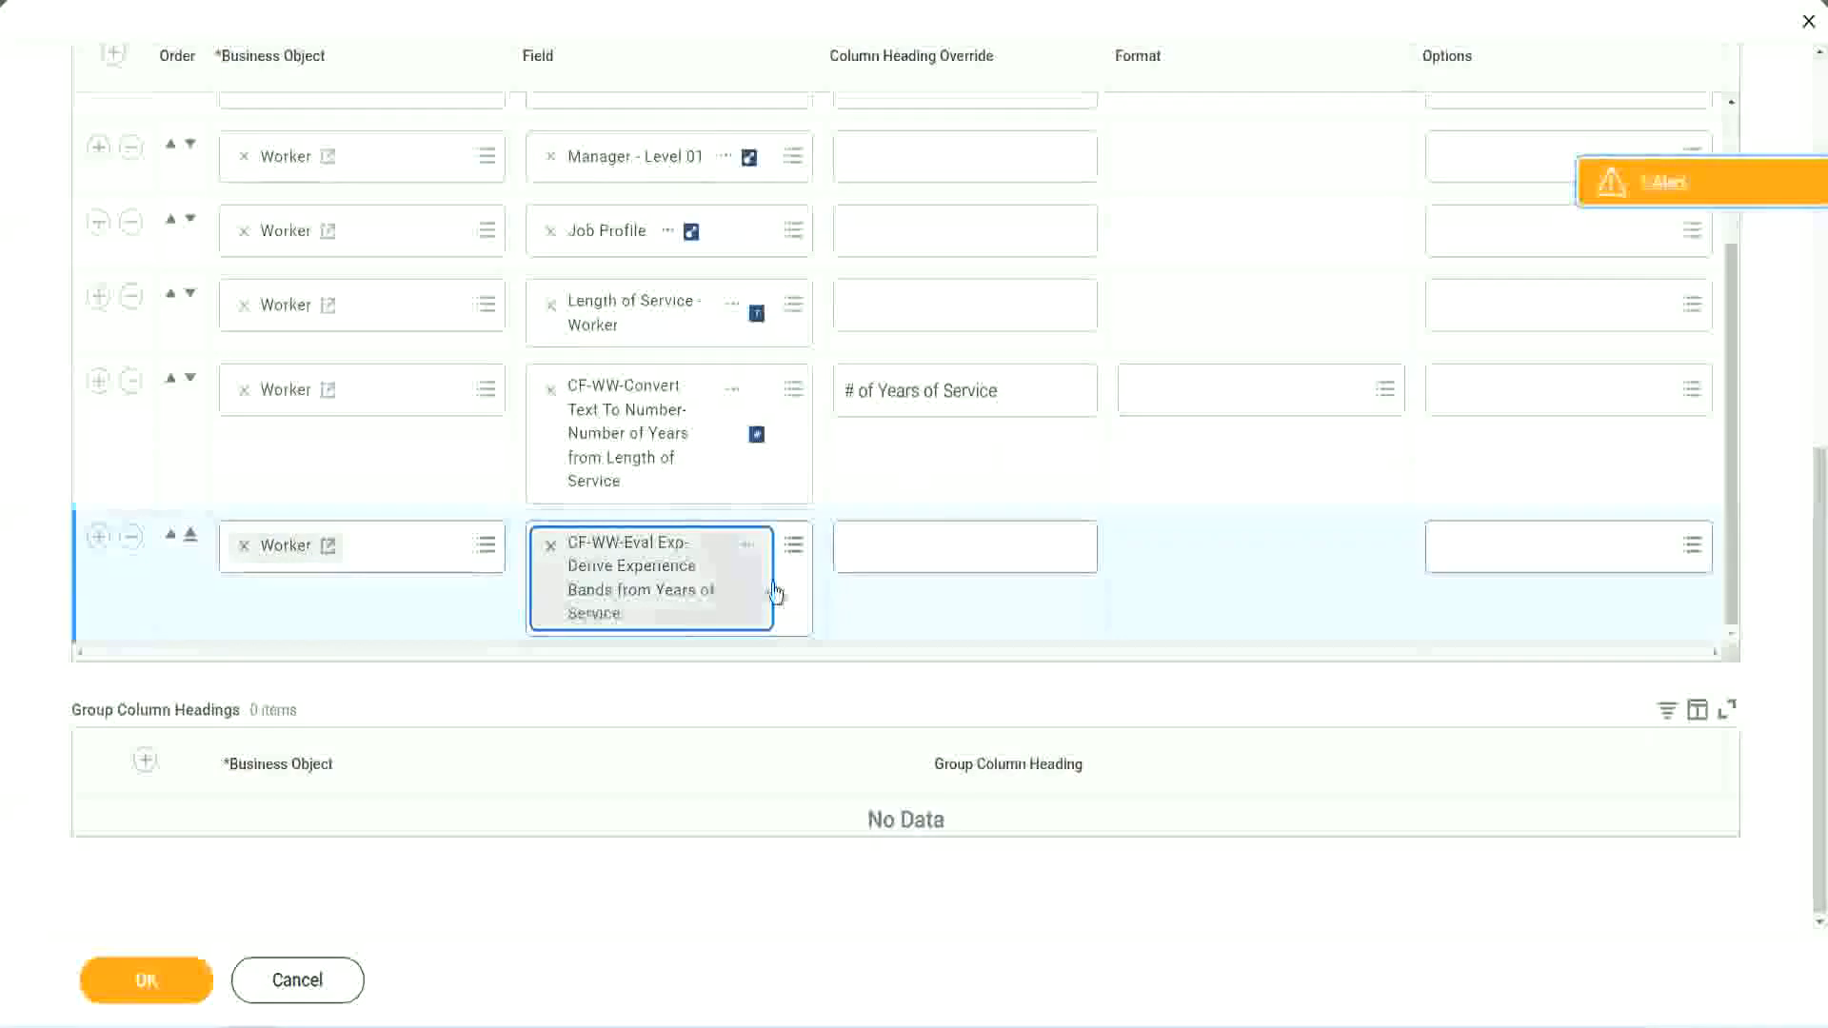
Step: Set the new column's heading override to Experience Bands
left_click(932, 548)
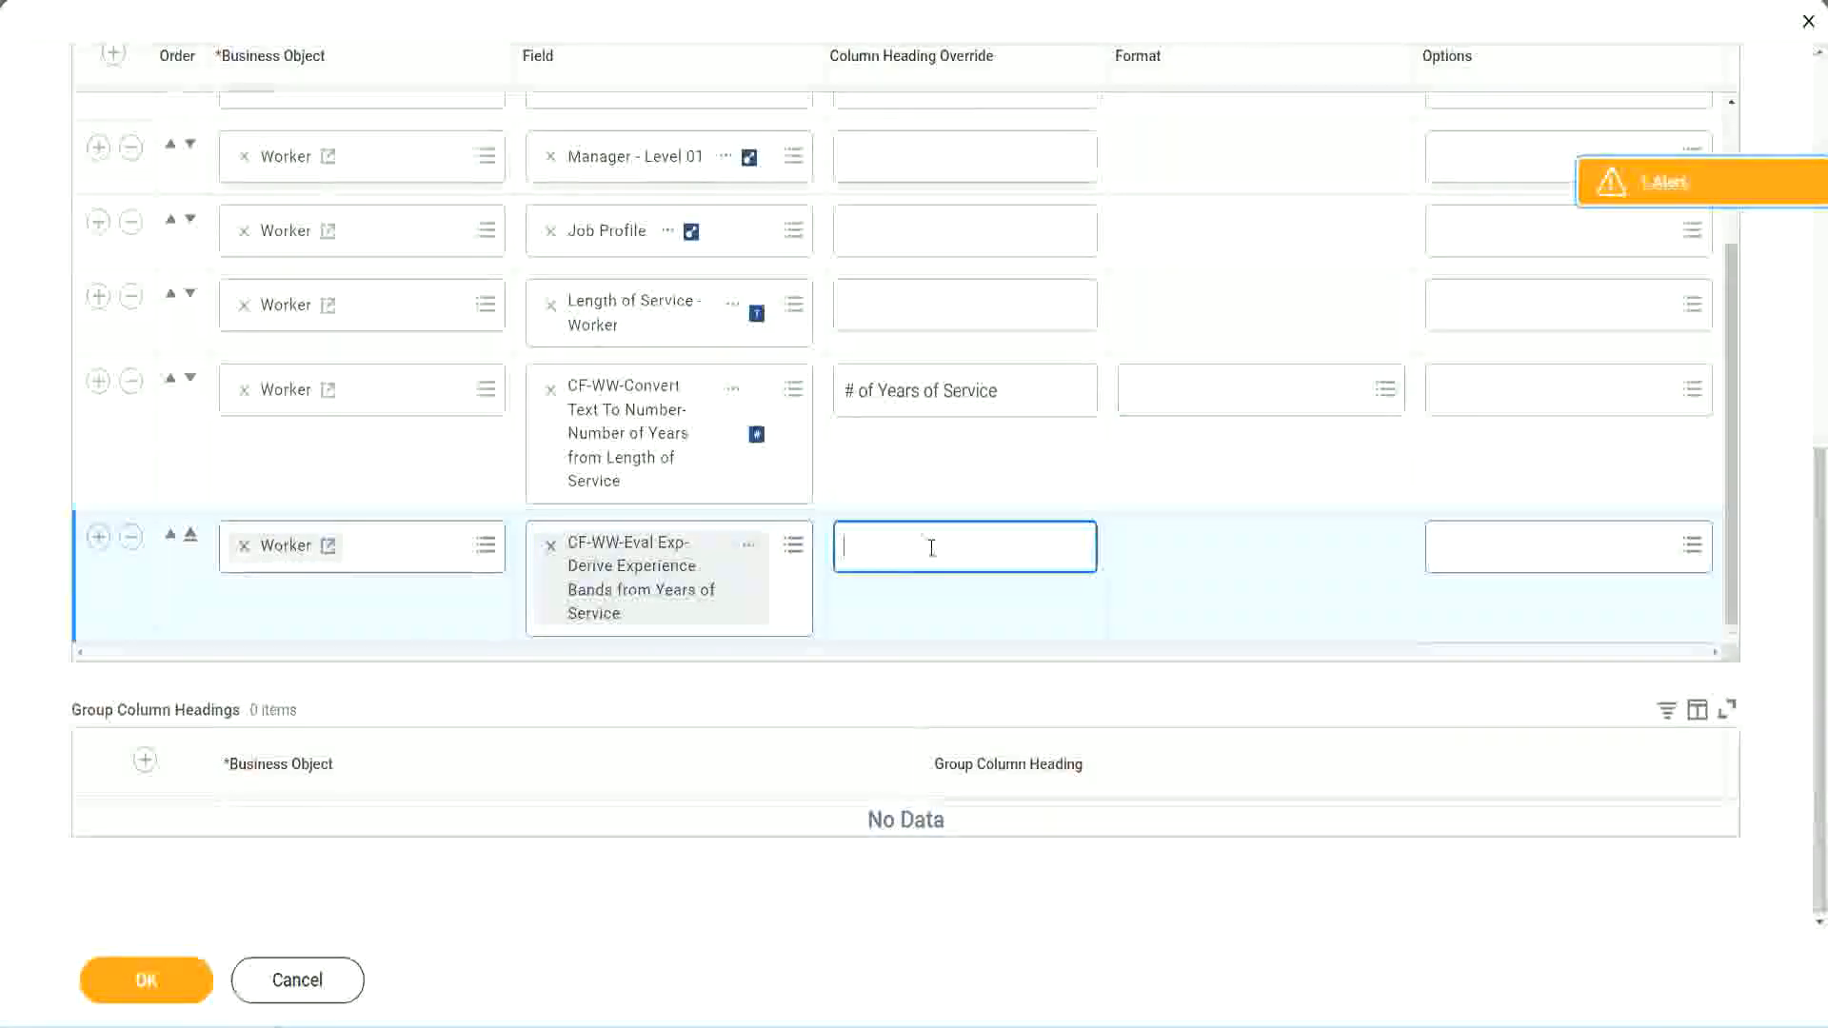
type("E")
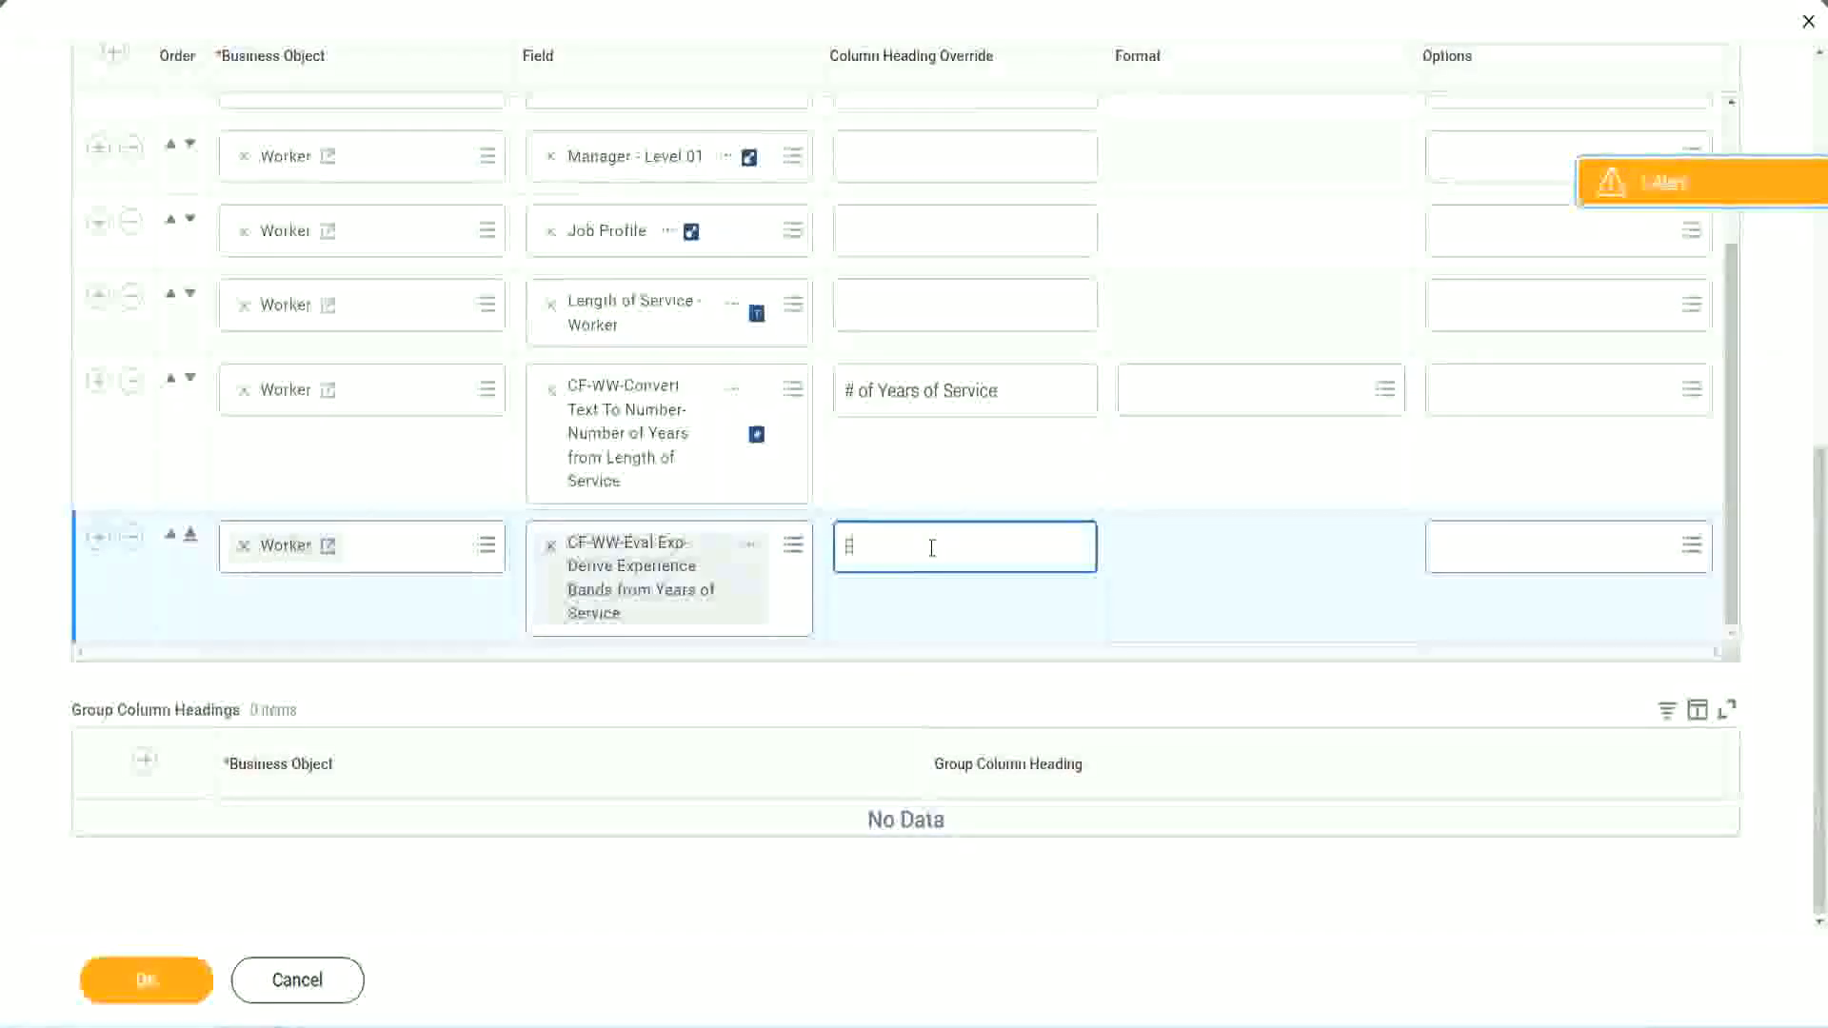
type("xperience Bands")
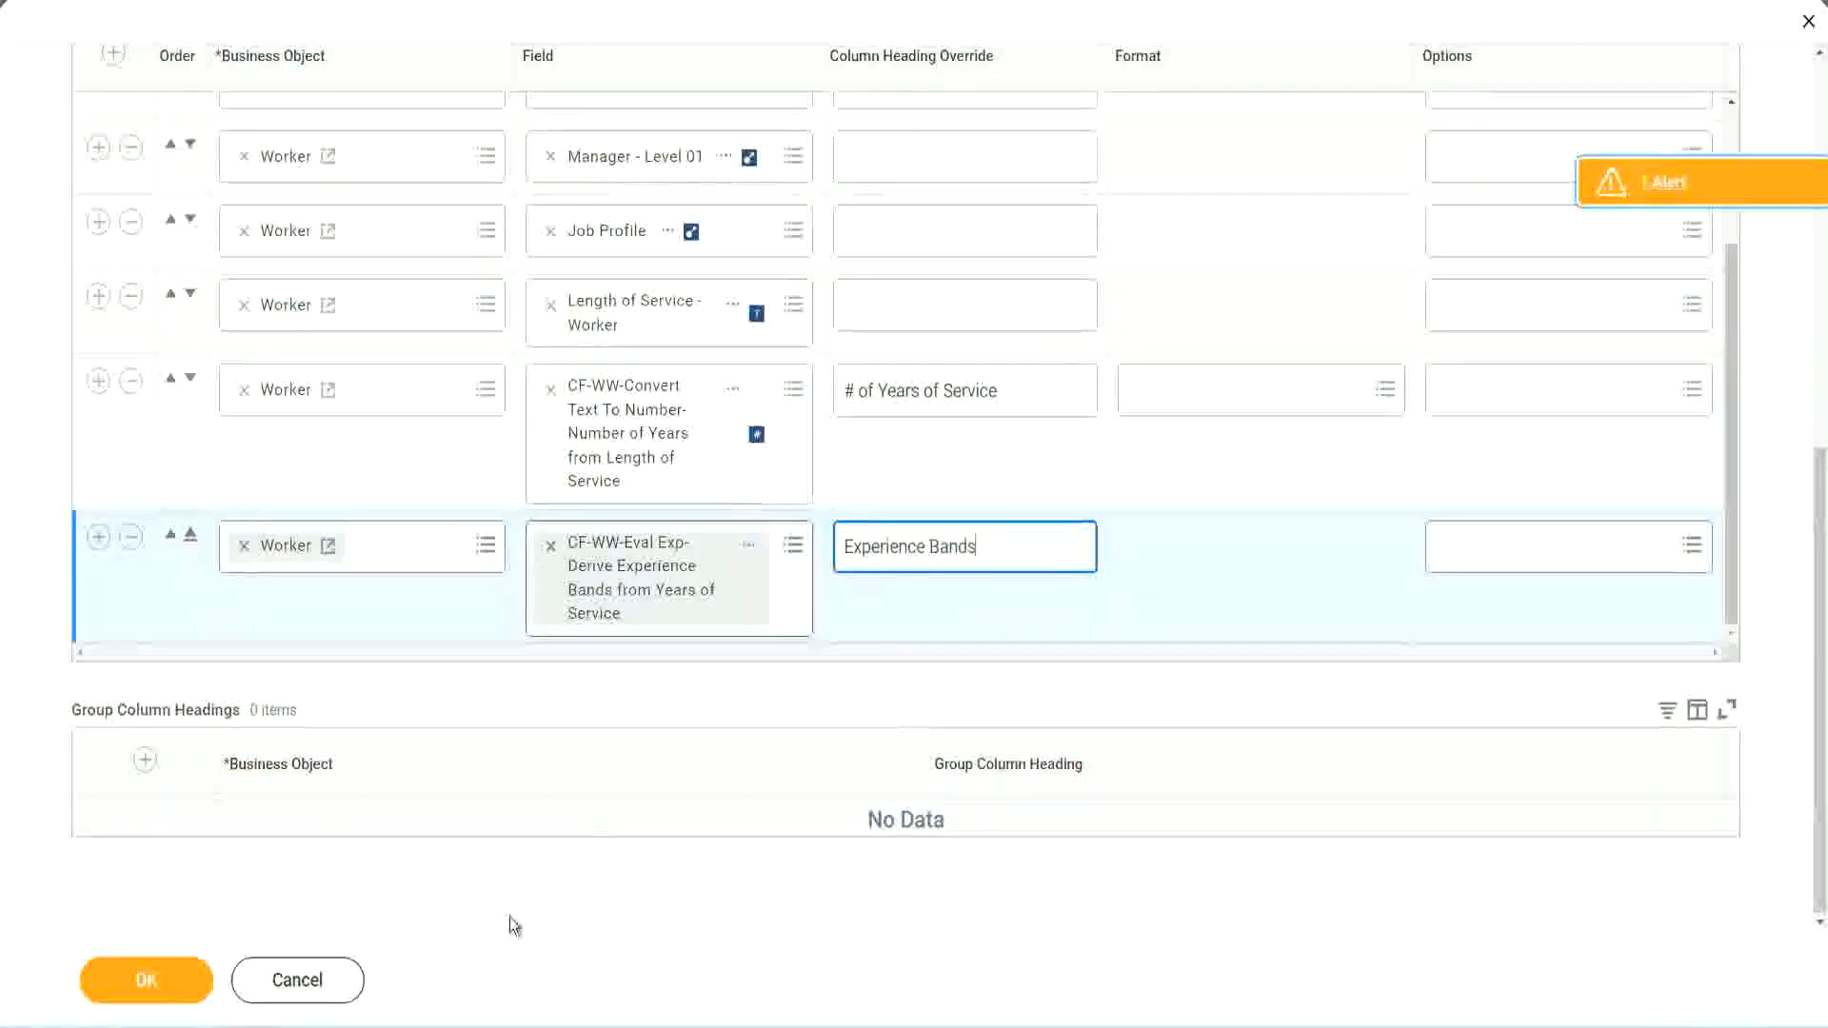
Step: Save the report's column changes and run WW Employee Details with all prompt fields left blank
left_click(173, 981)
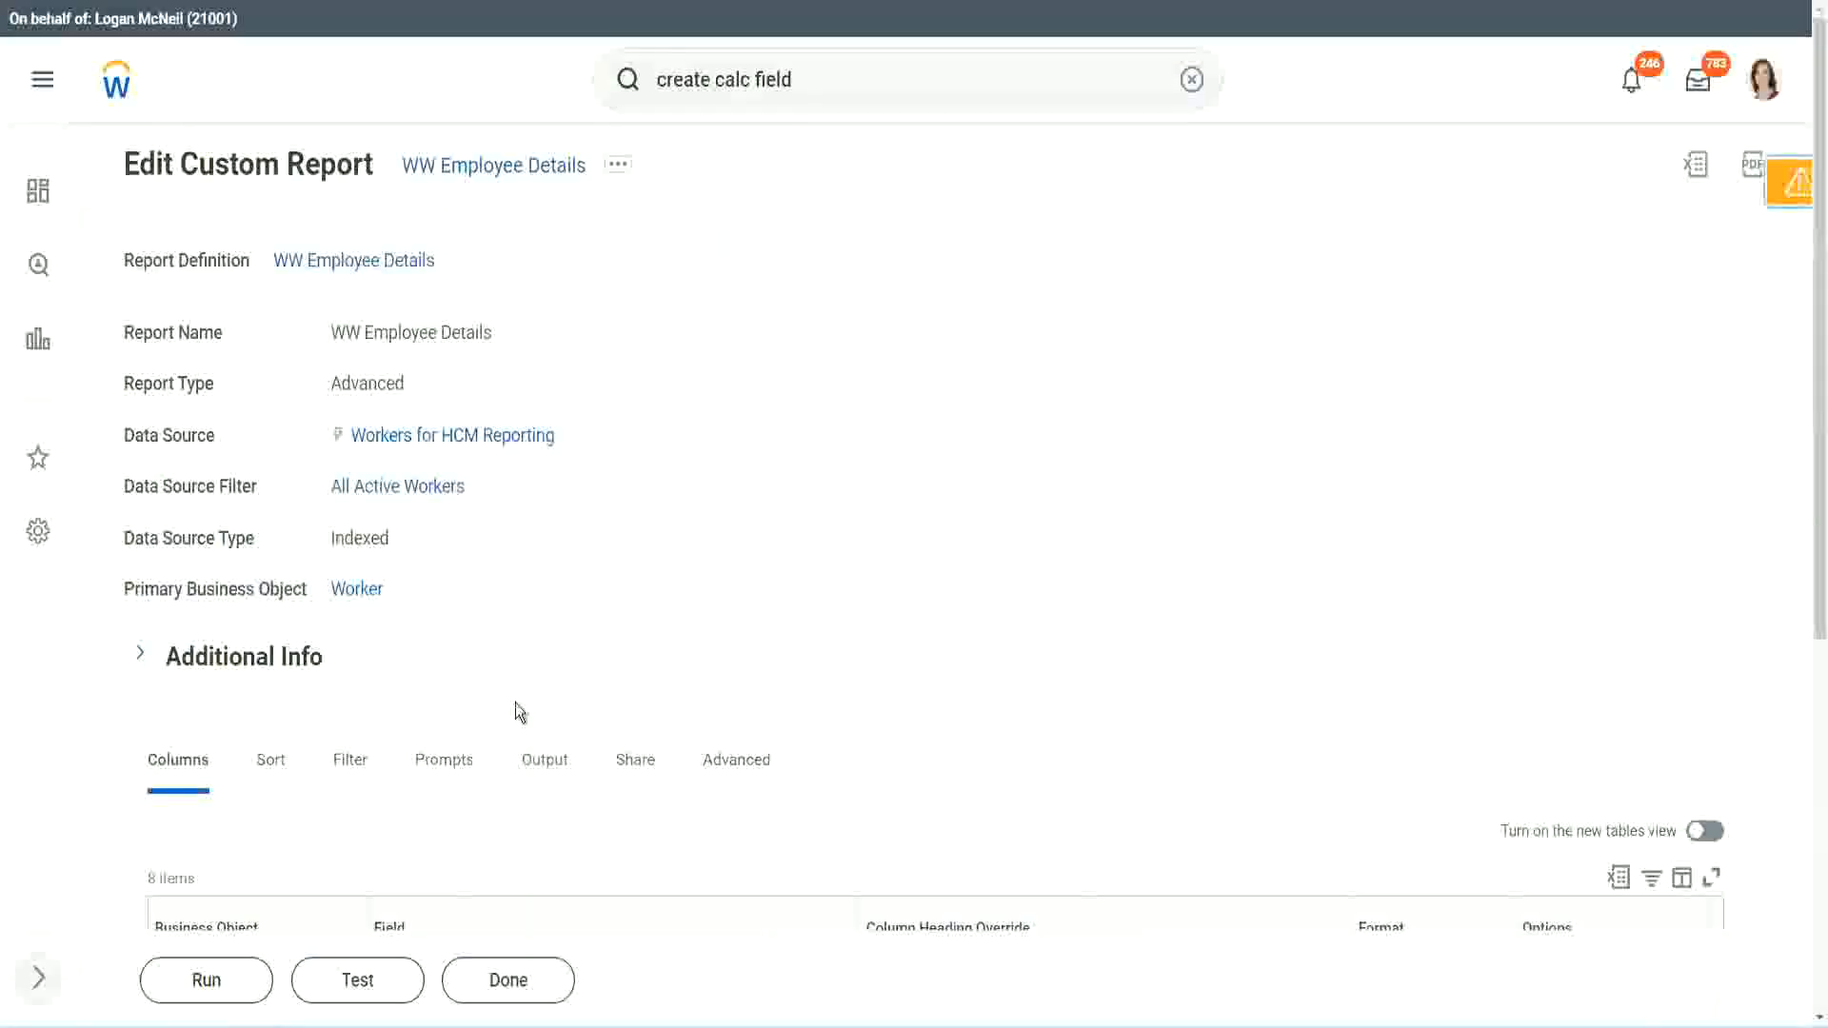
scroll(572, 653, "down", 5)
left_click(212, 979)
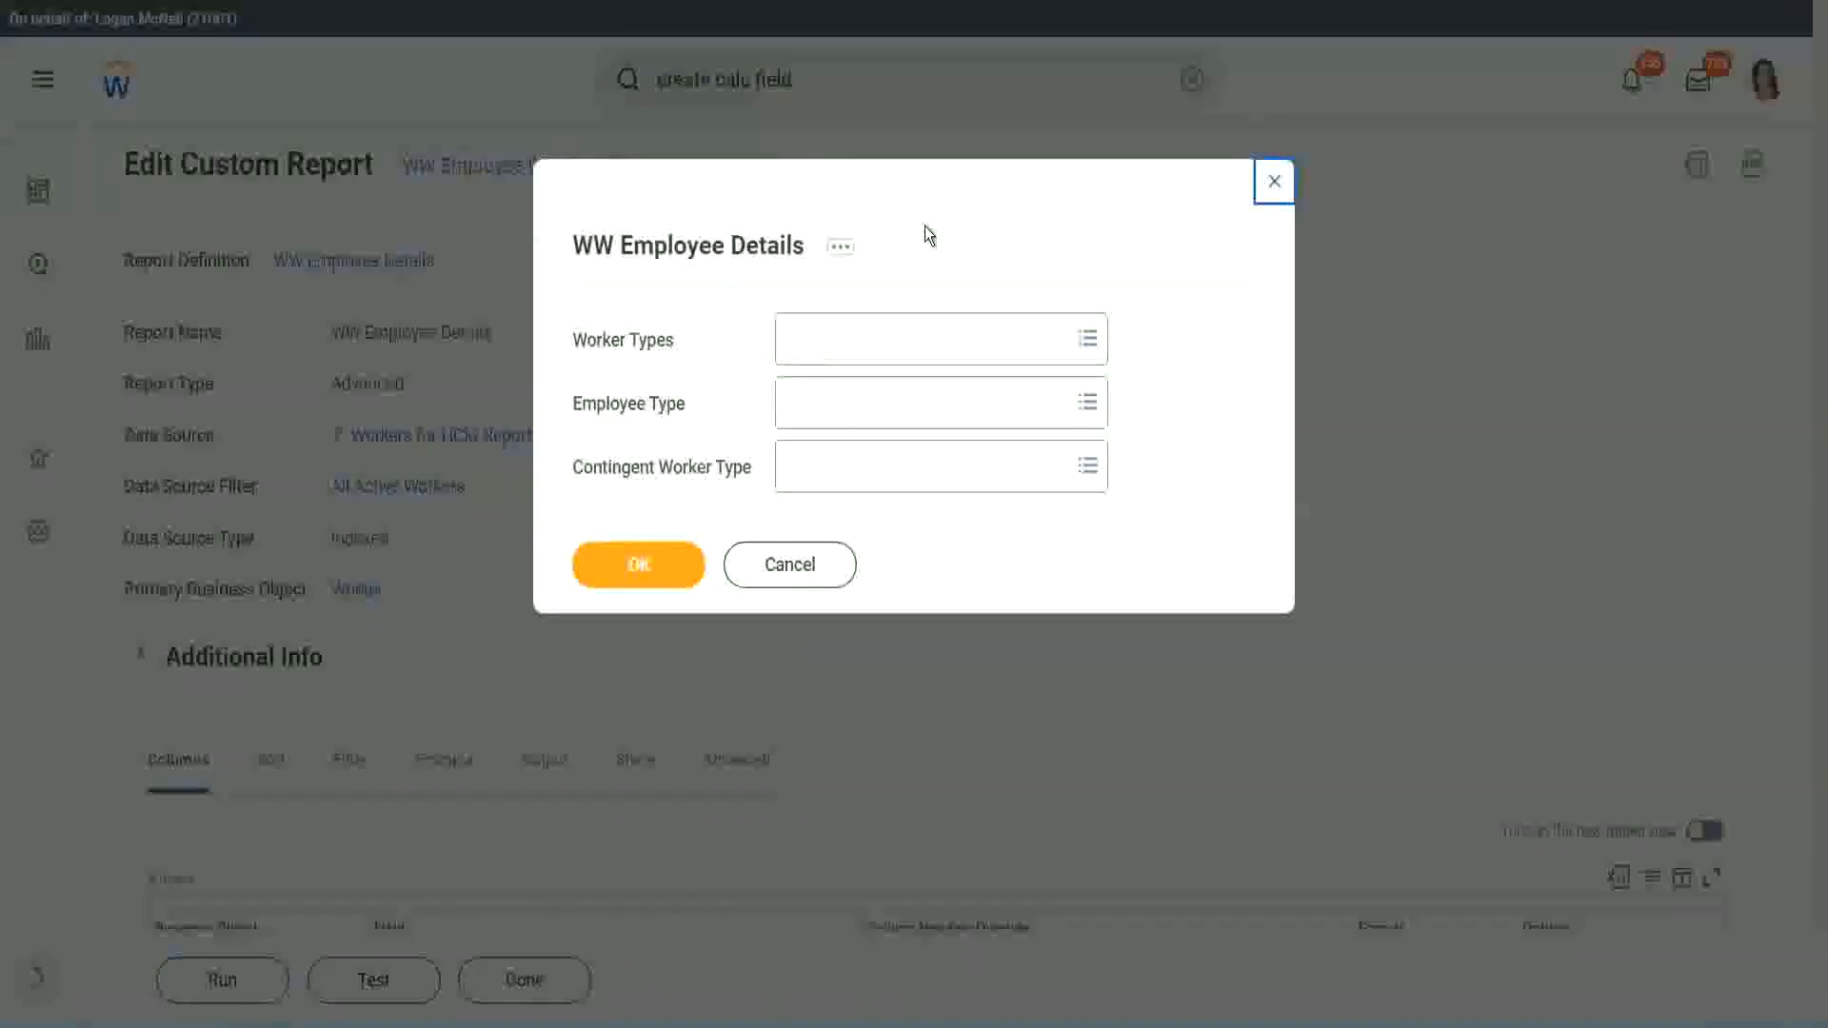
left_click(638, 565)
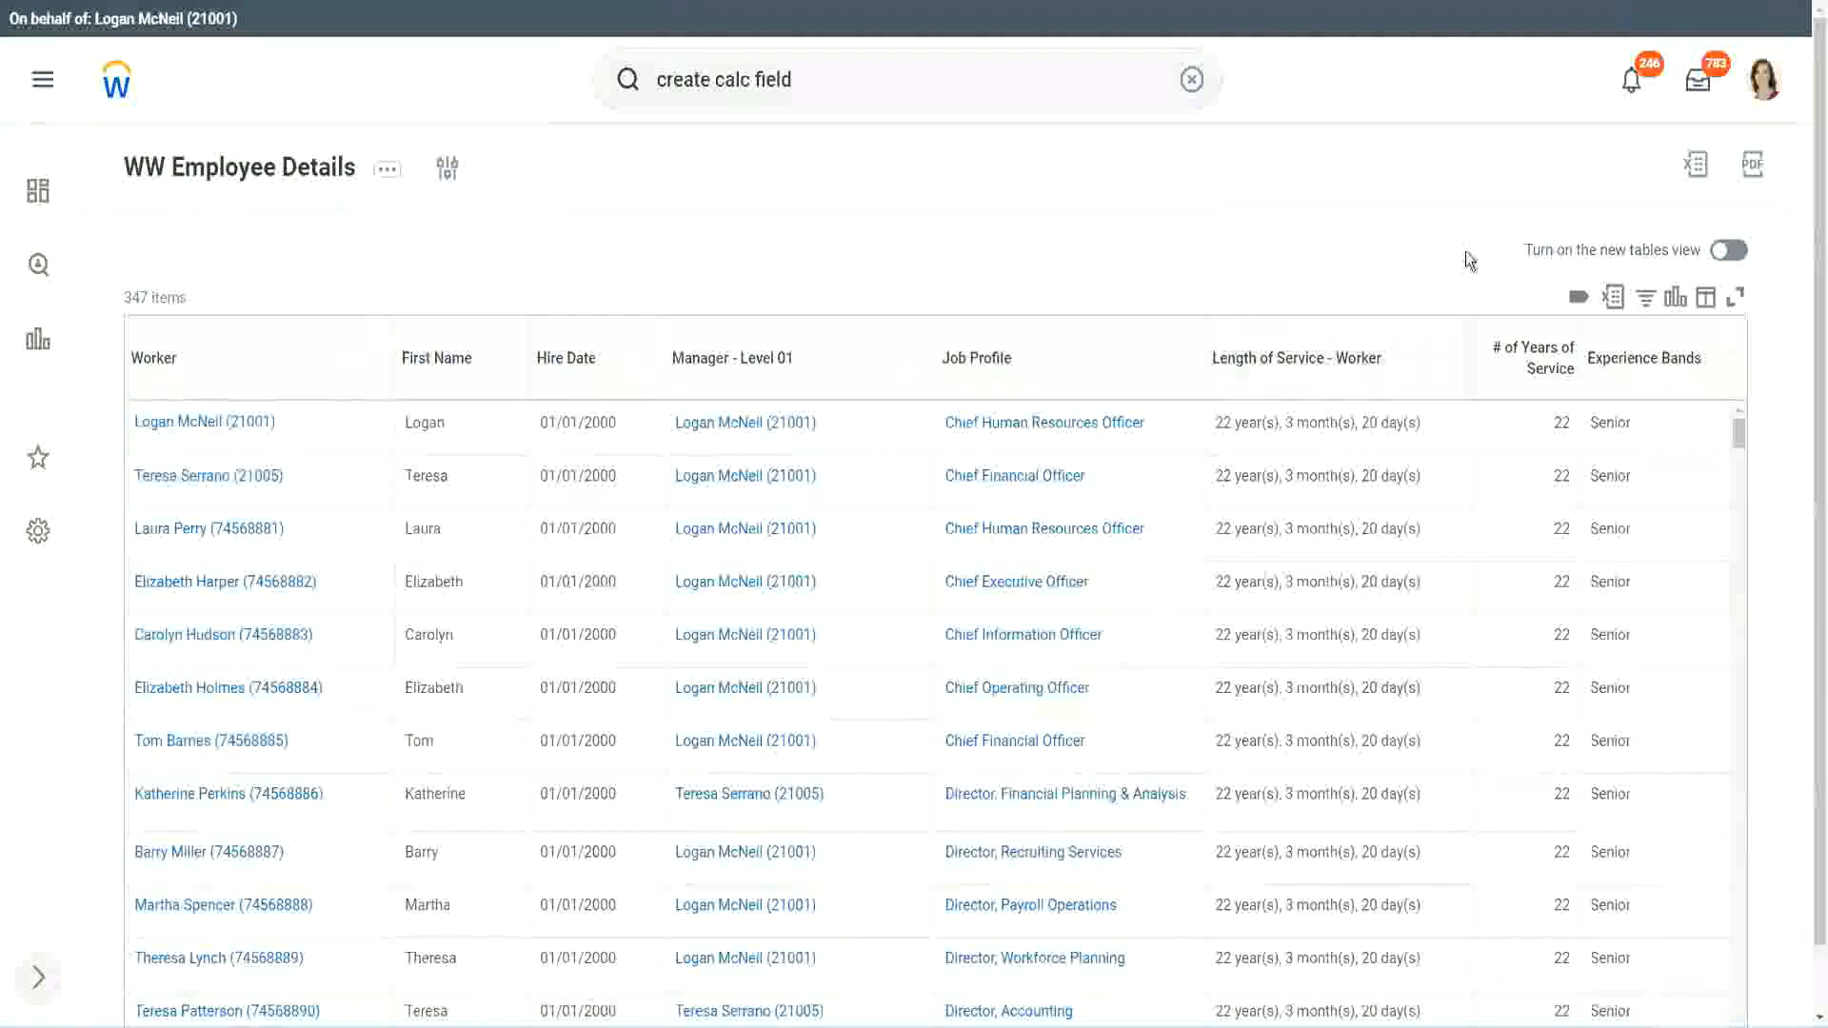
Step: Compare the first worker's years of service with the 16 - 30 years Senior band in the Notepad++ notes
scroll(1568, 365, "down", 1)
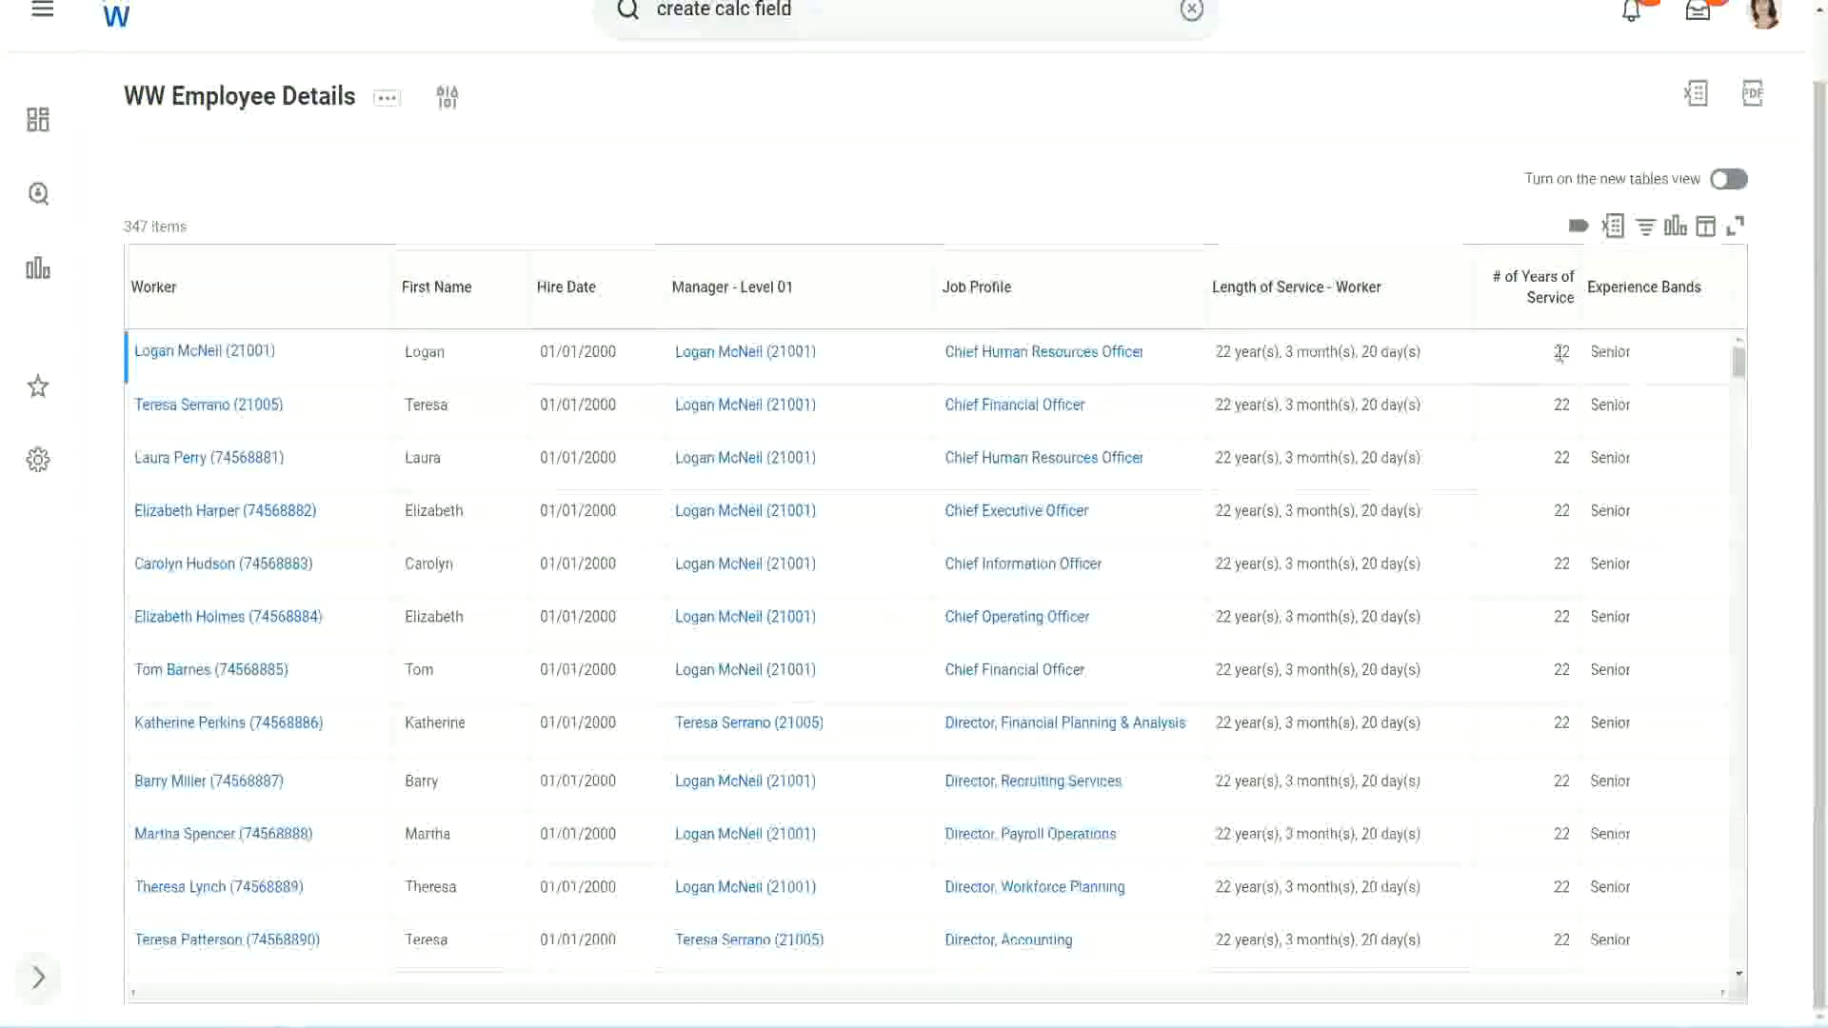
double_click(1564, 353)
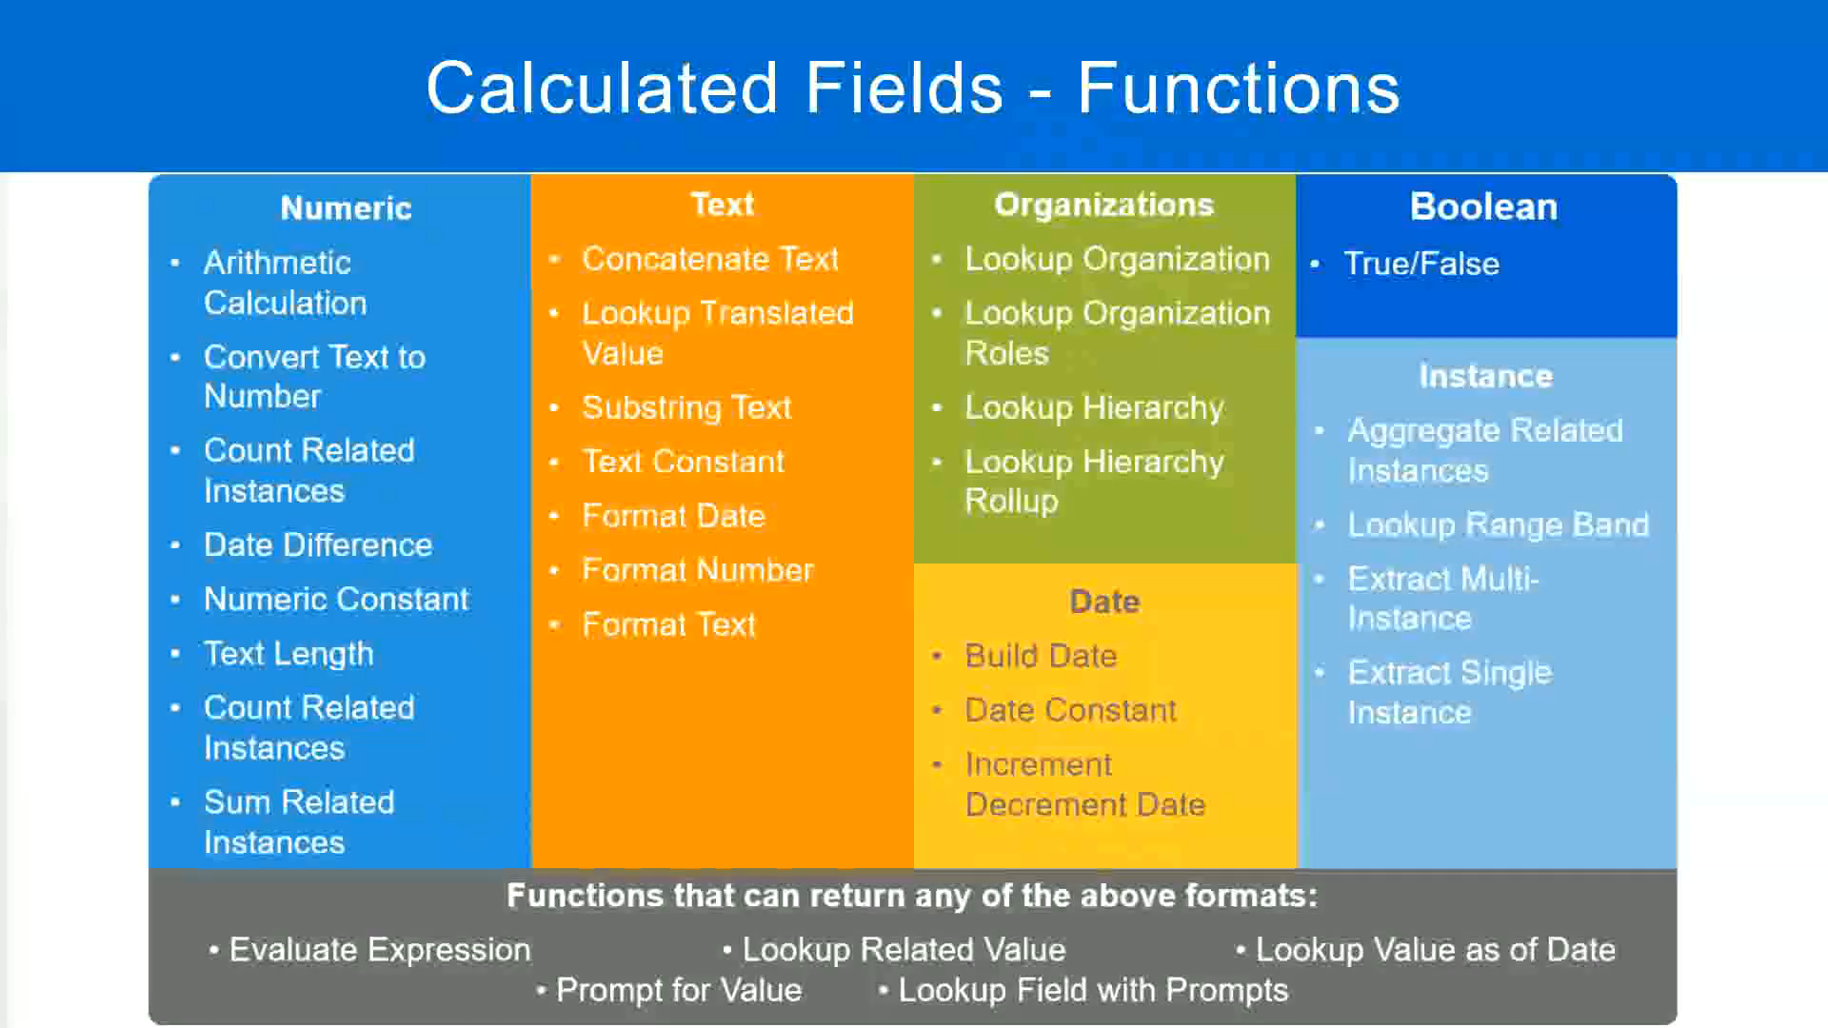
key("alt+Tab")
left_click(469, 334)
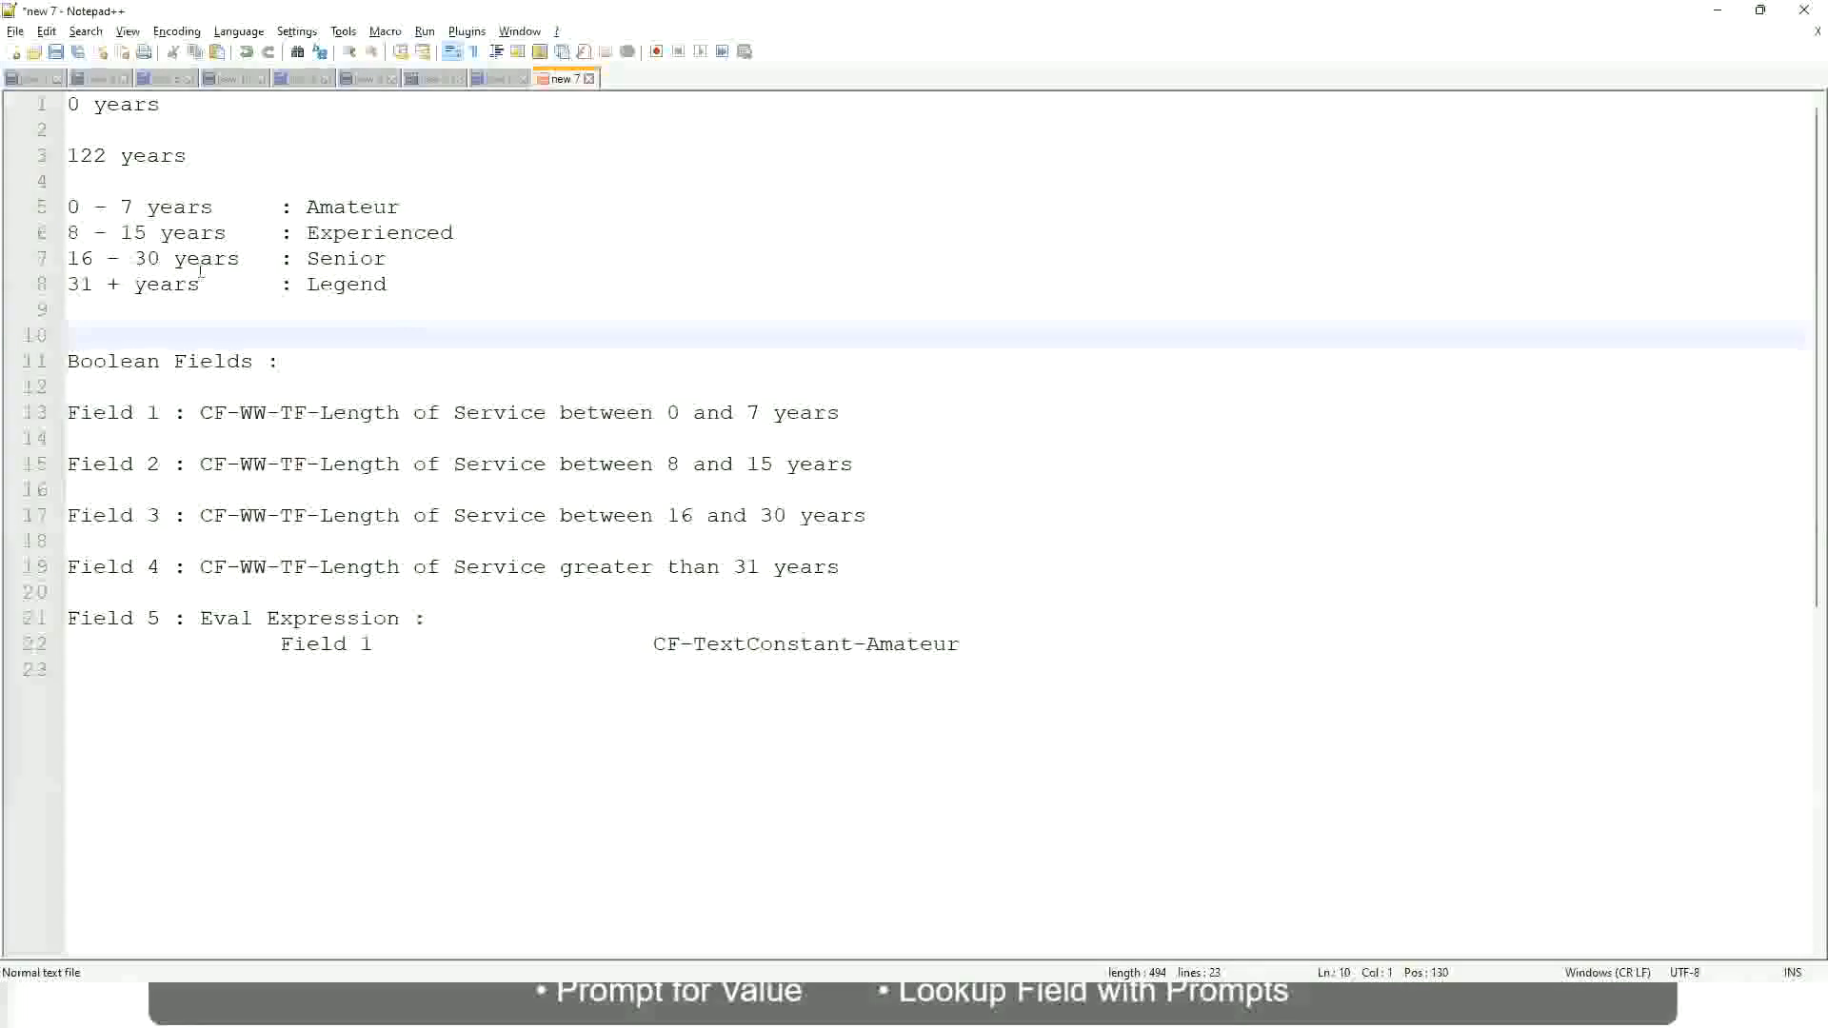
left_click(322, 257)
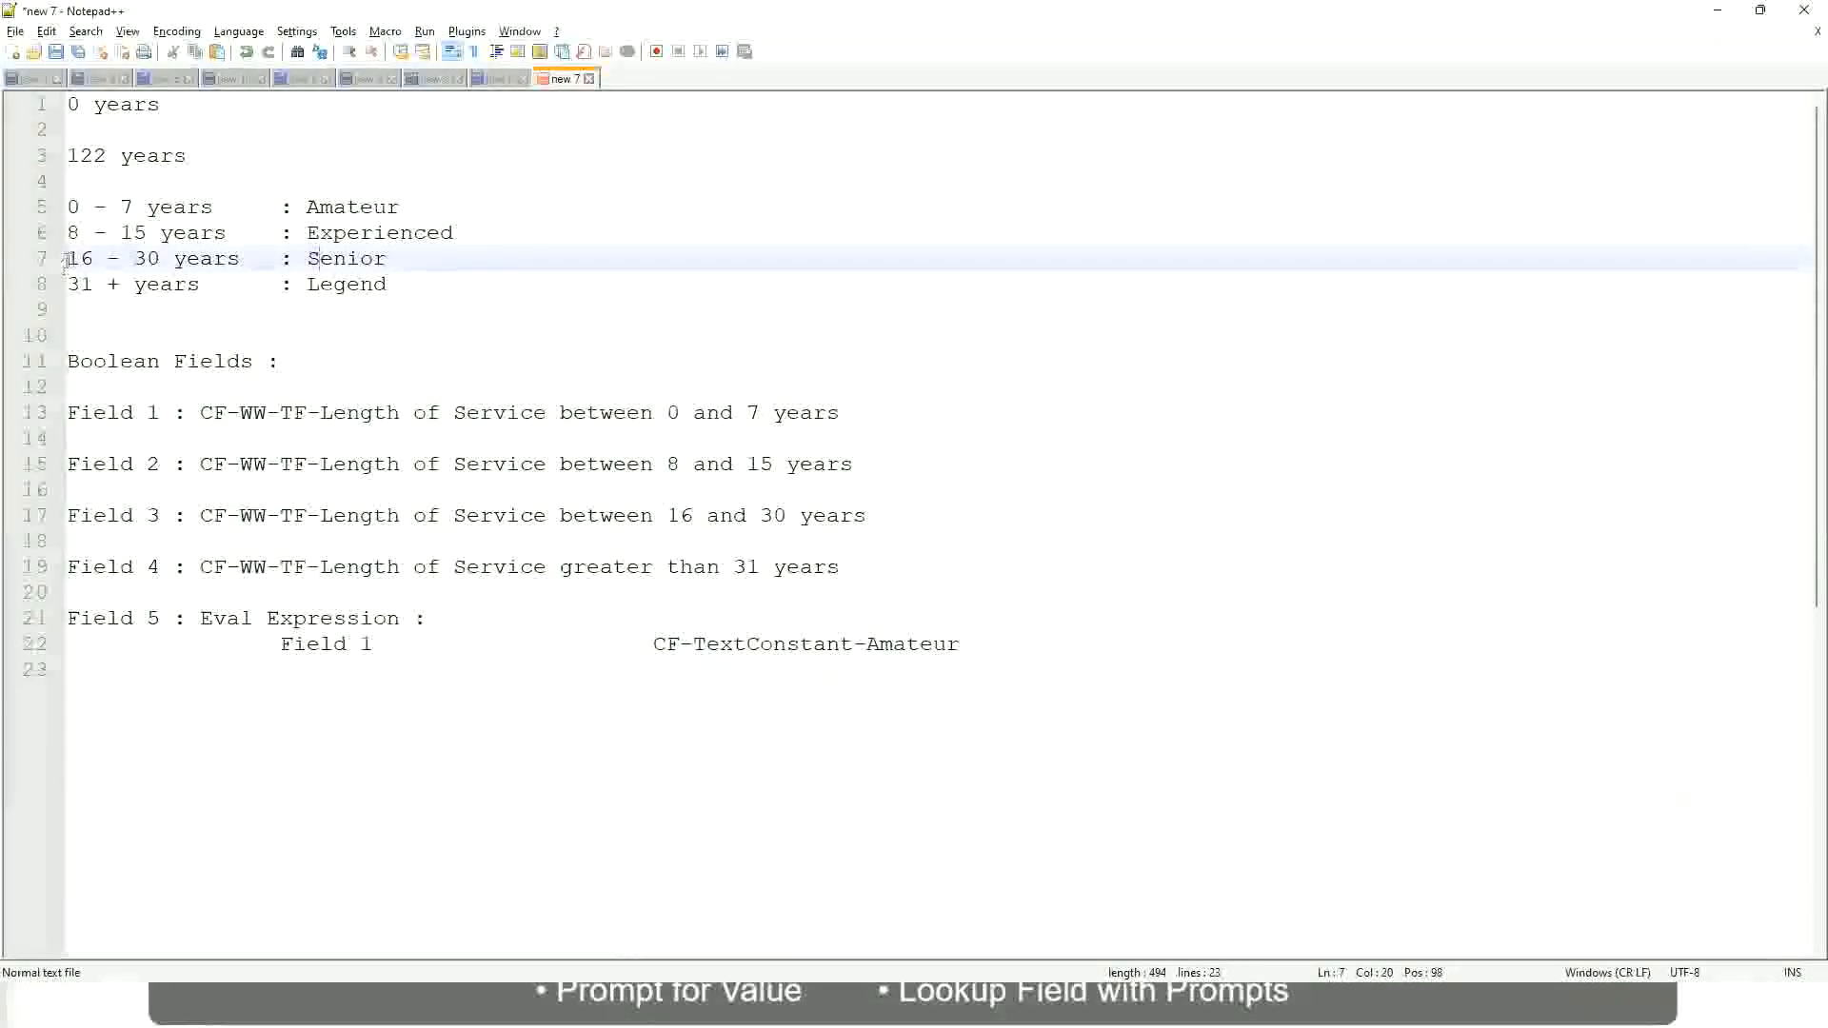
left_click_drag(65, 260, 177, 260)
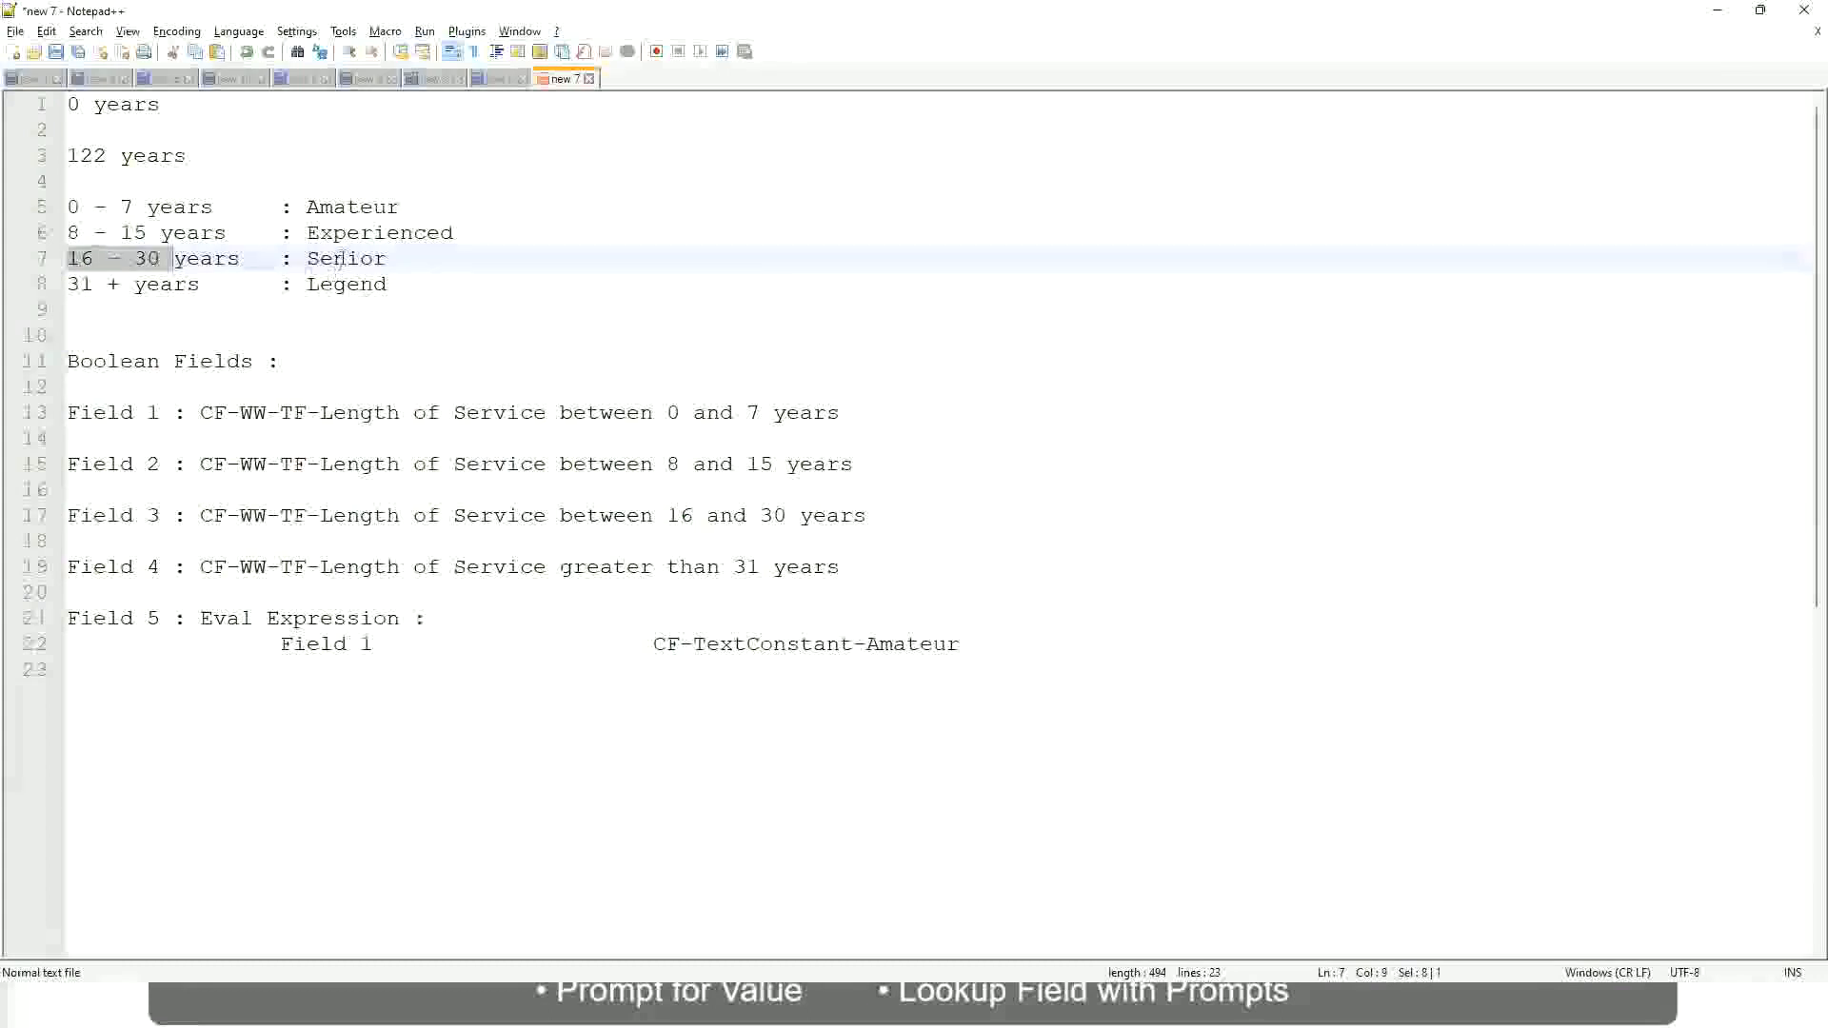
double_click(340, 258)
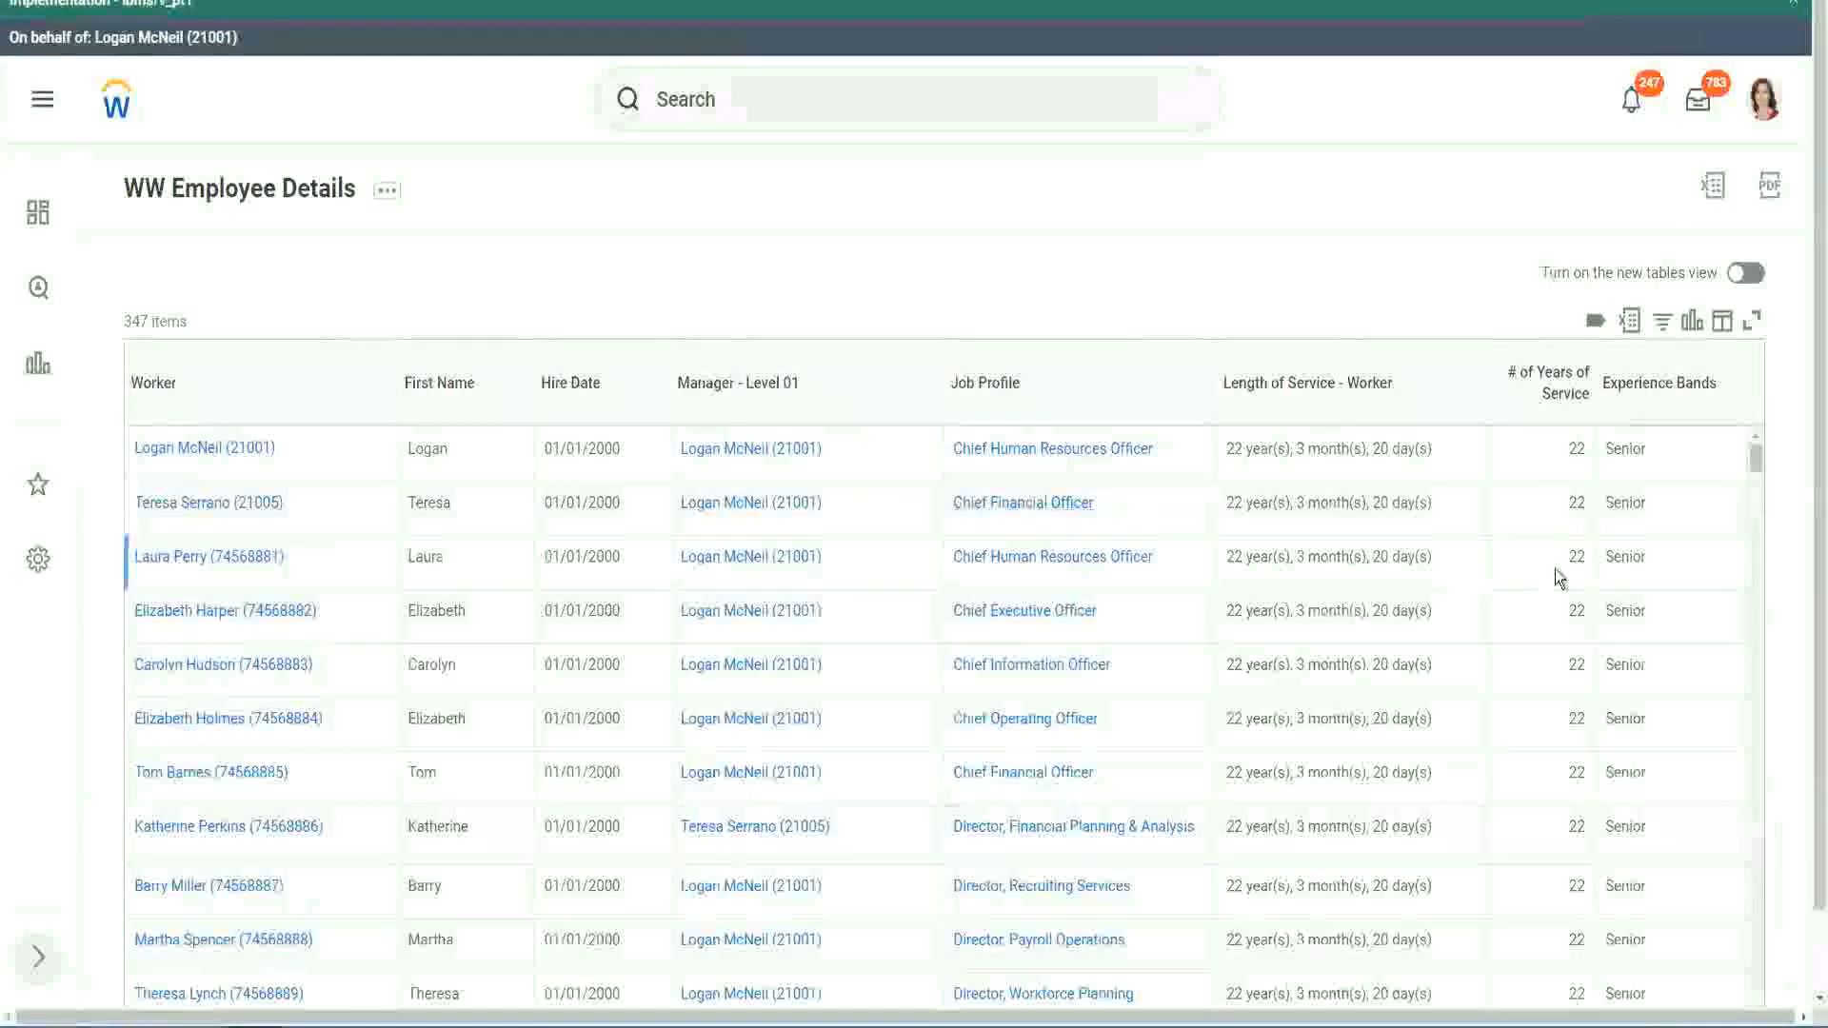
Step: Return to the Workday report and look through the workers' years of service against their experience bands
scroll(1561, 572, "down", 2)
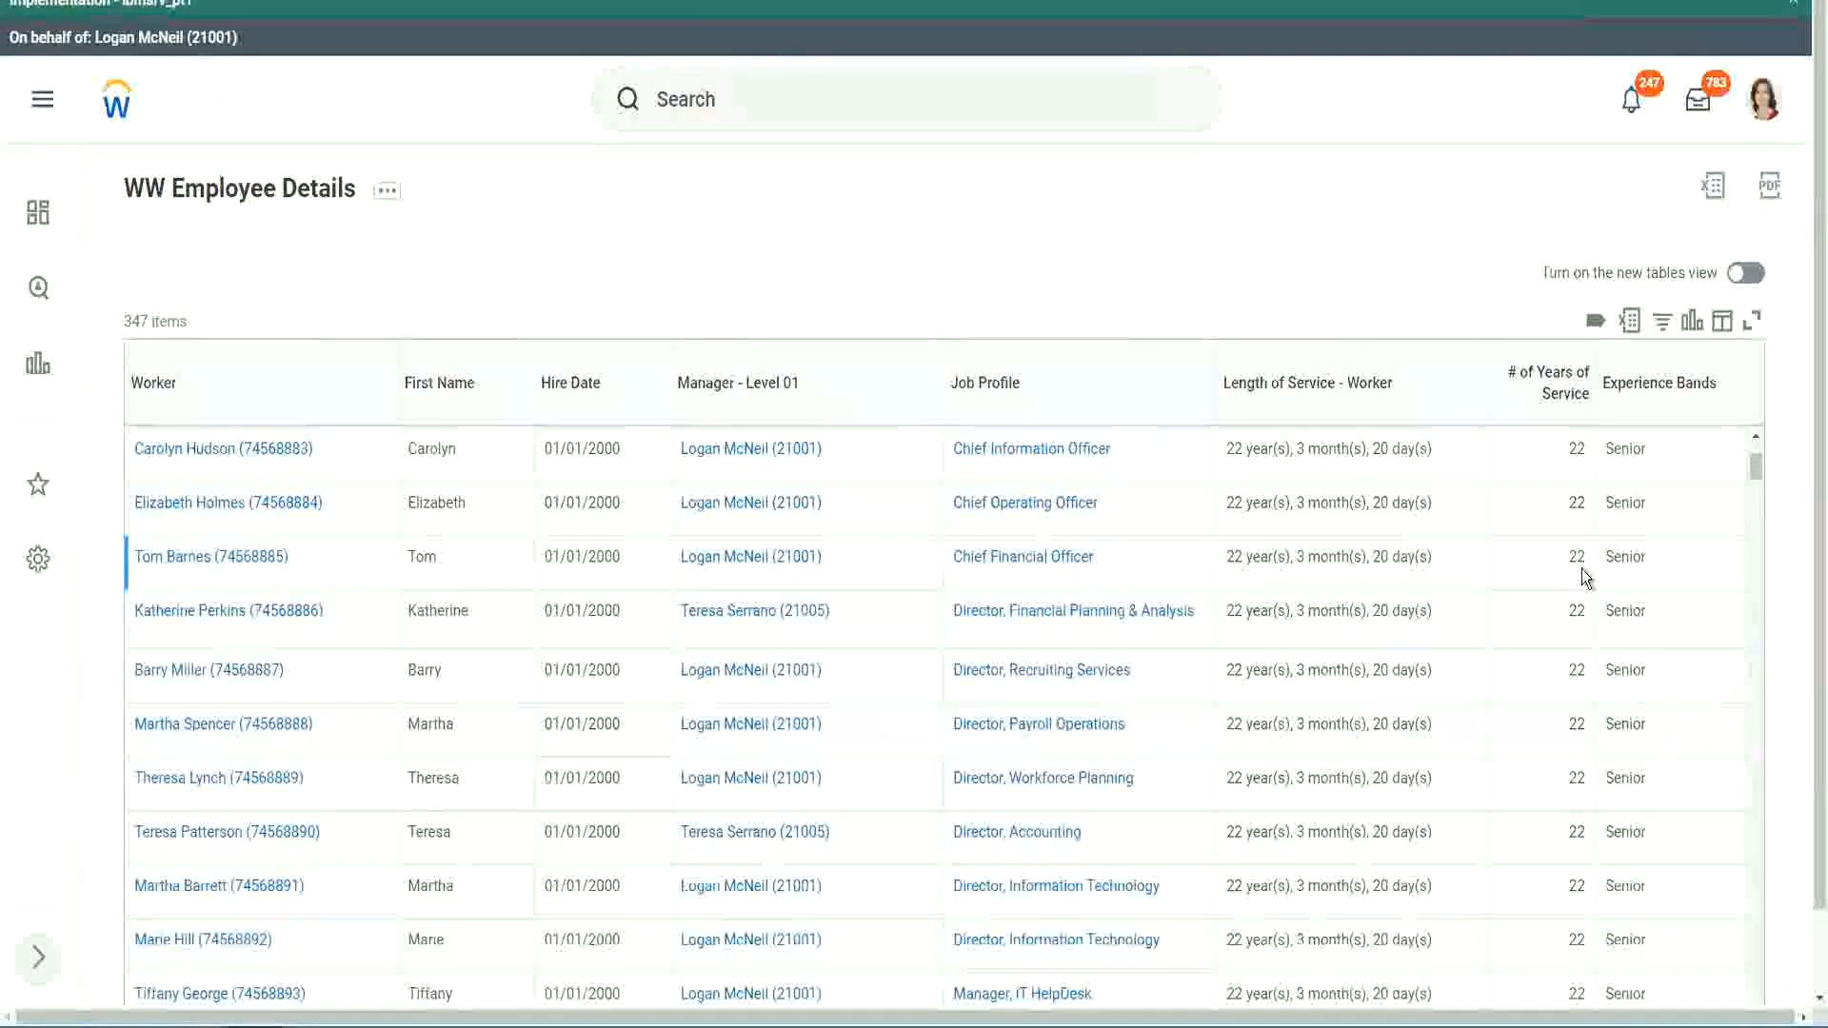
scroll(1581, 581, "down", 5)
scroll(1596, 636, "down", 5)
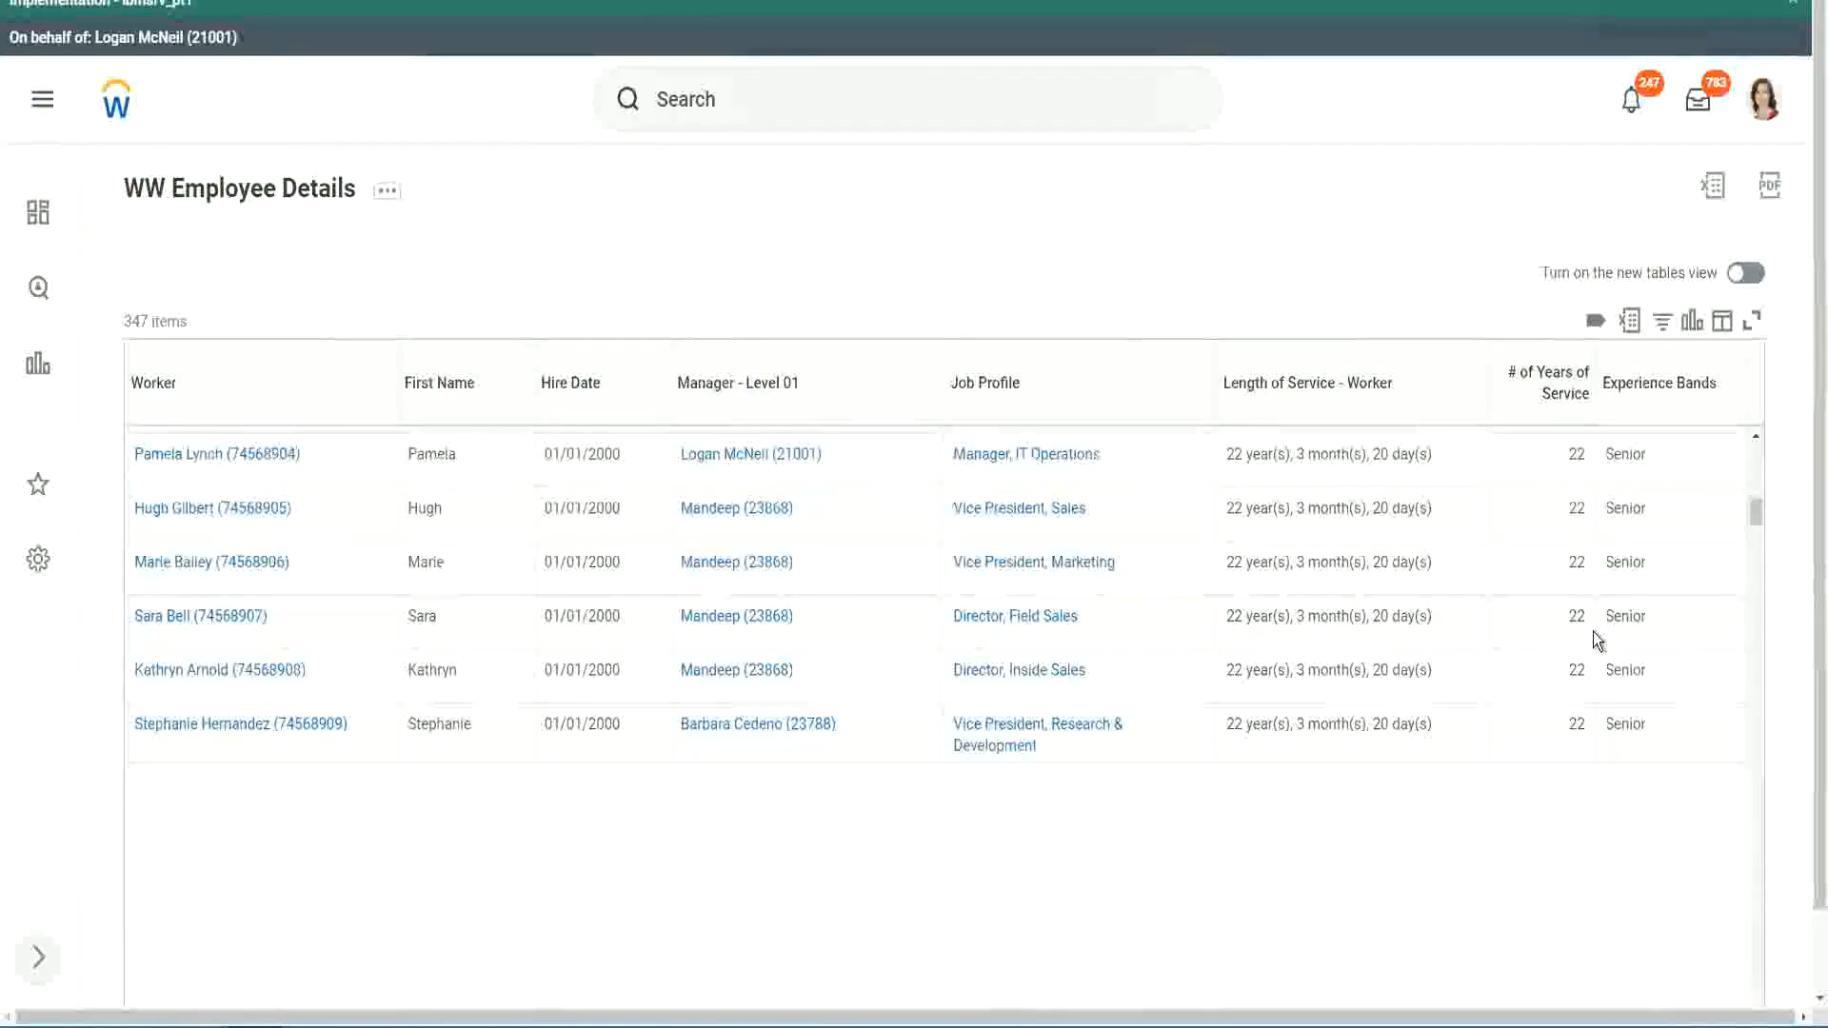
scroll(1618, 657, "down", 1)
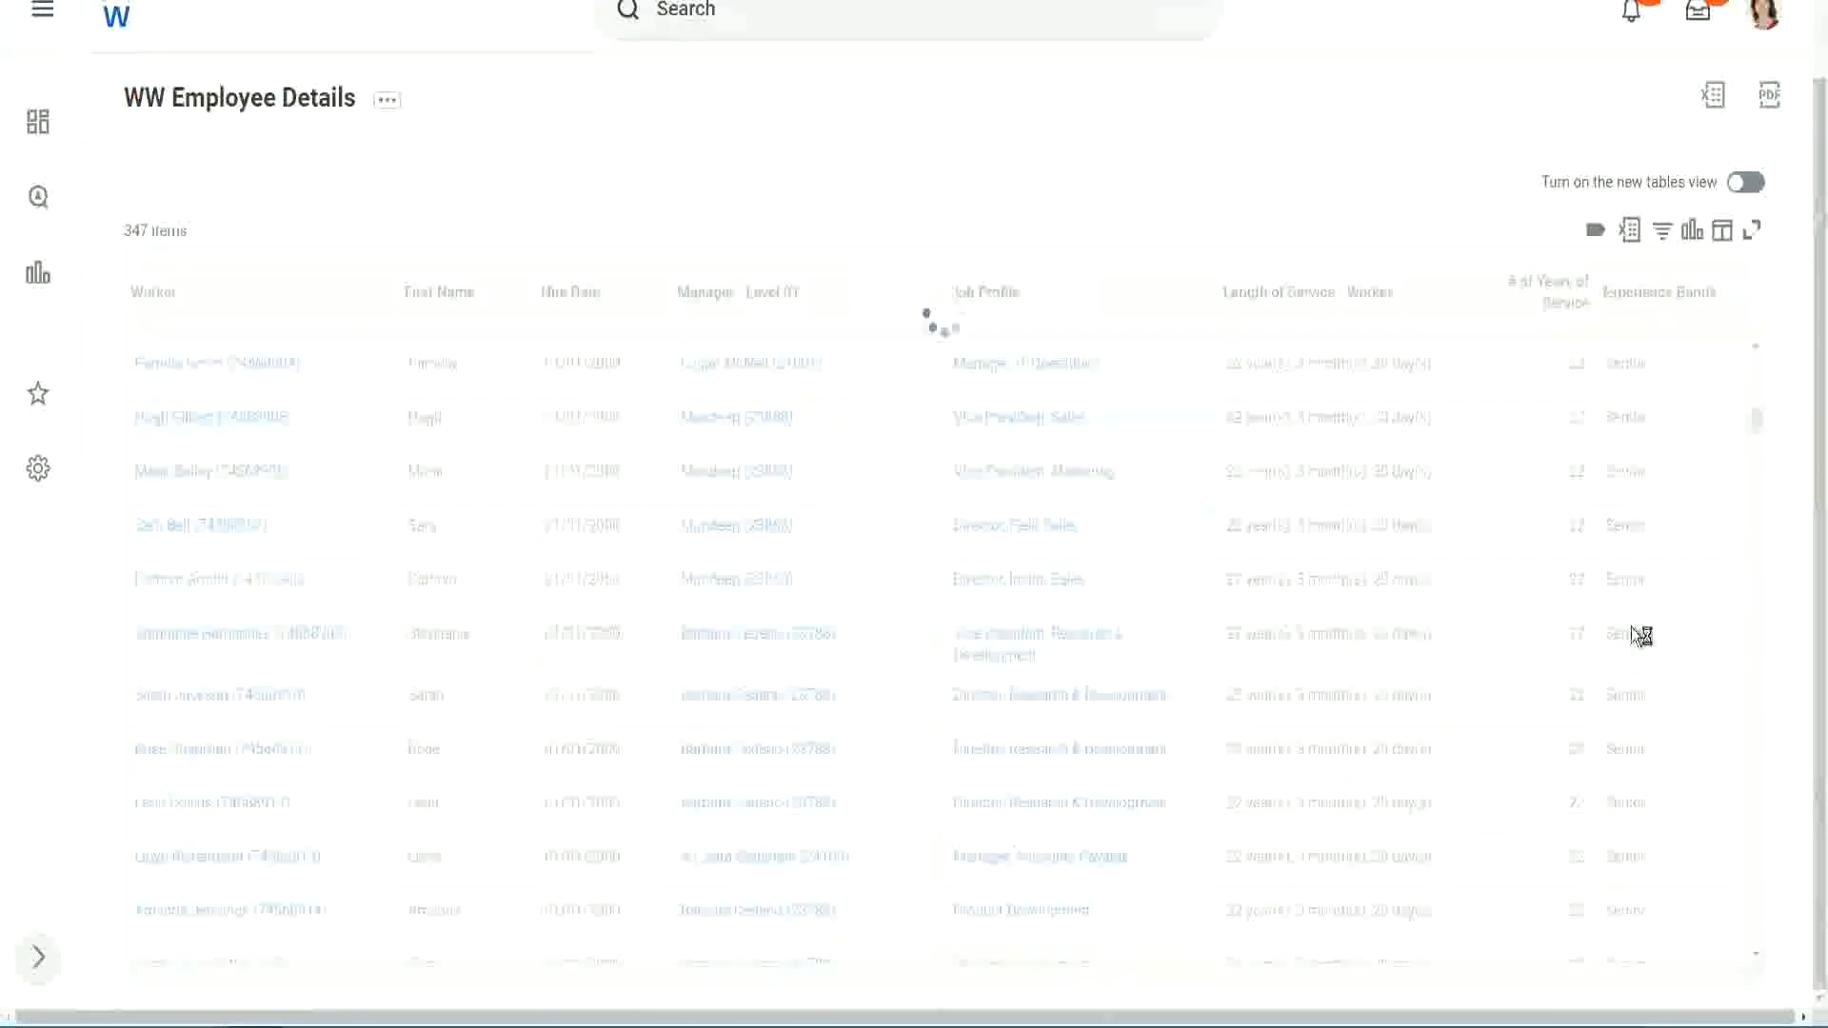
scroll(1693, 535, "down", 5)
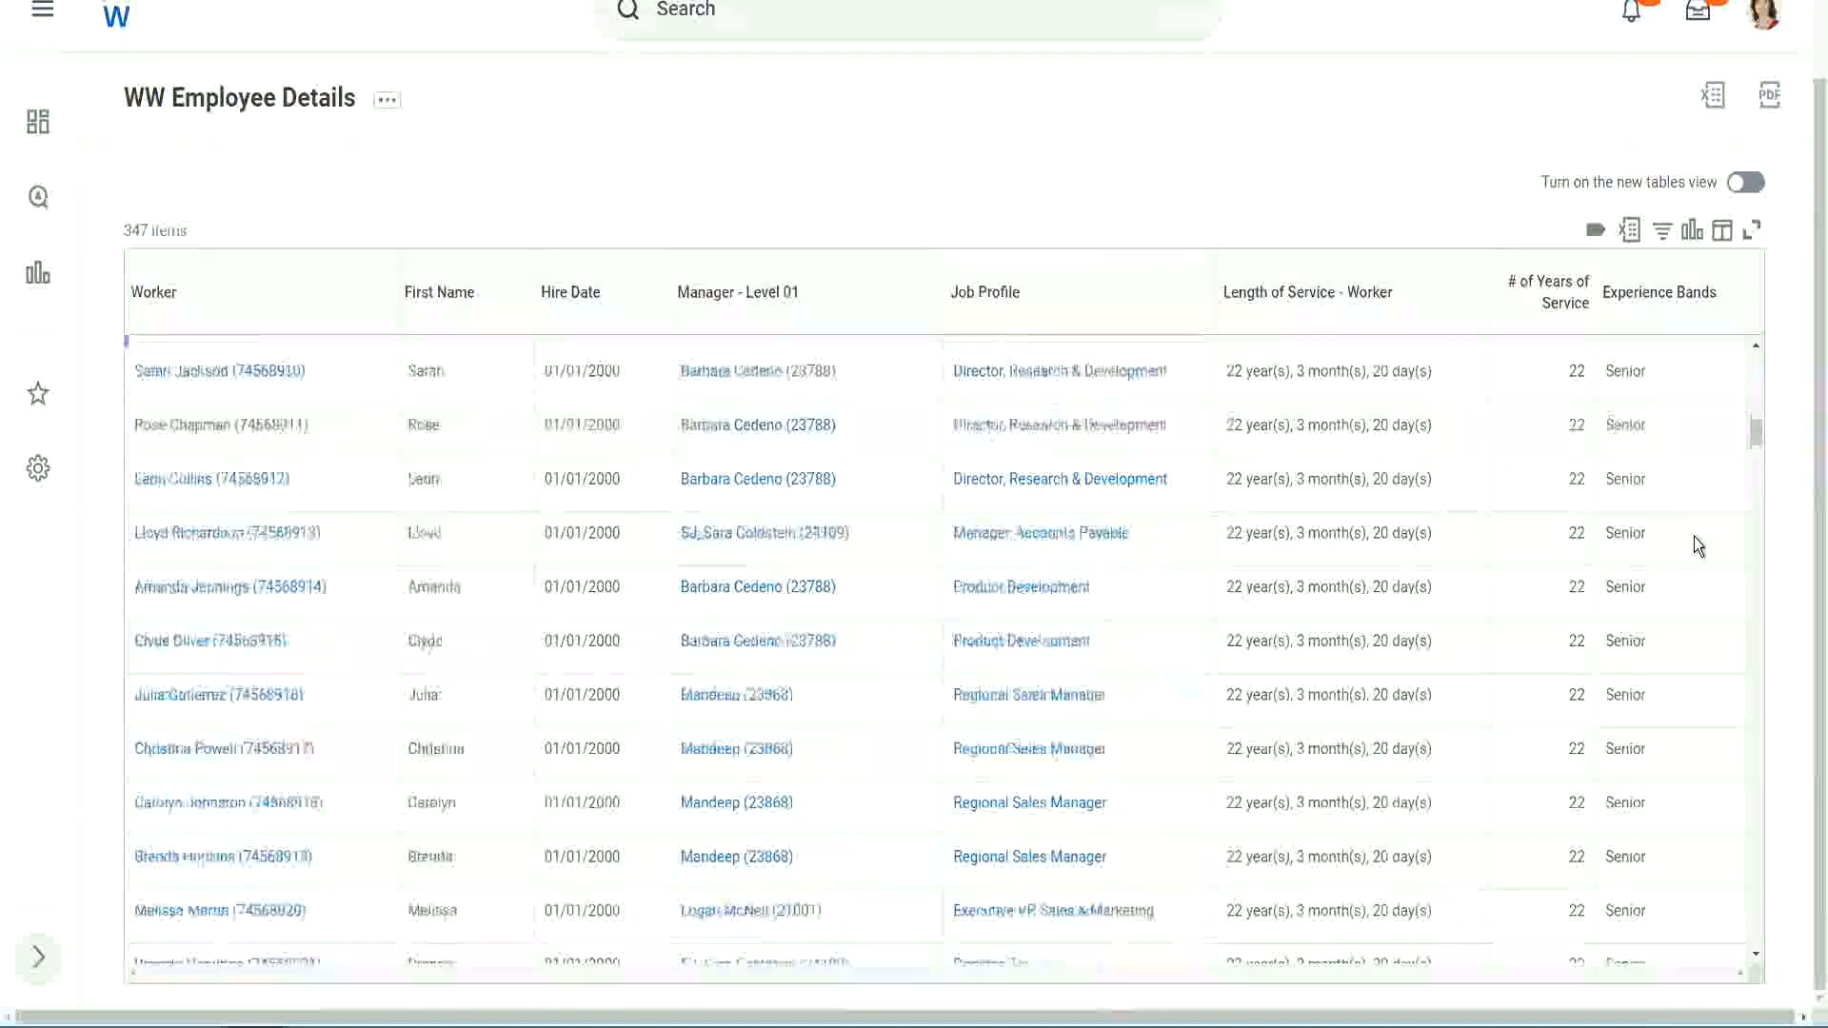
scroll(1694, 535, "down", 3)
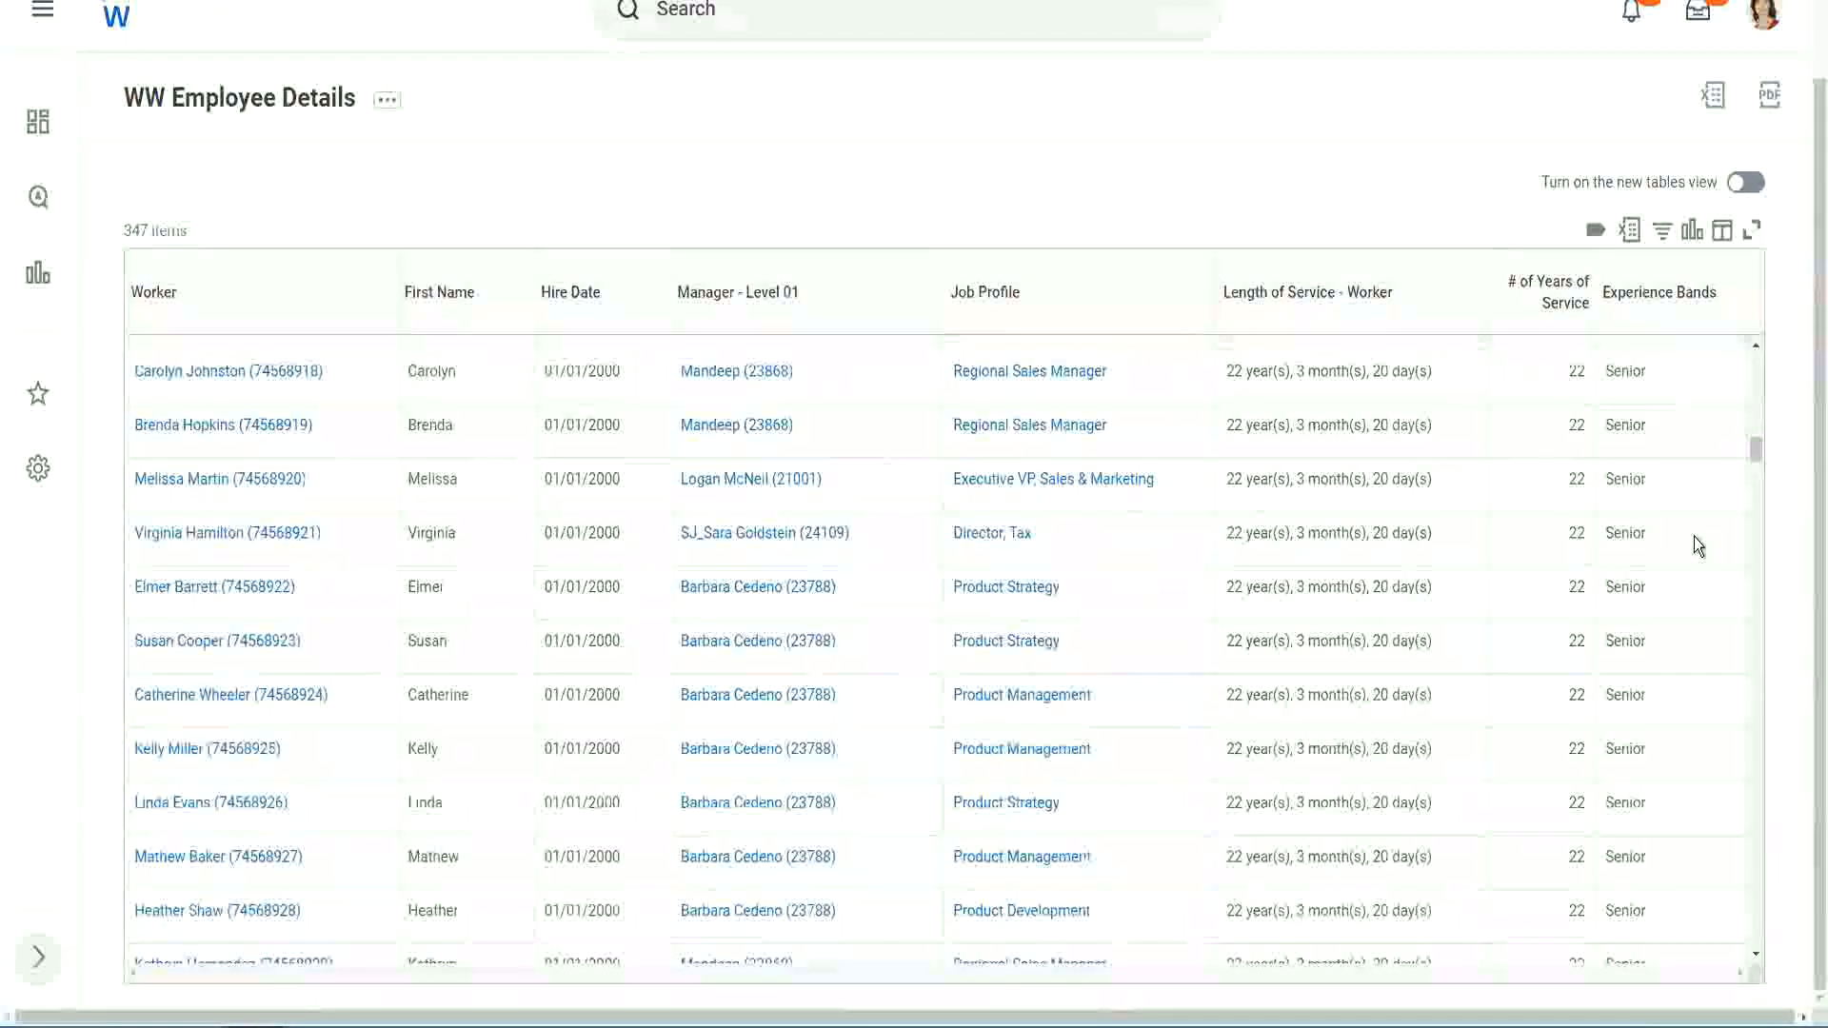
scroll(1694, 535, "down", 8)
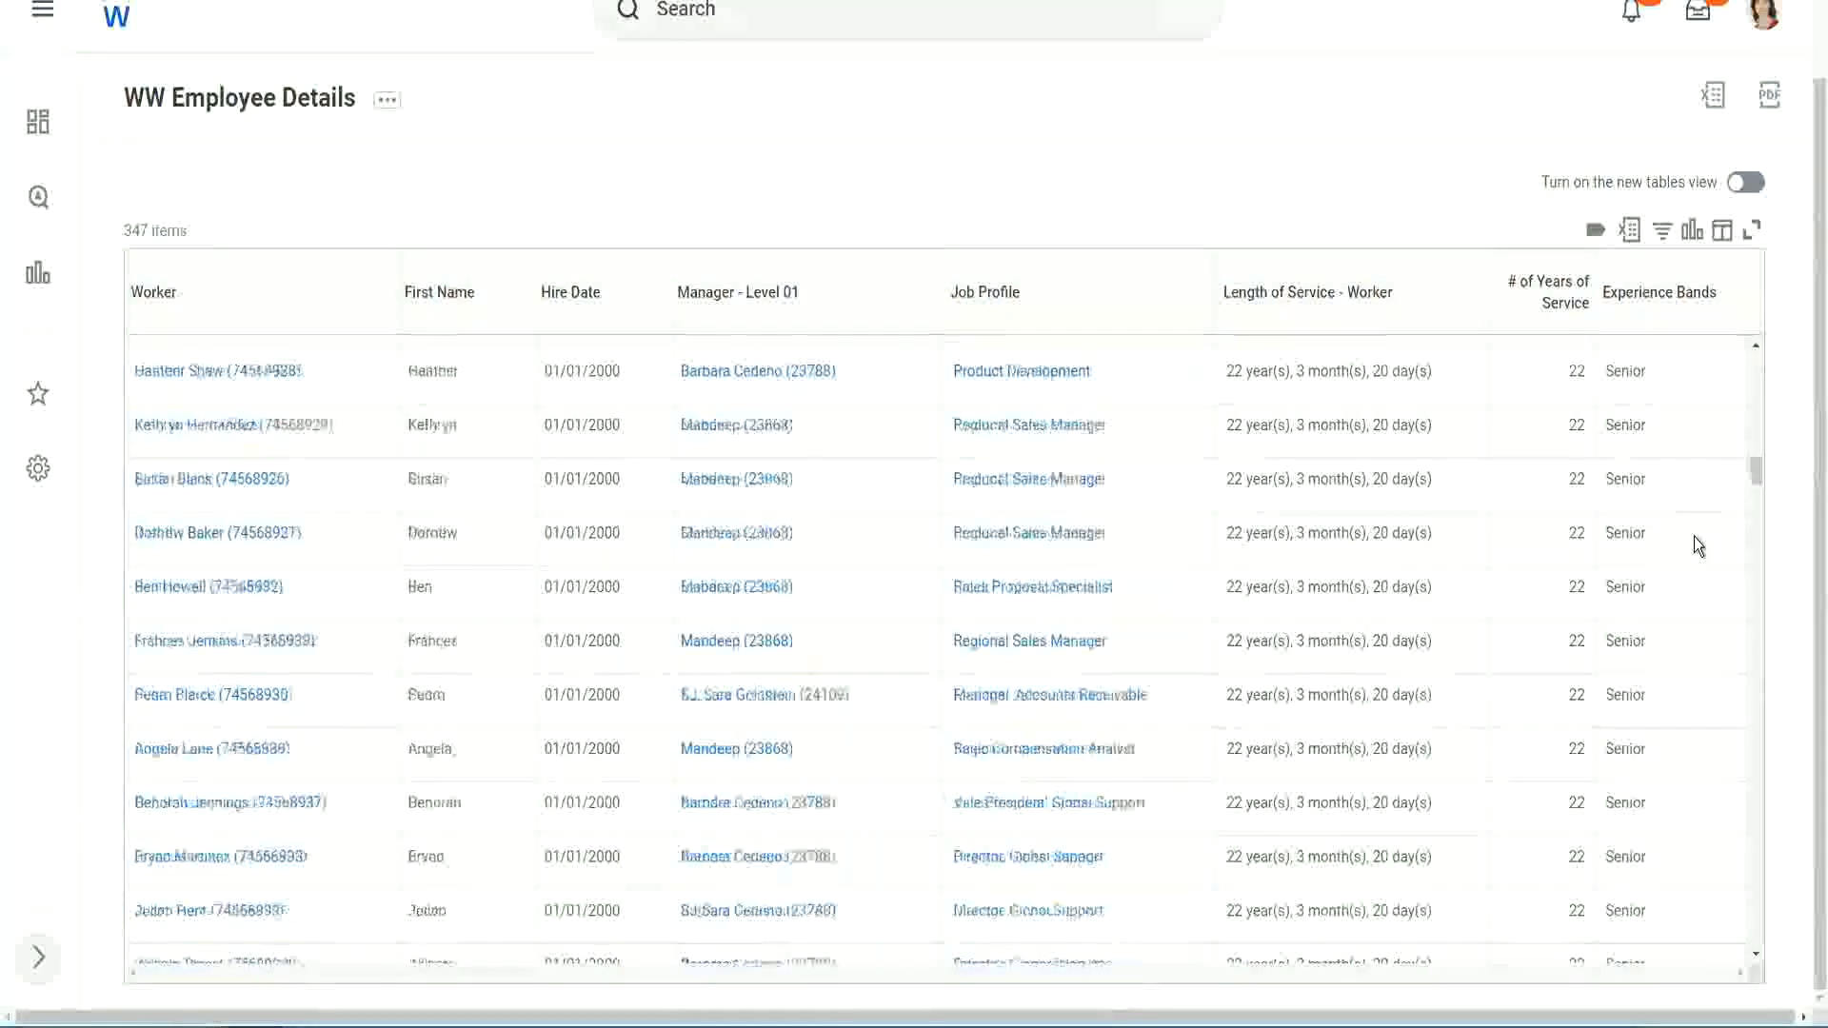
Step: Filter the Experience Bands column for values containing Amateur
left_click(1660, 293)
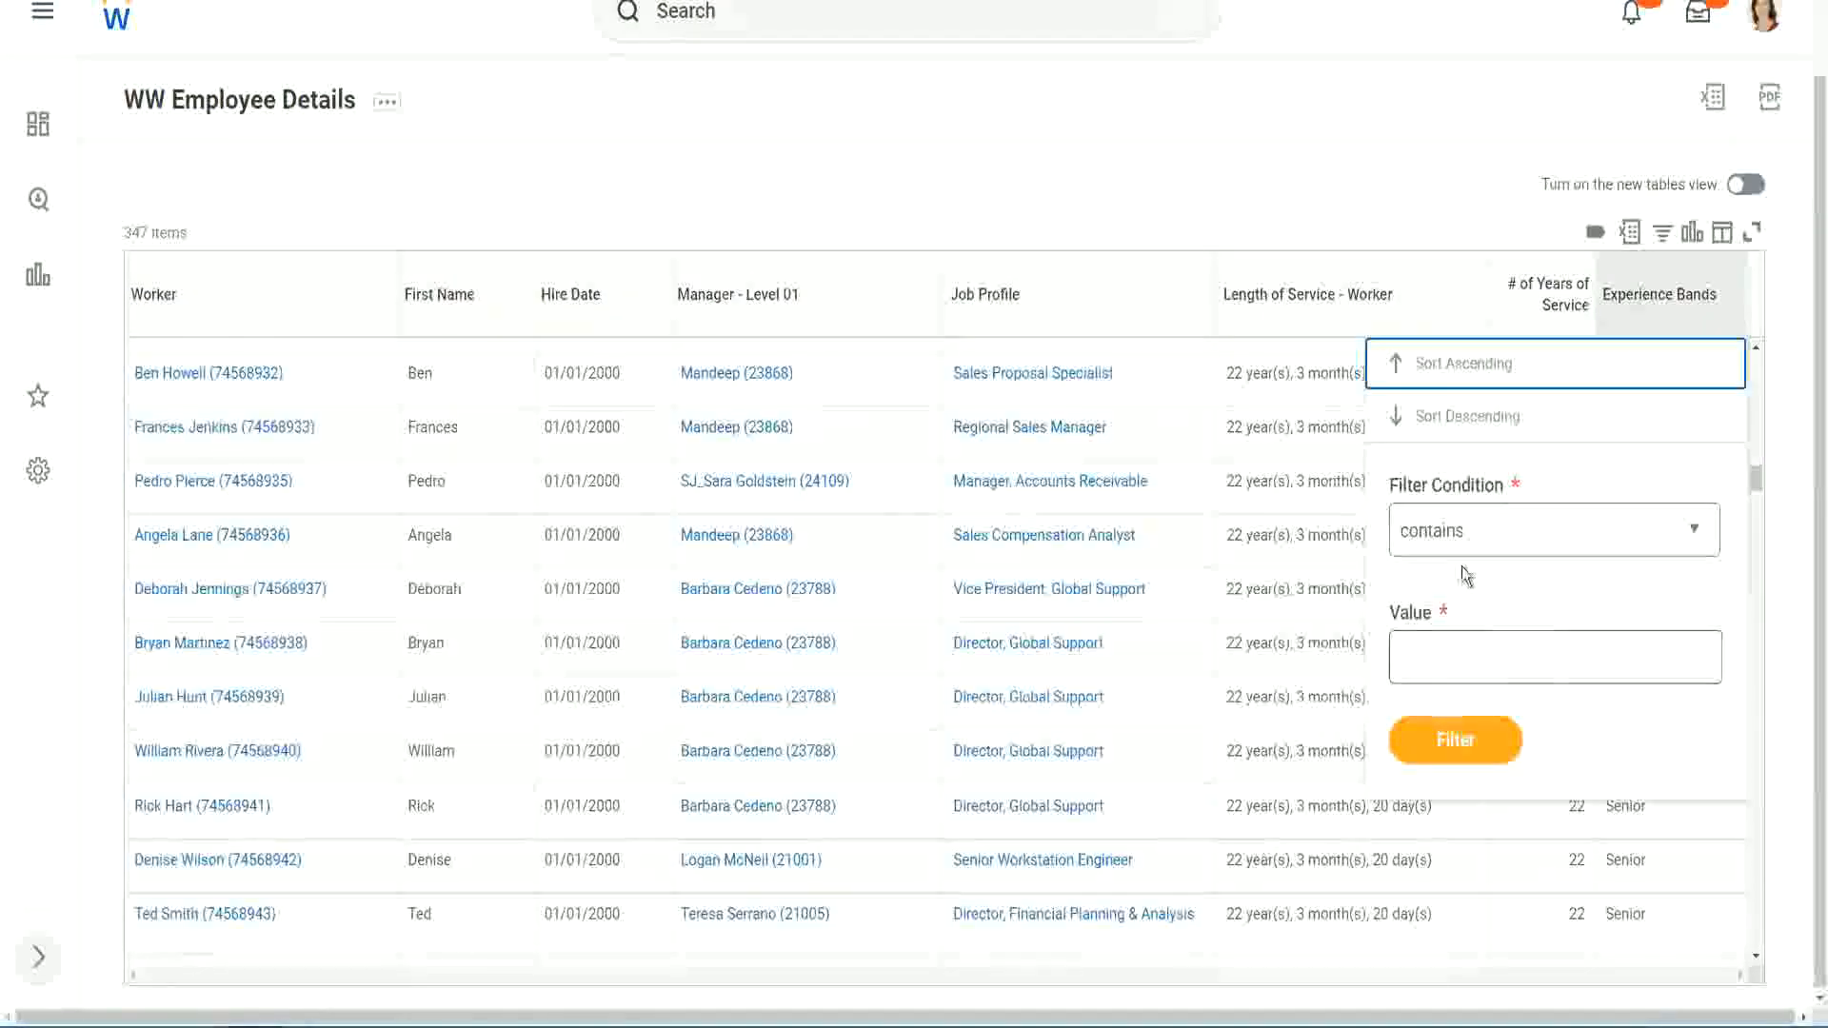
left_click(1449, 640)
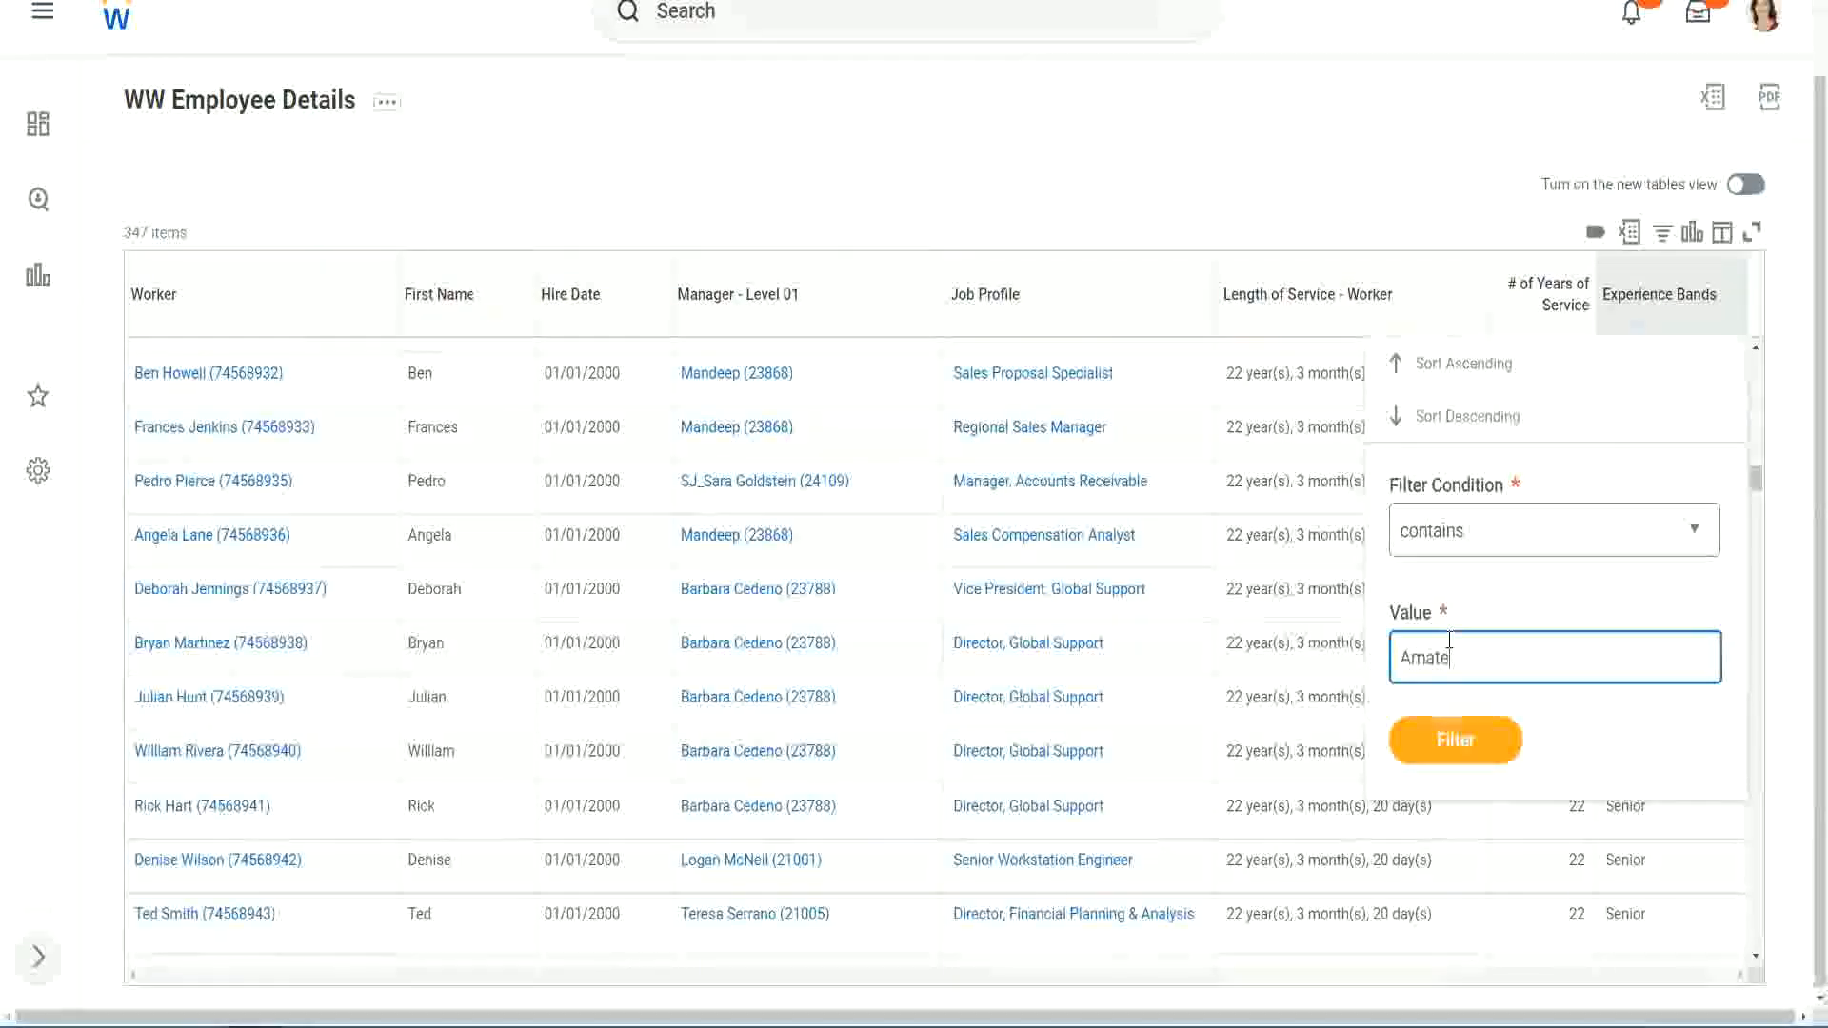
type("Amateur")
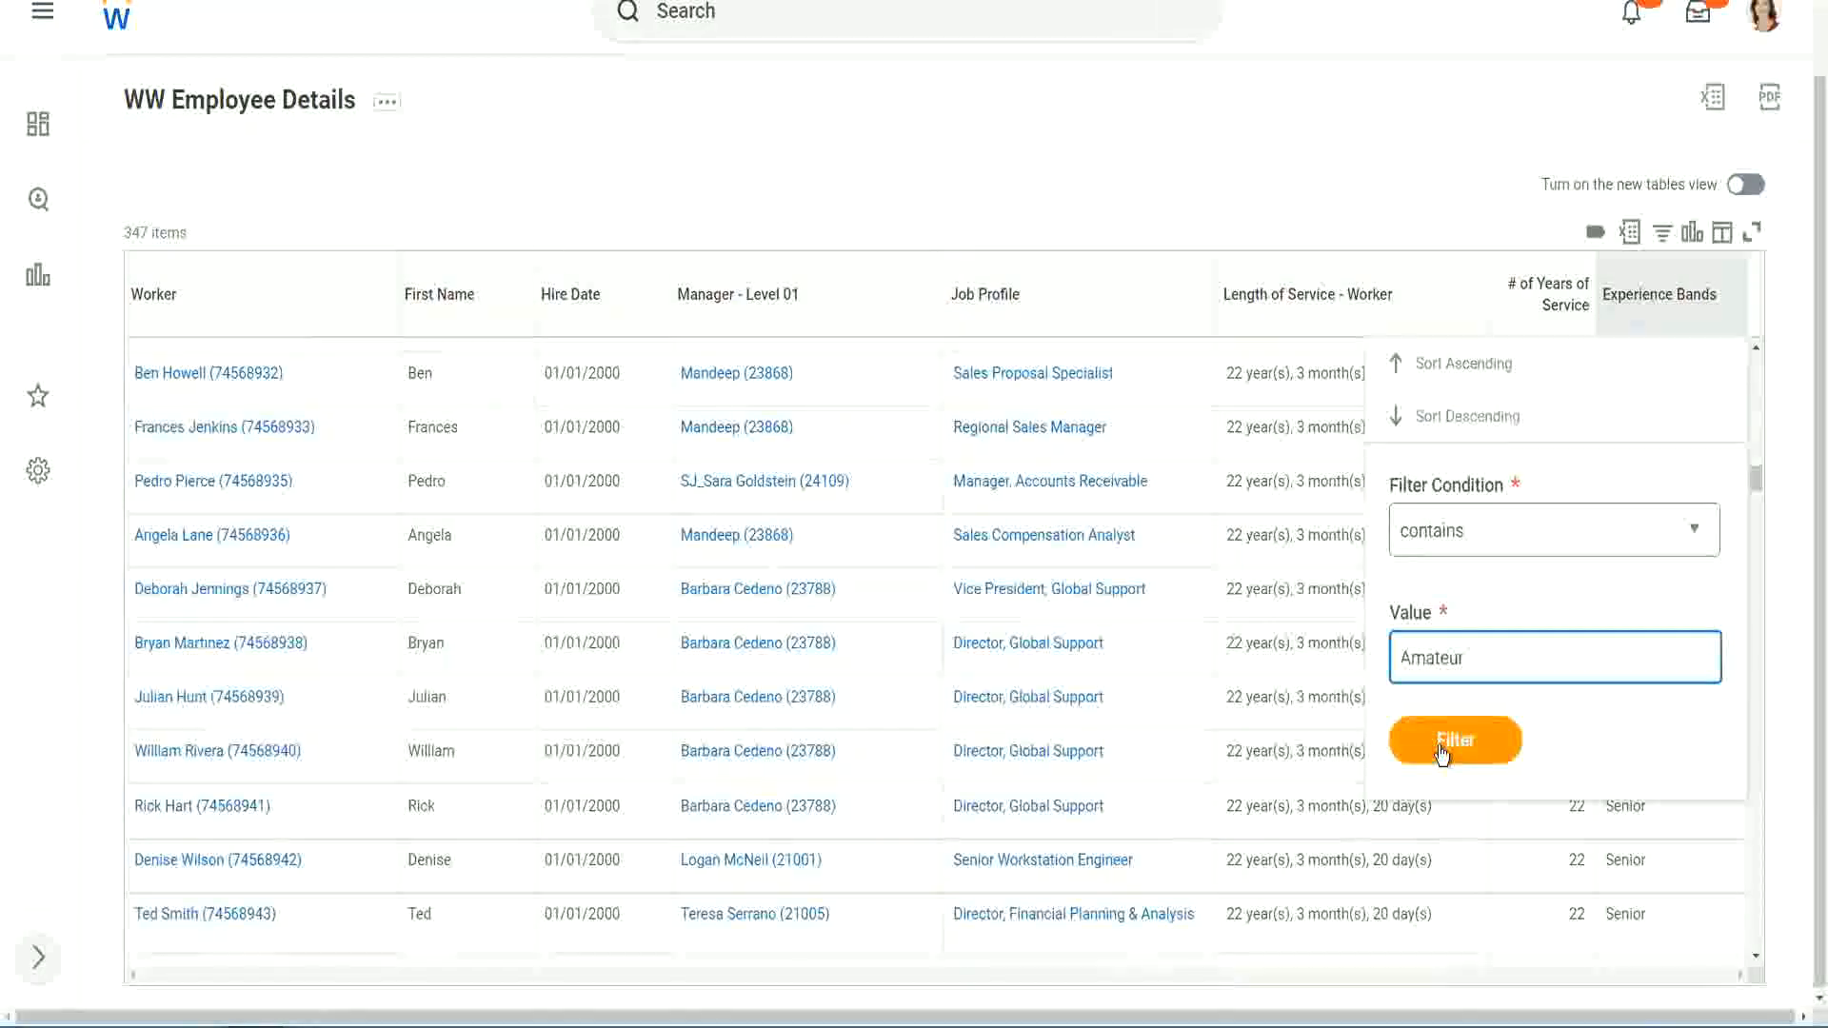
left_click(1442, 753)
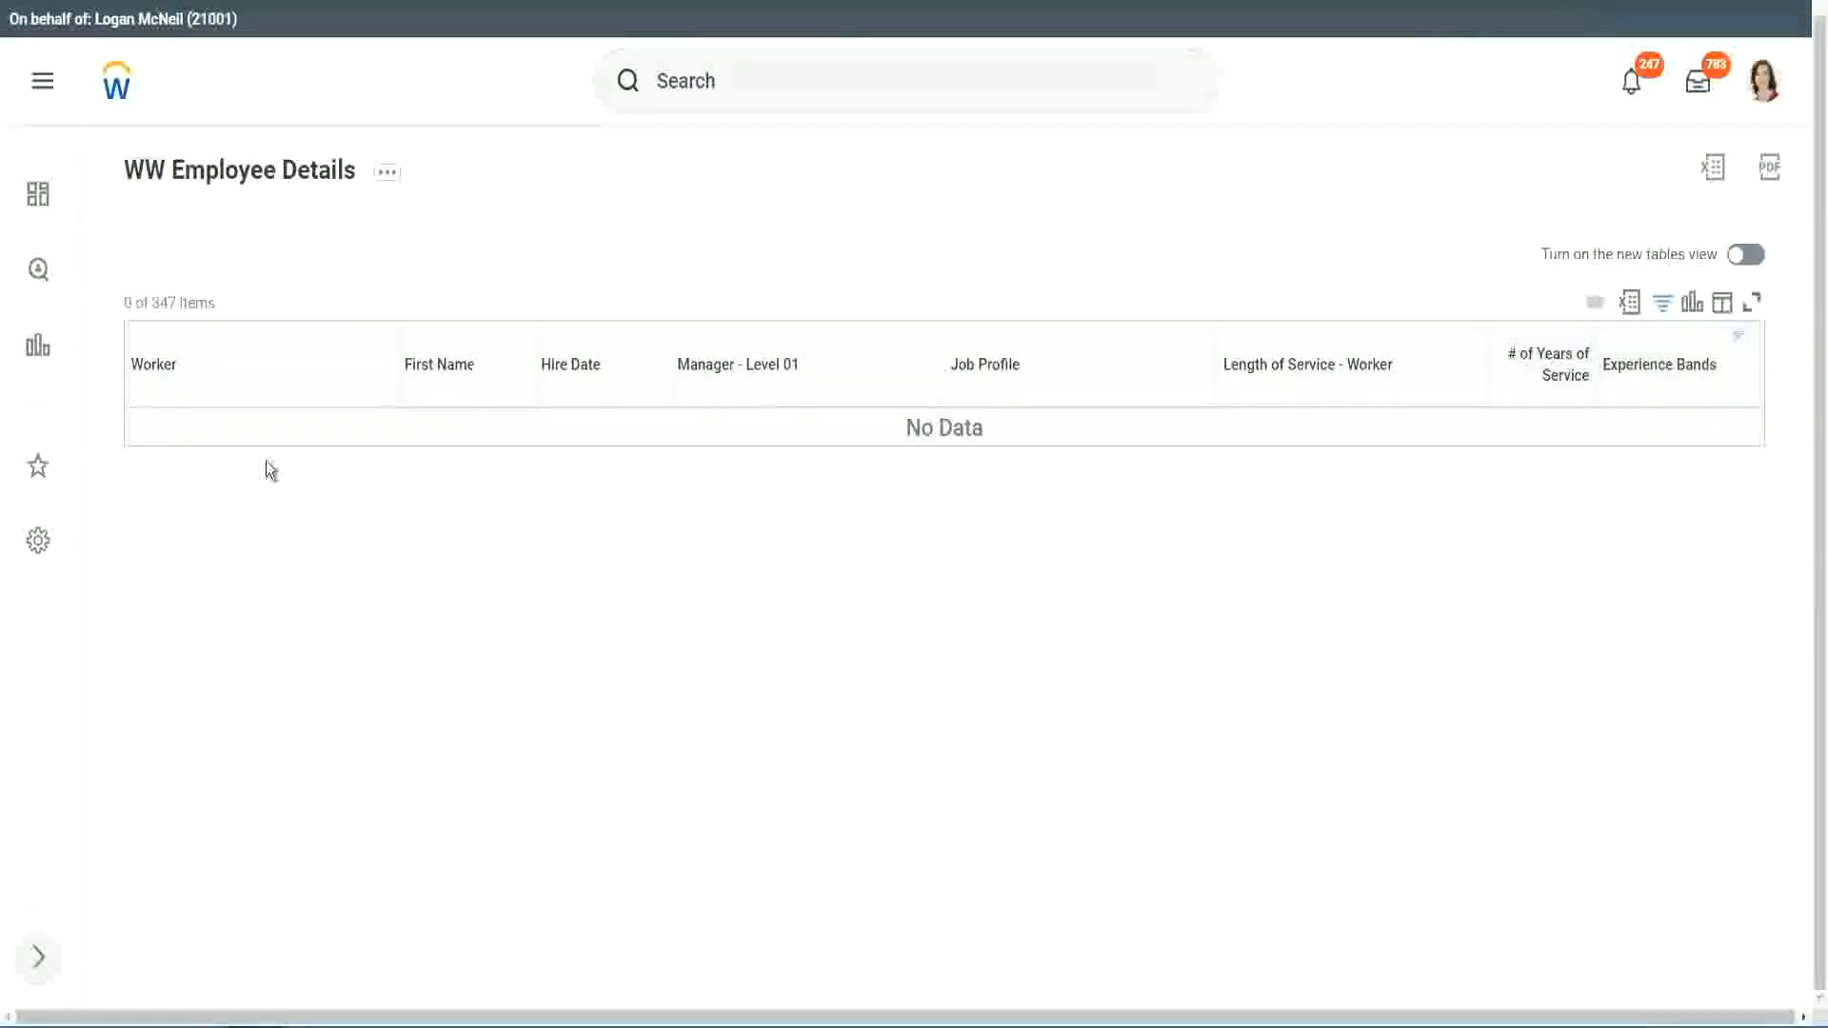
Step: Change the Experience Bands filter value to Legend and look through the matching workers
left_click(1648, 365)
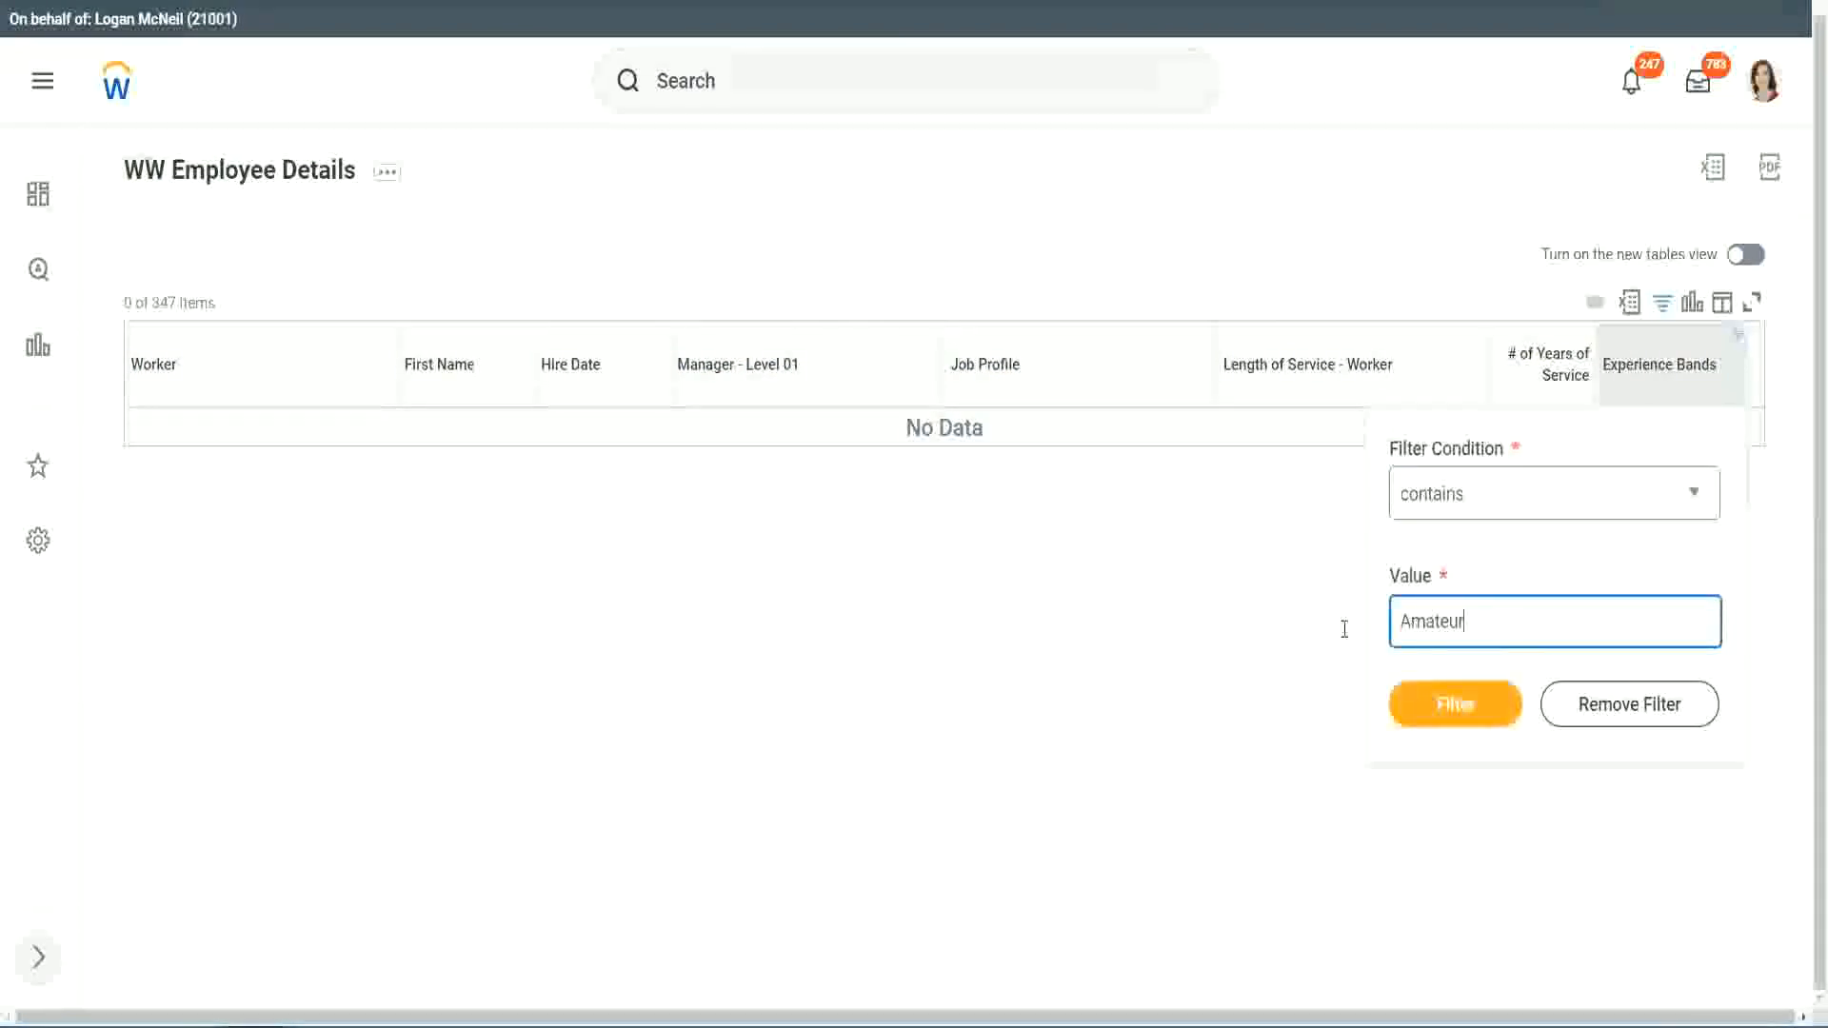
left_click_drag(1344, 630, 1306, 625)
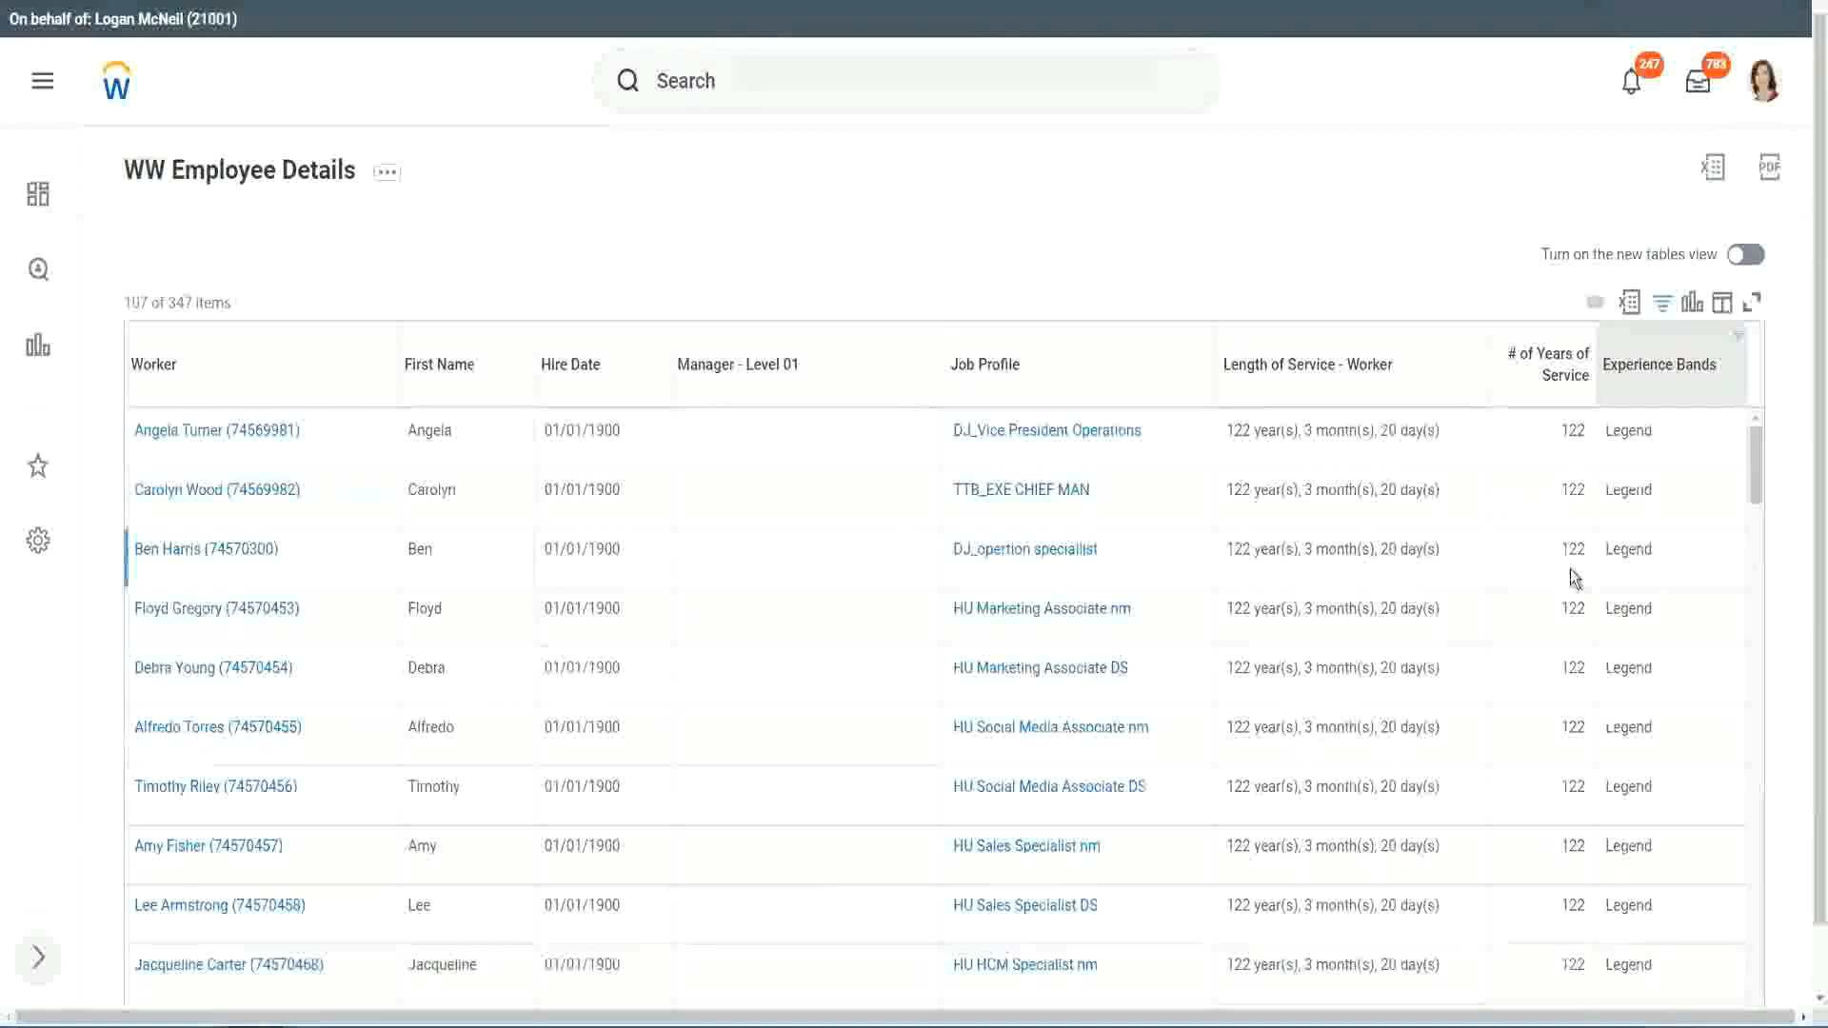
scroll(1569, 570, "down", 15)
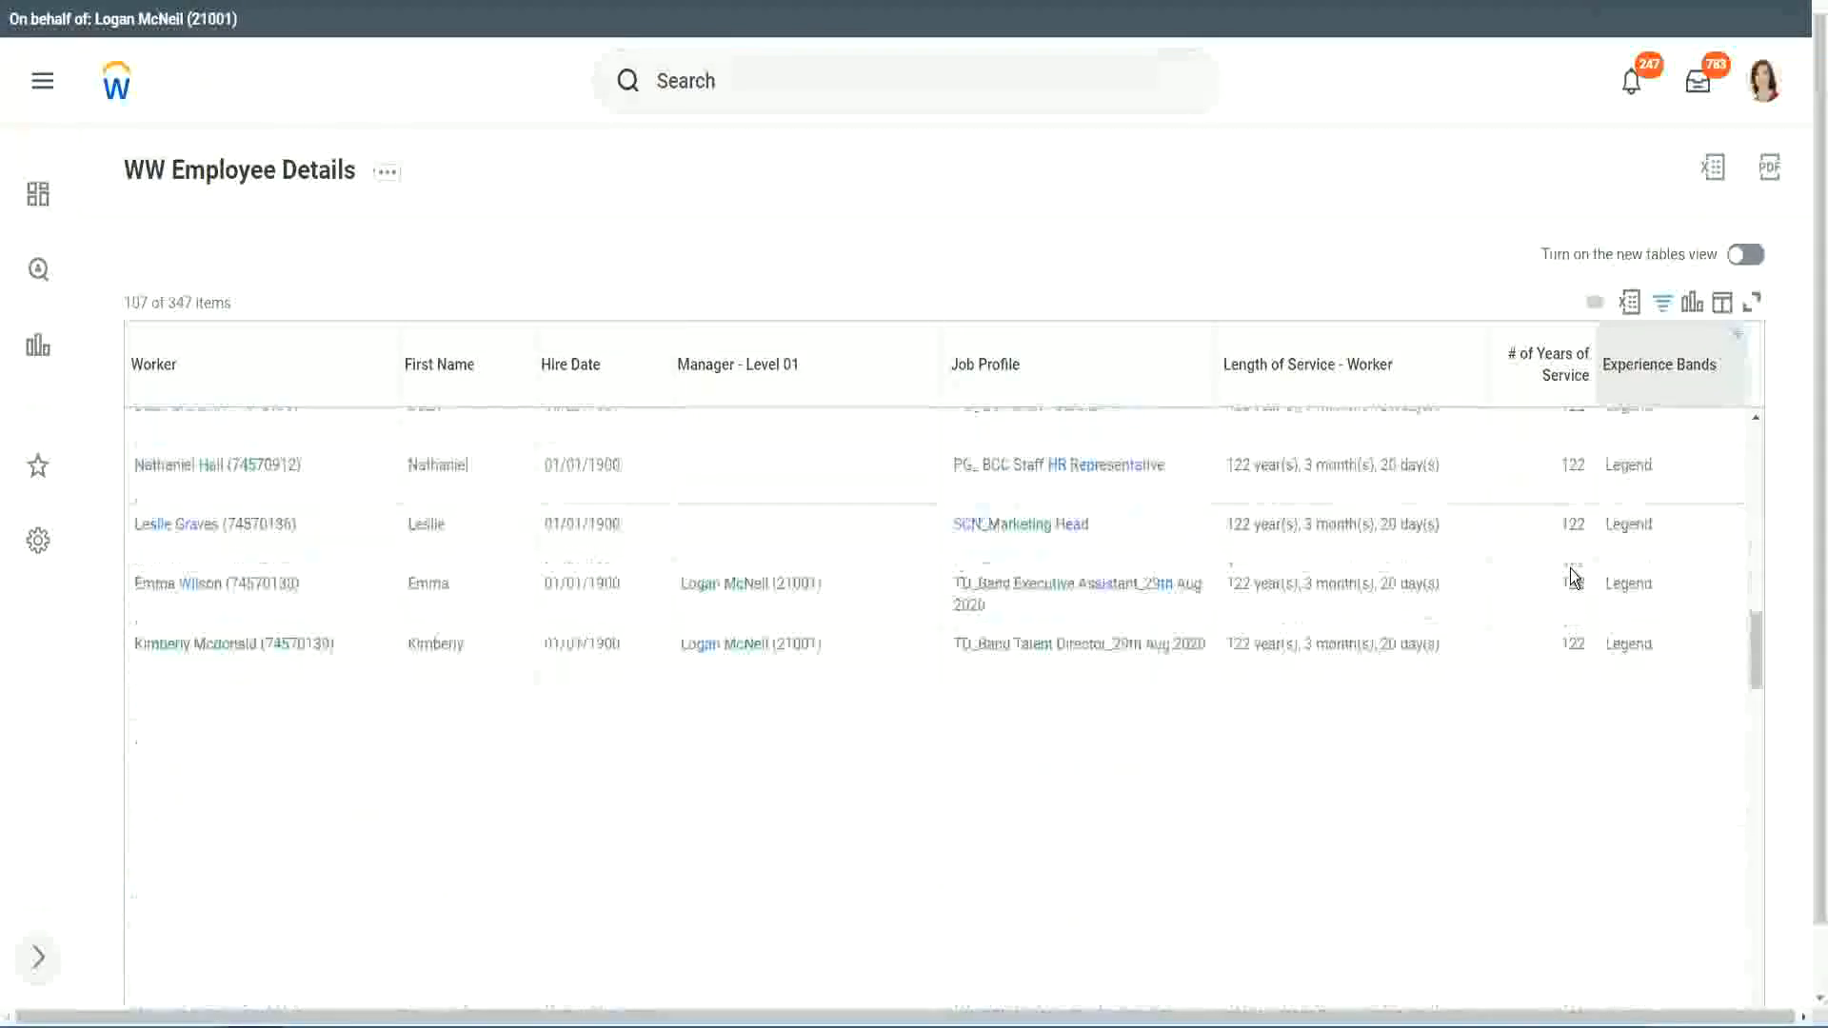
scroll(1571, 576, "down", 2)
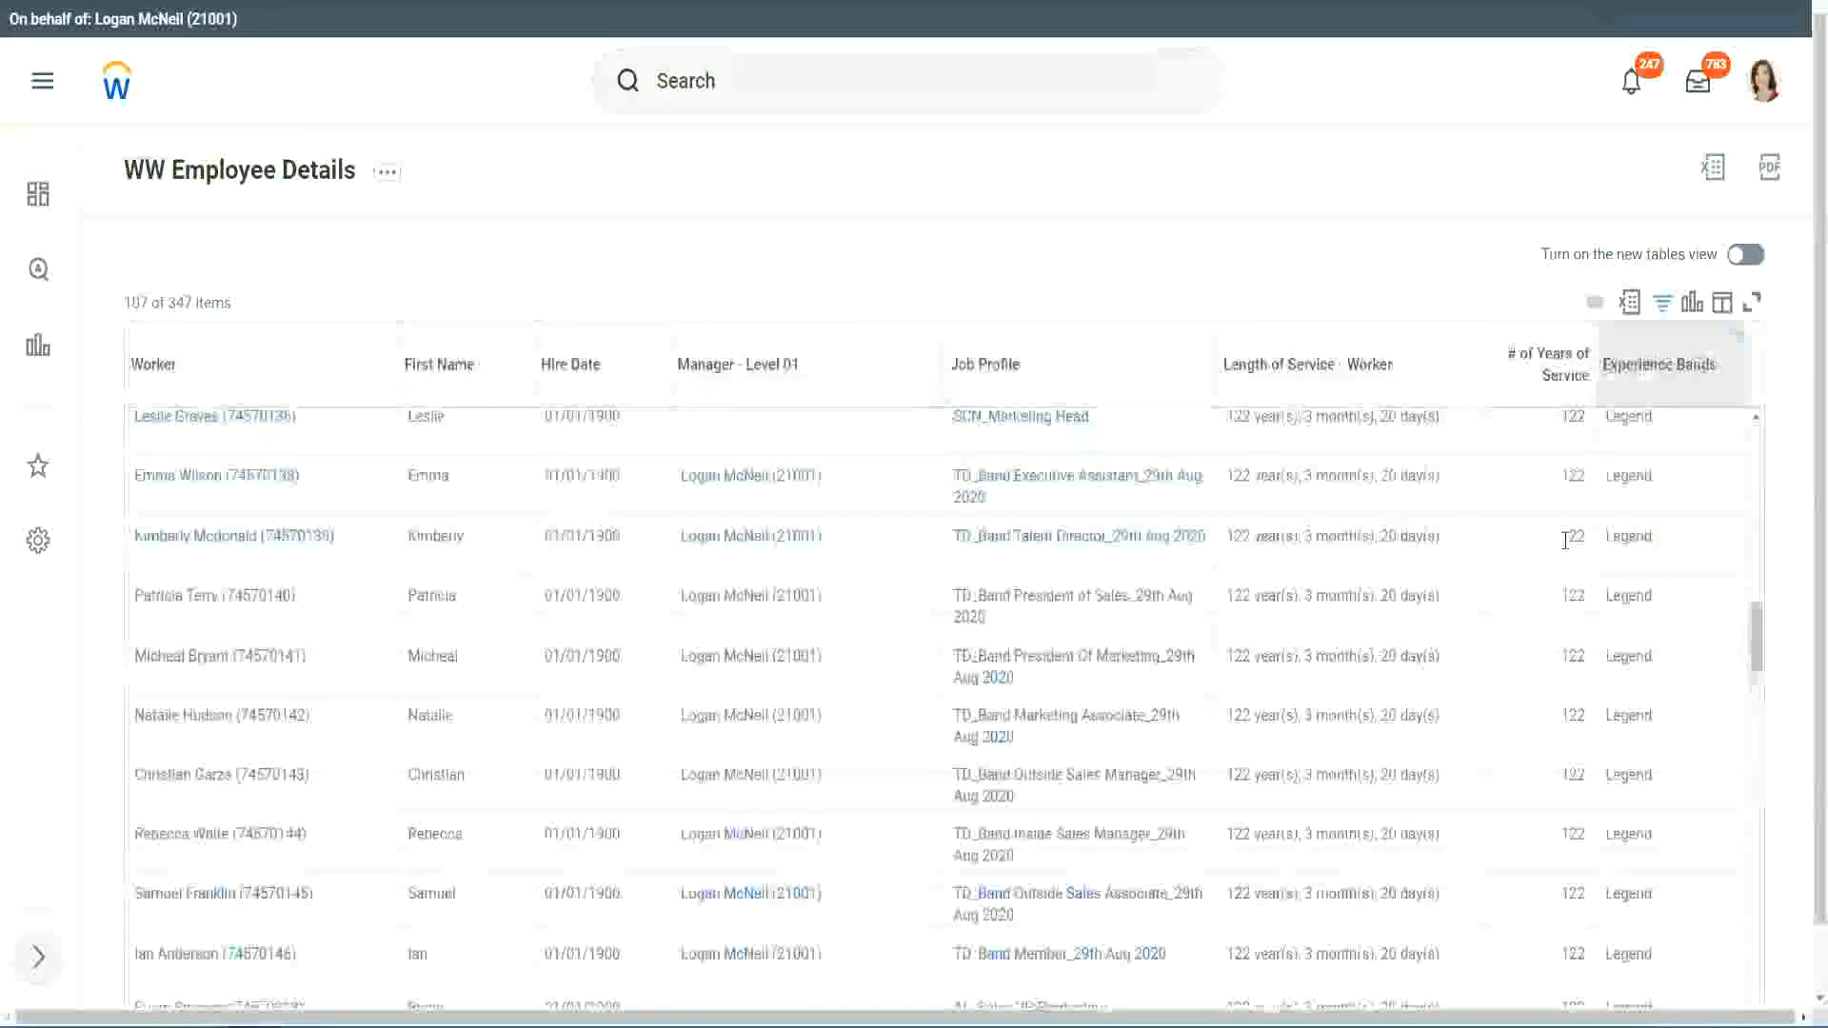
scroll(1565, 540, "down", 15)
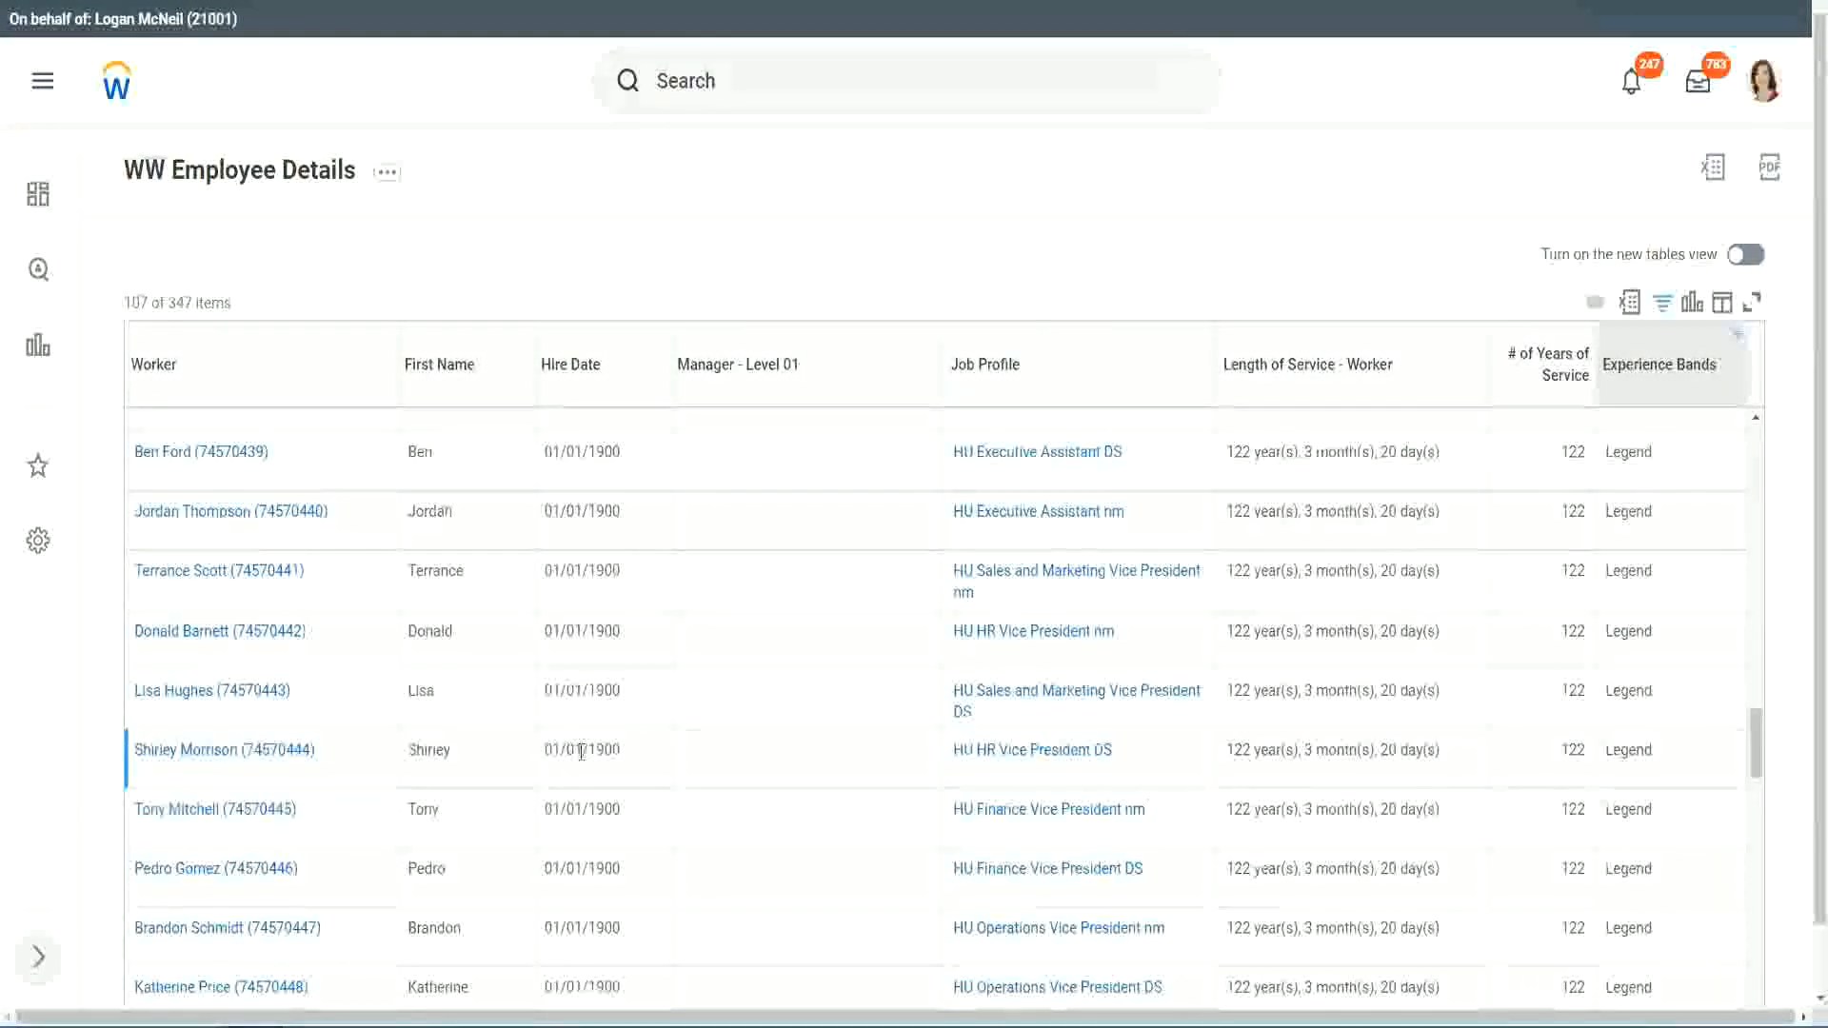
Step: Check the hire dates and years of service of the Legend workers through to the end of the filtered list
double_click(591, 743)
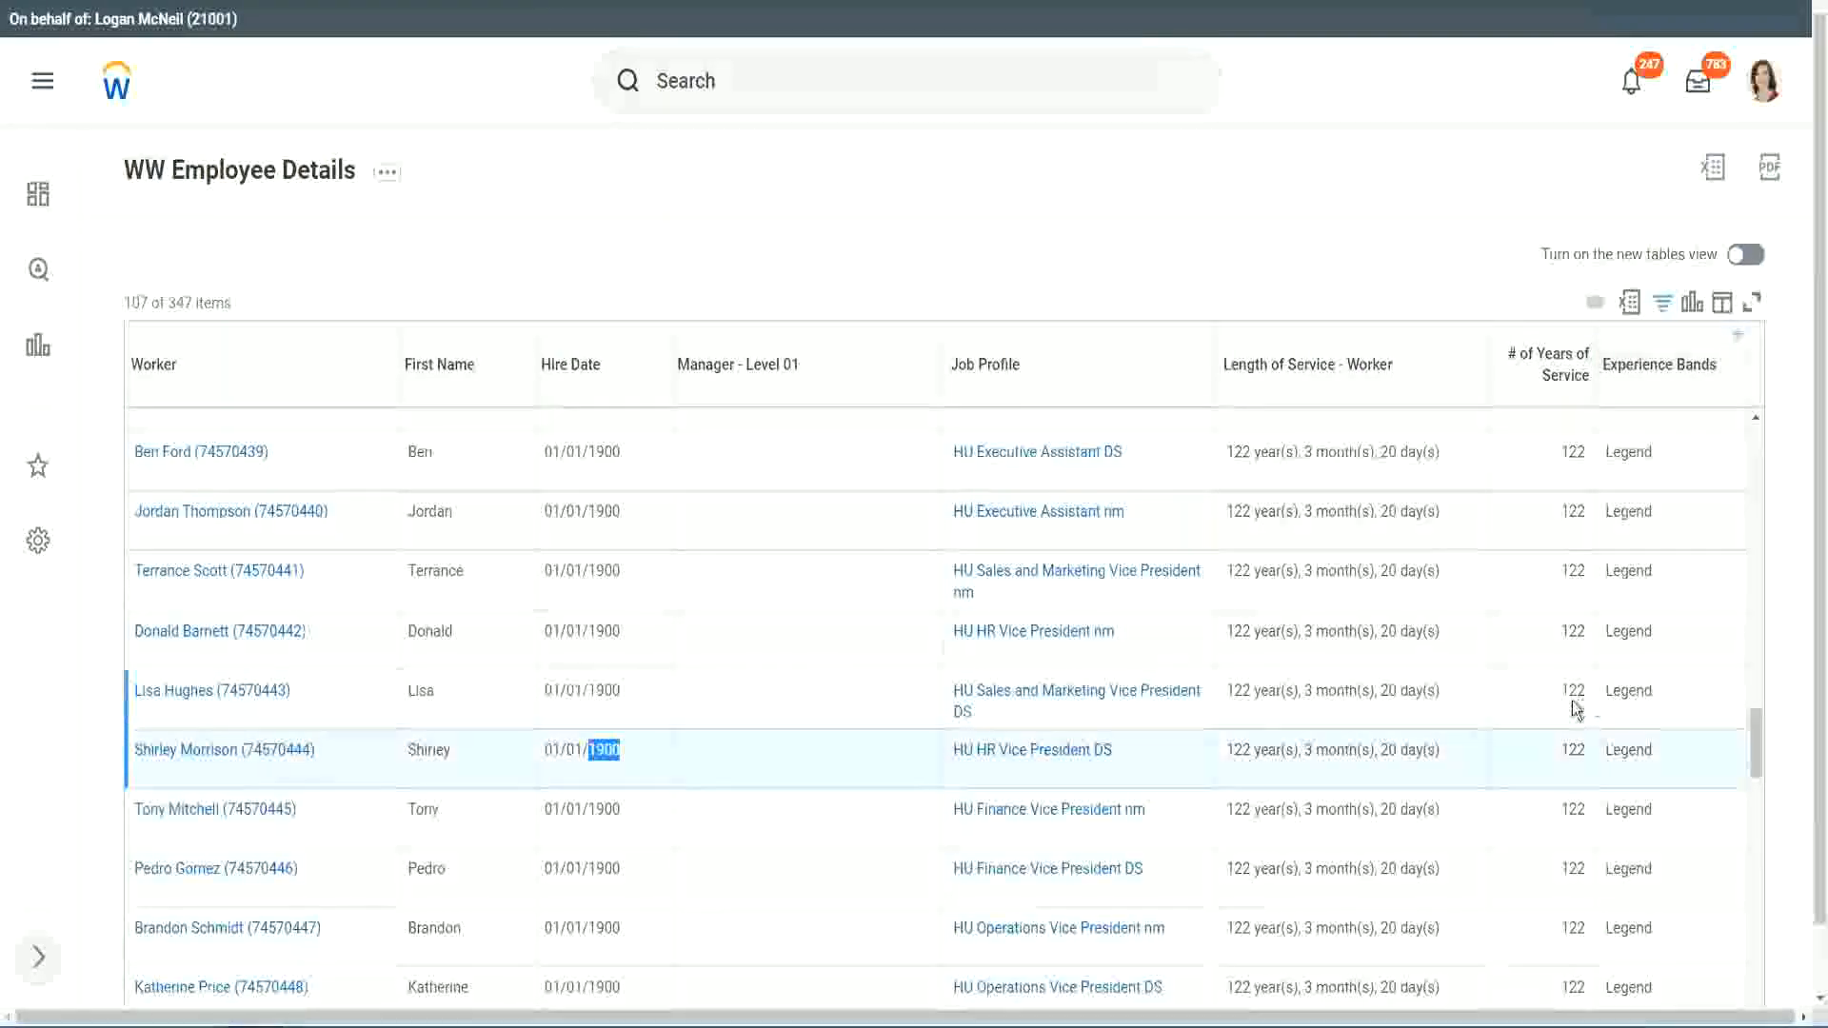
scroll(1561, 709, "down", 2)
scroll(1555, 715, "down", 5)
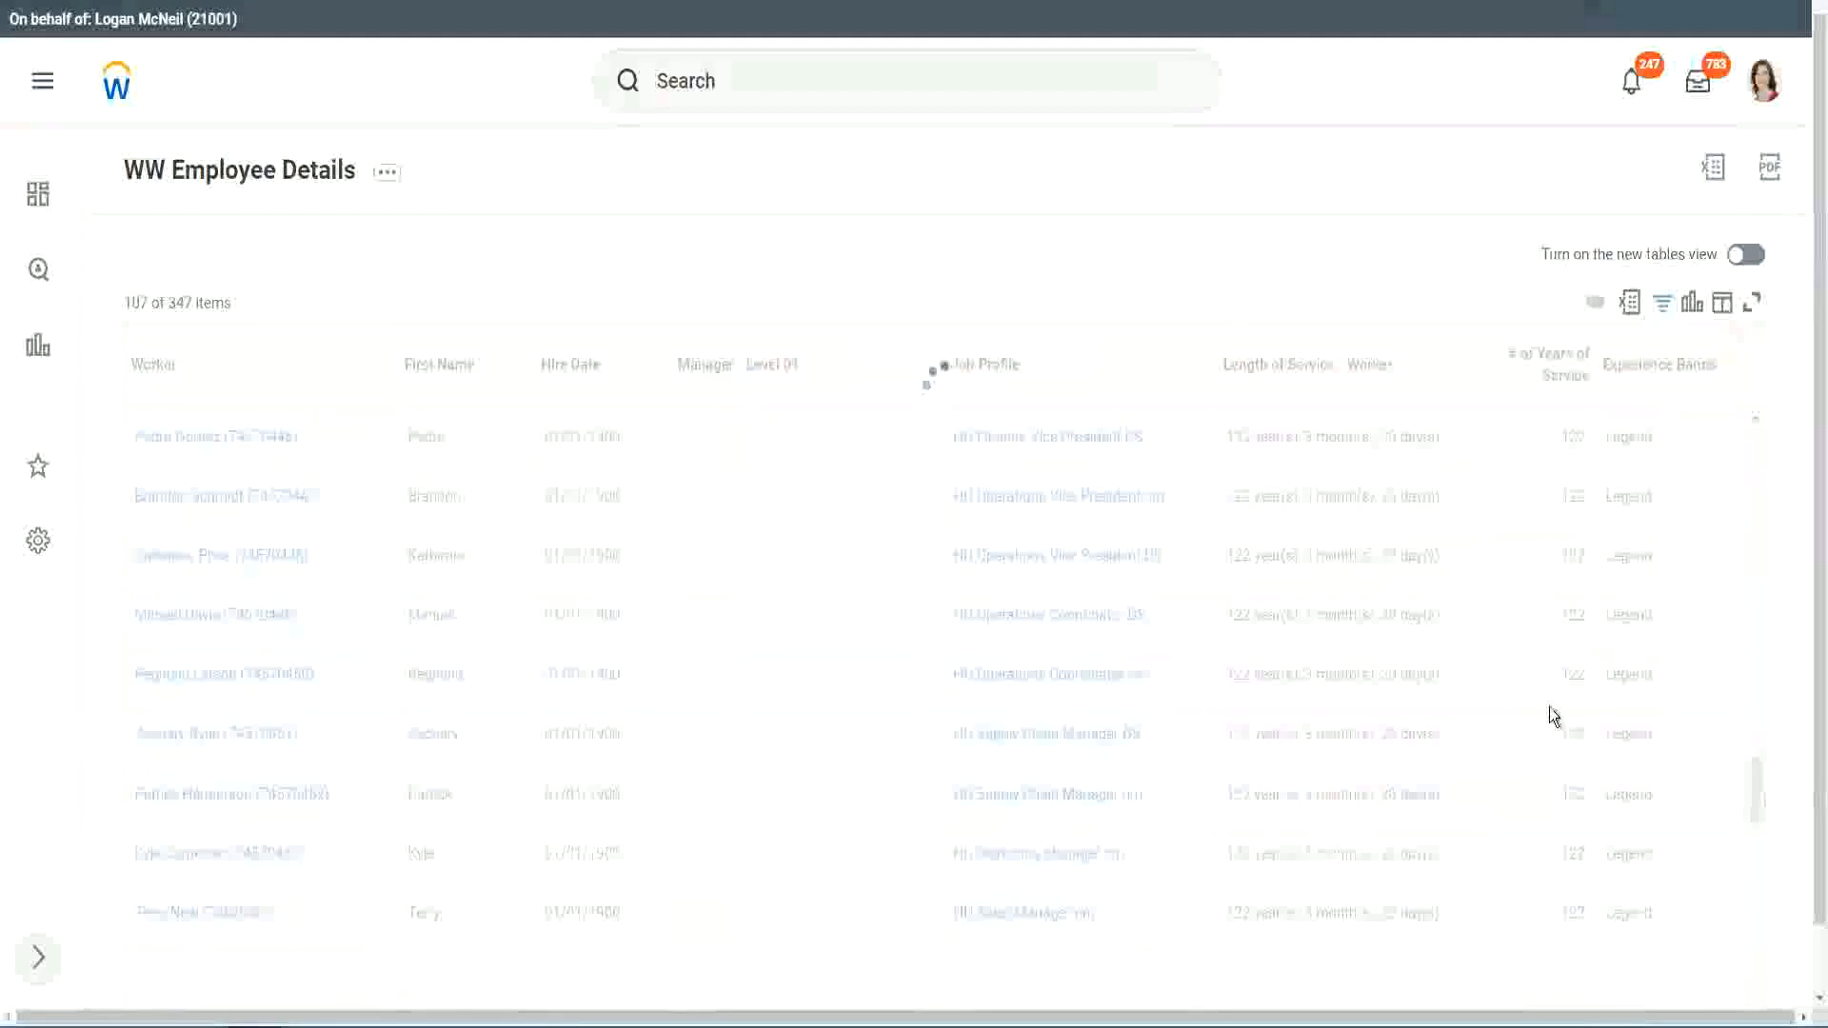
scroll(1550, 716, "down", 3)
scroll(1550, 708, "down", 10)
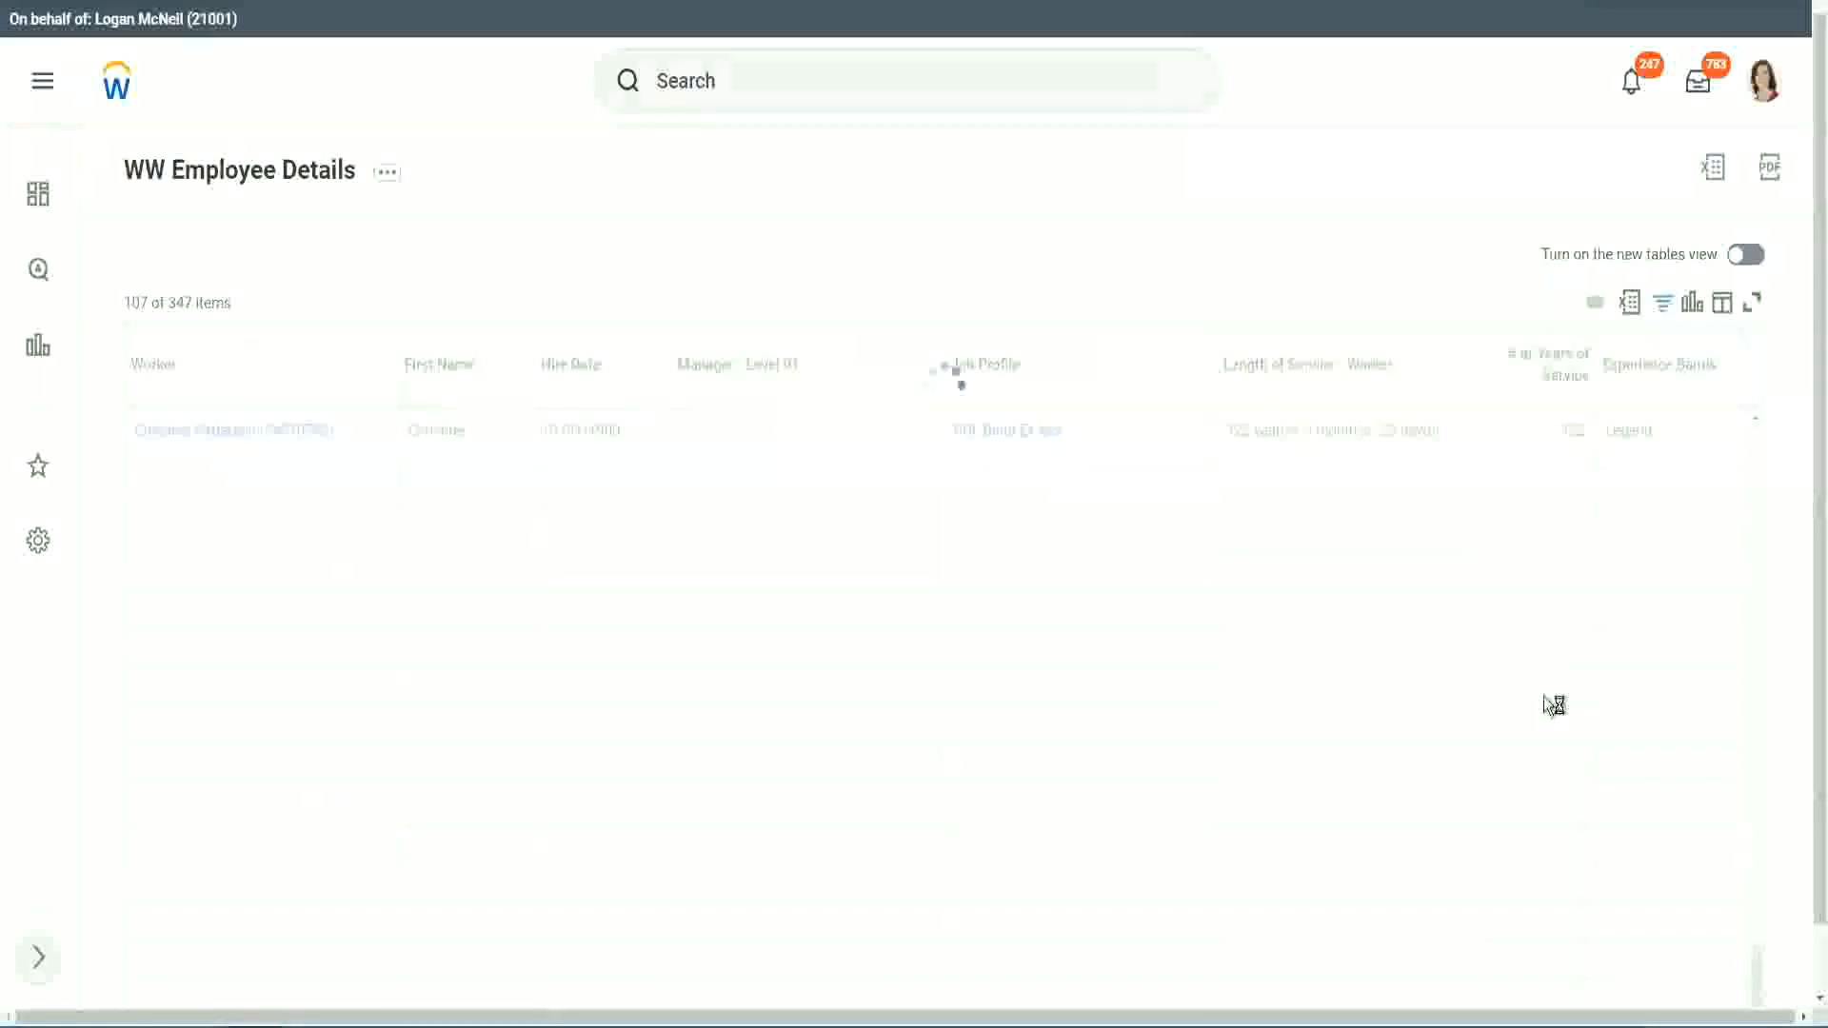
scroll(1524, 626, "down", 6)
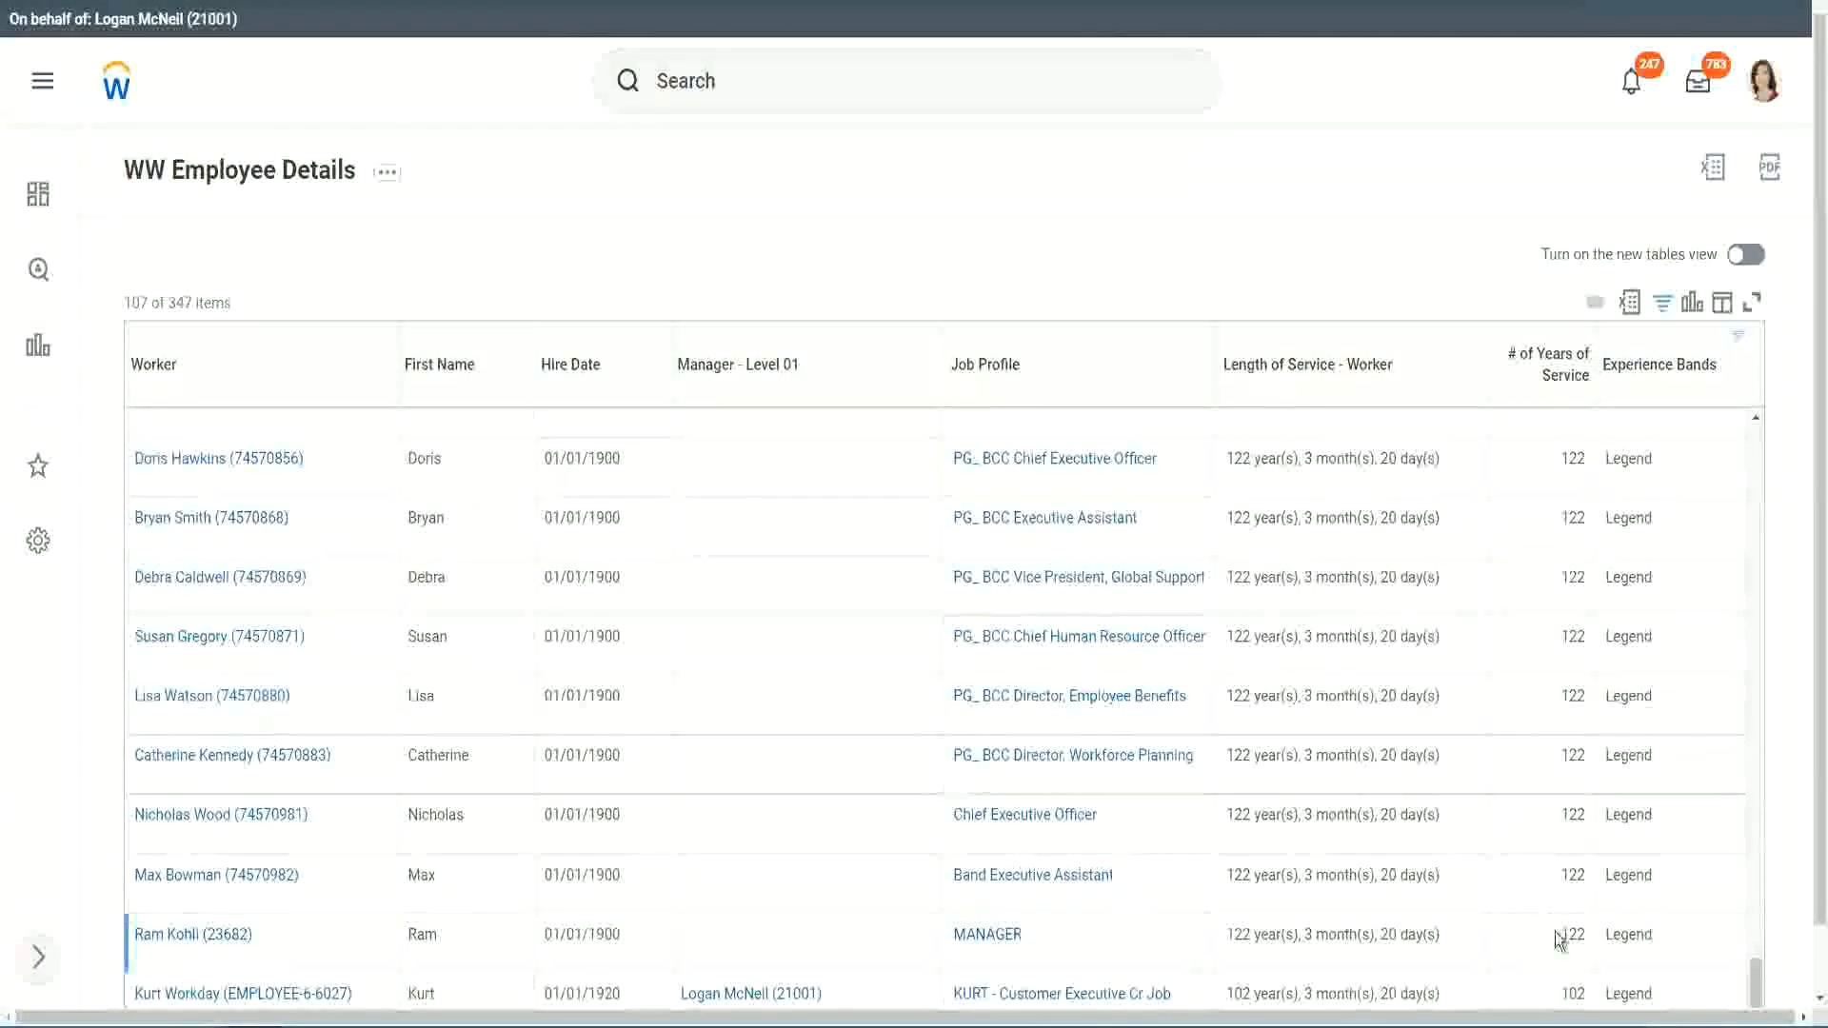
double_click(1572, 992)
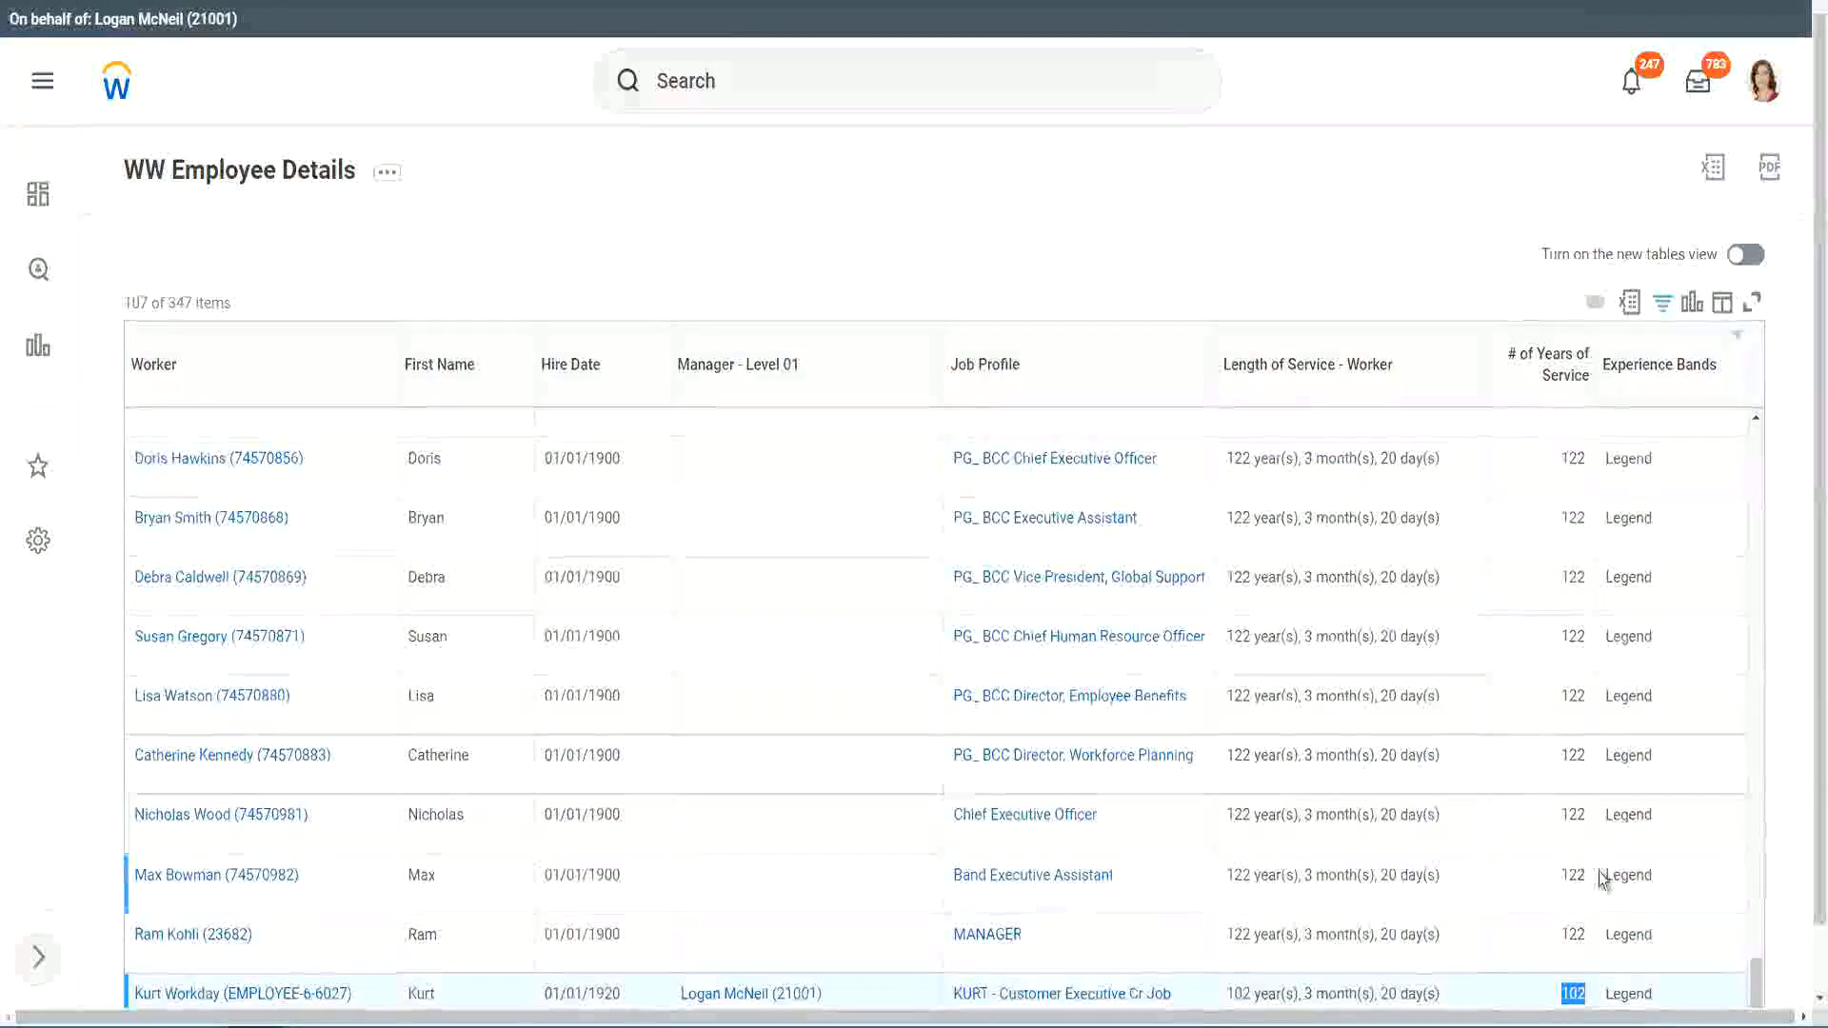
left_click_drag(1573, 814, 1586, 815)
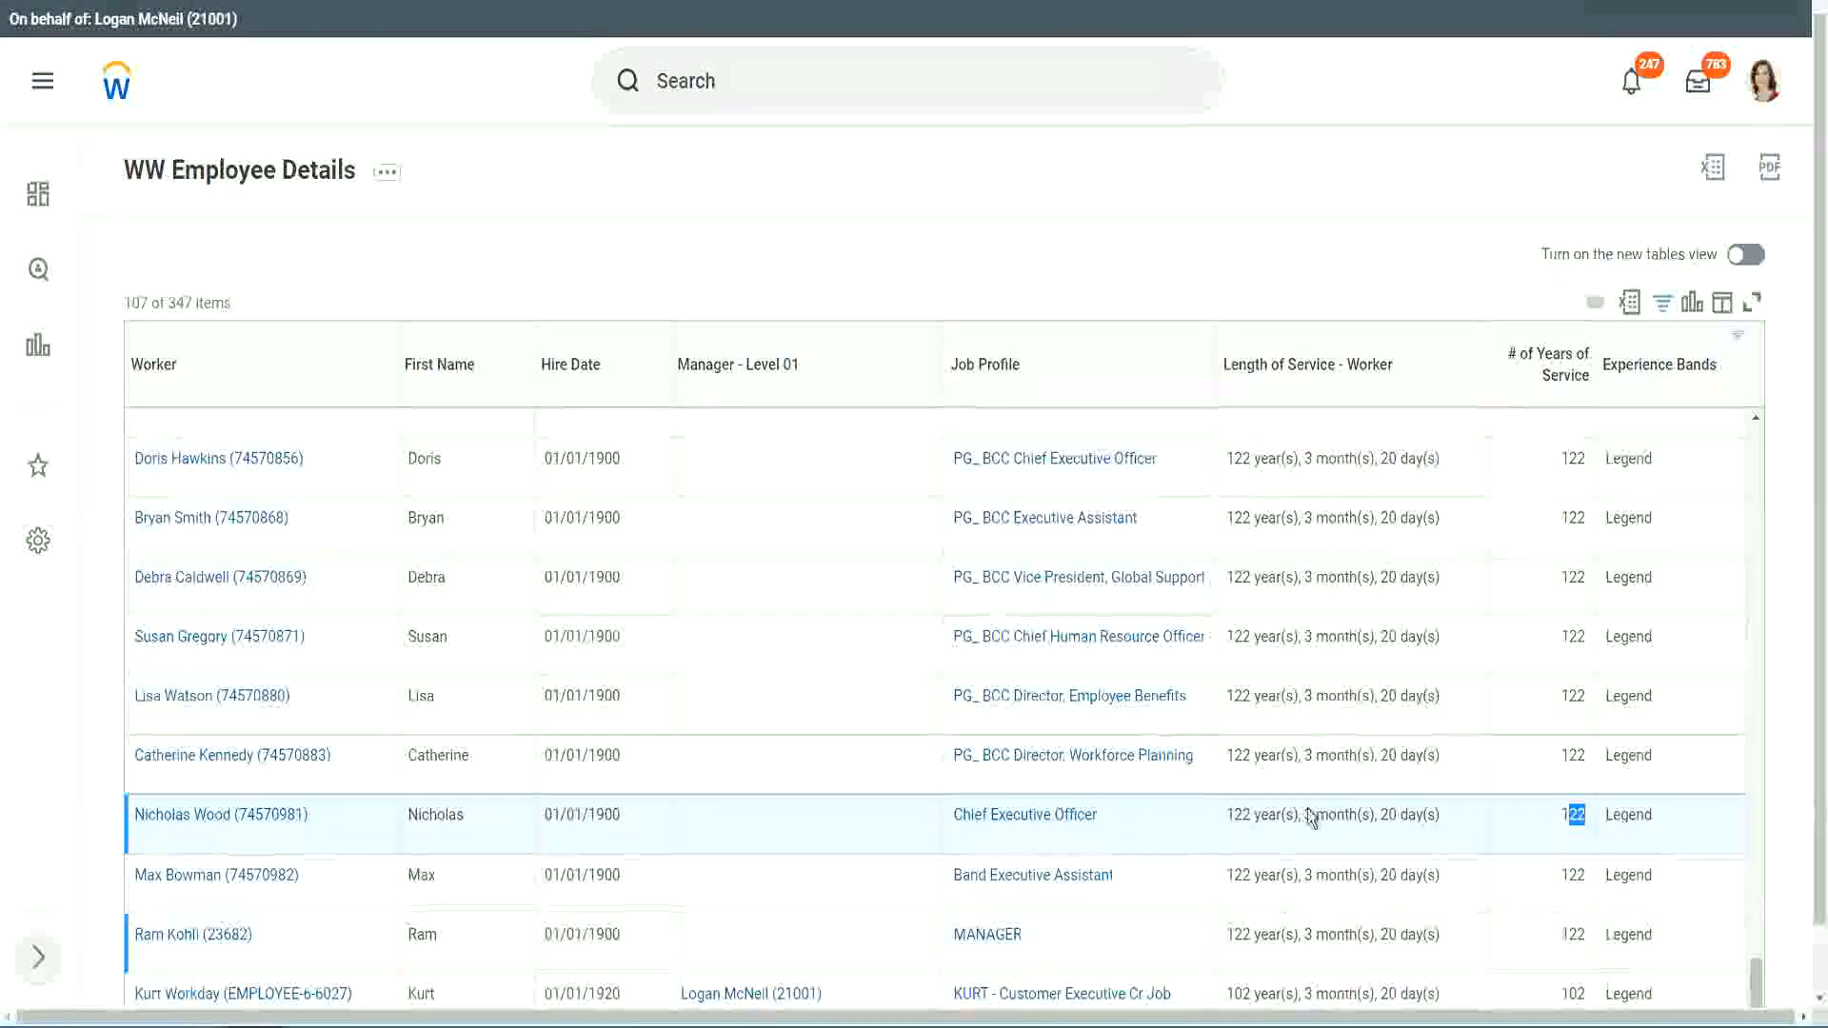
left_click(1536, 758)
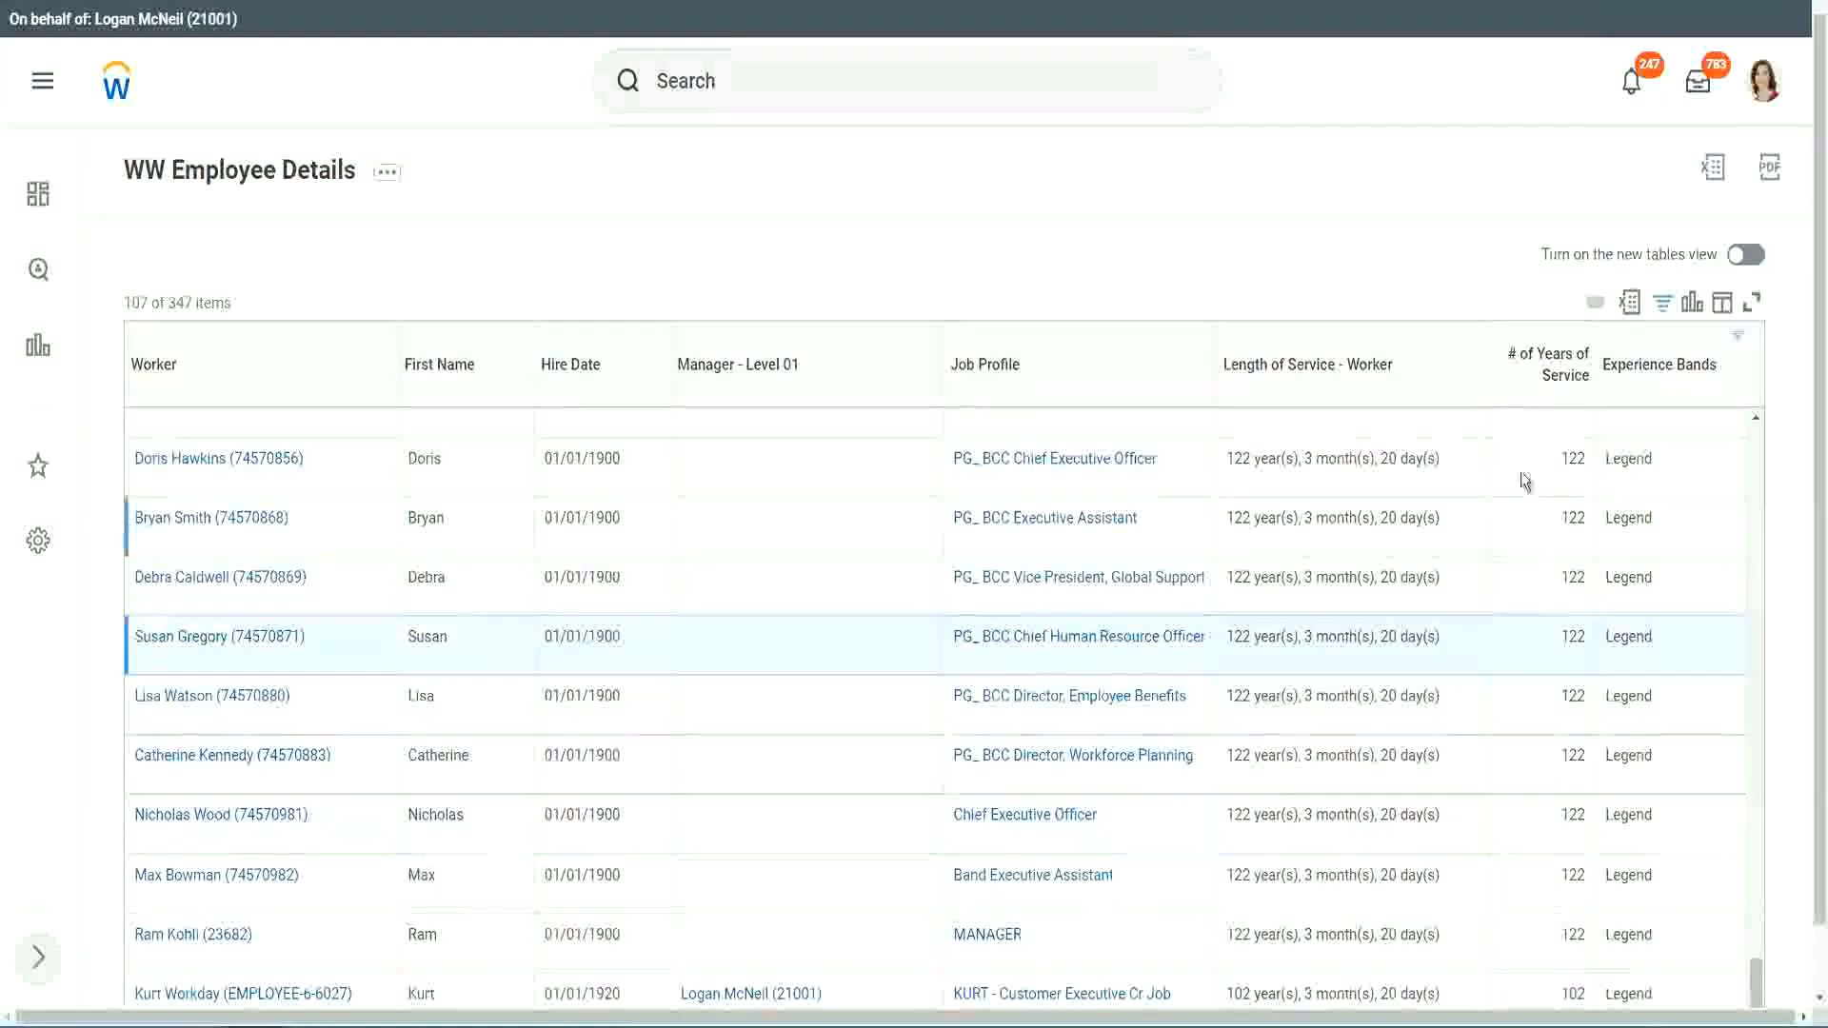
Step: Change the Experience Bands filter value to Experienced, keeping the contains condition, and apply the filter
left_click(1670, 374)
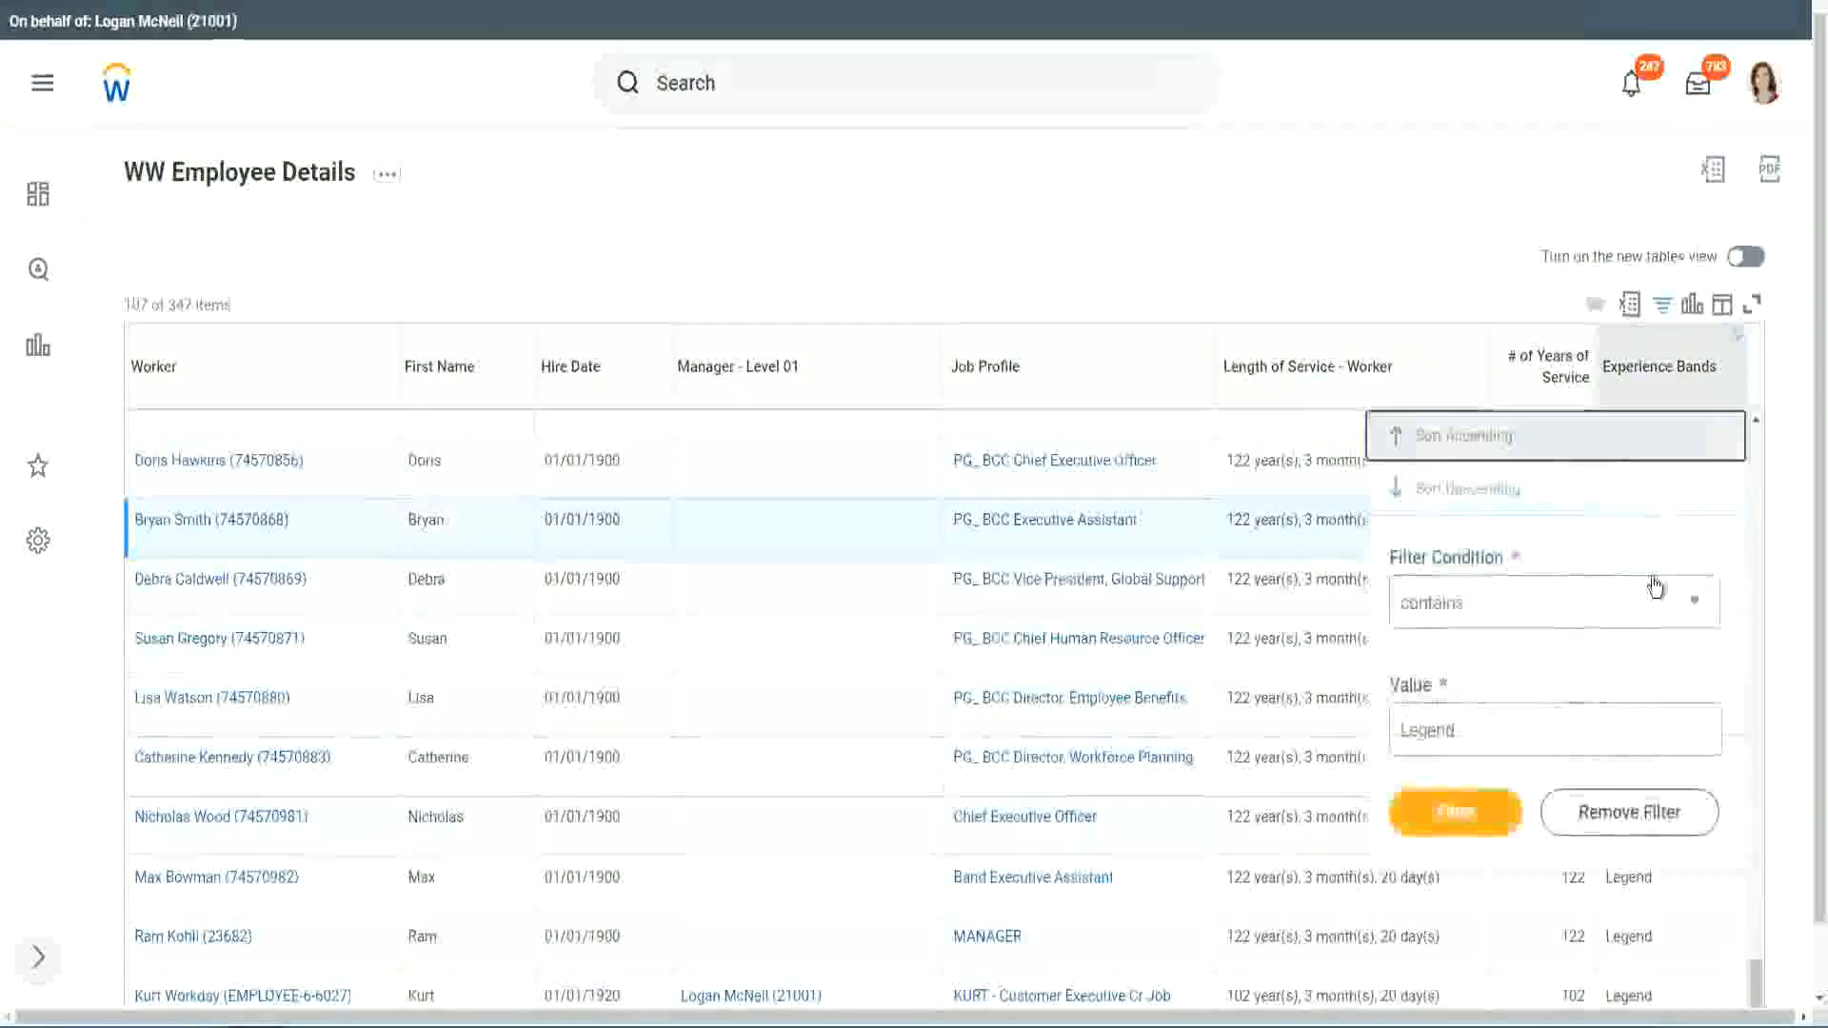
left_click(1497, 729)
double_click(1433, 729)
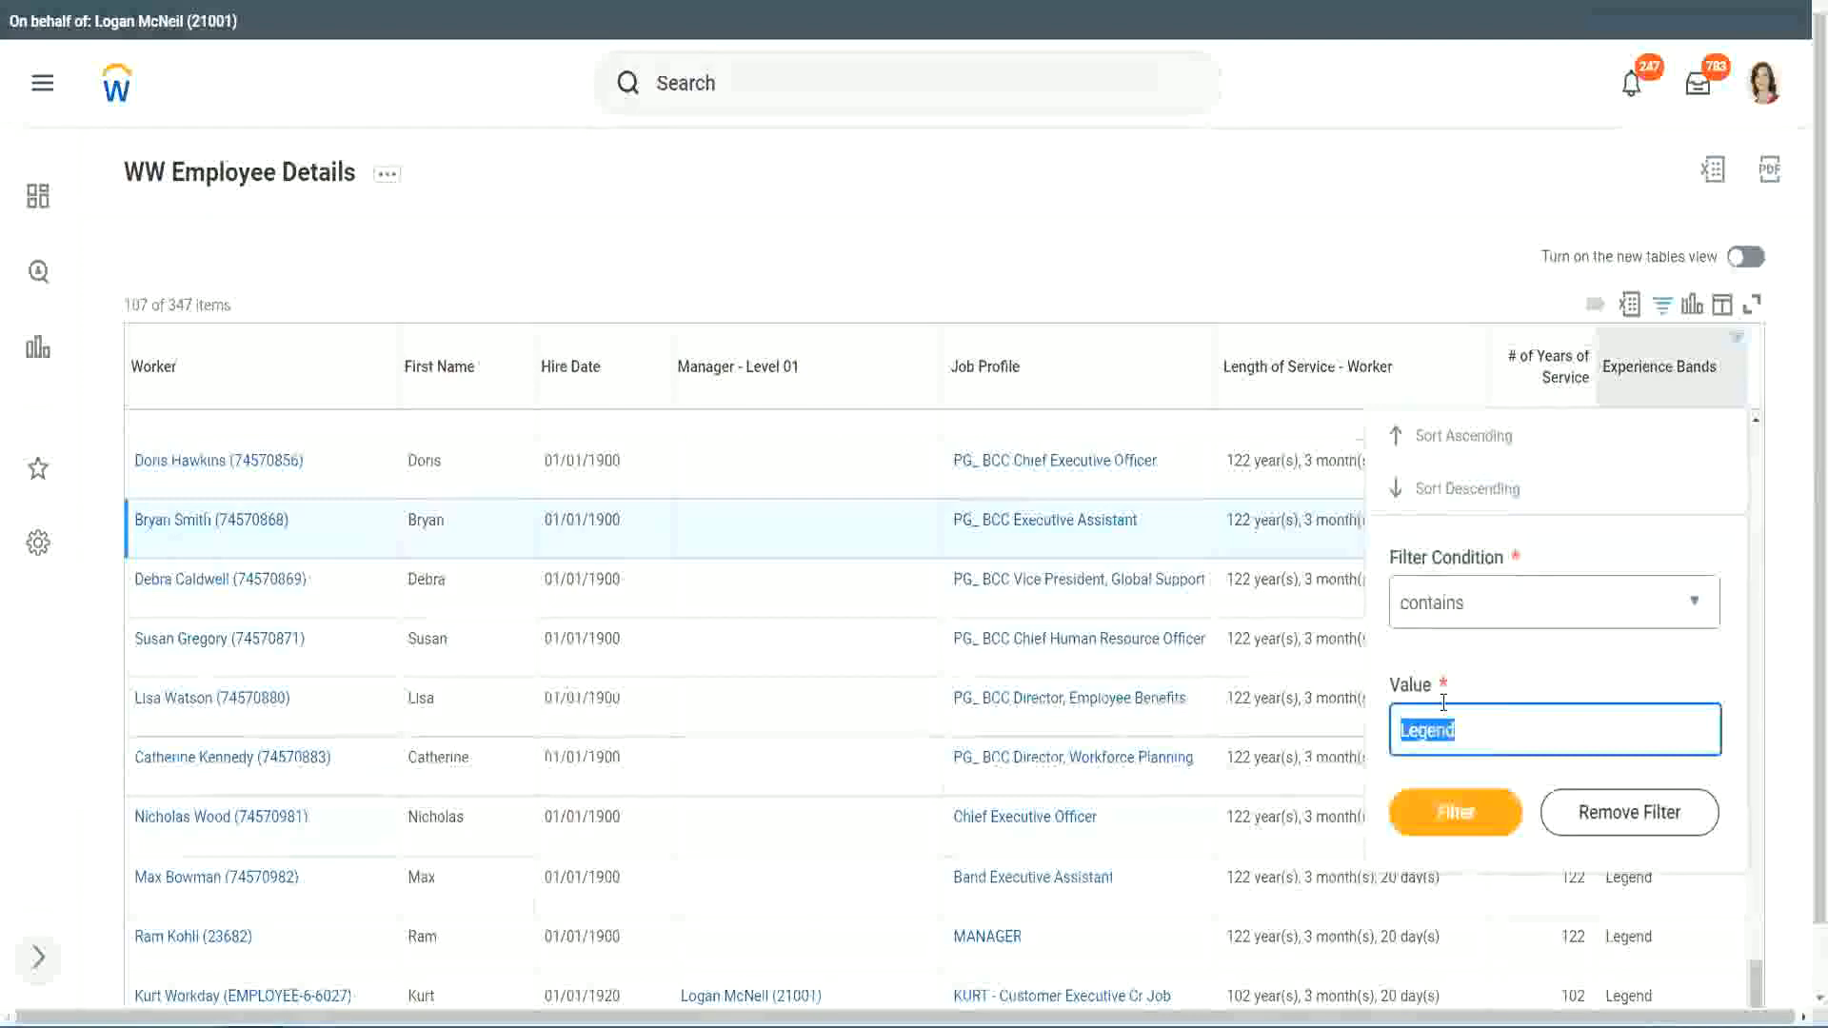
type("Ex")
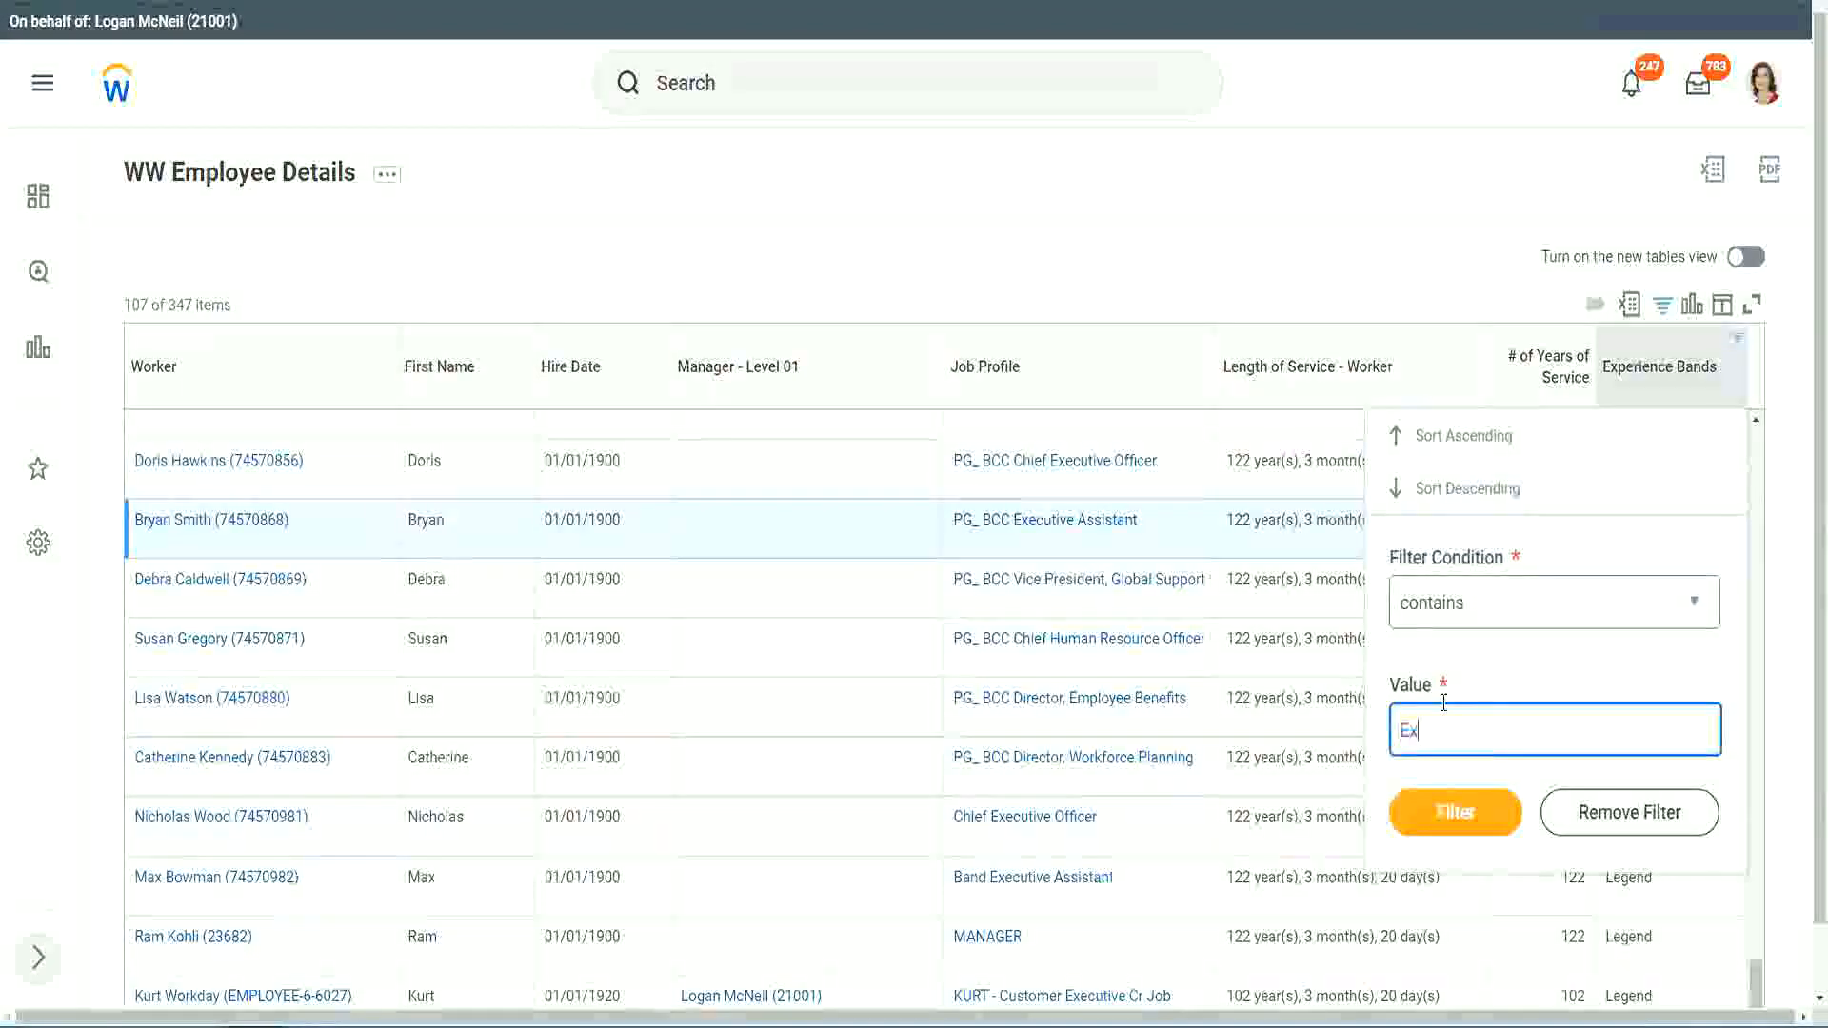
type("per")
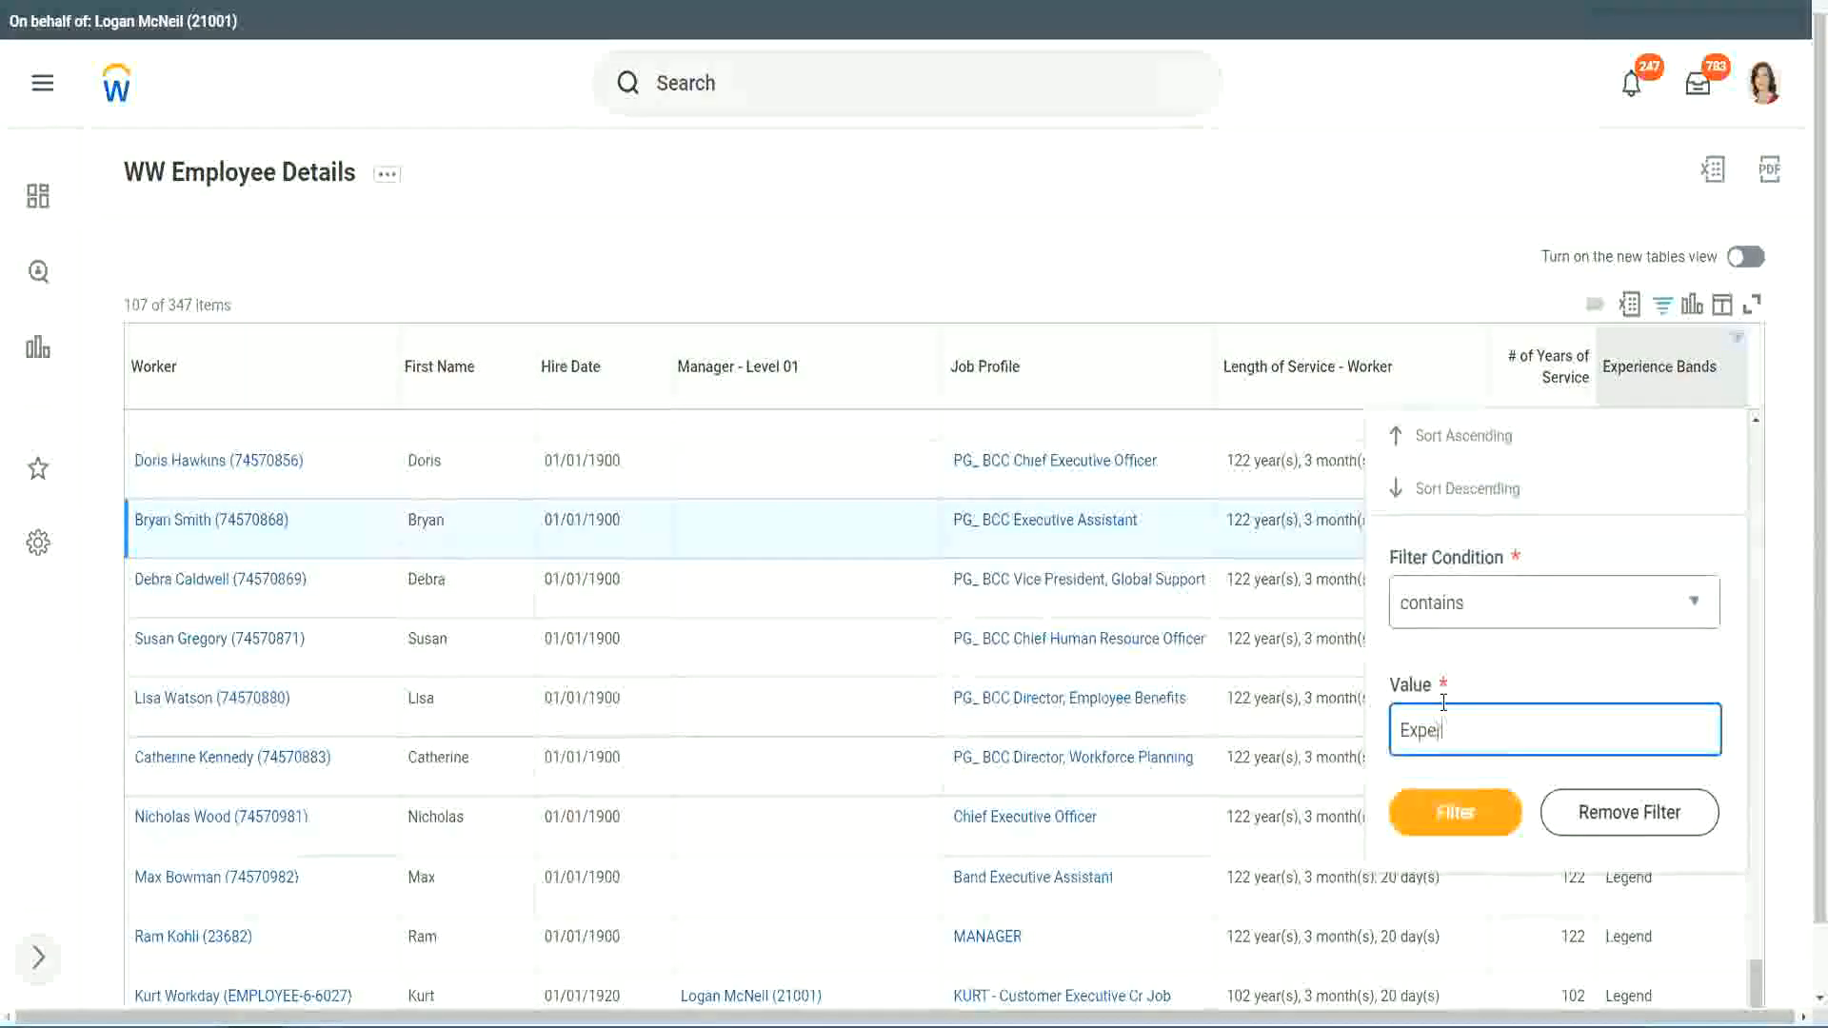
type("ienced")
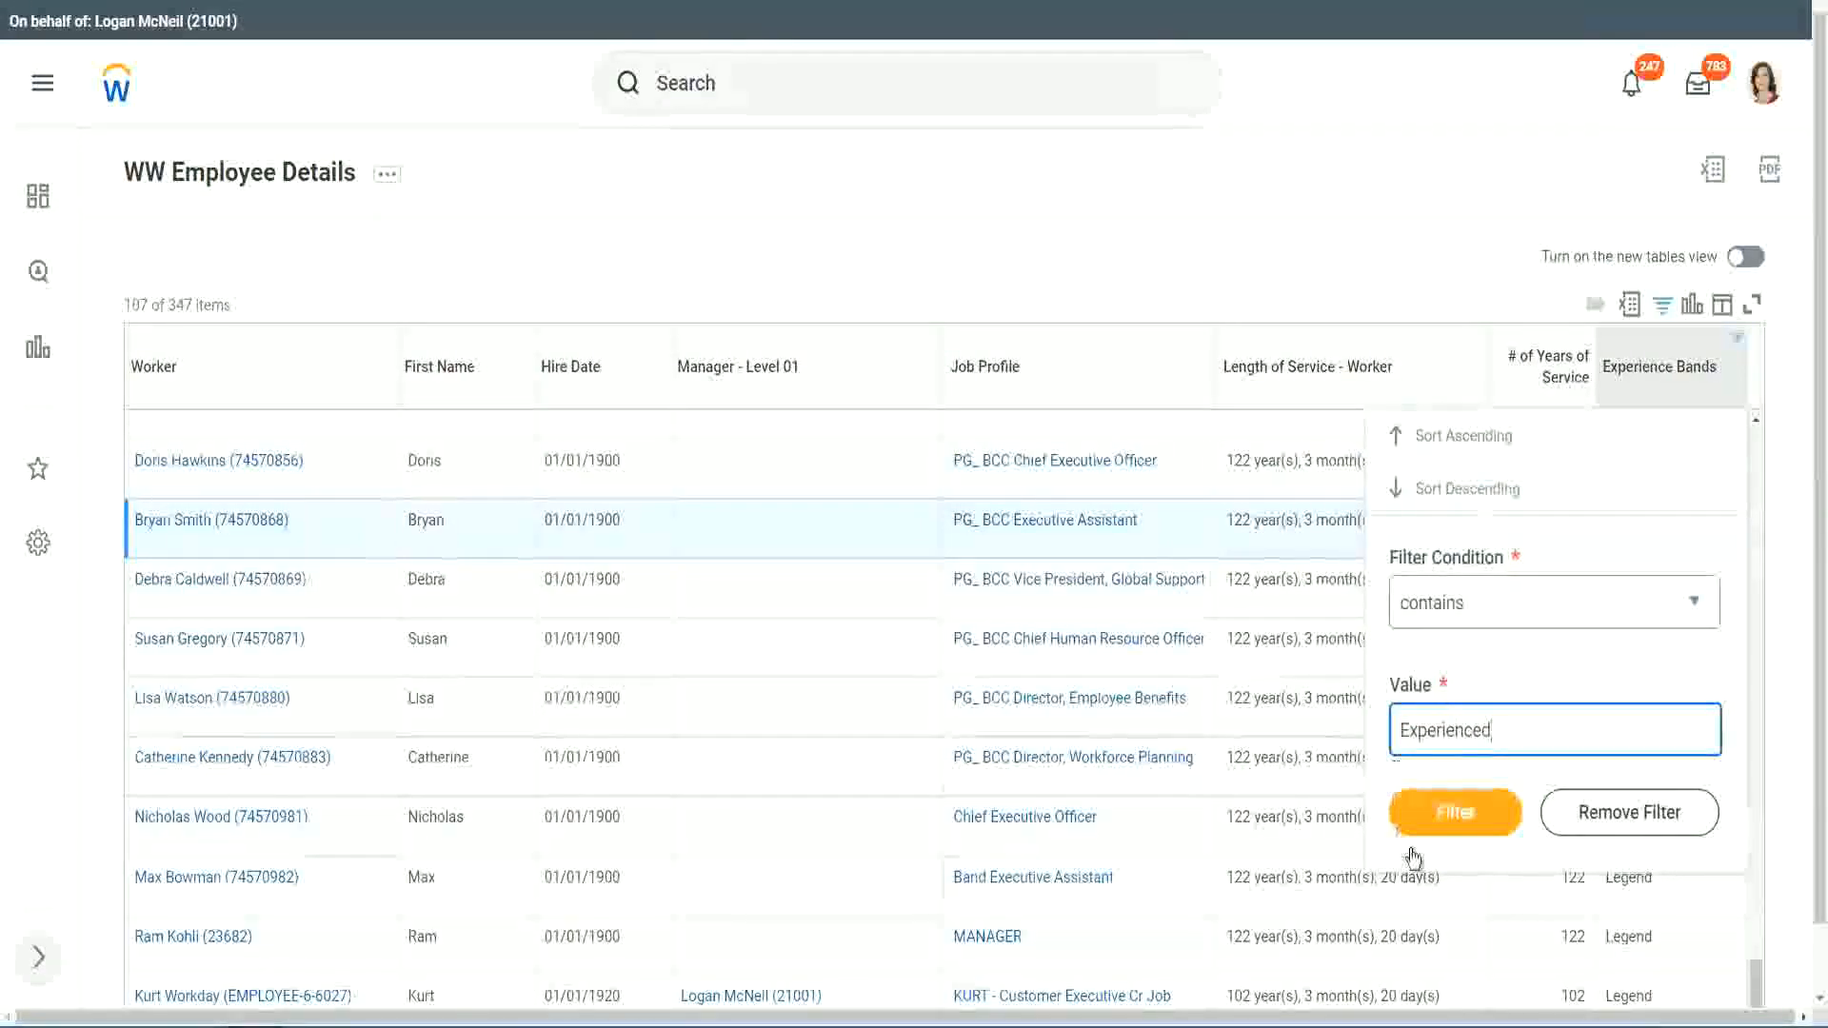
left_click(1466, 811)
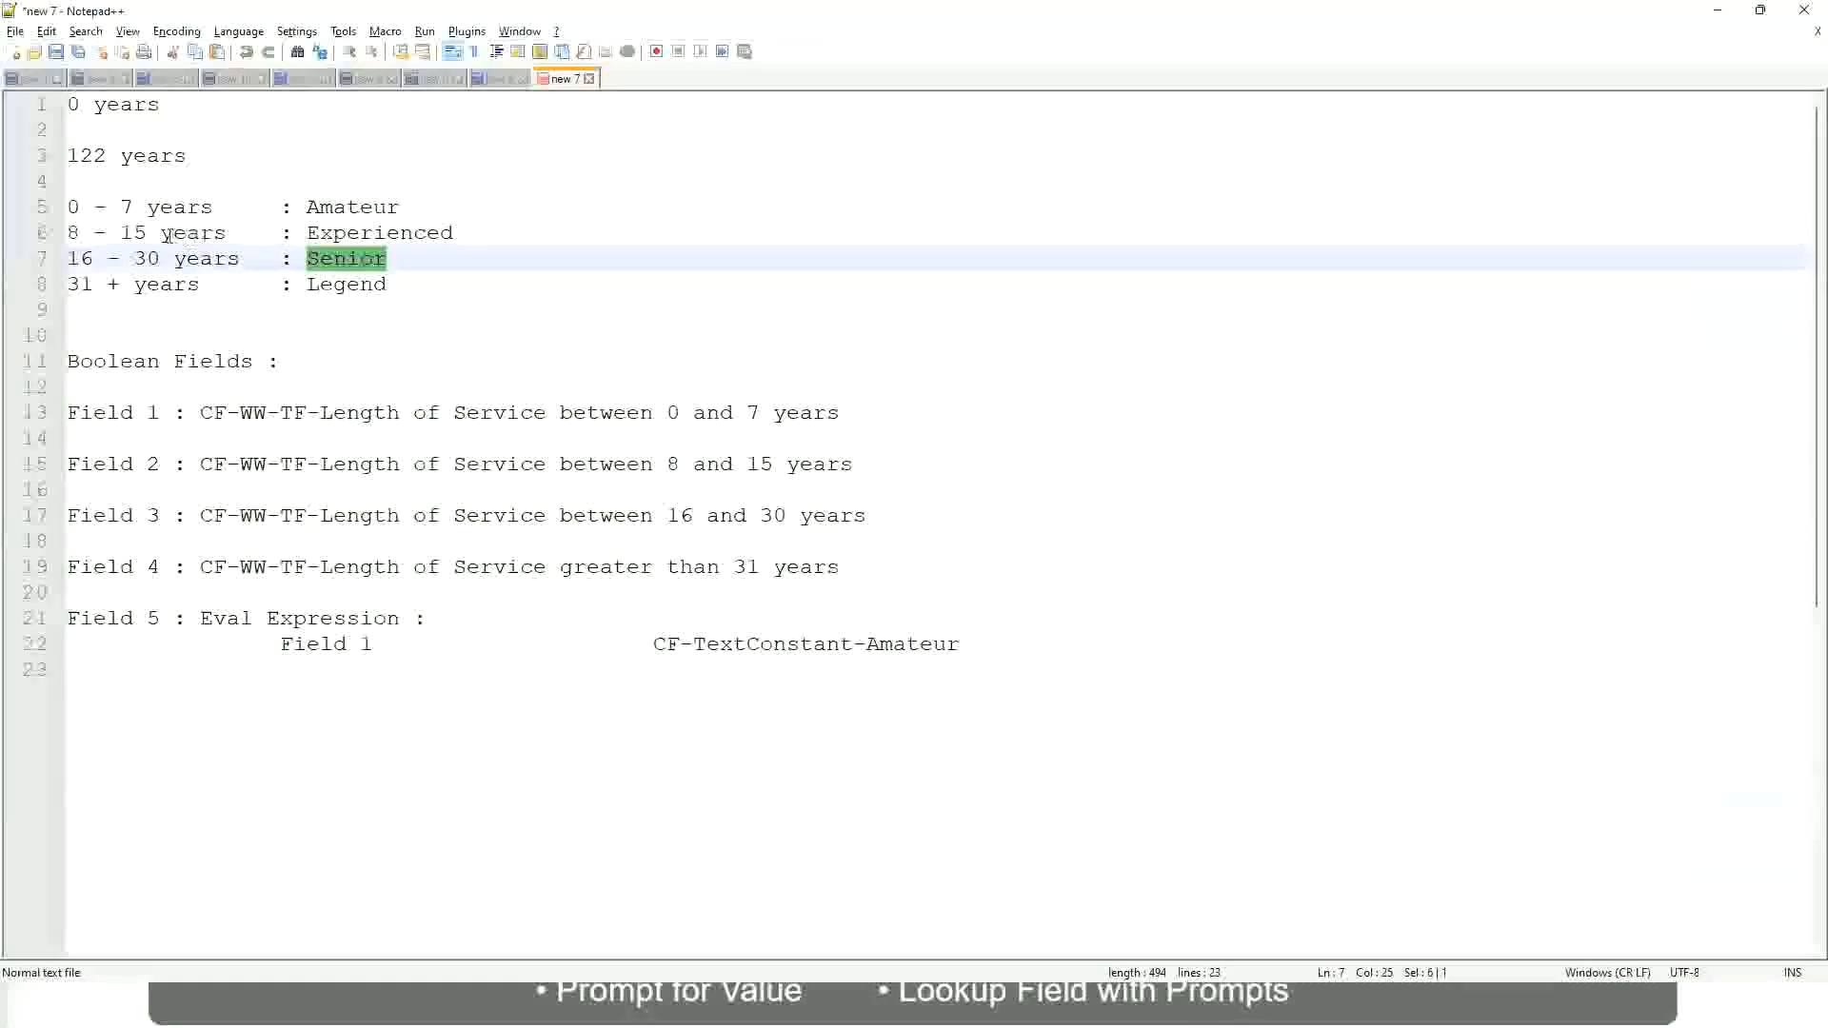
Step: Review the Experienced range of 8 - 15 years in the Notepad++ notes and compare it with the filtered workers' years of service in Workday
left_click(168, 235)
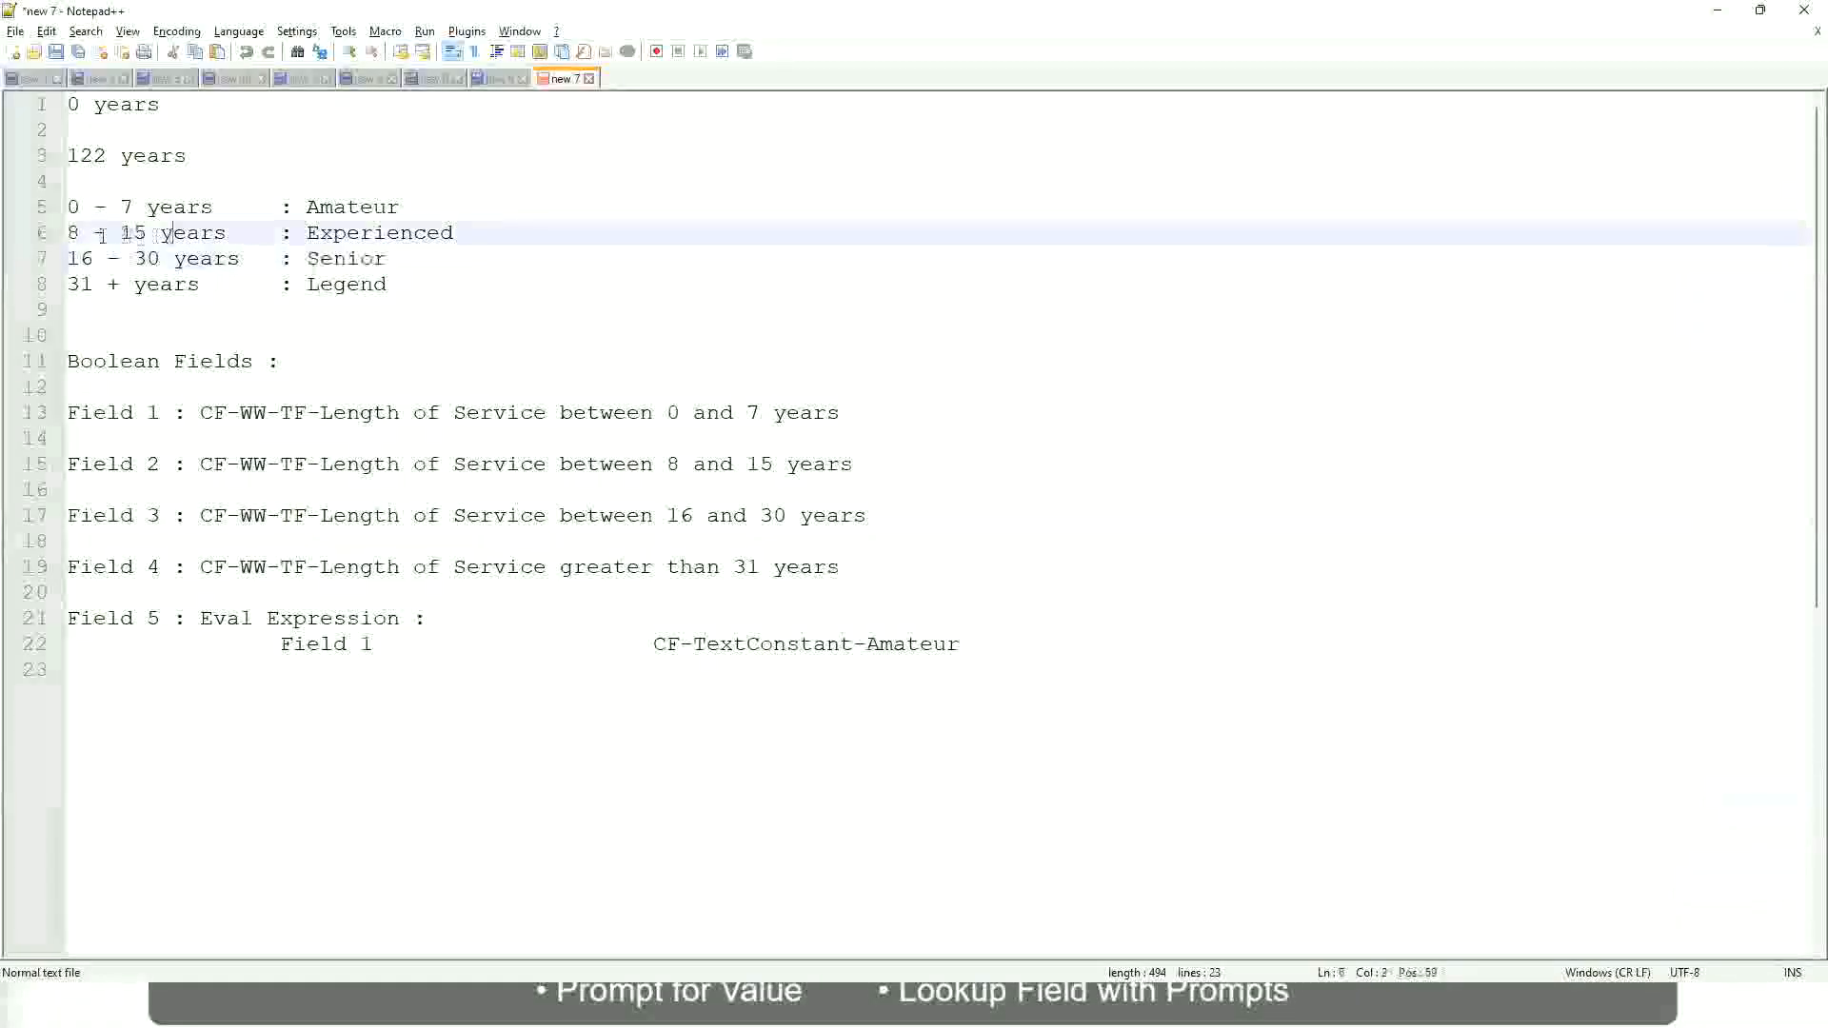
left_click(211, 235)
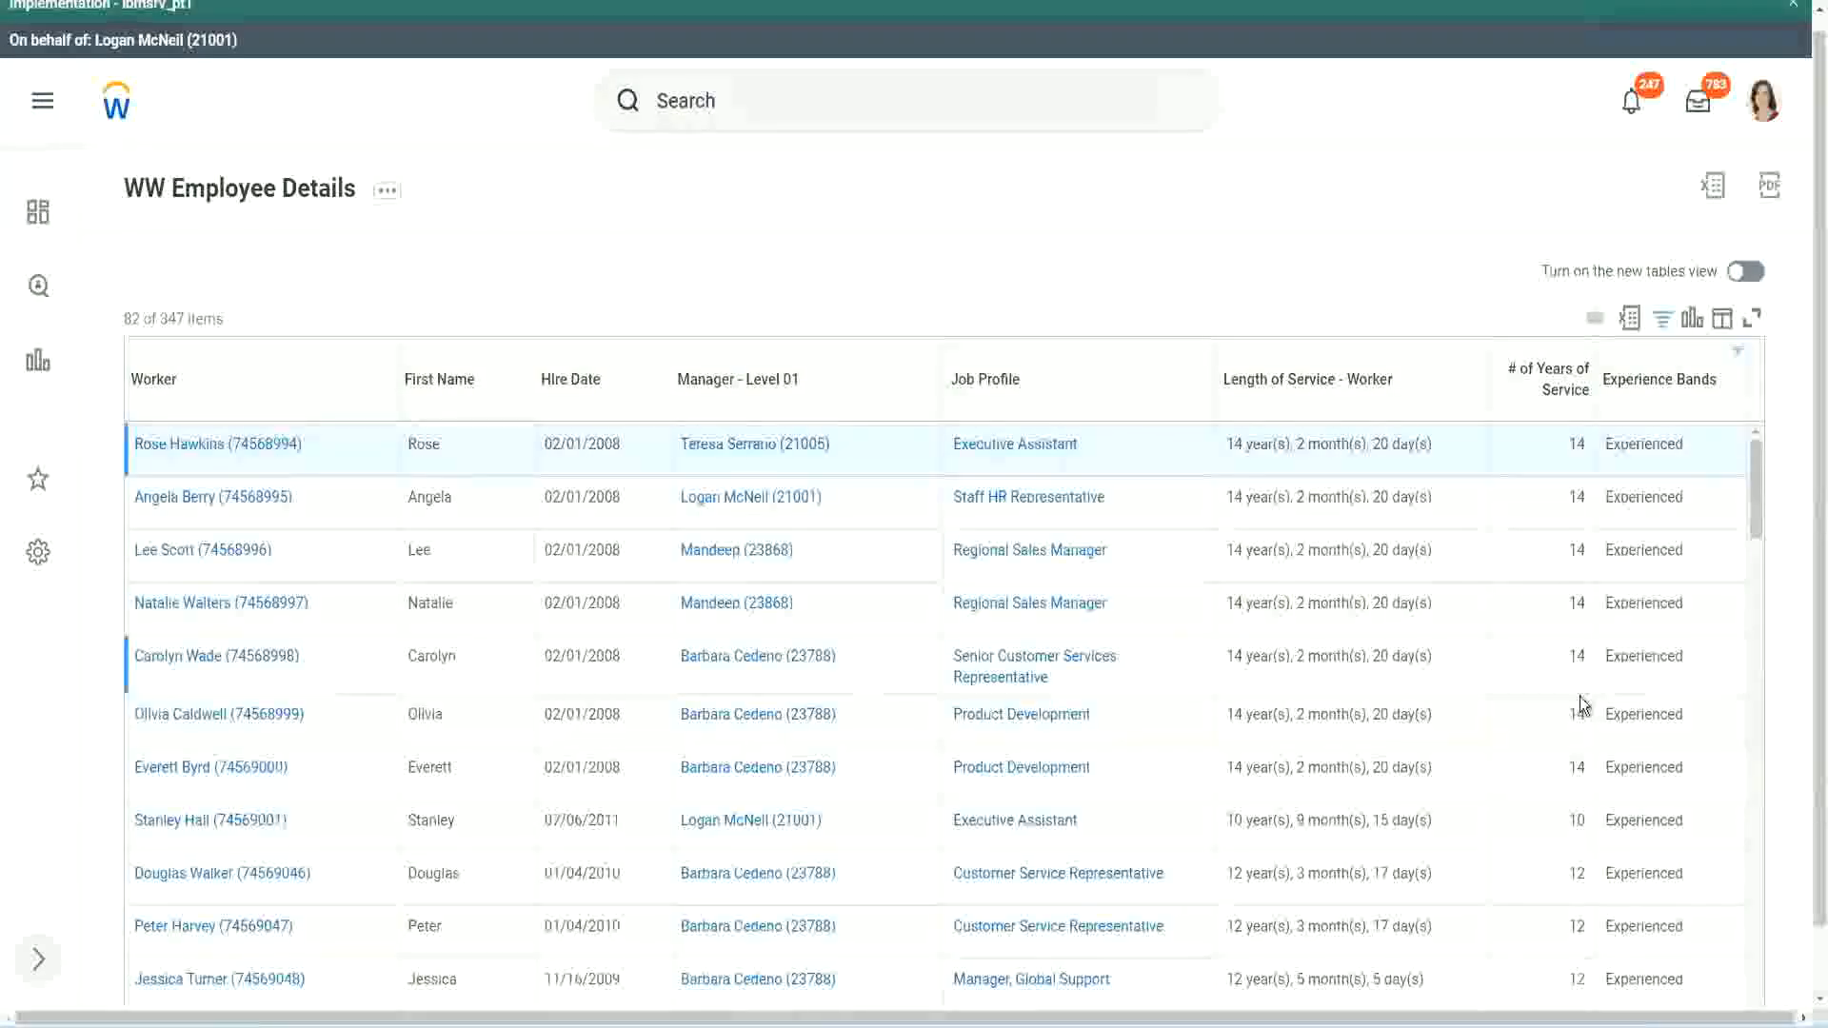
scroll(1579, 702, "down", 3)
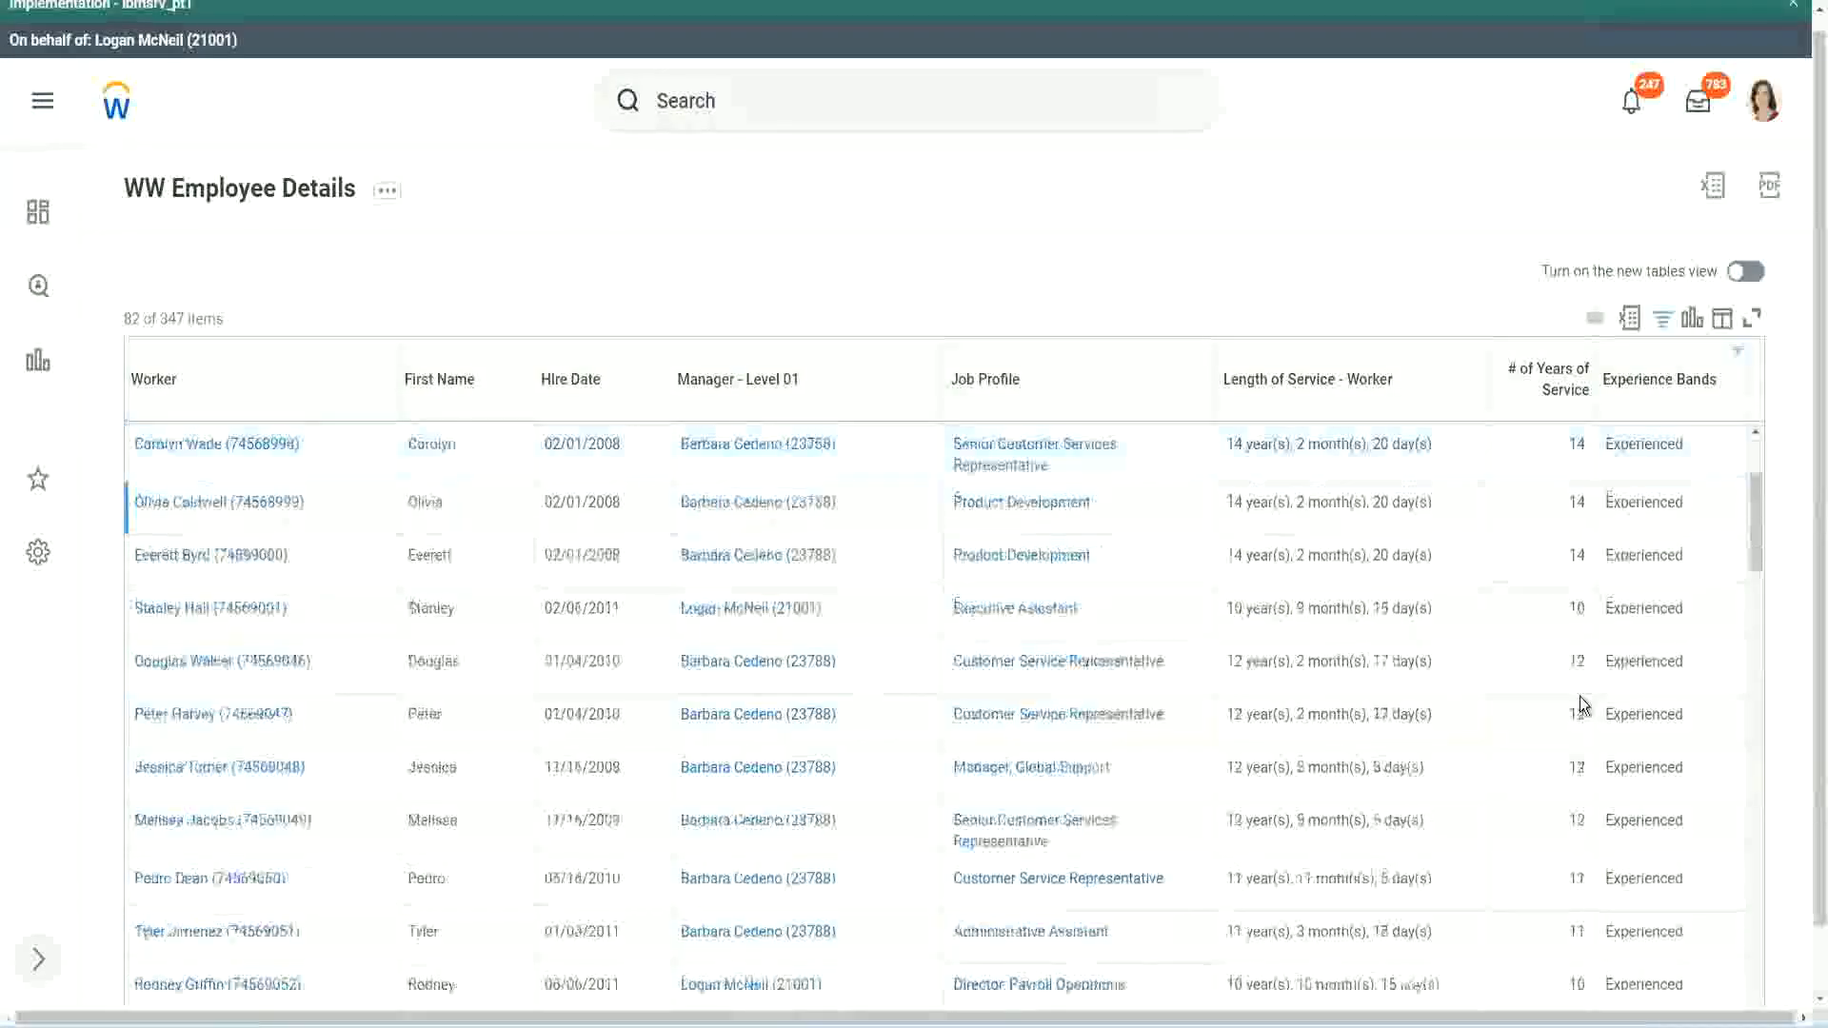
double_click(1571, 500)
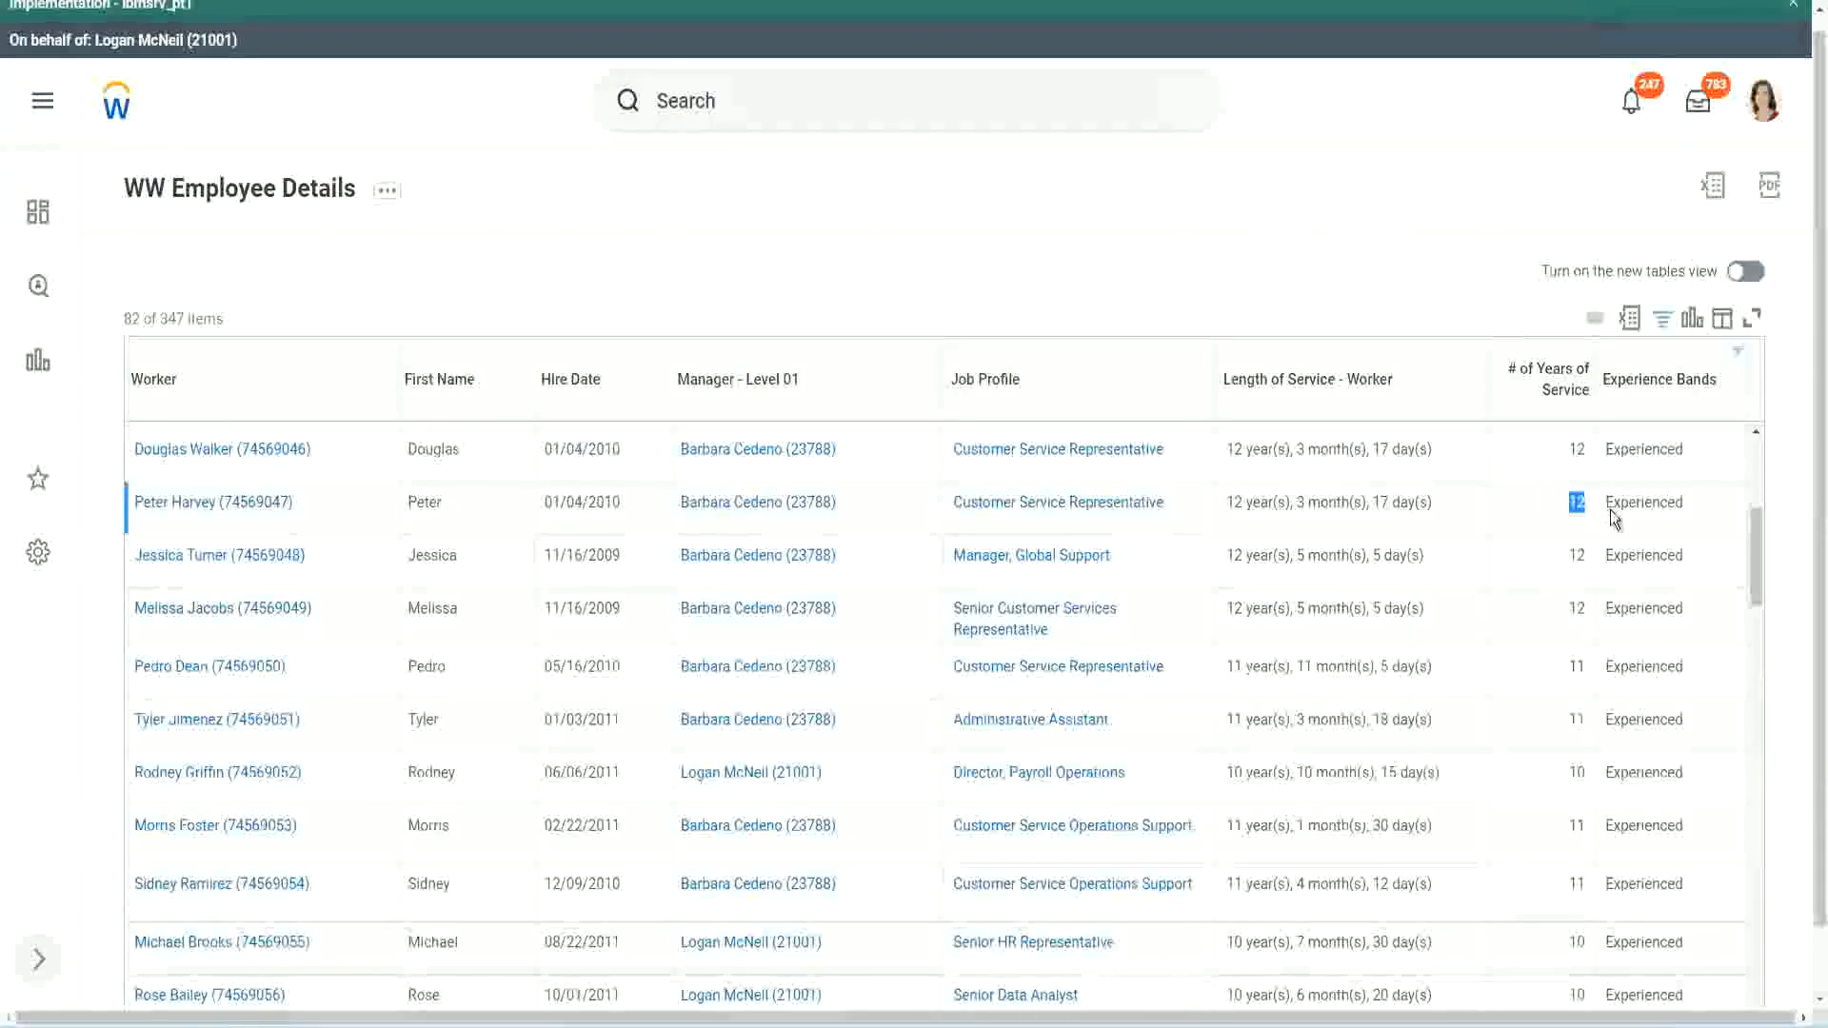
double_click(1629, 502)
scroll(1581, 667, "down", 3)
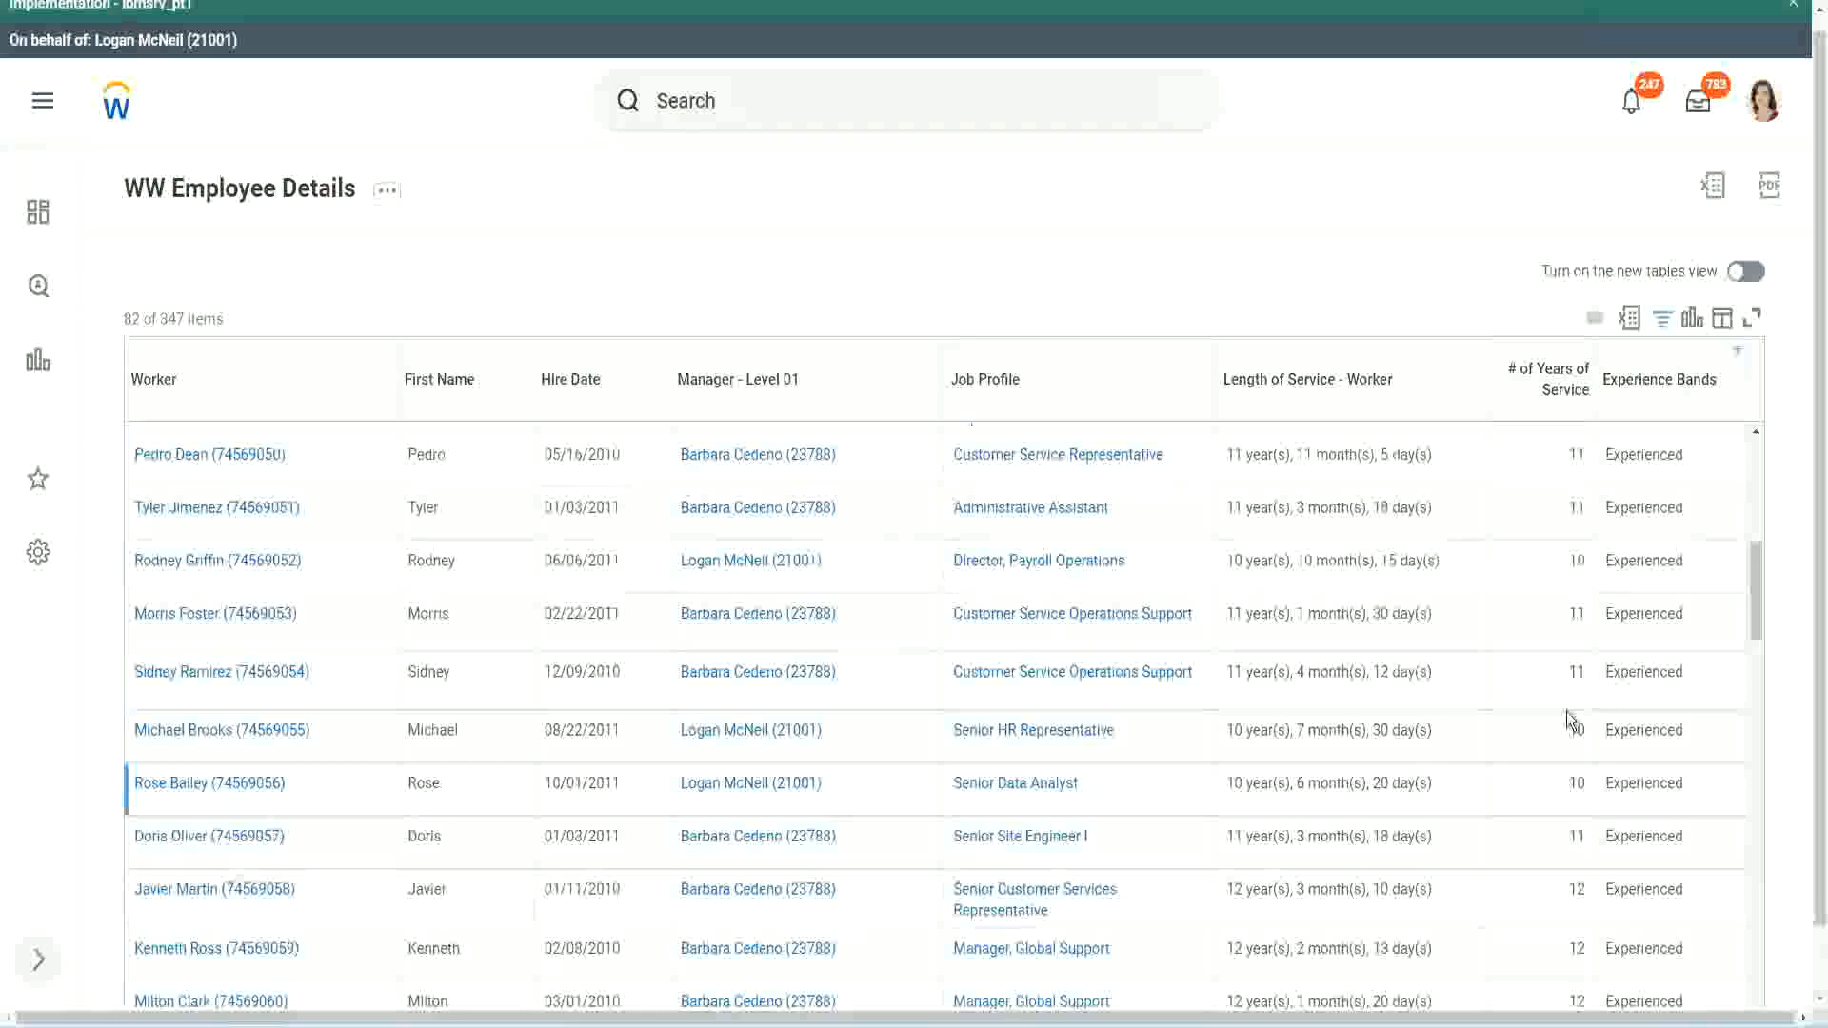
left_click(1573, 669)
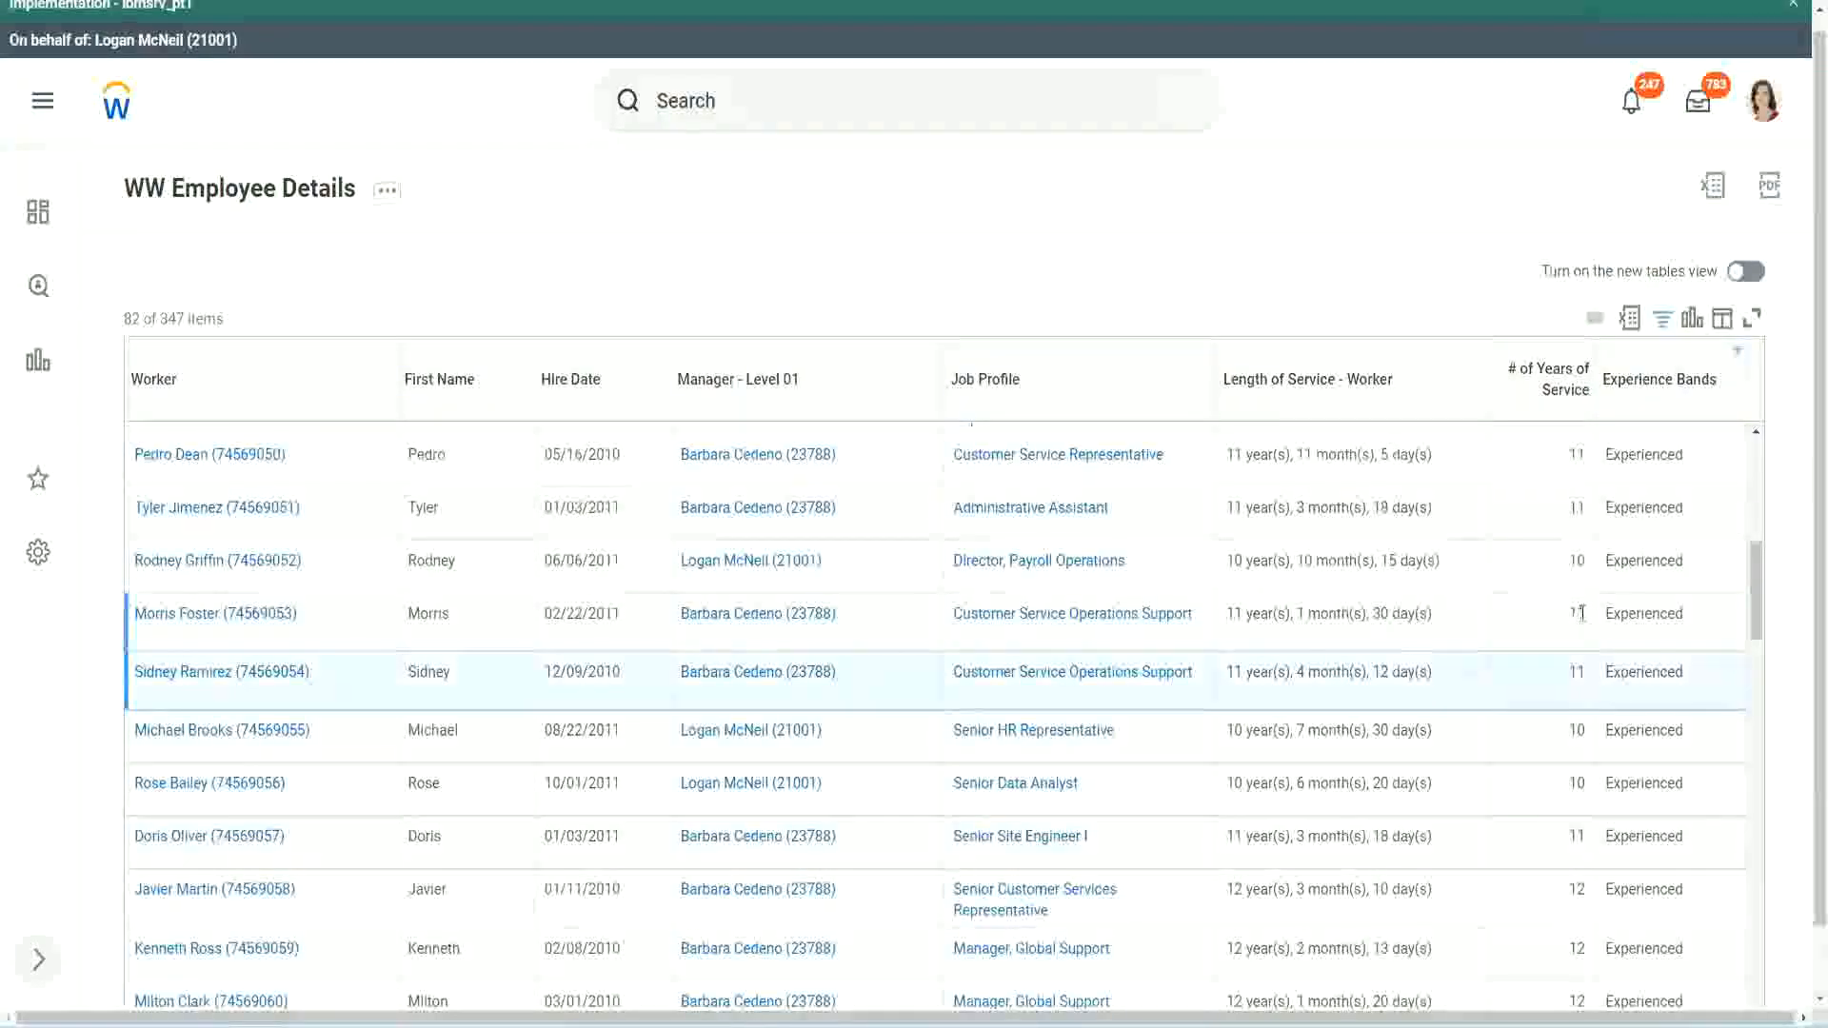
left_click(1630, 638)
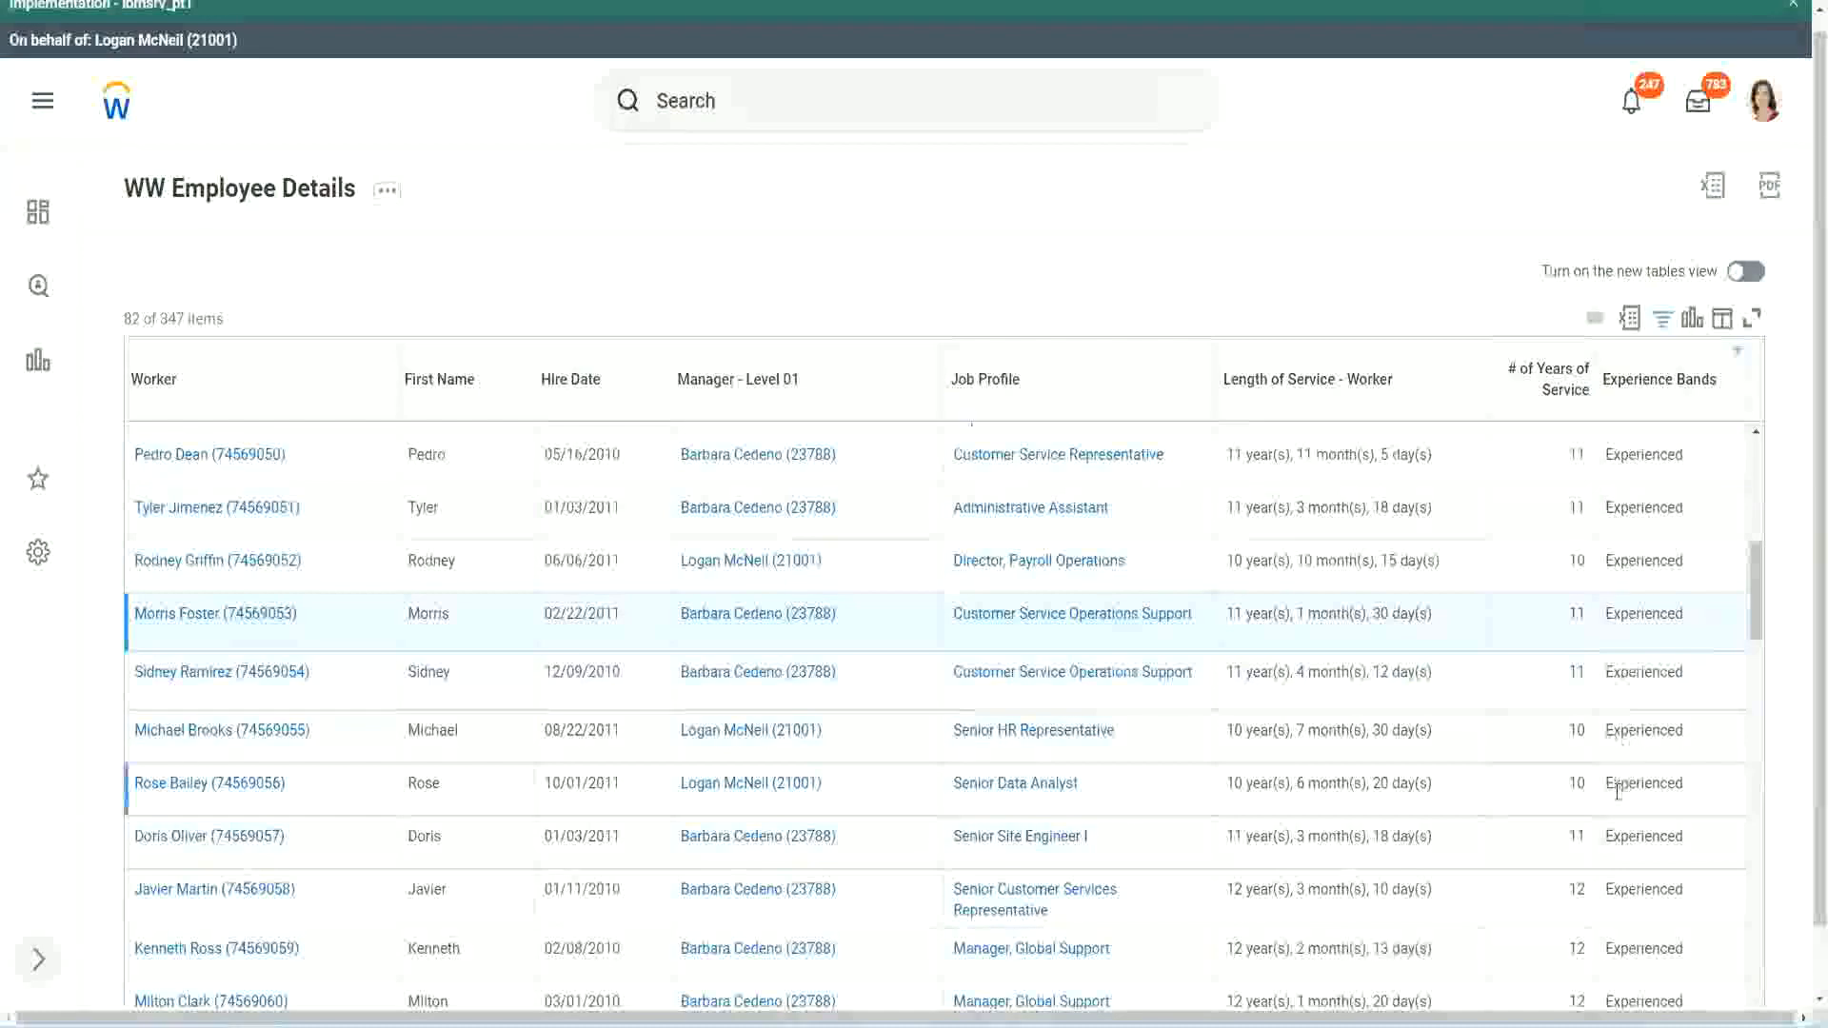
scroll(1618, 791, "down", 10)
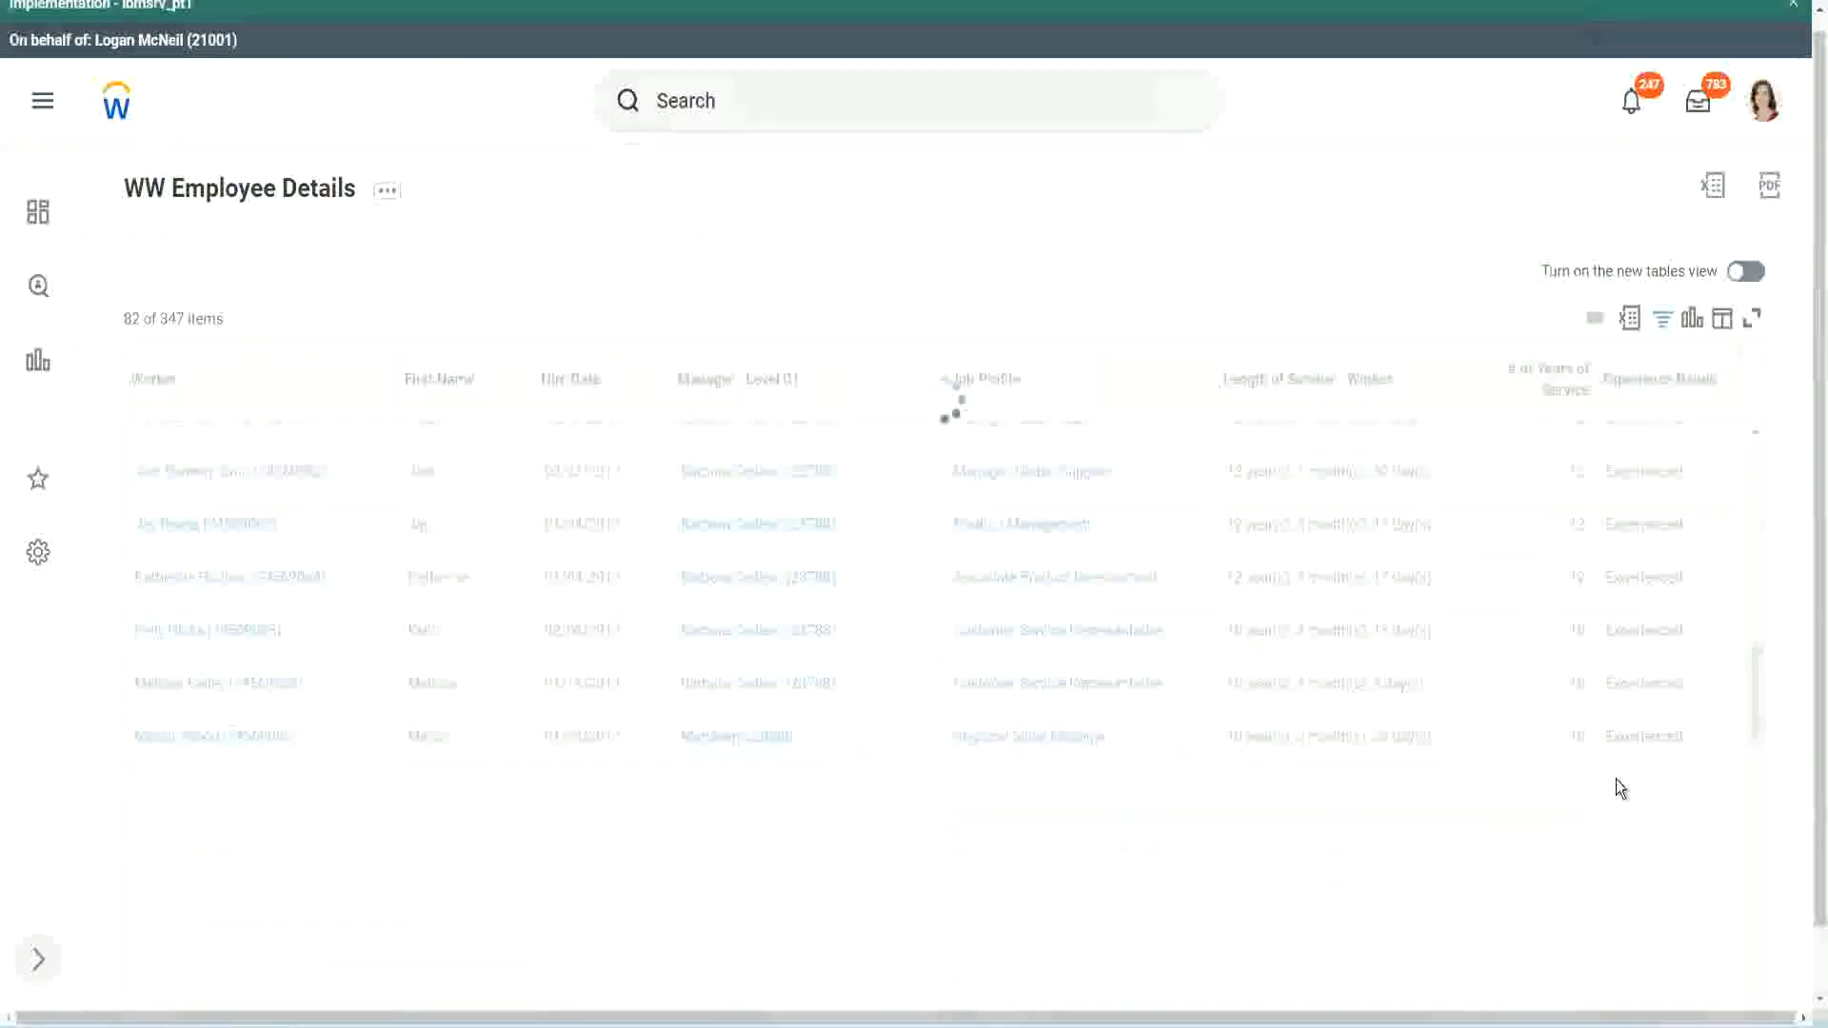